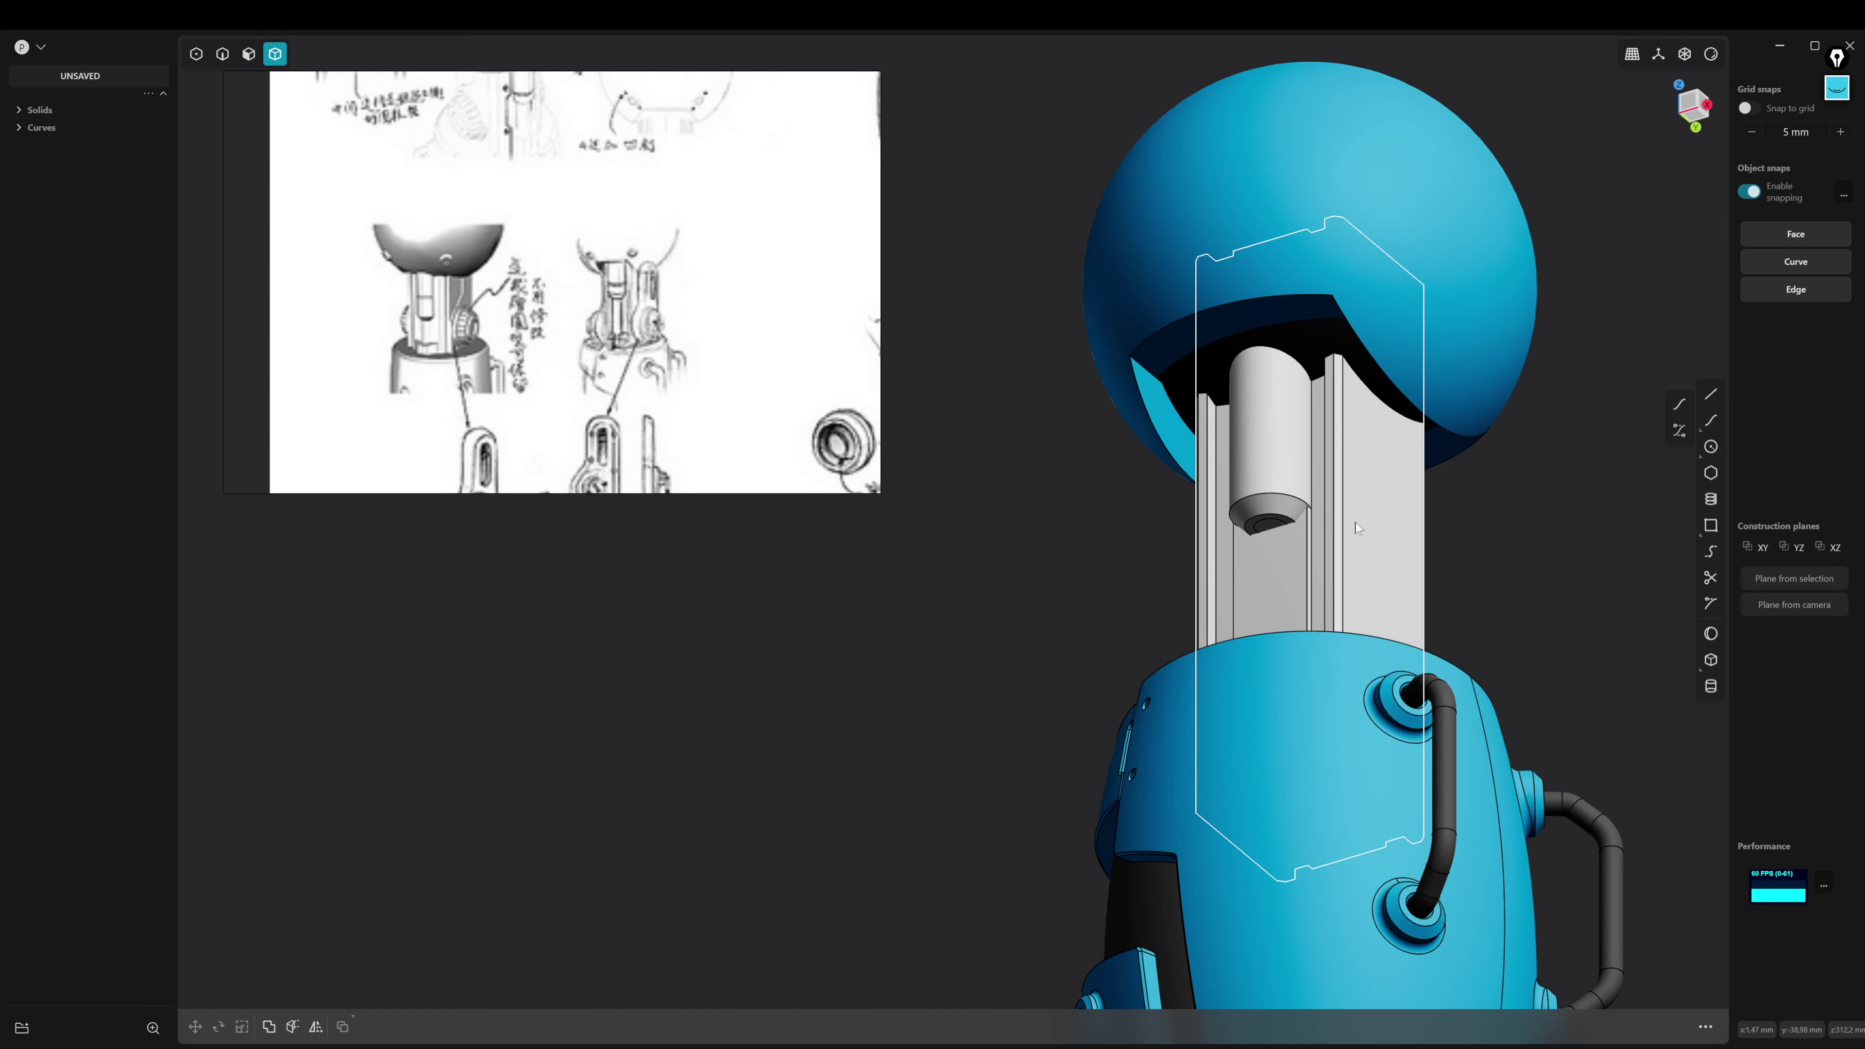
Nudge the inner column slab about −1.5 mm along X
{"action": "mouse_move", "coordinate": [1344, 576]}
{"action": "middle_mouse_down"}
{"action": "mouse_move", "coordinate": [1326, 591]}
{"action": "mouse_move", "coordinate": [1303, 569]}
{"action": "middle_mouse_up"}
{"action": "left_click", "coordinate": [1324, 443]}
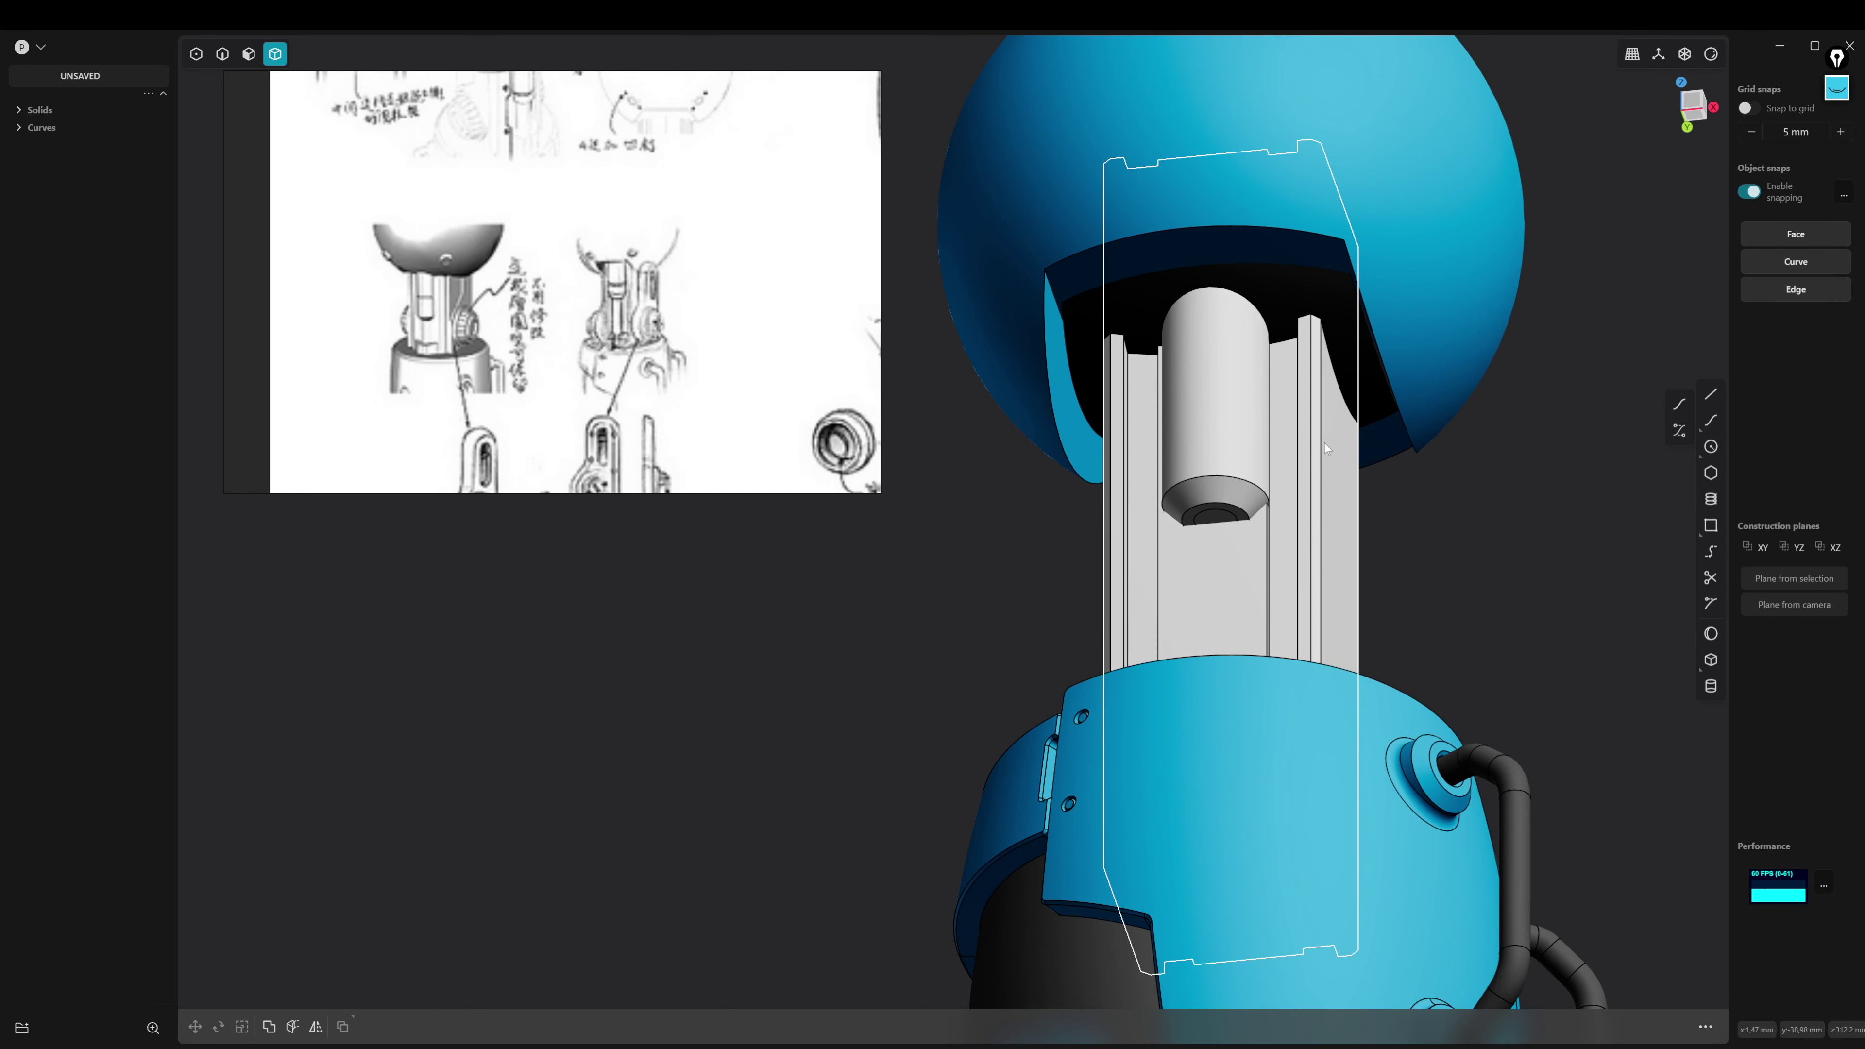
{"action": "key", "text": "KP_7"}
{"action": "key", "text": "KP_1"}
{"action": "key", "text": "g"}
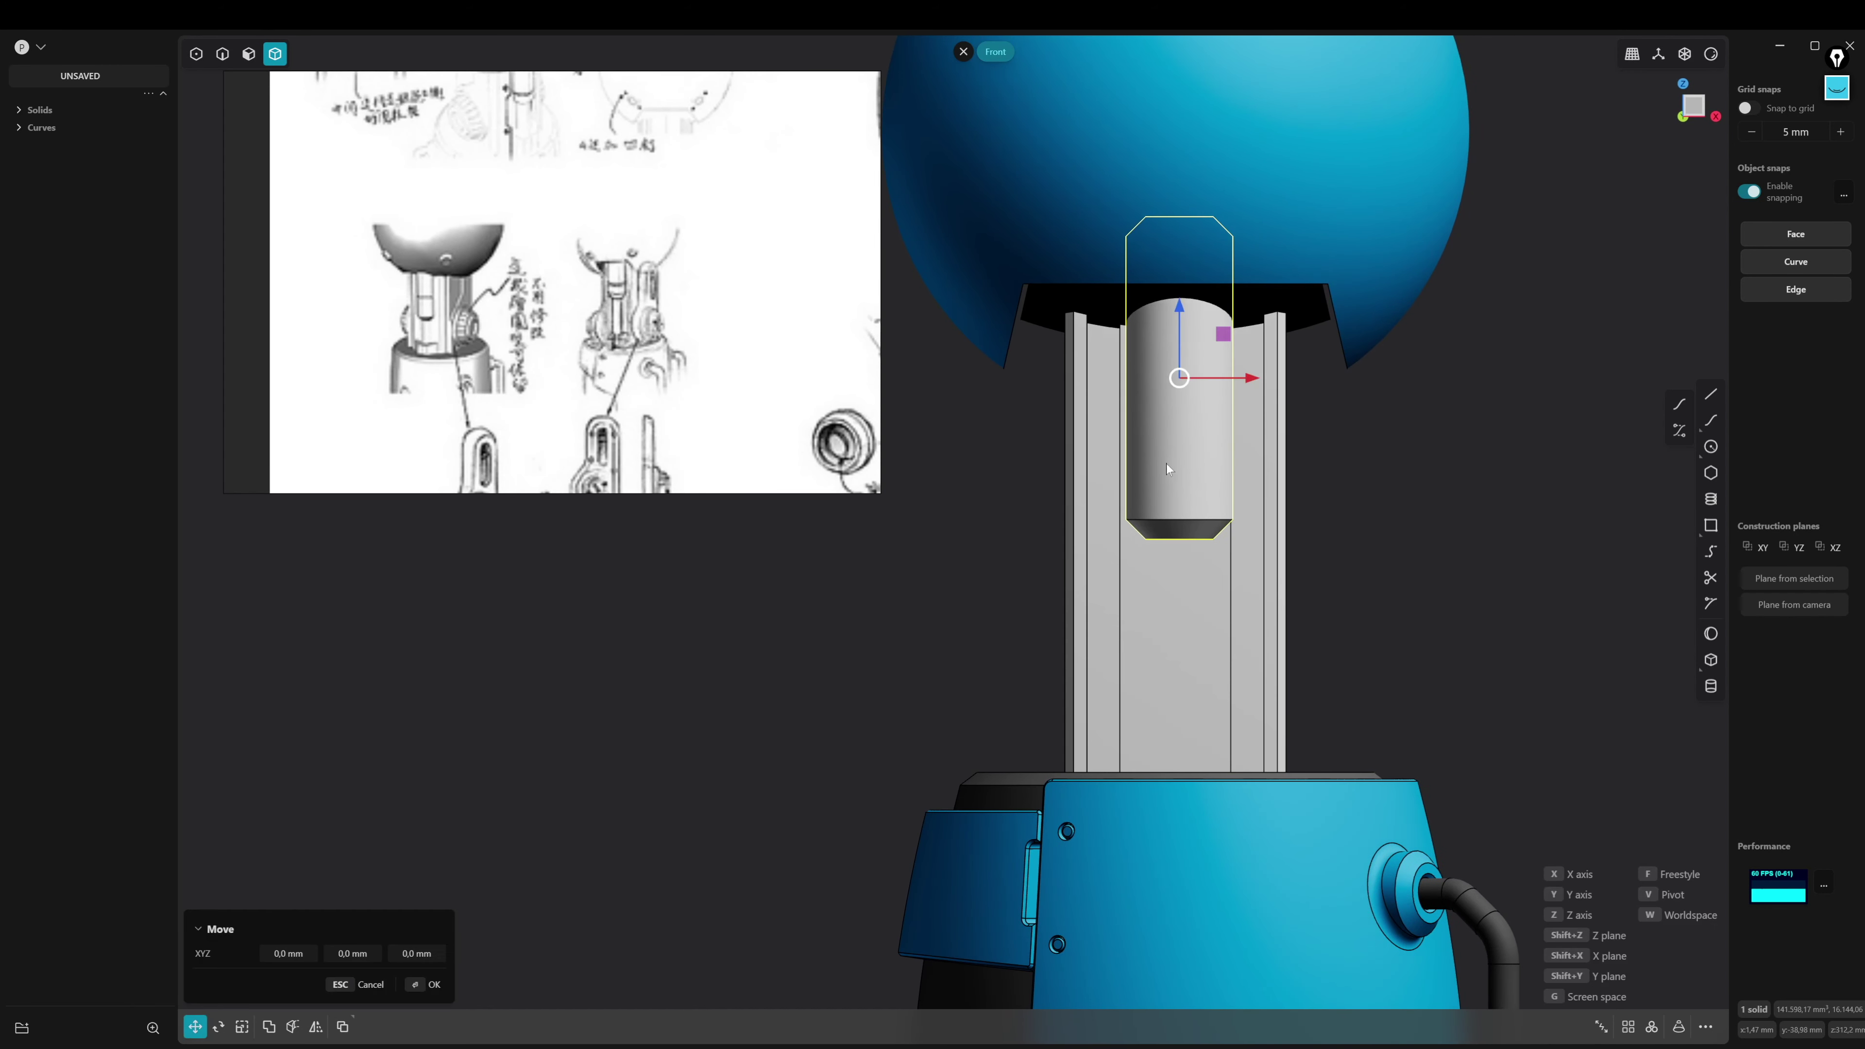
{"action": "key", "text": "x"}
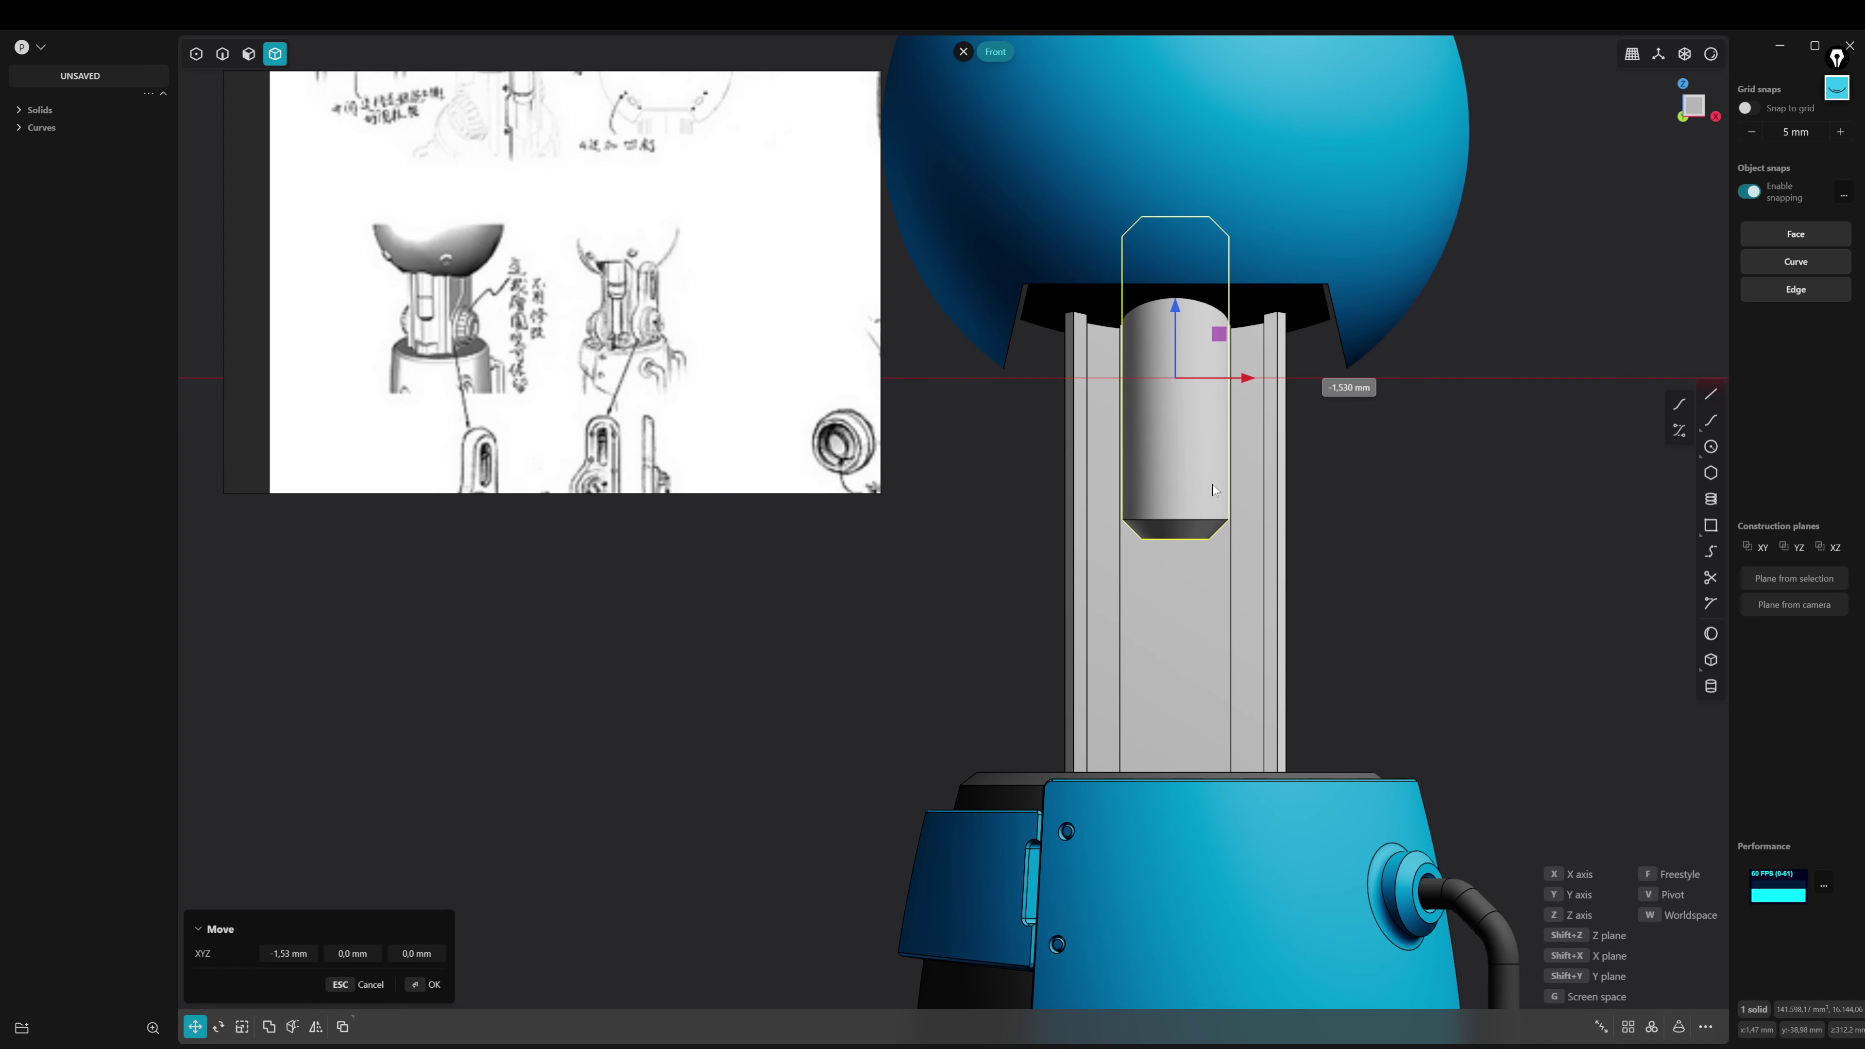
{"action": "left_click", "coordinate": [1213, 484]}
Offset the cylinder's bottom end face outward to about 45 mm
{"action": "mouse_move", "coordinate": [1335, 517]}
{"action": "middle_mouse_down"}
{"action": "mouse_move", "coordinate": [1137, 532]}
{"action": "mouse_move", "coordinate": [1096, 478]}
{"action": "middle_mouse_up"}
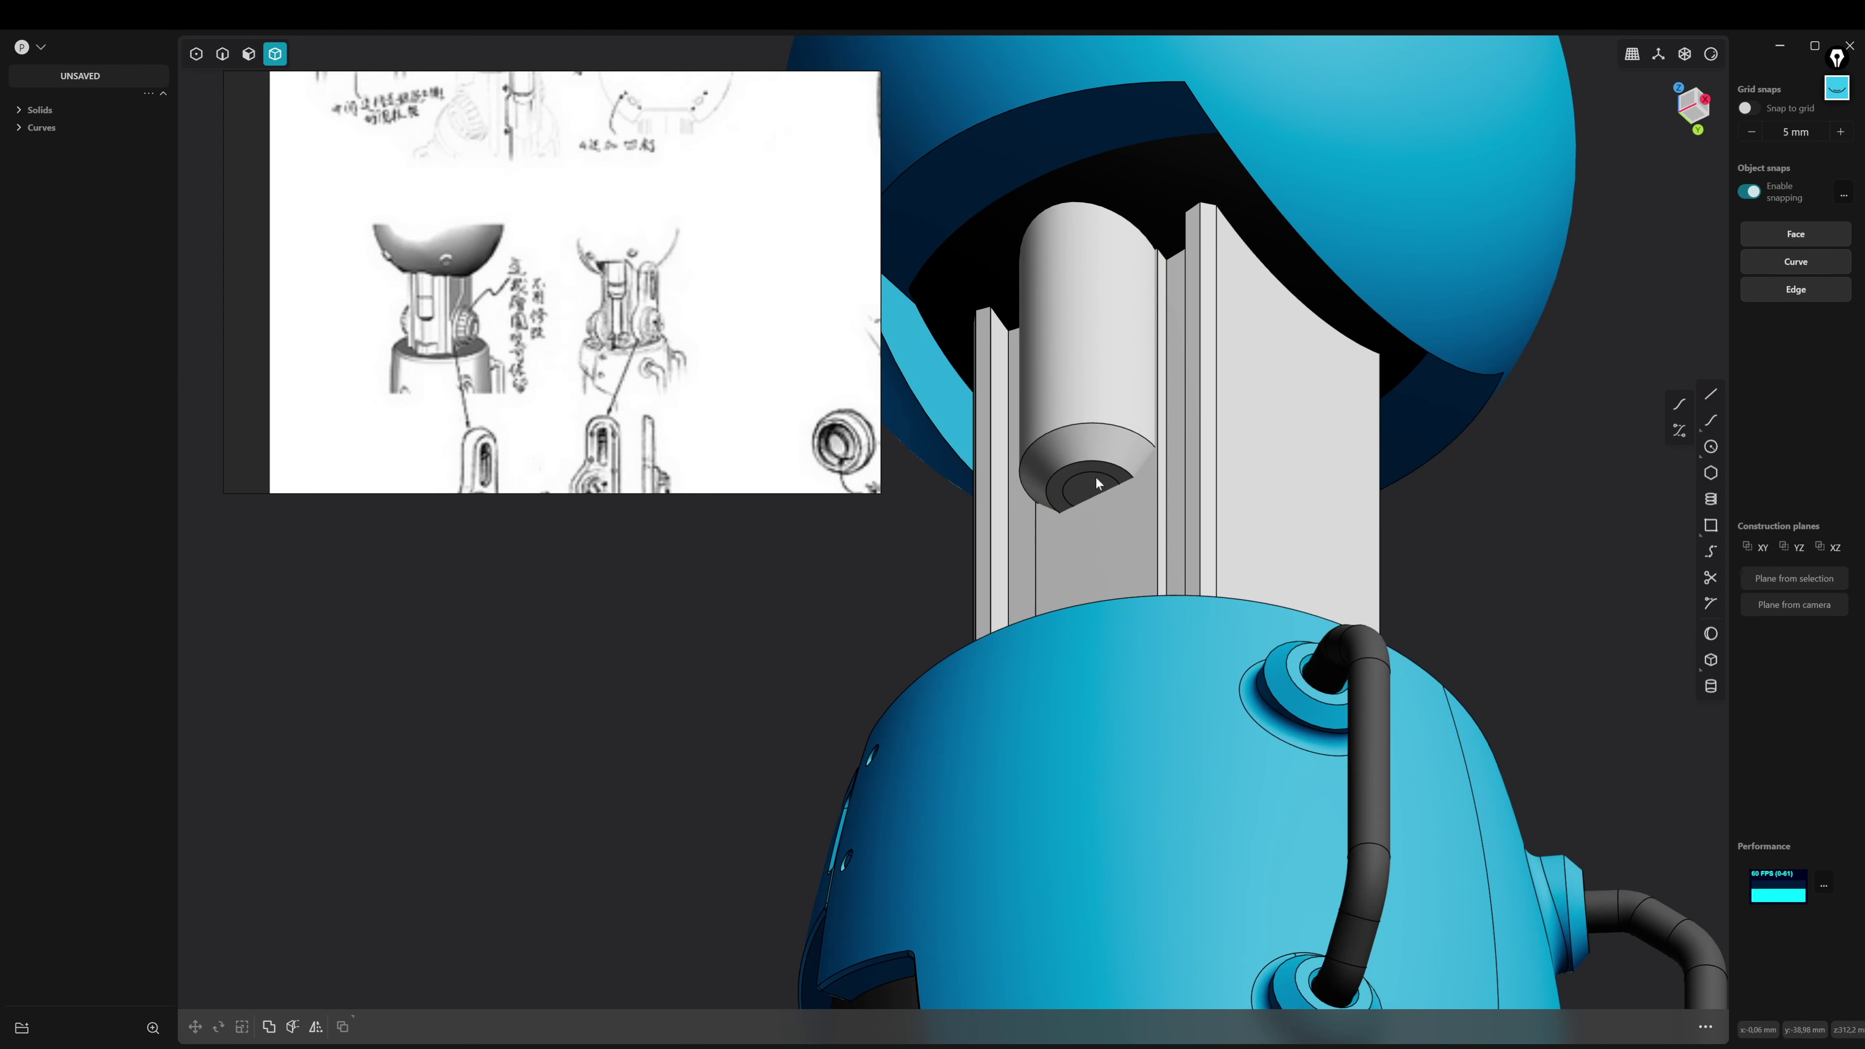
{"action": "key", "text": "3"}
{"action": "left_click", "coordinate": [1093, 493]}
{"action": "key", "text": "o"}
{"action": "middle_click_drag", "start_coordinate": [1119, 611], "coordinate": [1102, 654]}
{"action": "mouse_move", "coordinate": [1206, 523]}
{"action": "middle_mouse_down"}
{"action": "mouse_move", "coordinate": [1220, 604]}
{"action": "mouse_move", "coordinate": [1549, 446]}
{"action": "mouse_move", "coordinate": [1247, 504]}
{"action": "mouse_move", "coordinate": [1271, 533]}
{"action": "mouse_move", "coordinate": [1281, 470]}
{"action": "mouse_move", "coordinate": [1424, 490]}
{"action": "mouse_move", "coordinate": [1346, 453]}
{"action": "mouse_move", "coordinate": [1112, 520]}
{"action": "mouse_move", "coordinate": [1187, 592]}
{"action": "mouse_move", "coordinate": [1275, 516]}
{"action": "mouse_move", "coordinate": [1302, 460]}
{"action": "mouse_move", "coordinate": [1446, 557]}
{"action": "mouse_move", "coordinate": [1337, 531]}
{"action": "mouse_move", "coordinate": [1360, 501]}
{"action": "middle_mouse_up"}
{"action": "key", "text": "Return"}
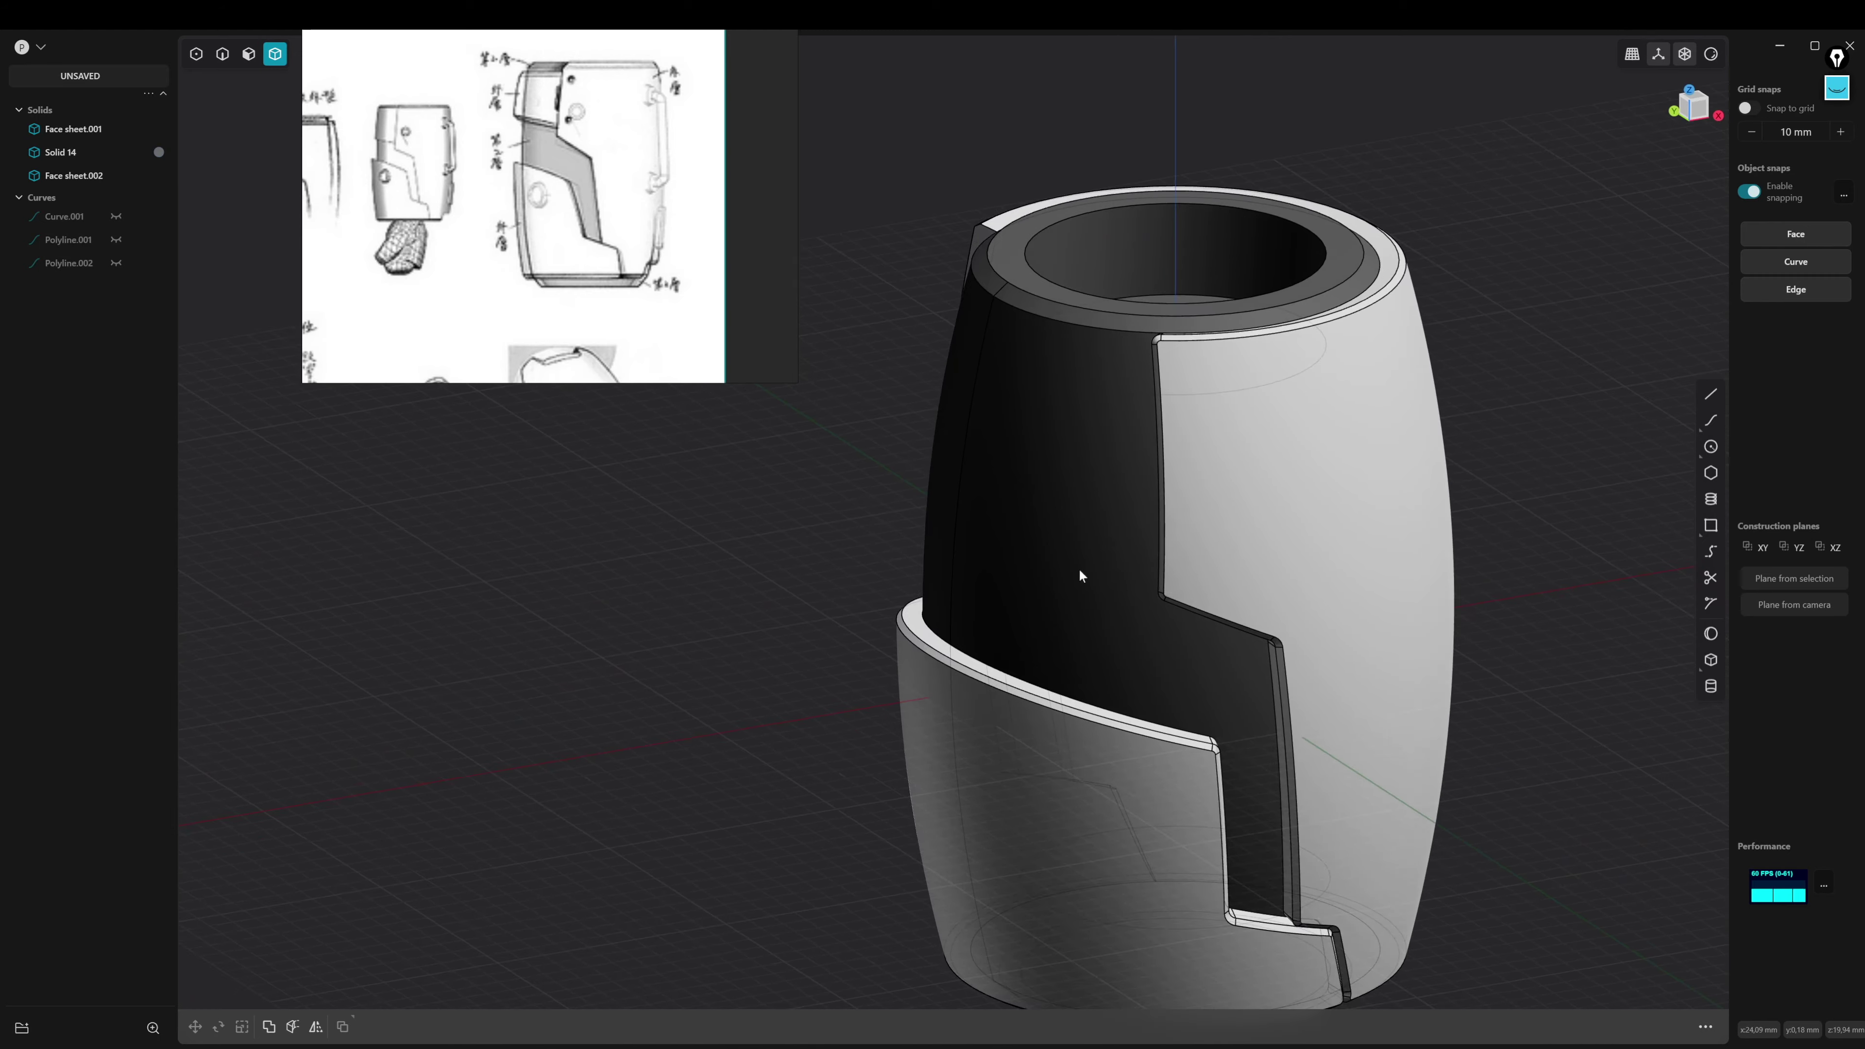
Hide the outer white shell (Face sheet.002) and view the barrel from the front
{"action": "mouse_move", "coordinate": [1080, 575]}
{"action": "middle_mouse_down"}
{"action": "mouse_move", "coordinate": [1164, 680]}
{"action": "mouse_move", "coordinate": [1221, 425]}
{"action": "mouse_move", "coordinate": [1090, 301]}
{"action": "mouse_move", "coordinate": [1169, 287]}
{"action": "middle_mouse_up"}
{"action": "left_click", "coordinate": [1221, 426]}
{"action": "key", "text": "h"}
{"action": "key", "text": "1"}
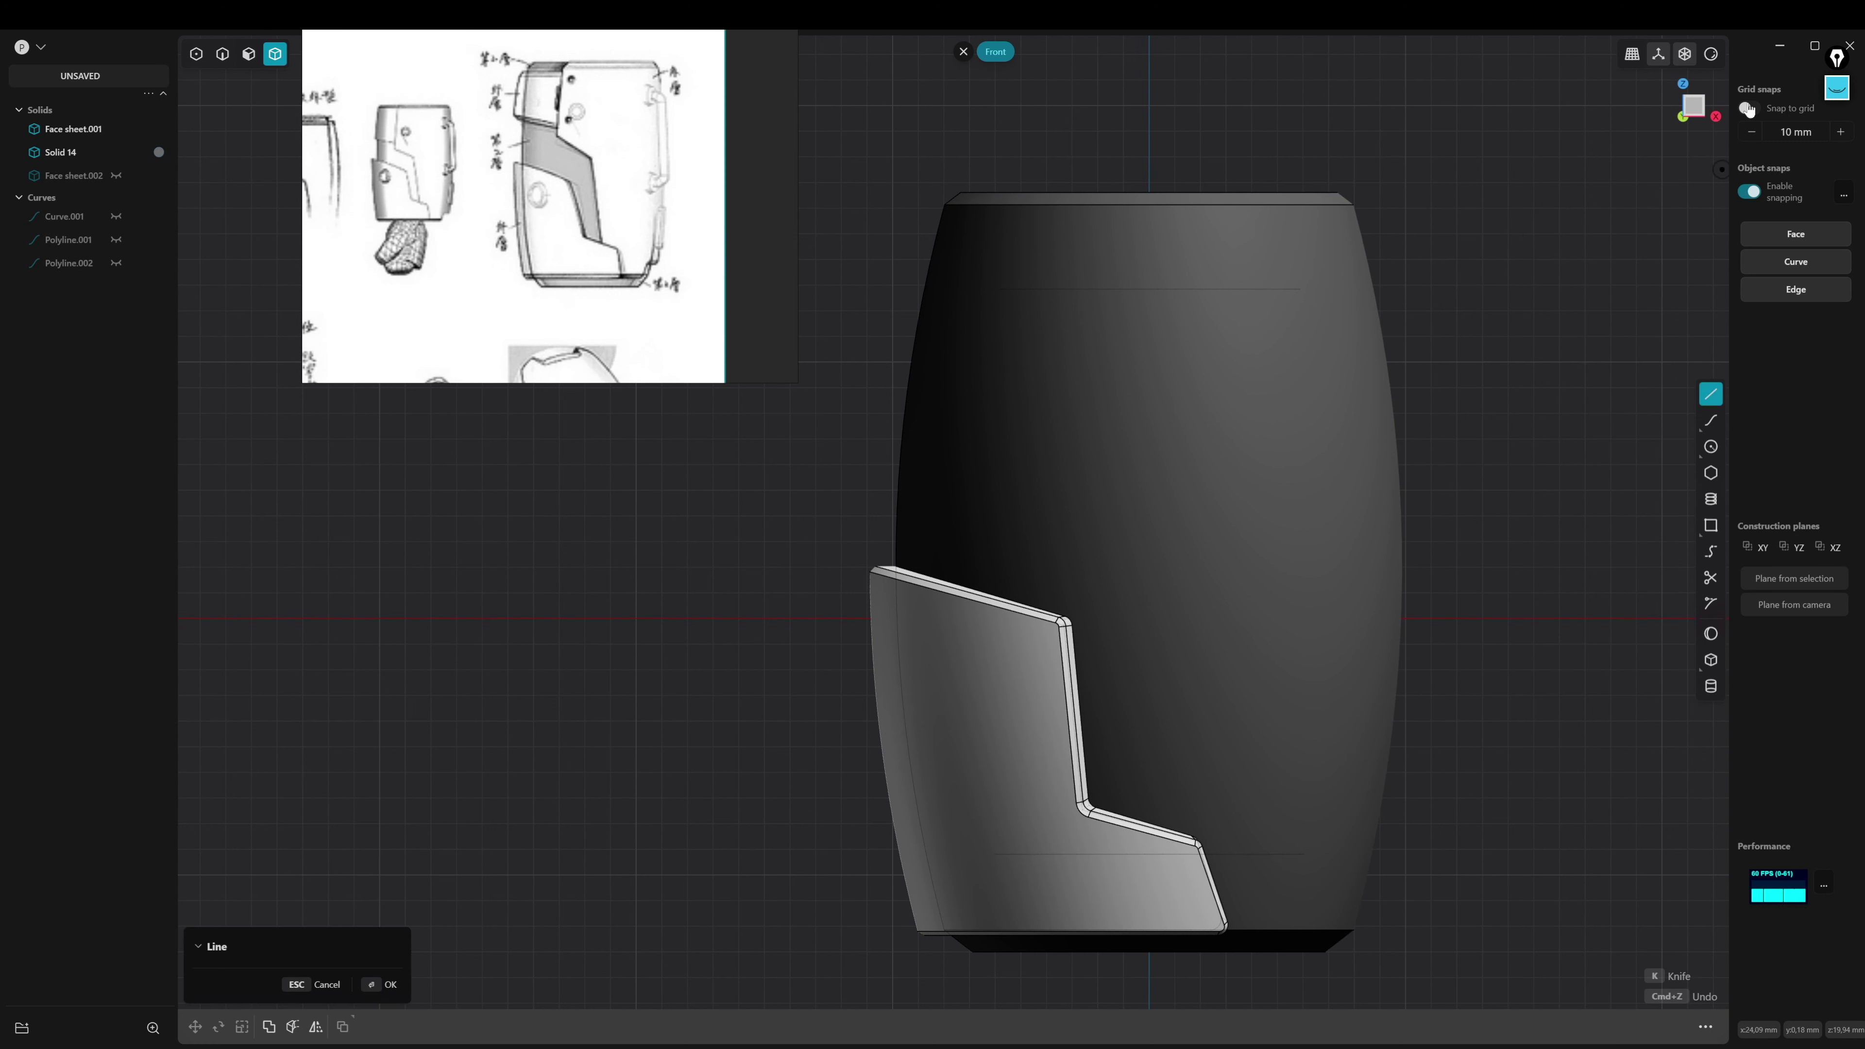
Draw a closed slanted outline across the barrel and cut the body with it
{"action": "left_click", "coordinate": [842, 233]}
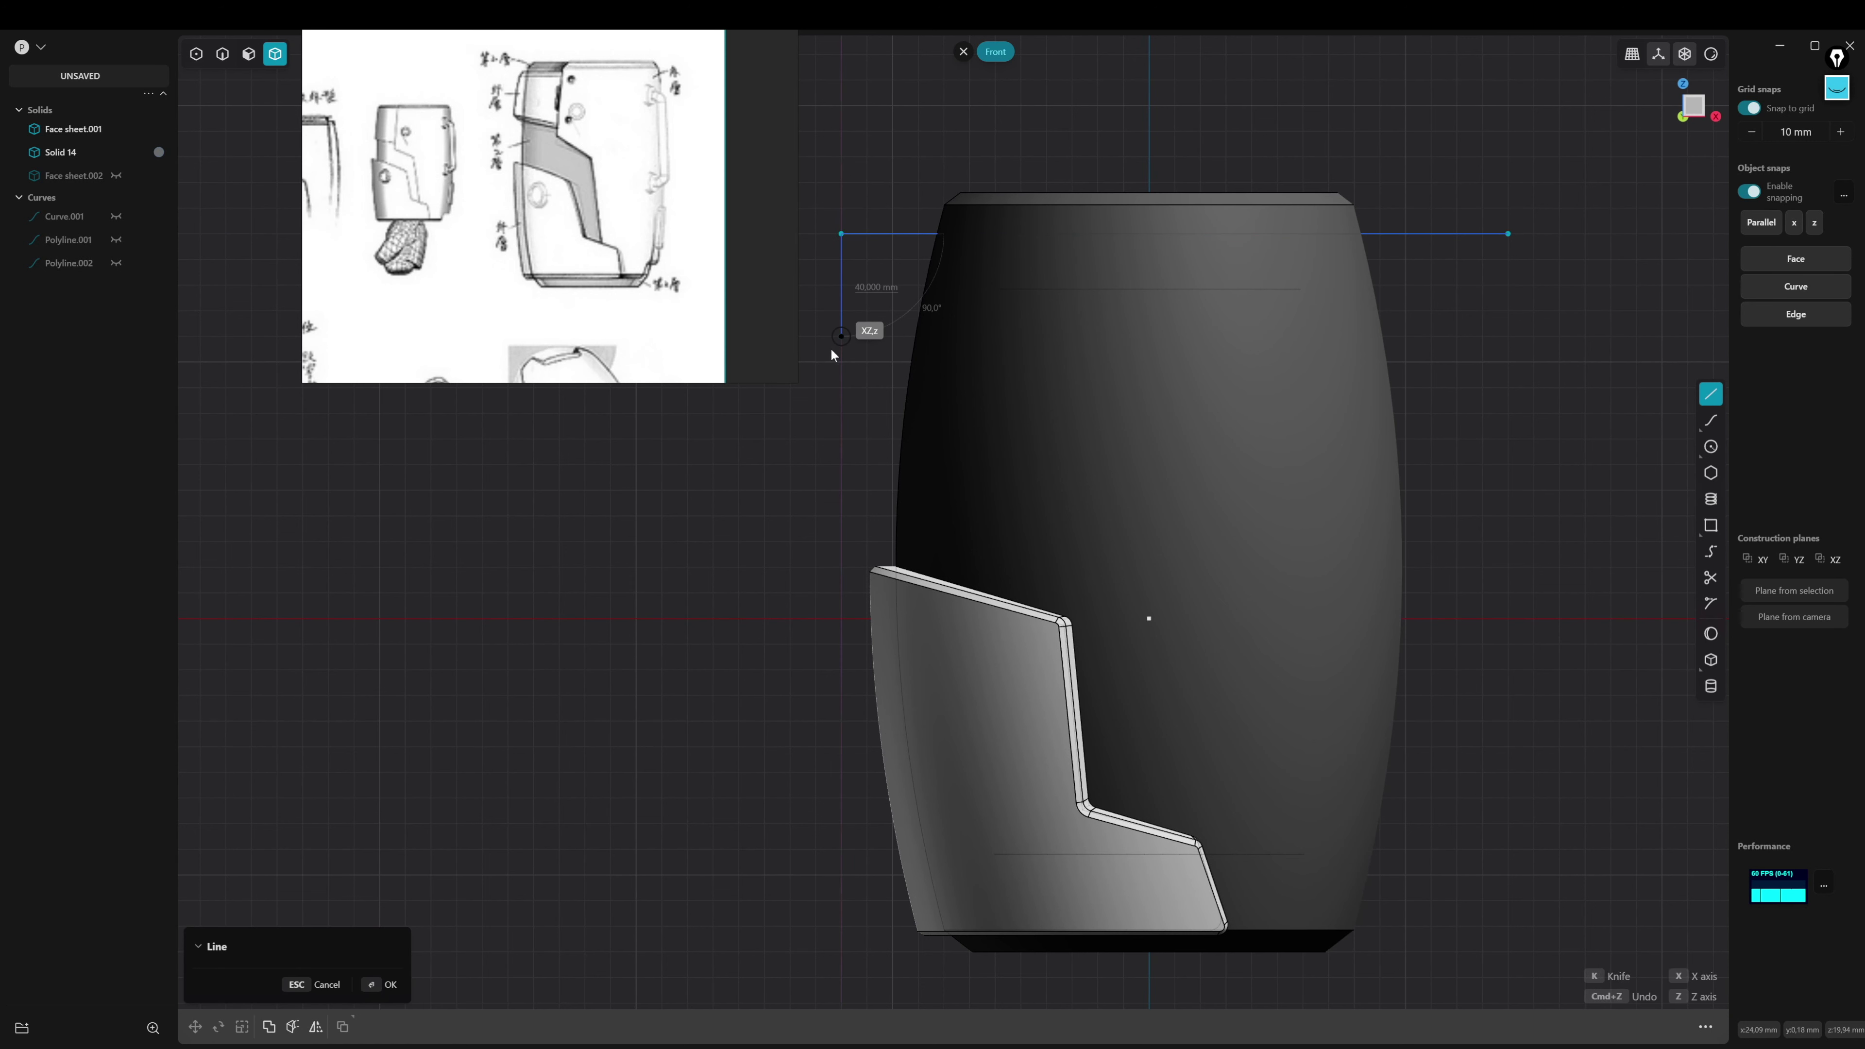
{"action": "left_click", "coordinate": [834, 365]}
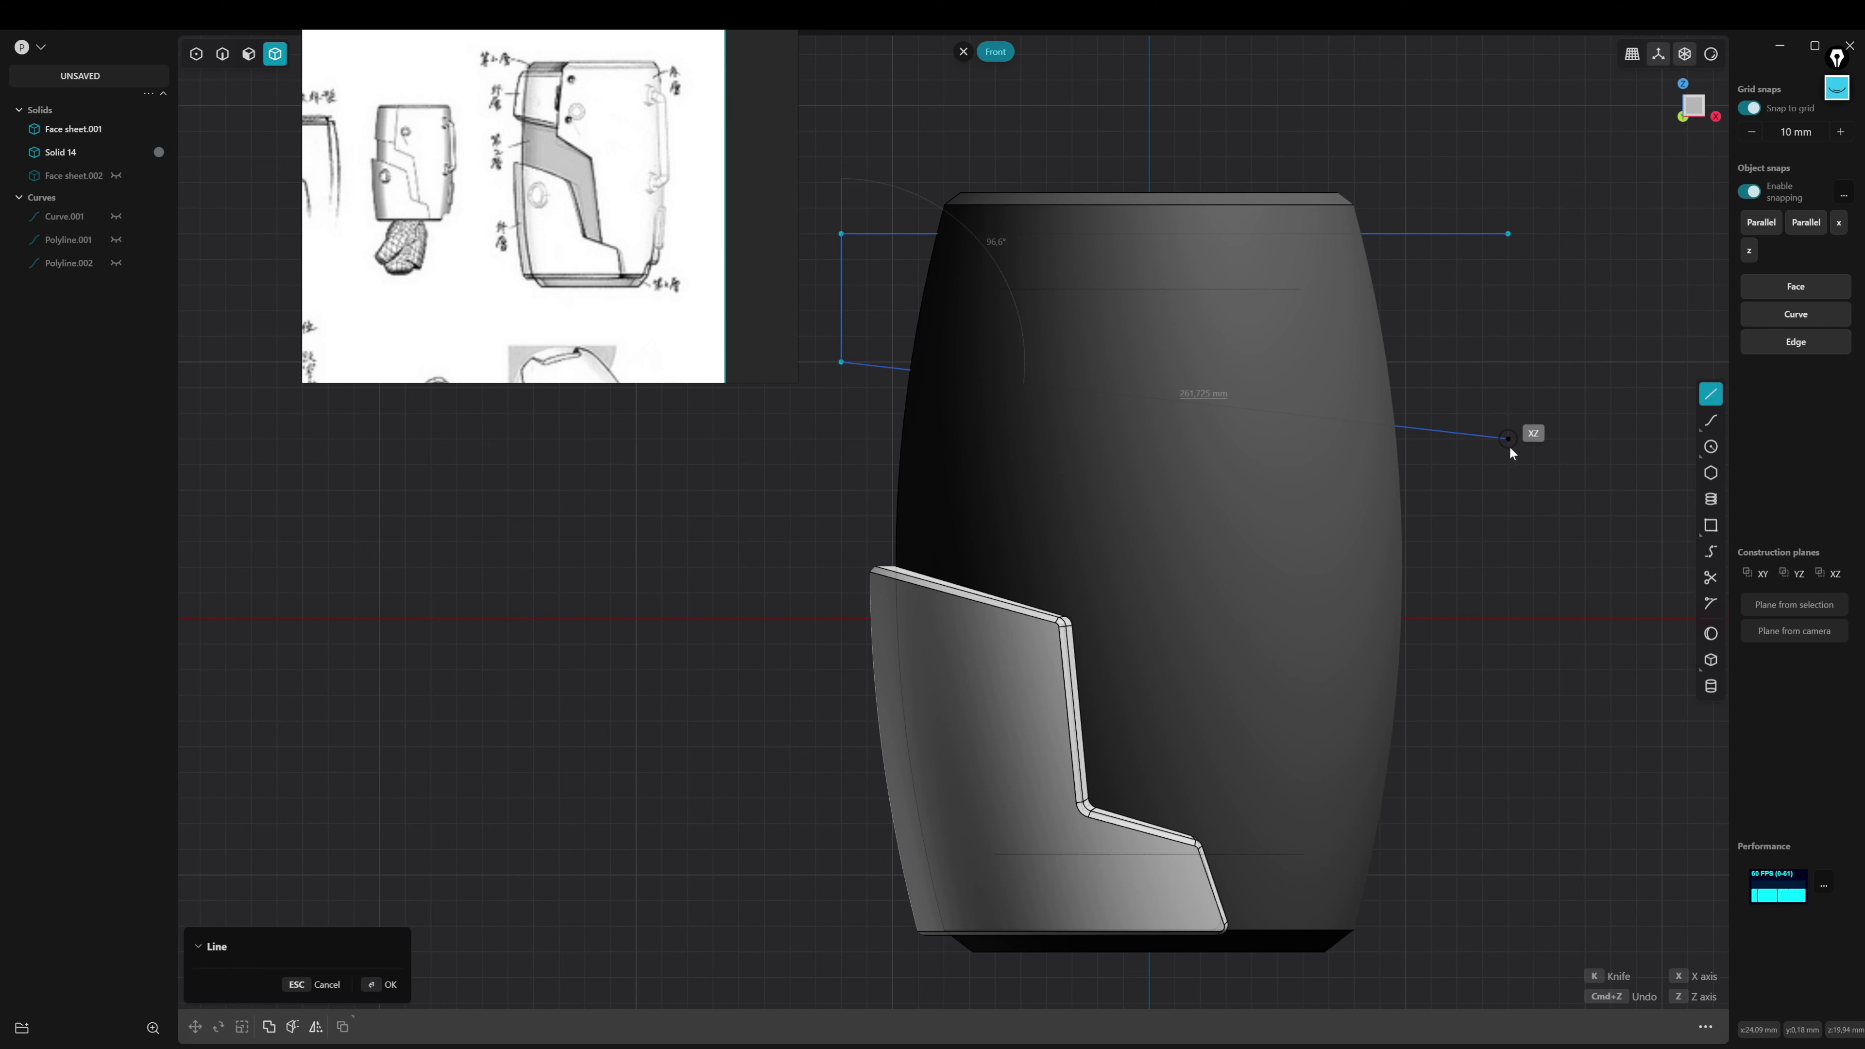
{"action": "left_click", "coordinate": [1510, 442]}
{"action": "left_click", "coordinate": [1507, 234]}
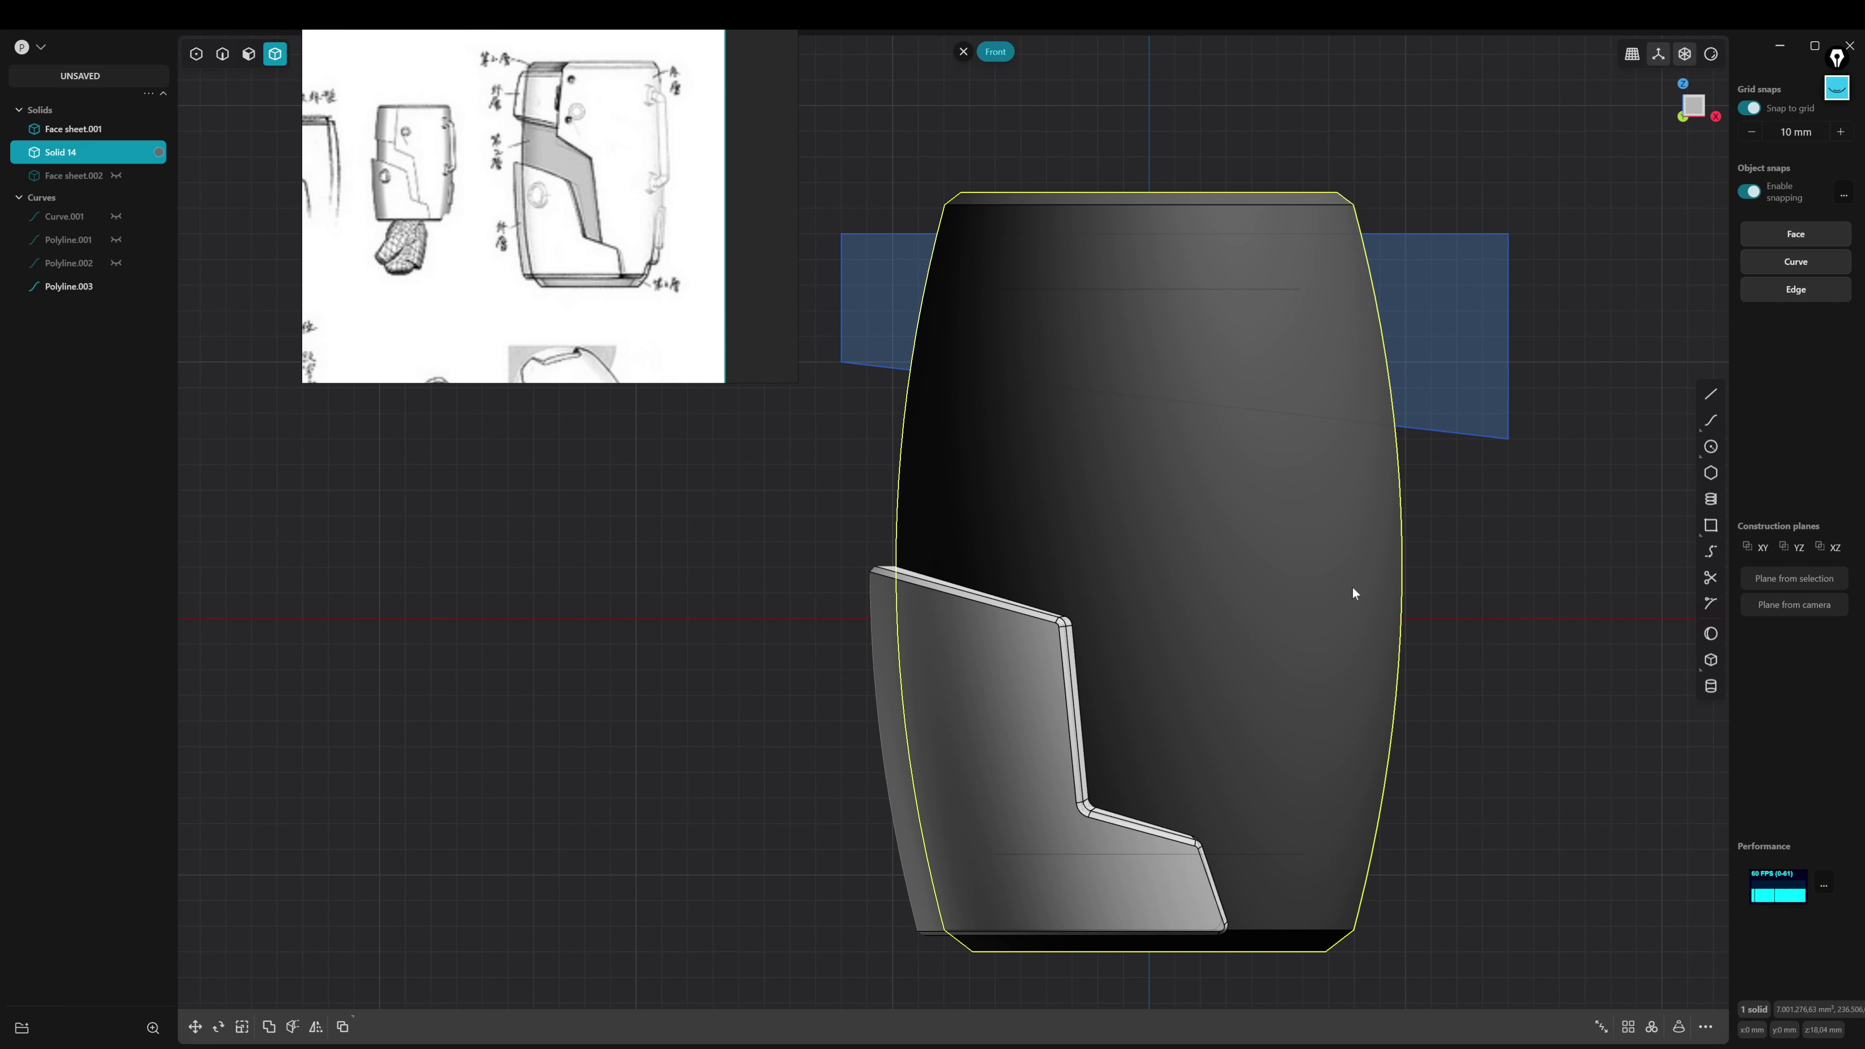
{"action": "key", "text": "c"}
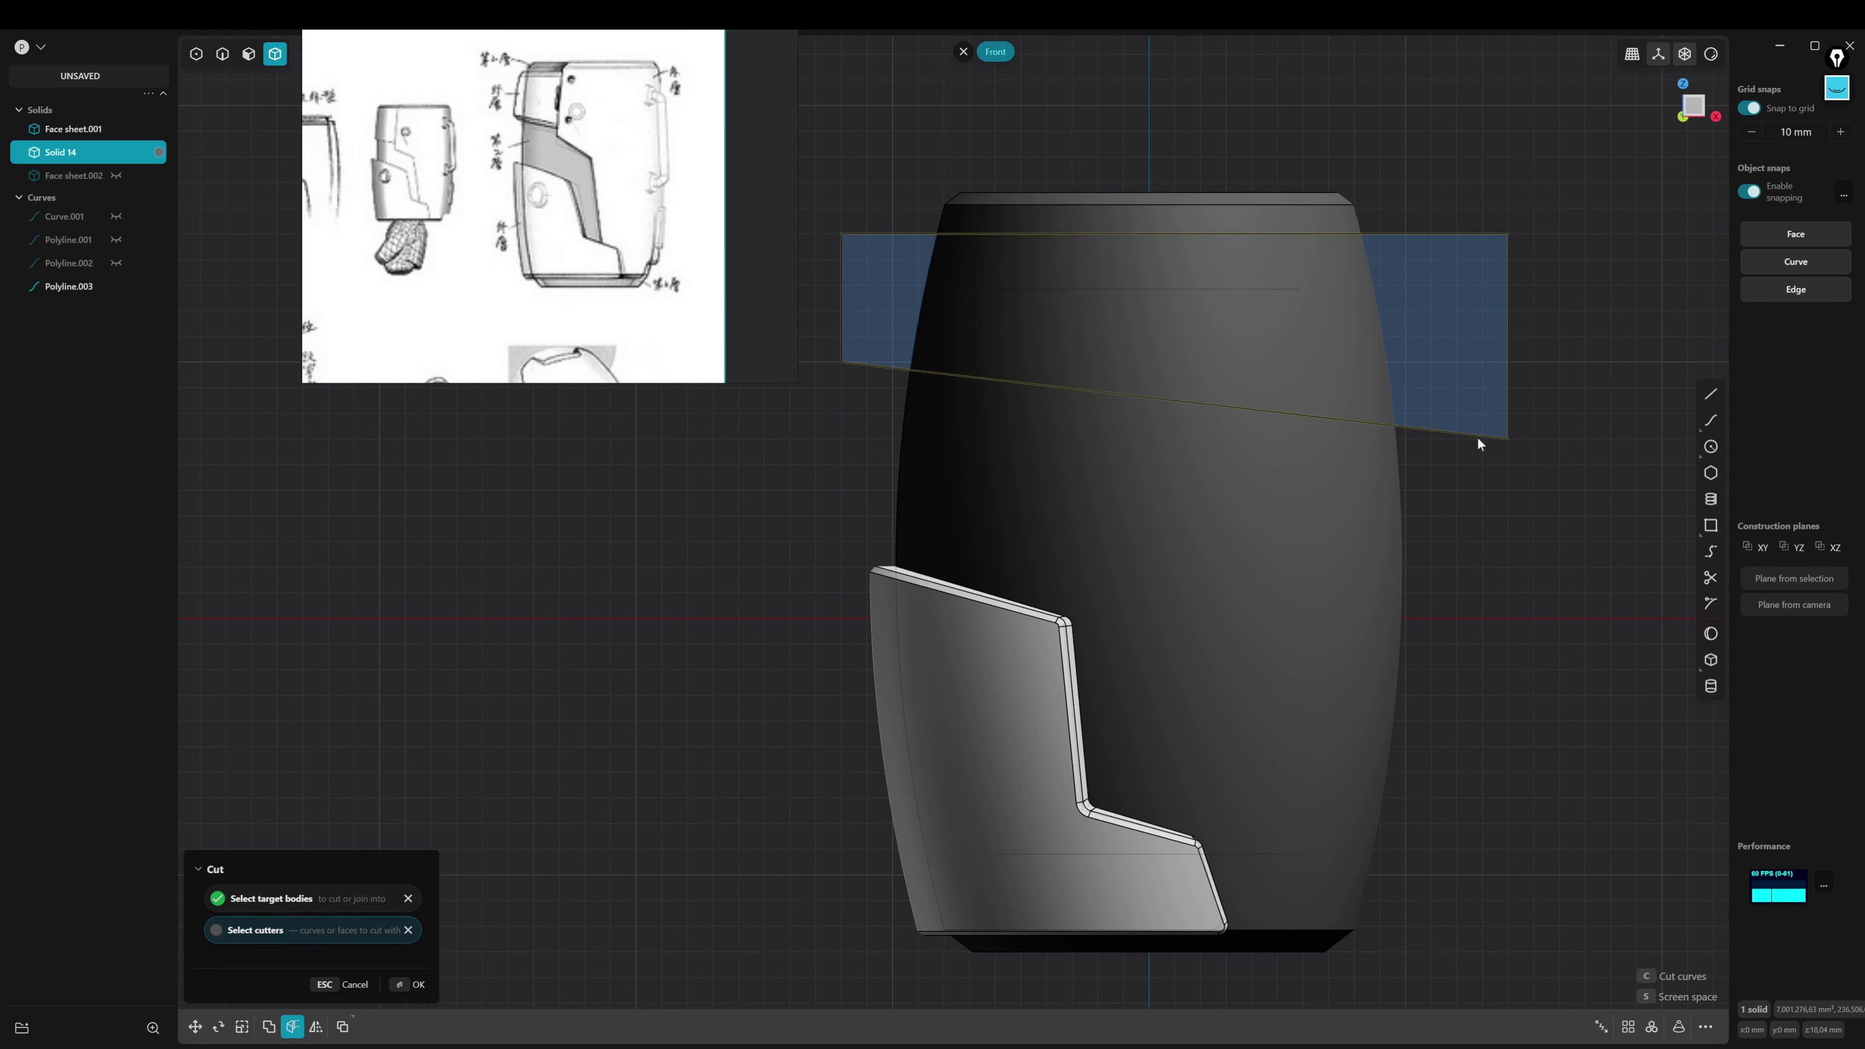
{"action": "left_click", "coordinate": [1478, 435]}
{"action": "mouse_move", "coordinate": [1511, 524]}
{"action": "middle_mouse_down"}
{"action": "mouse_move", "coordinate": [1338, 567]}
{"action": "mouse_move", "coordinate": [1422, 601]}
{"action": "mouse_move", "coordinate": [1400, 559]}
{"action": "mouse_move", "coordinate": [1344, 553]}
{"action": "mouse_move", "coordinate": [1321, 579]}
{"action": "mouse_move", "coordinate": [1183, 558]}
{"action": "middle_mouse_up"}
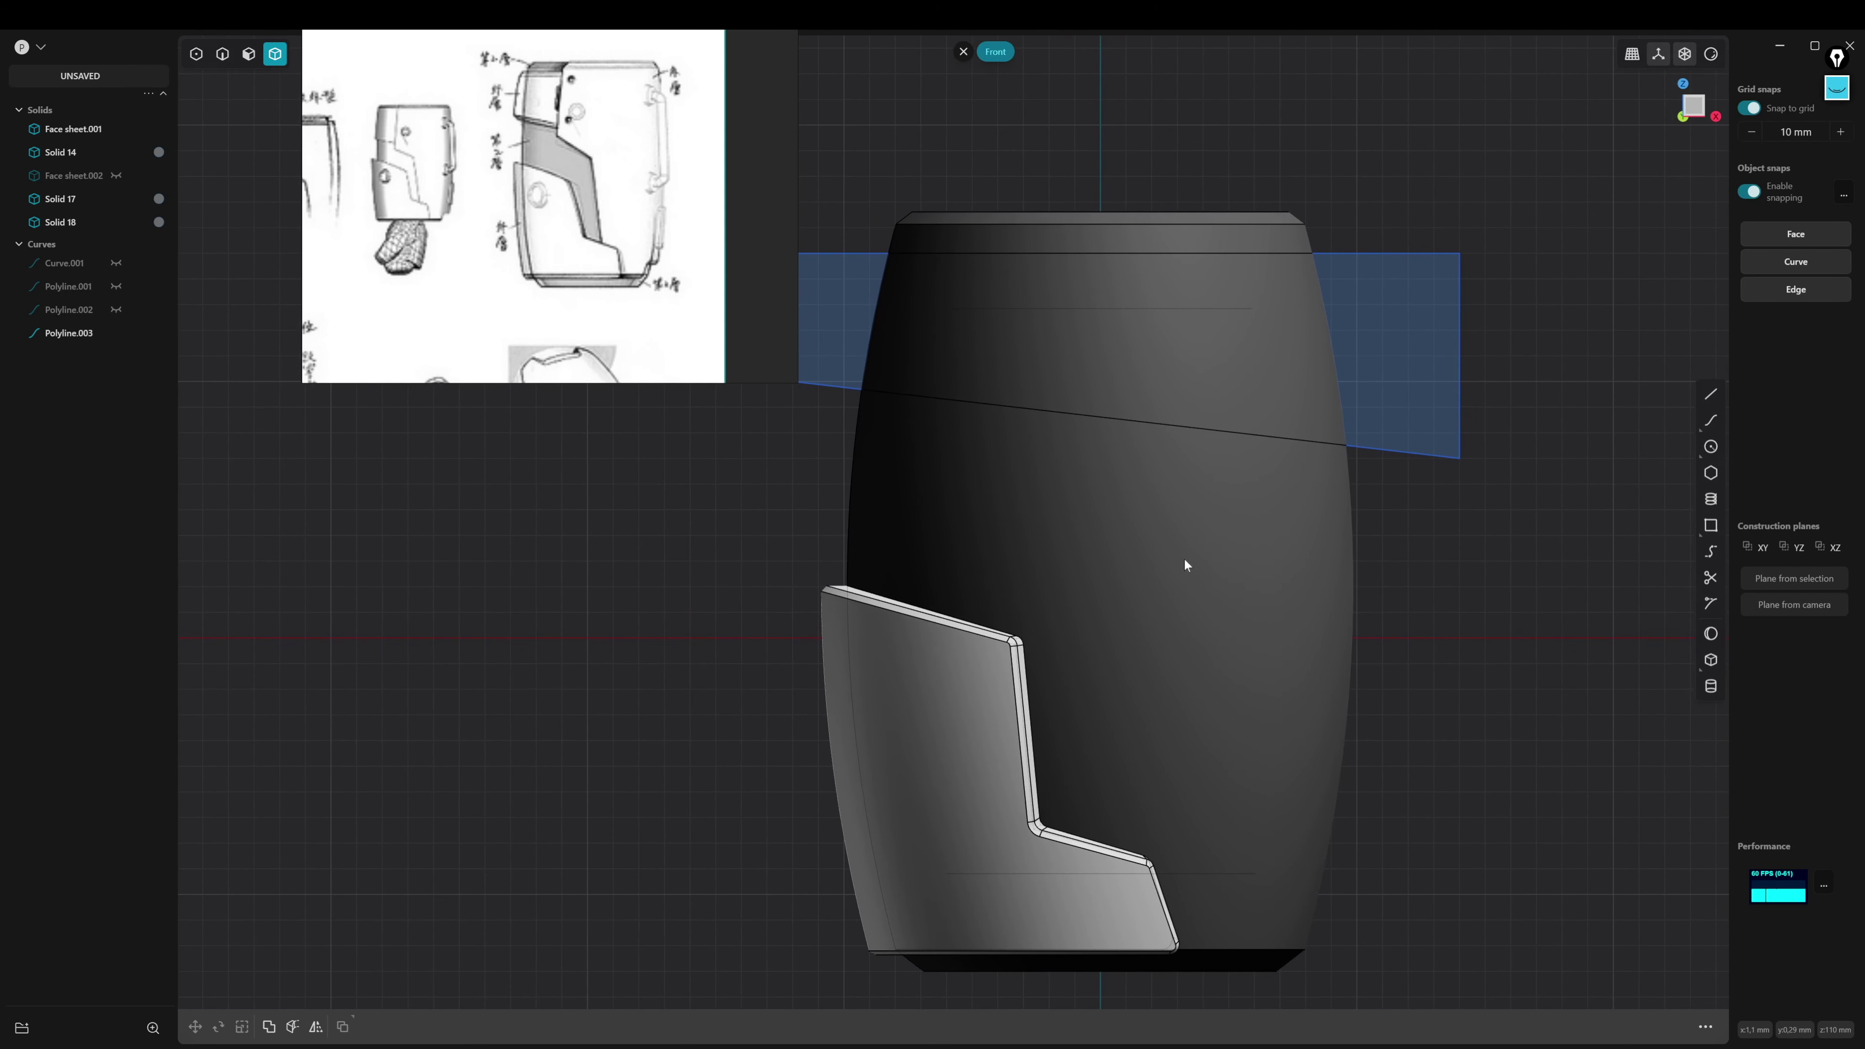
Select the top band's outer face and begin offsetting it
{"action": "left_click", "coordinate": [1247, 394]}
{"action": "left_click", "coordinate": [1434, 585]}
{"action": "key", "text": "3"}
{"action": "left_click", "coordinate": [1253, 386]}
{"action": "key", "text": "o"}
{"action": "mouse_move", "coordinate": [1253, 386]}
{"action": "middle_mouse_down"}
{"action": "mouse_move", "coordinate": [1148, 399]}
{"action": "mouse_move", "coordinate": [1292, 385]}
{"action": "middle_mouse_up"}
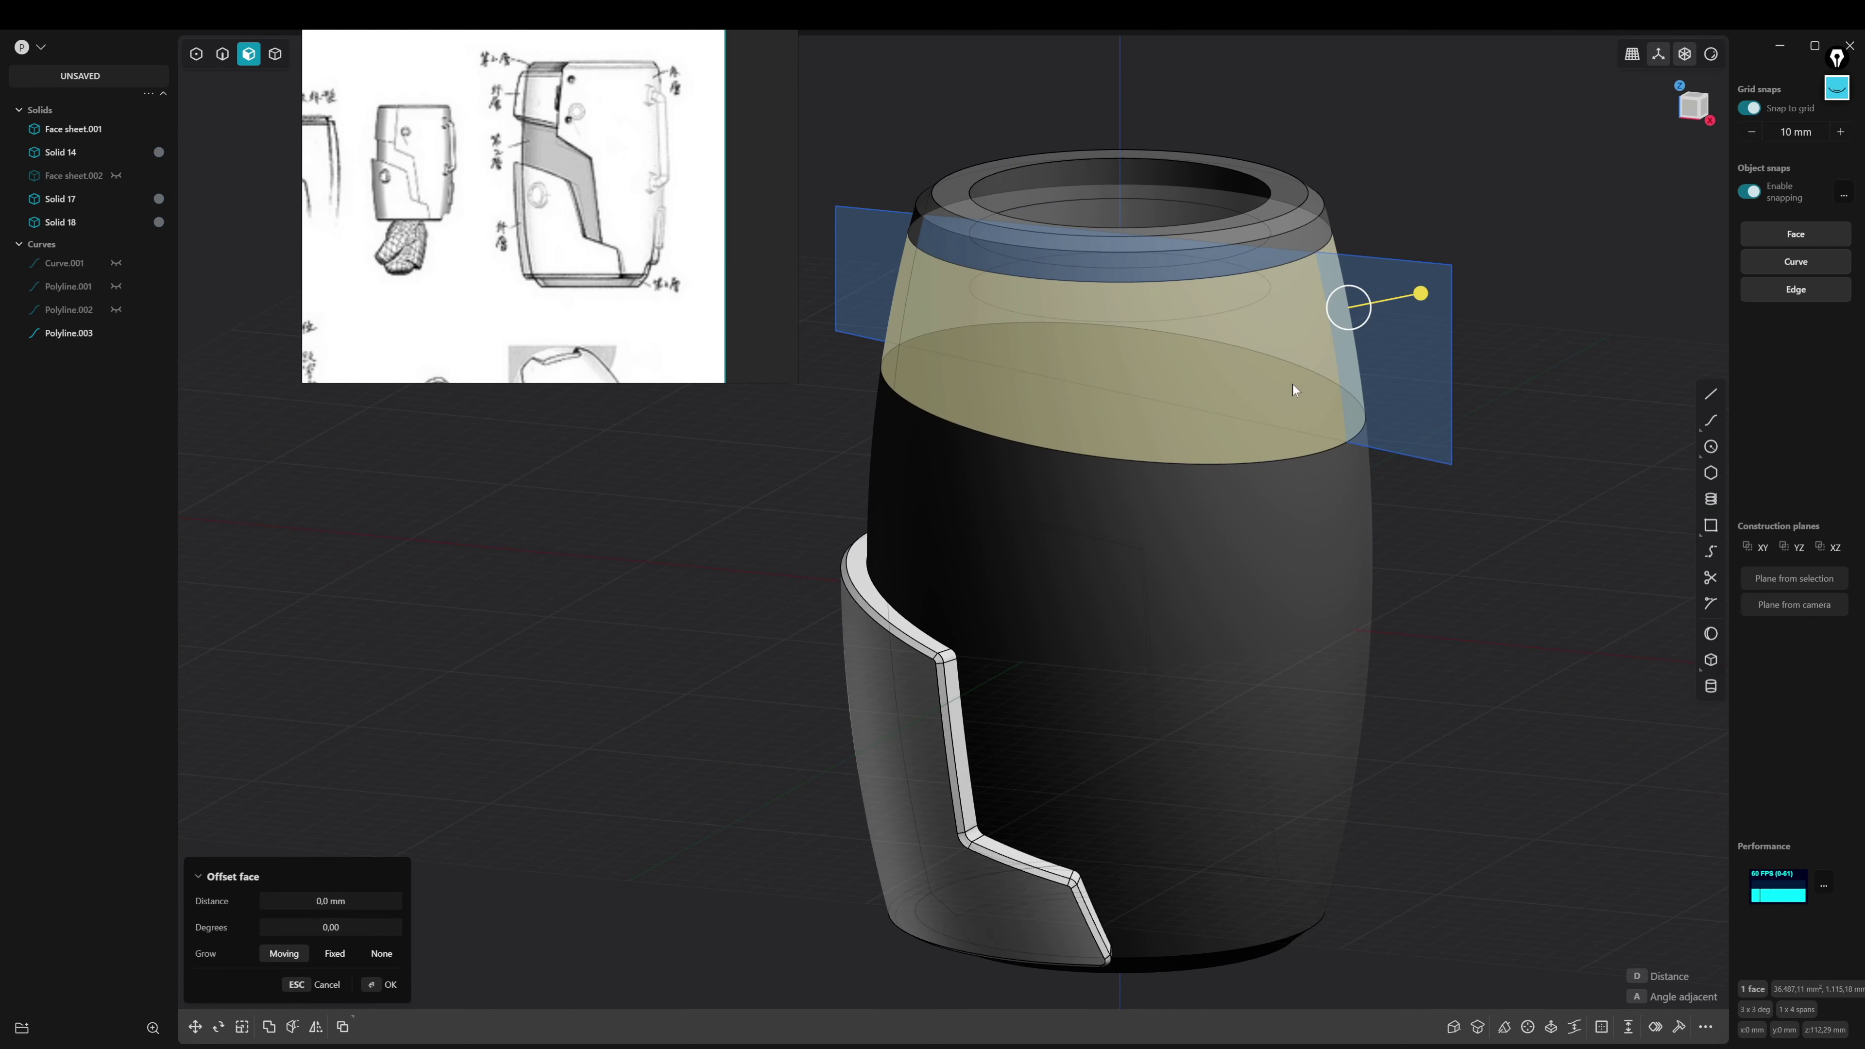
Duplicate the top band's face as a separate sheet, Face sheet.003
{"action": "key", "text": "ctrl+d"}
{"action": "key", "text": "Escape"}
{"action": "mouse_move", "coordinate": [1415, 463]}
{"action": "middle_mouse_down"}
{"action": "mouse_move", "coordinate": [1556, 513]}
{"action": "mouse_move", "coordinate": [1347, 424]}
{"action": "middle_mouse_up"}
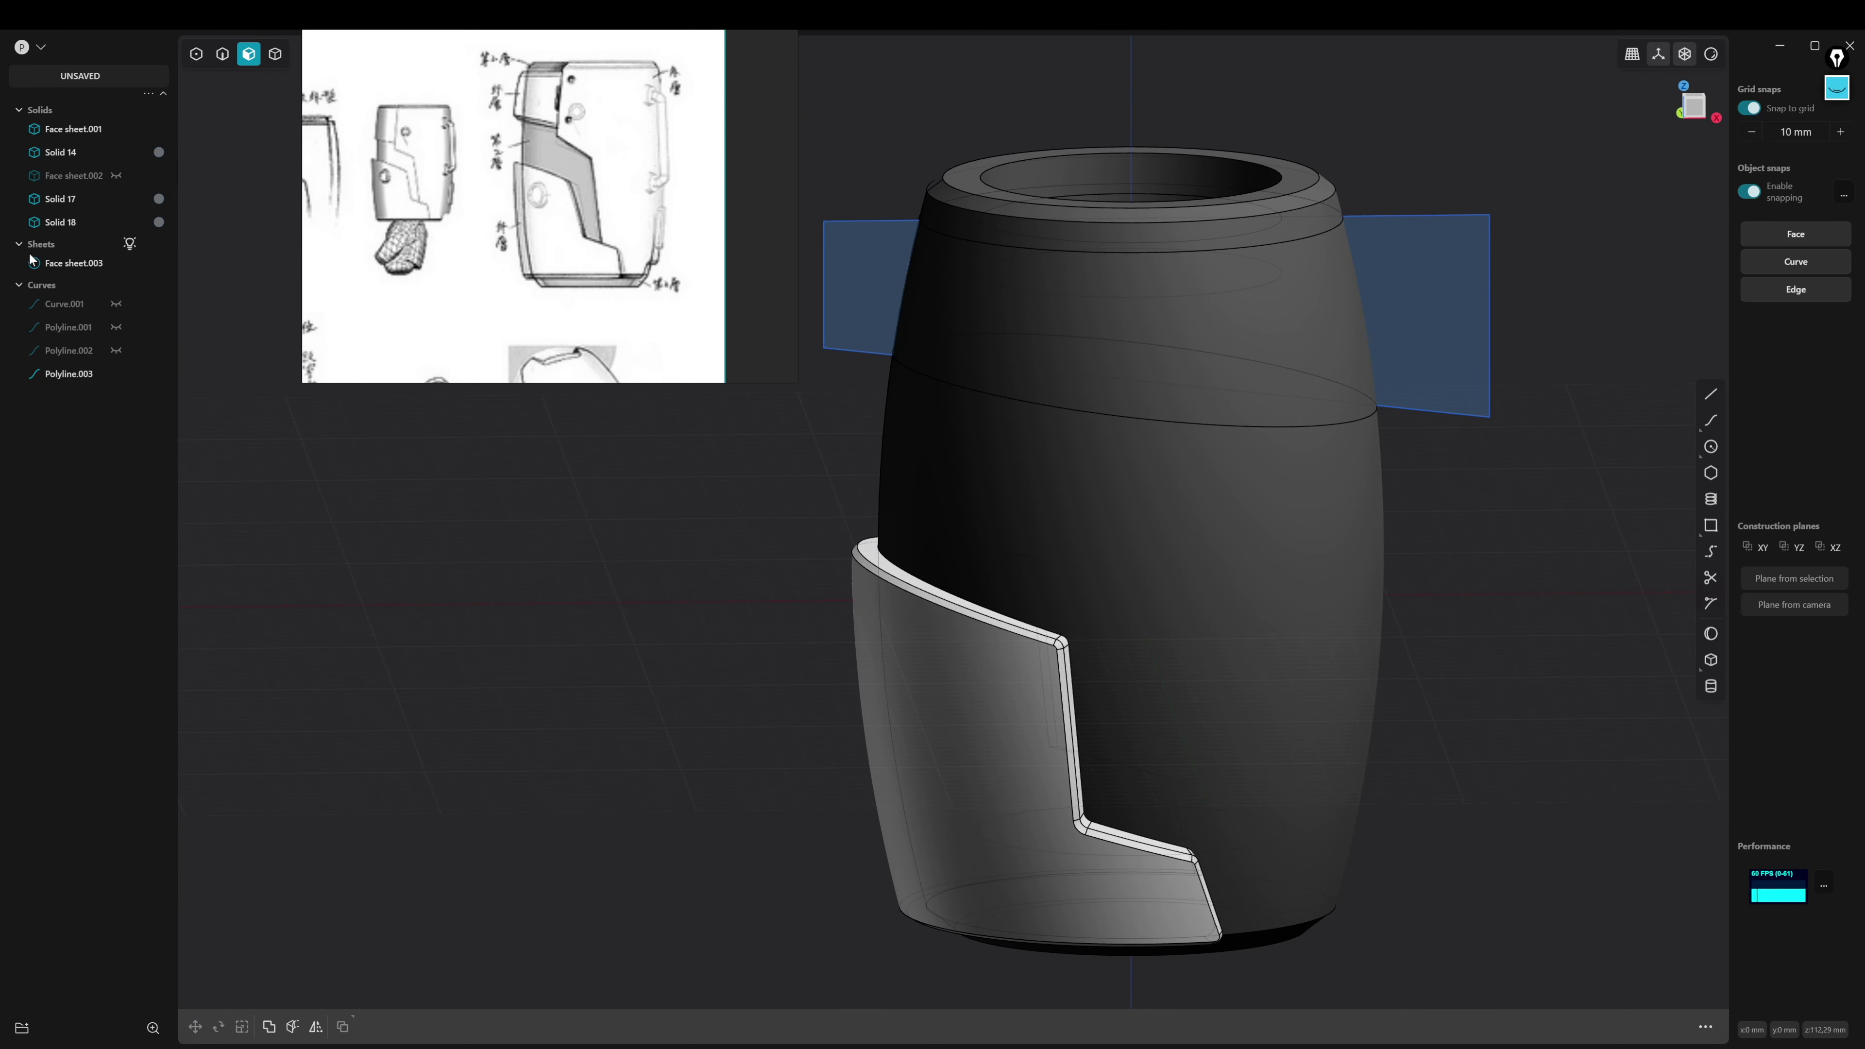
{"action": "key", "text": "ctrl+z"}
{"action": "key", "text": "ctrl+shift+z"}
Union the top band with the barrel body and return to Front view
{"action": "key", "text": "shift+d"}
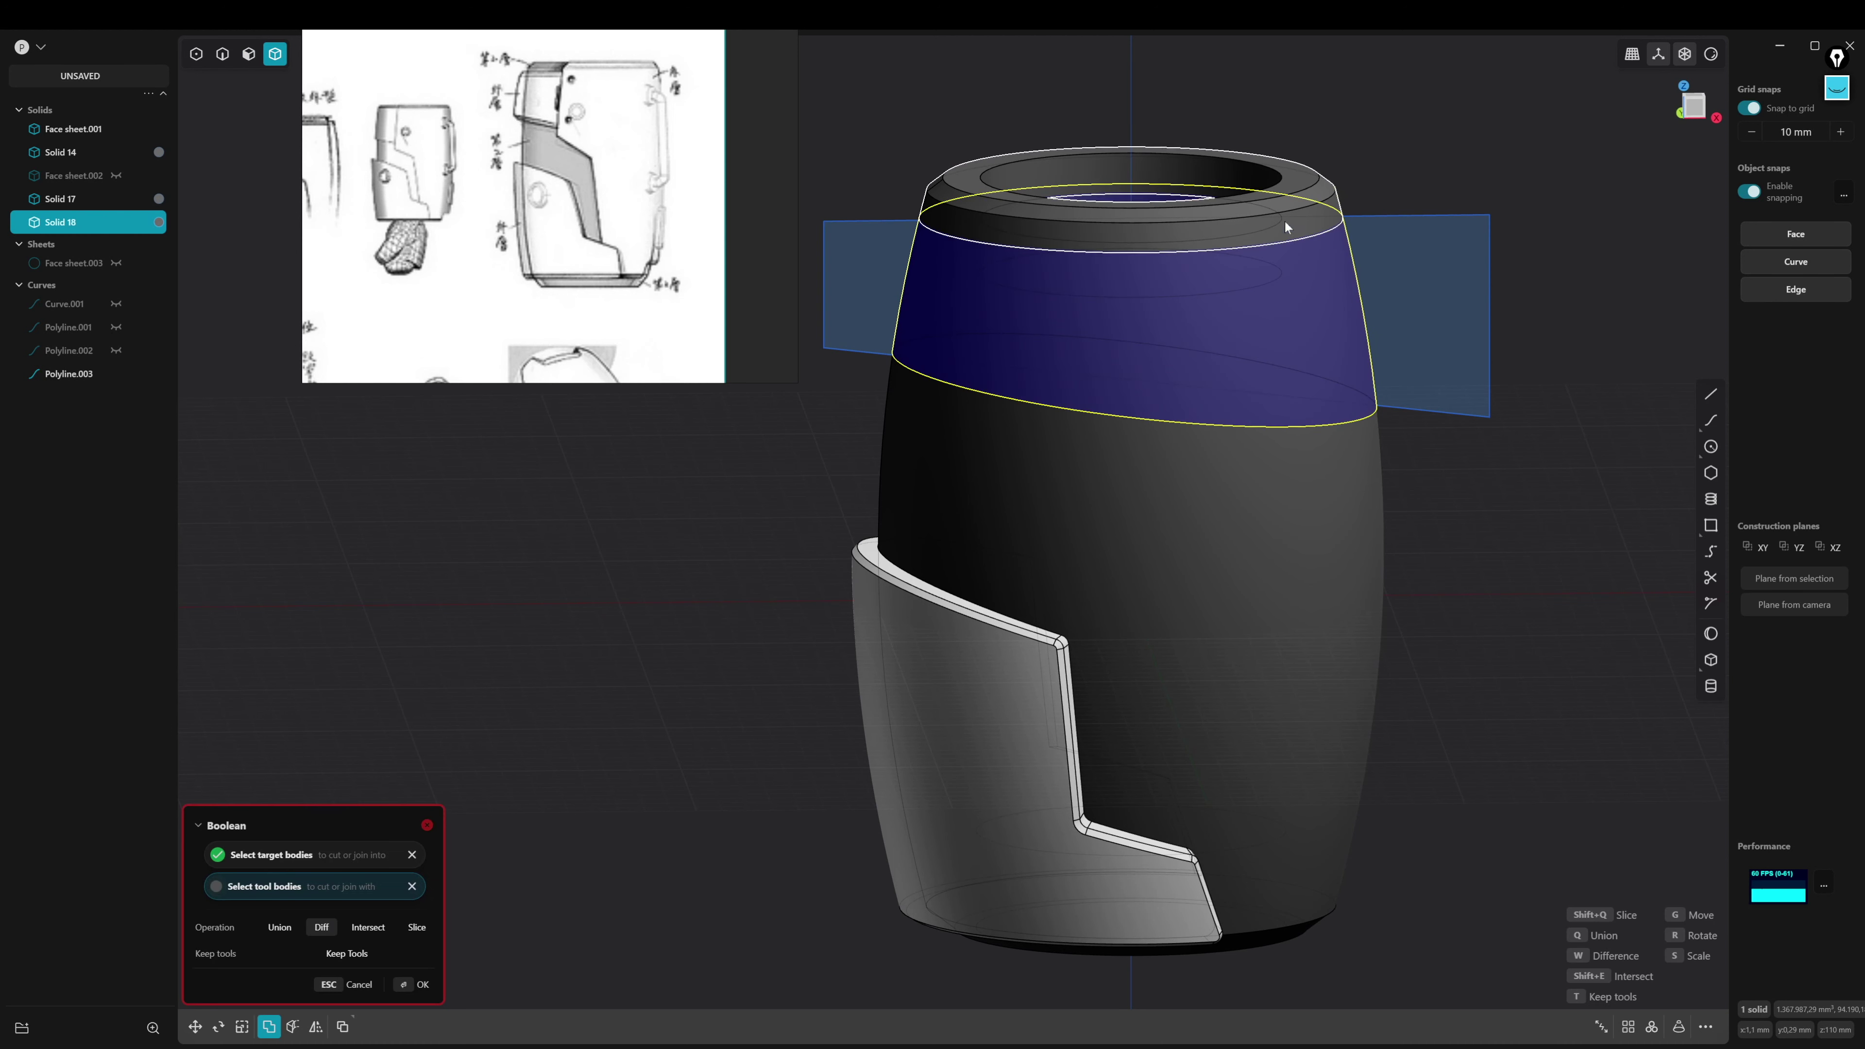
{"action": "left_click", "coordinate": [1325, 550]}
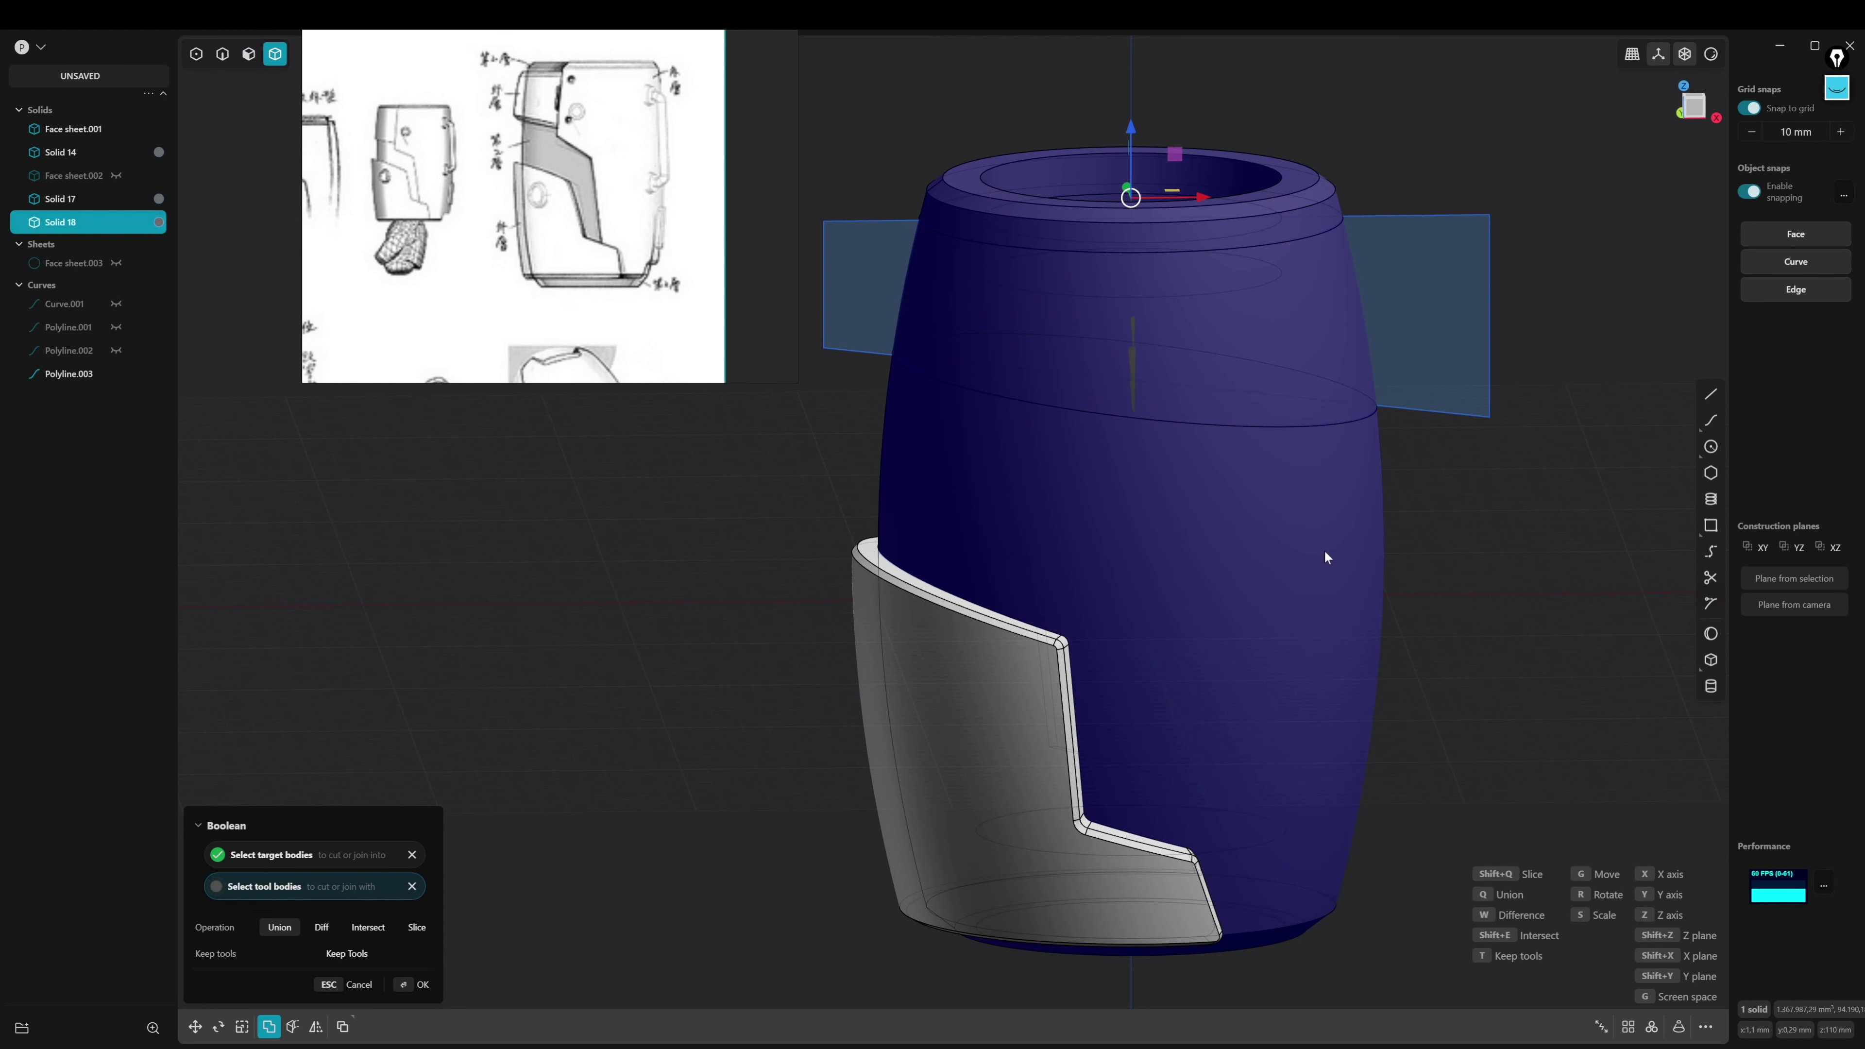
{"action": "key", "text": "Return"}
{"action": "middle_click_drag", "start_coordinate": [1376, 569], "coordinate": [1472, 594]}
{"action": "key", "text": "KP_1"}
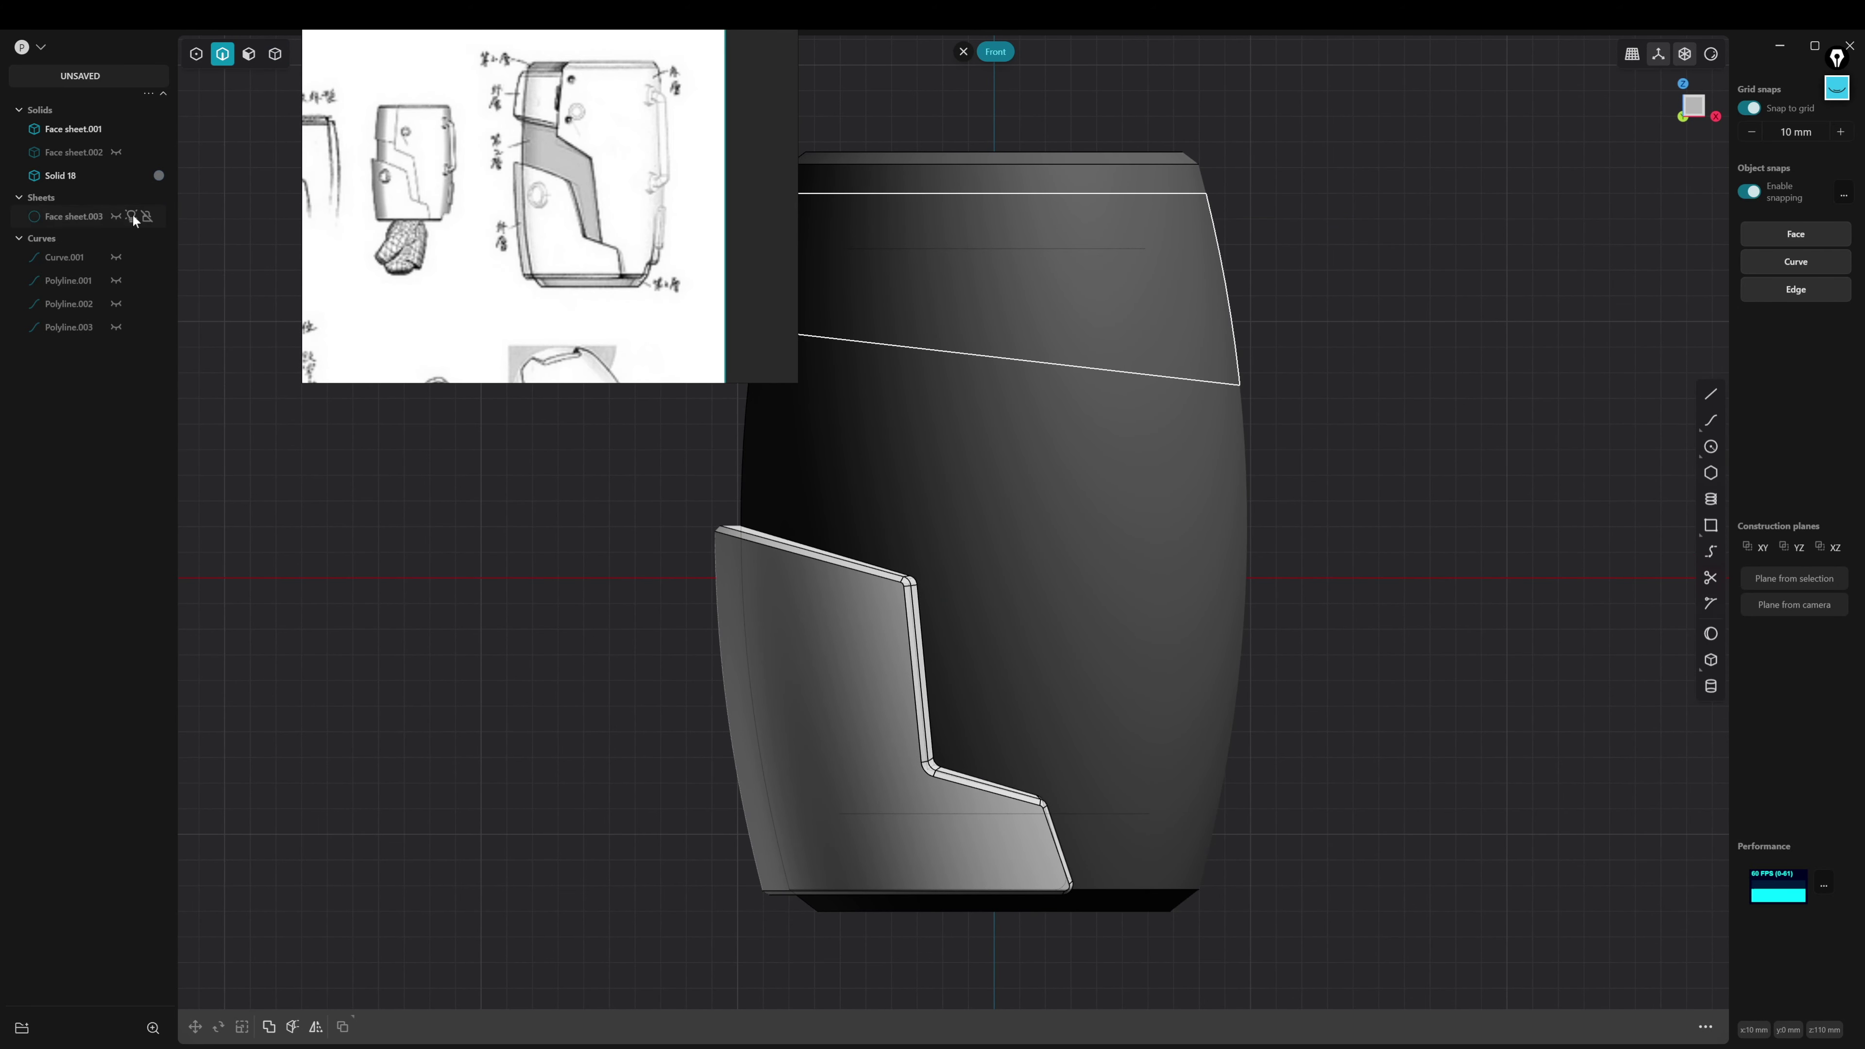
Hide Solid 18, thicken Face sheet.003 by 10 mm, and unhide Face sheet.002 and Solid 18
{"action": "middle_click_drag", "start_coordinate": [1323, 447], "coordinate": [1405, 448], "text": "shift"}
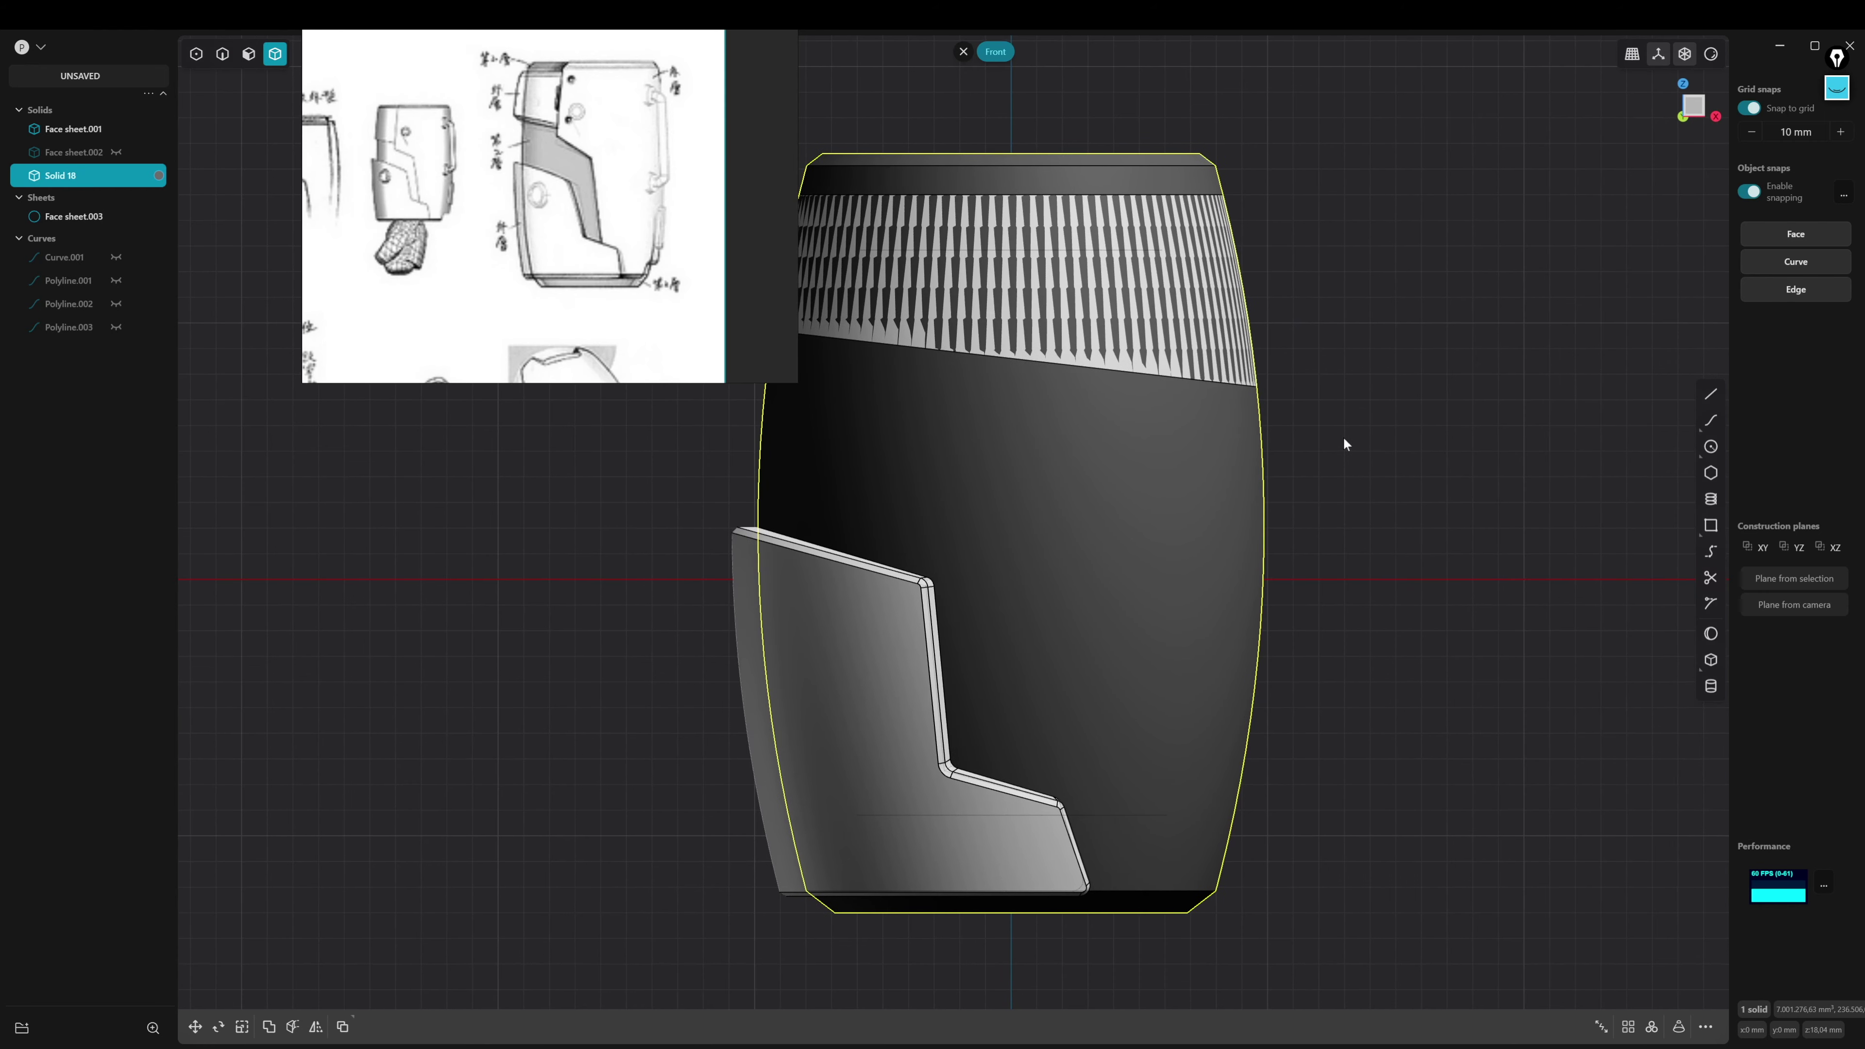
{"action": "key", "text": "h"}
{"action": "middle_click_drag", "start_coordinate": [1282, 433], "coordinate": [1325, 497], "text": "shift"}
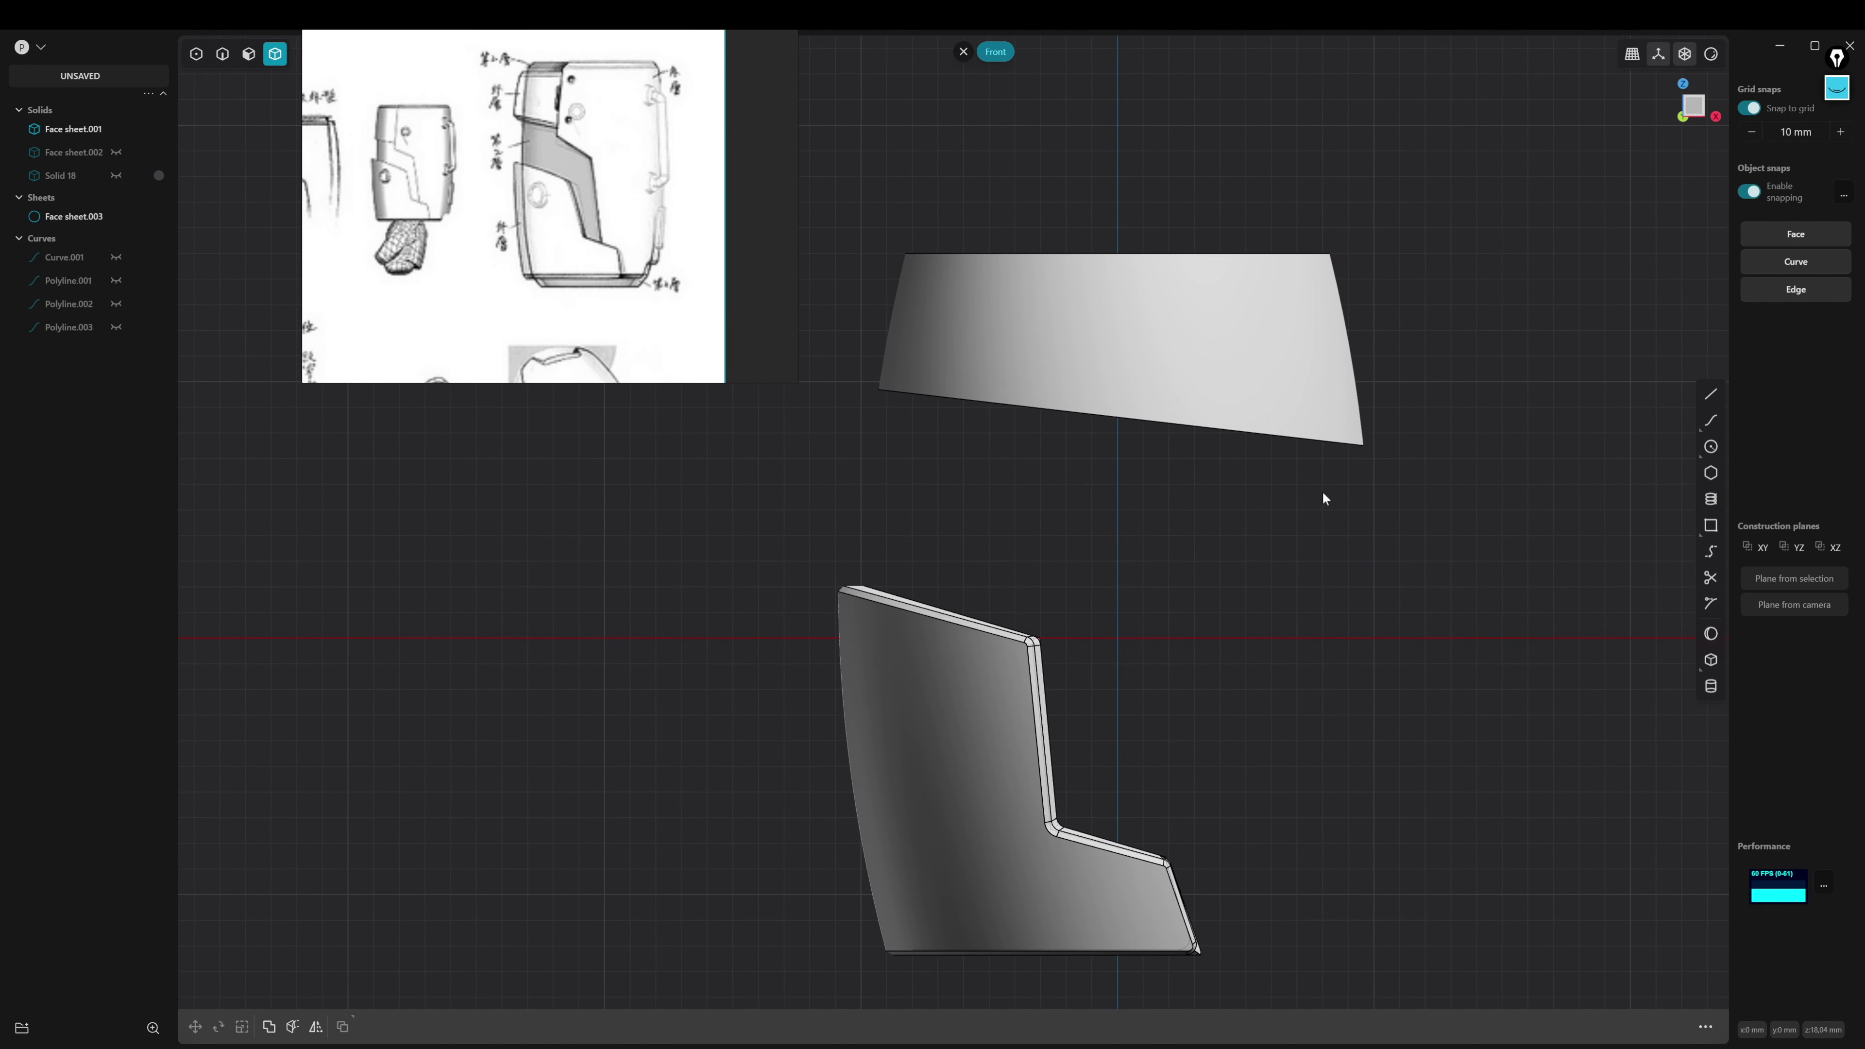
{"action": "left_click", "coordinate": [1212, 410]}
{"action": "mouse_move", "coordinate": [1213, 410]}
{"action": "middle_mouse_down"}
{"action": "mouse_move", "coordinate": [1195, 400]}
{"action": "mouse_move", "coordinate": [1201, 419]}
{"action": "middle_mouse_up"}
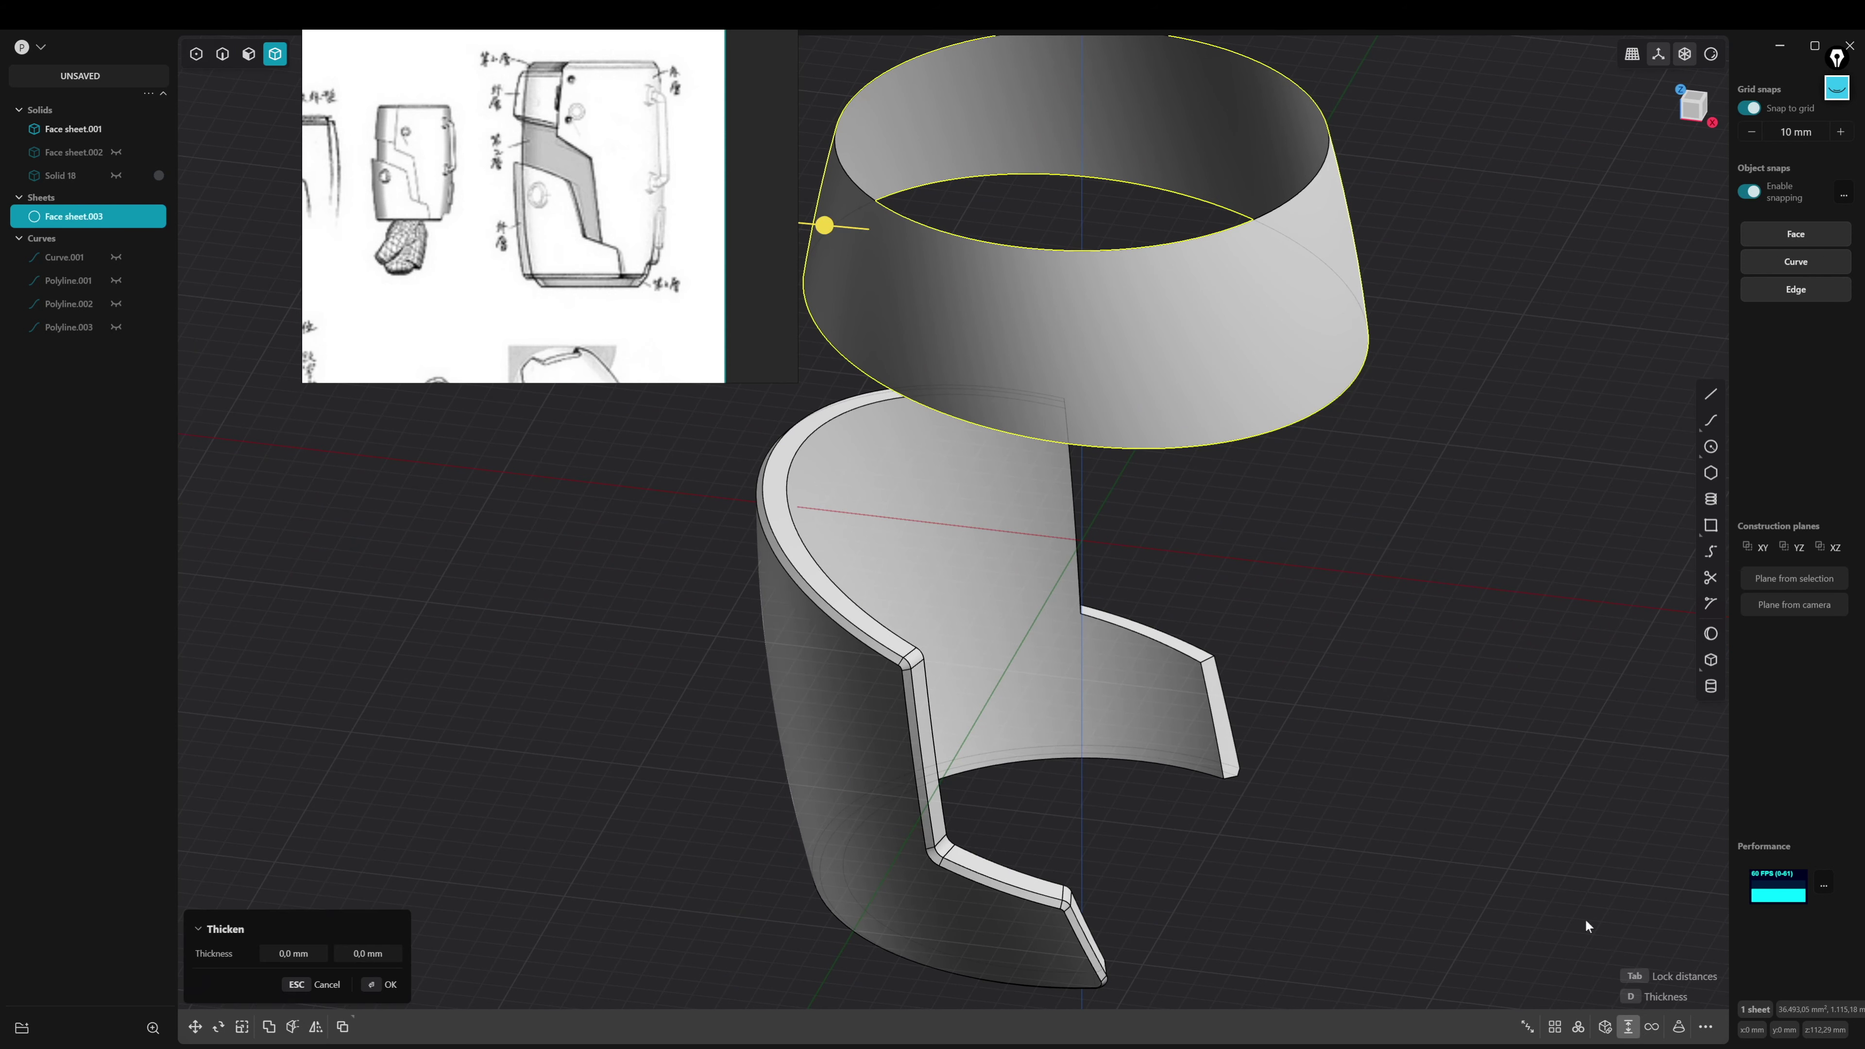
{"action": "key", "text": "KP_1"}
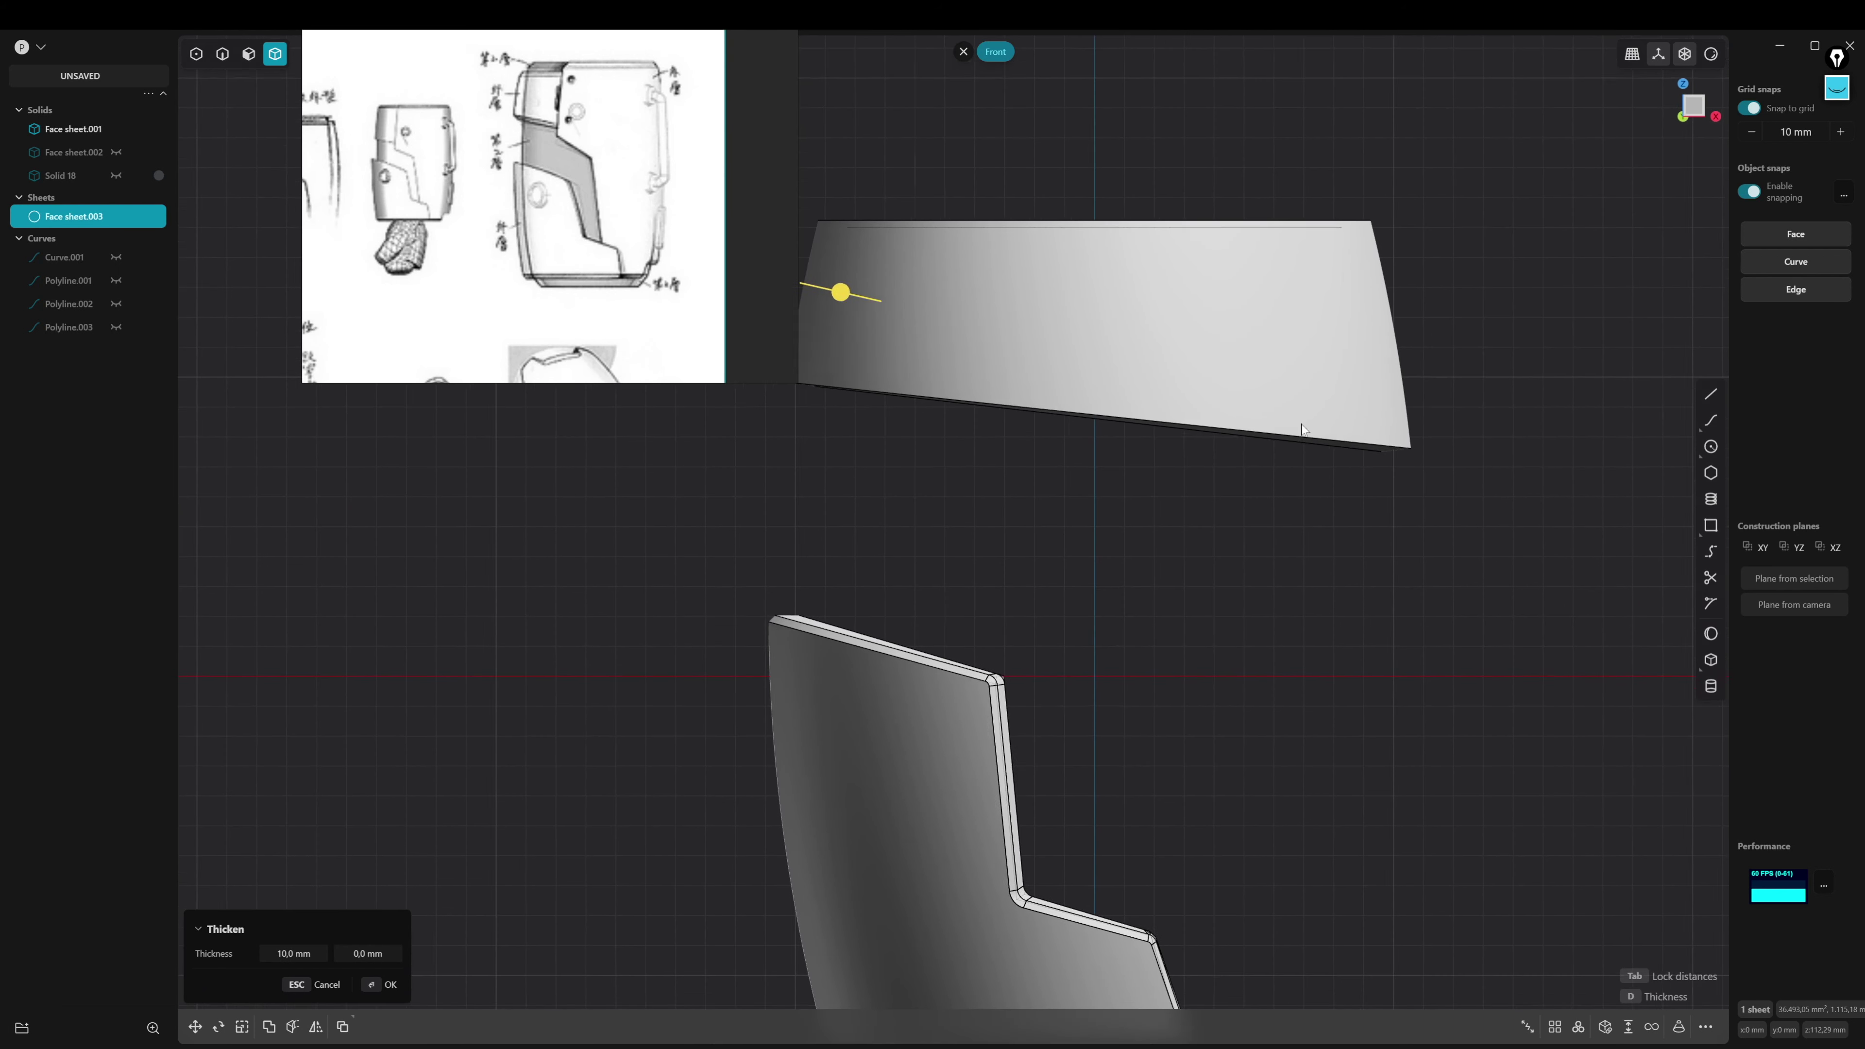
{"action": "left_click", "coordinate": [115, 152]}
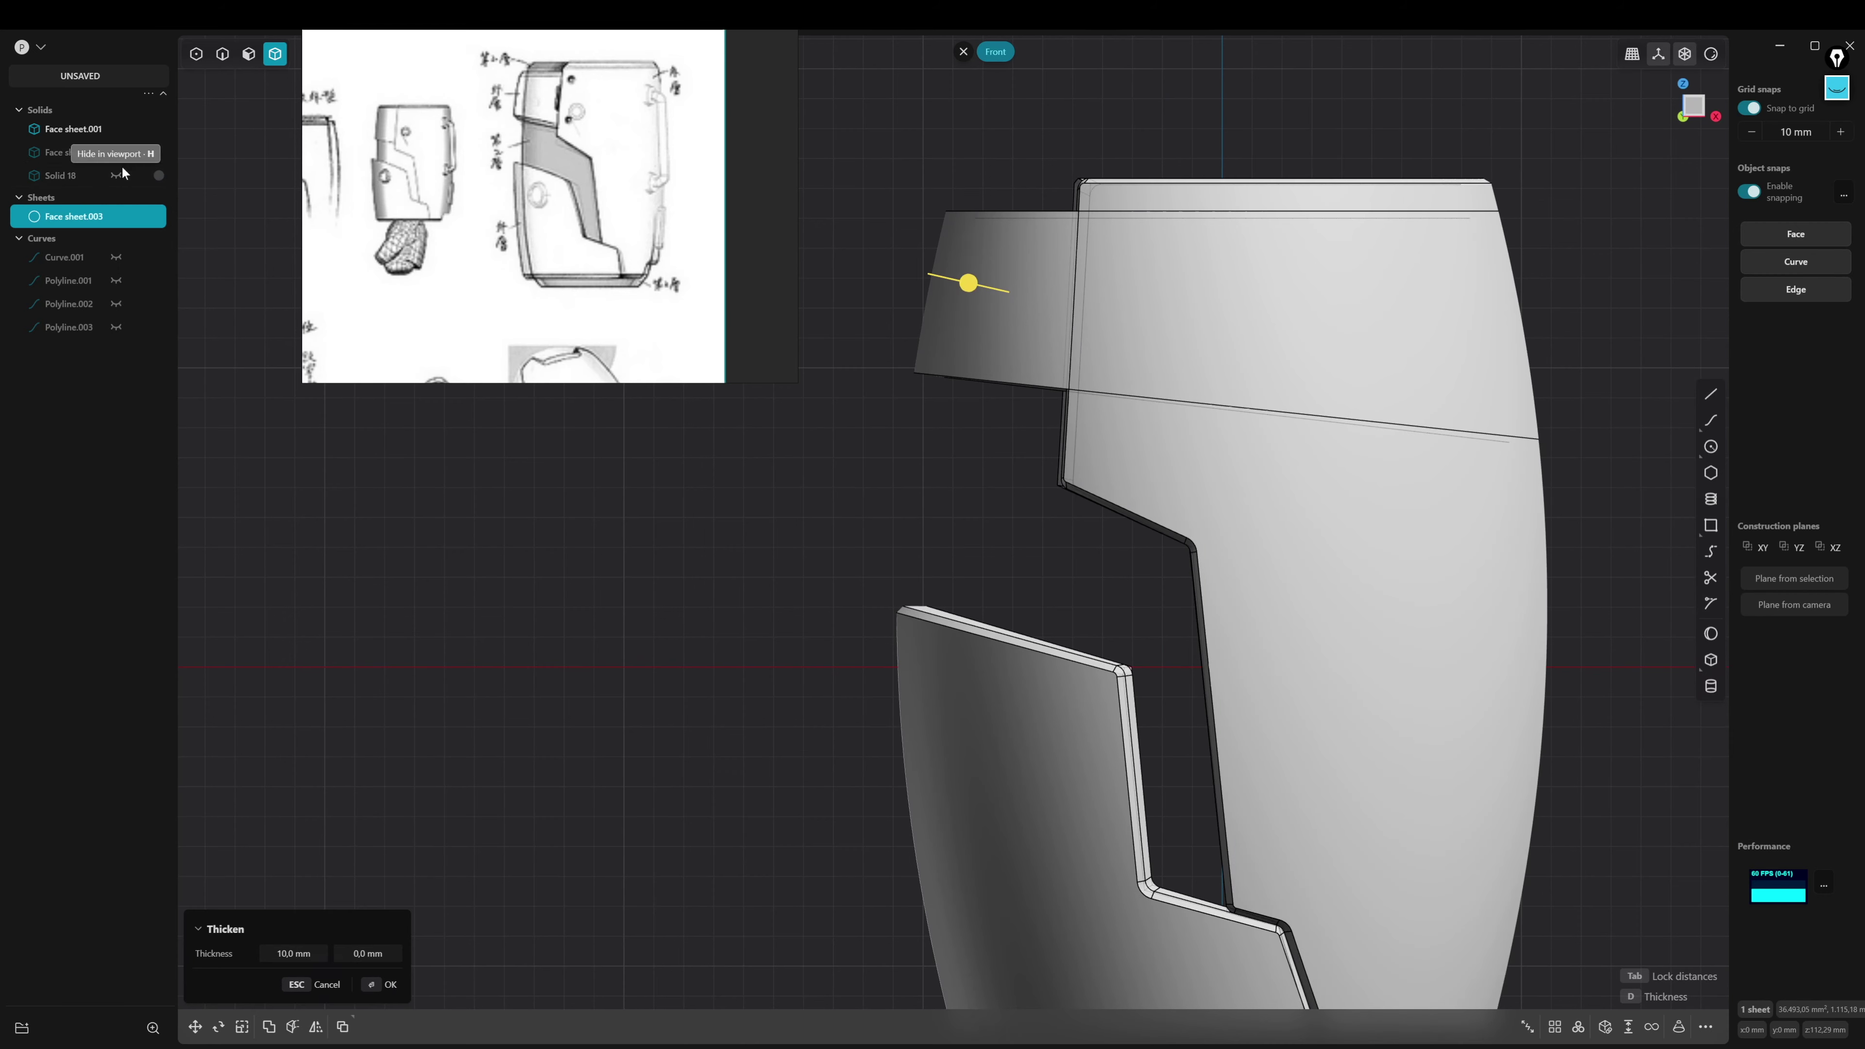
{"action": "left_click", "coordinate": [115, 175]}
{"action": "mouse_move", "coordinate": [1549, 290]}
{"action": "middle_mouse_down", "text": "shift"}
{"action": "mouse_move", "coordinate": [1481, 305]}
{"action": "mouse_move", "coordinate": [1343, 398]}
{"action": "mouse_move", "coordinate": [1379, 377]}
{"action": "middle_mouse_up", "text": "shift"}
{"action": "key", "text": "Return"}
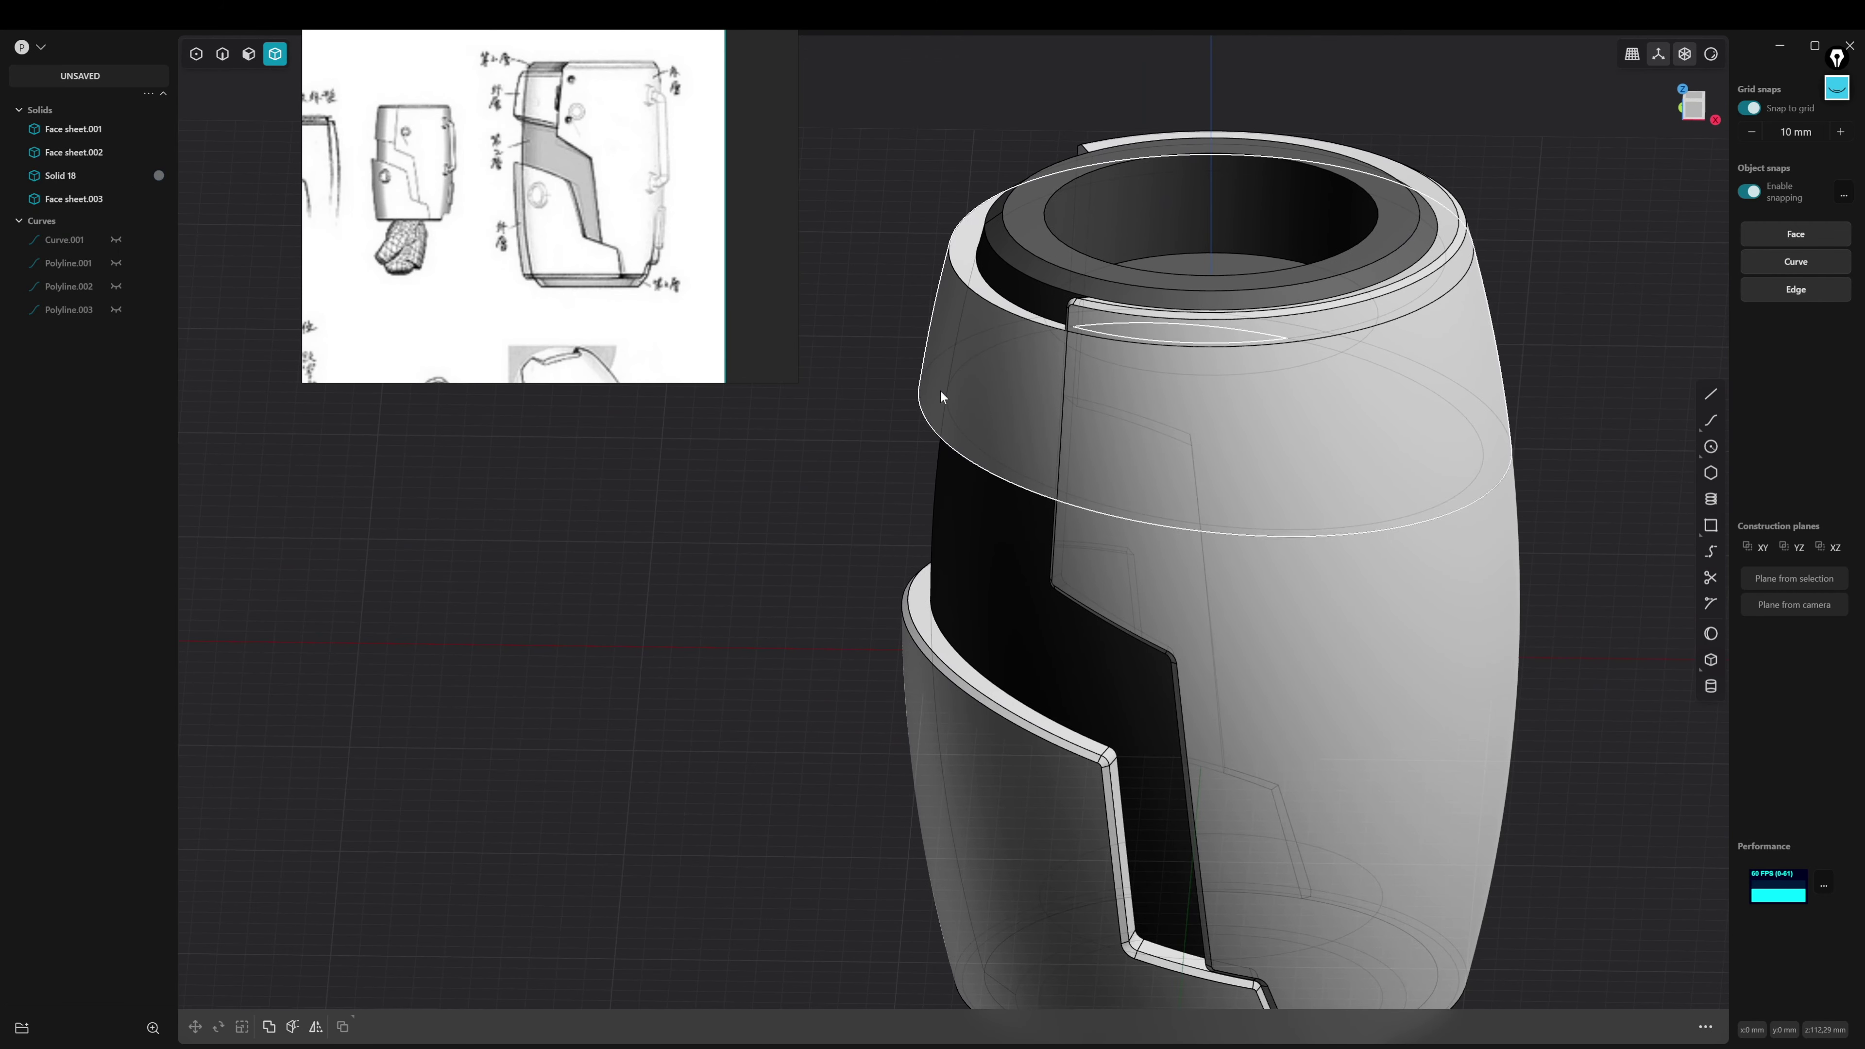
Subtract the front shell from the top band, keeping the shell
{"action": "key", "text": "ctrl+minus"}
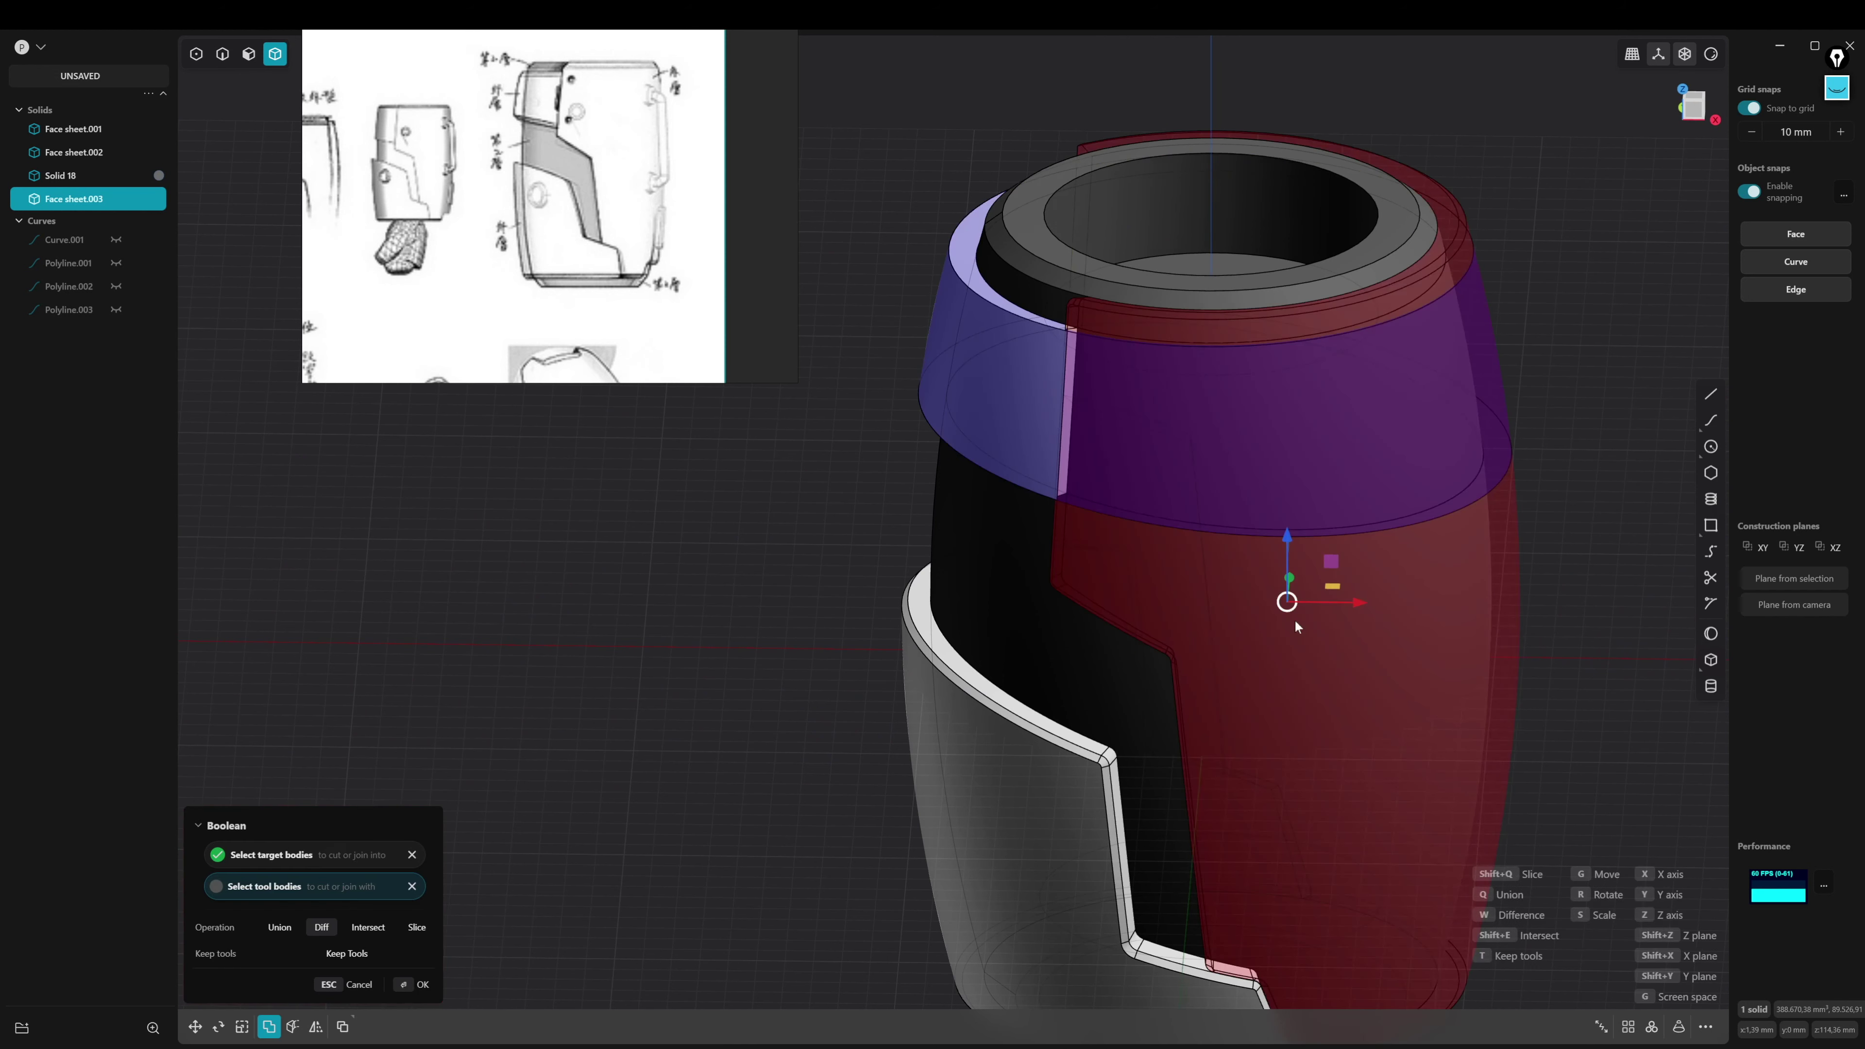
{"action": "middle_click_drag", "start_coordinate": [1290, 603], "coordinate": [1262, 537]}
{"action": "left_click", "coordinate": [377, 961]}
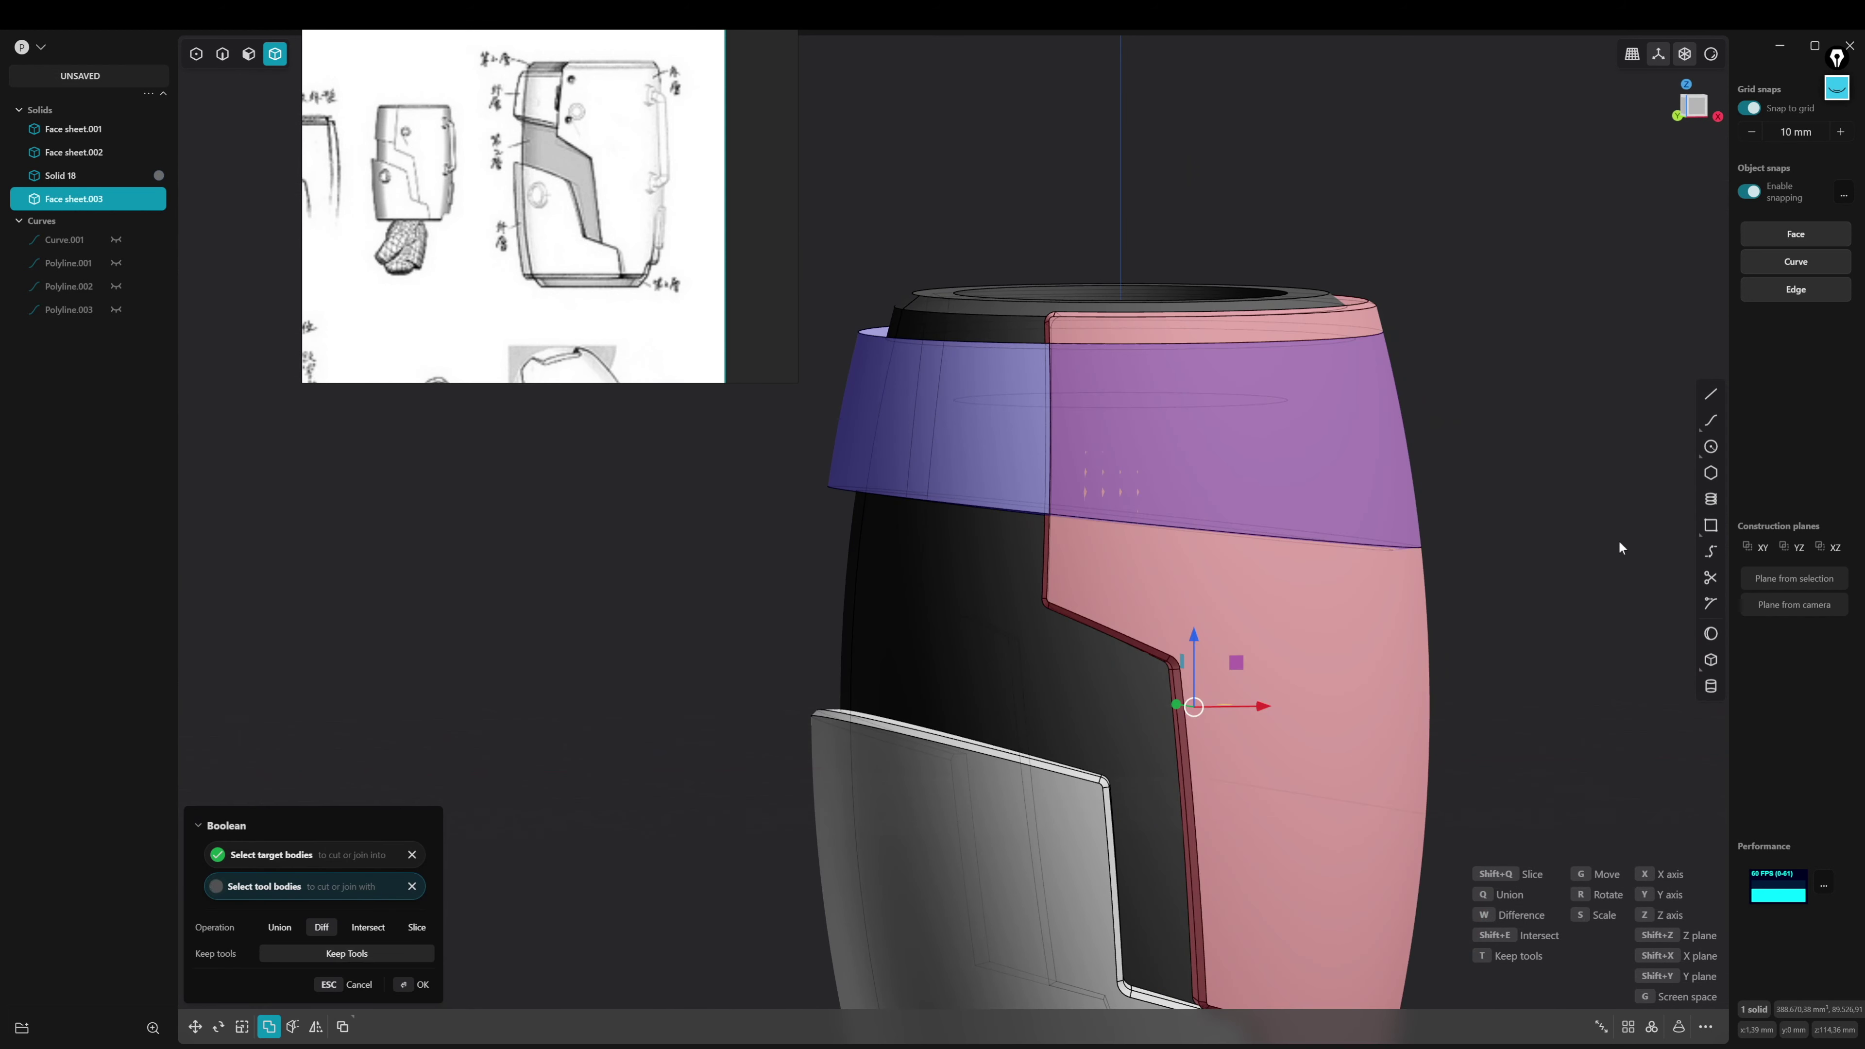
{"action": "key", "text": "Return"}
{"action": "key", "text": "KP_1"}
Fillet the four edges at the band's cut end
{"action": "mouse_move", "coordinate": [1174, 523]}
{"action": "middle_mouse_down"}
{"action": "mouse_move", "coordinate": [1170, 354]}
{"action": "mouse_move", "coordinate": [1420, 454]}
{"action": "mouse_move", "coordinate": [1246, 425]}
{"action": "mouse_move", "coordinate": [1149, 366]}
{"action": "middle_mouse_up"}
{"action": "scroll", "coordinate": [1149, 367], "scroll_direction": "up", "scroll_amount": 3}
{"action": "mouse_move", "coordinate": [1115, 432]}
{"action": "middle_mouse_down"}
{"action": "mouse_move", "coordinate": [1107, 585]}
{"action": "mouse_move", "coordinate": [1164, 509]}
{"action": "middle_mouse_up"}
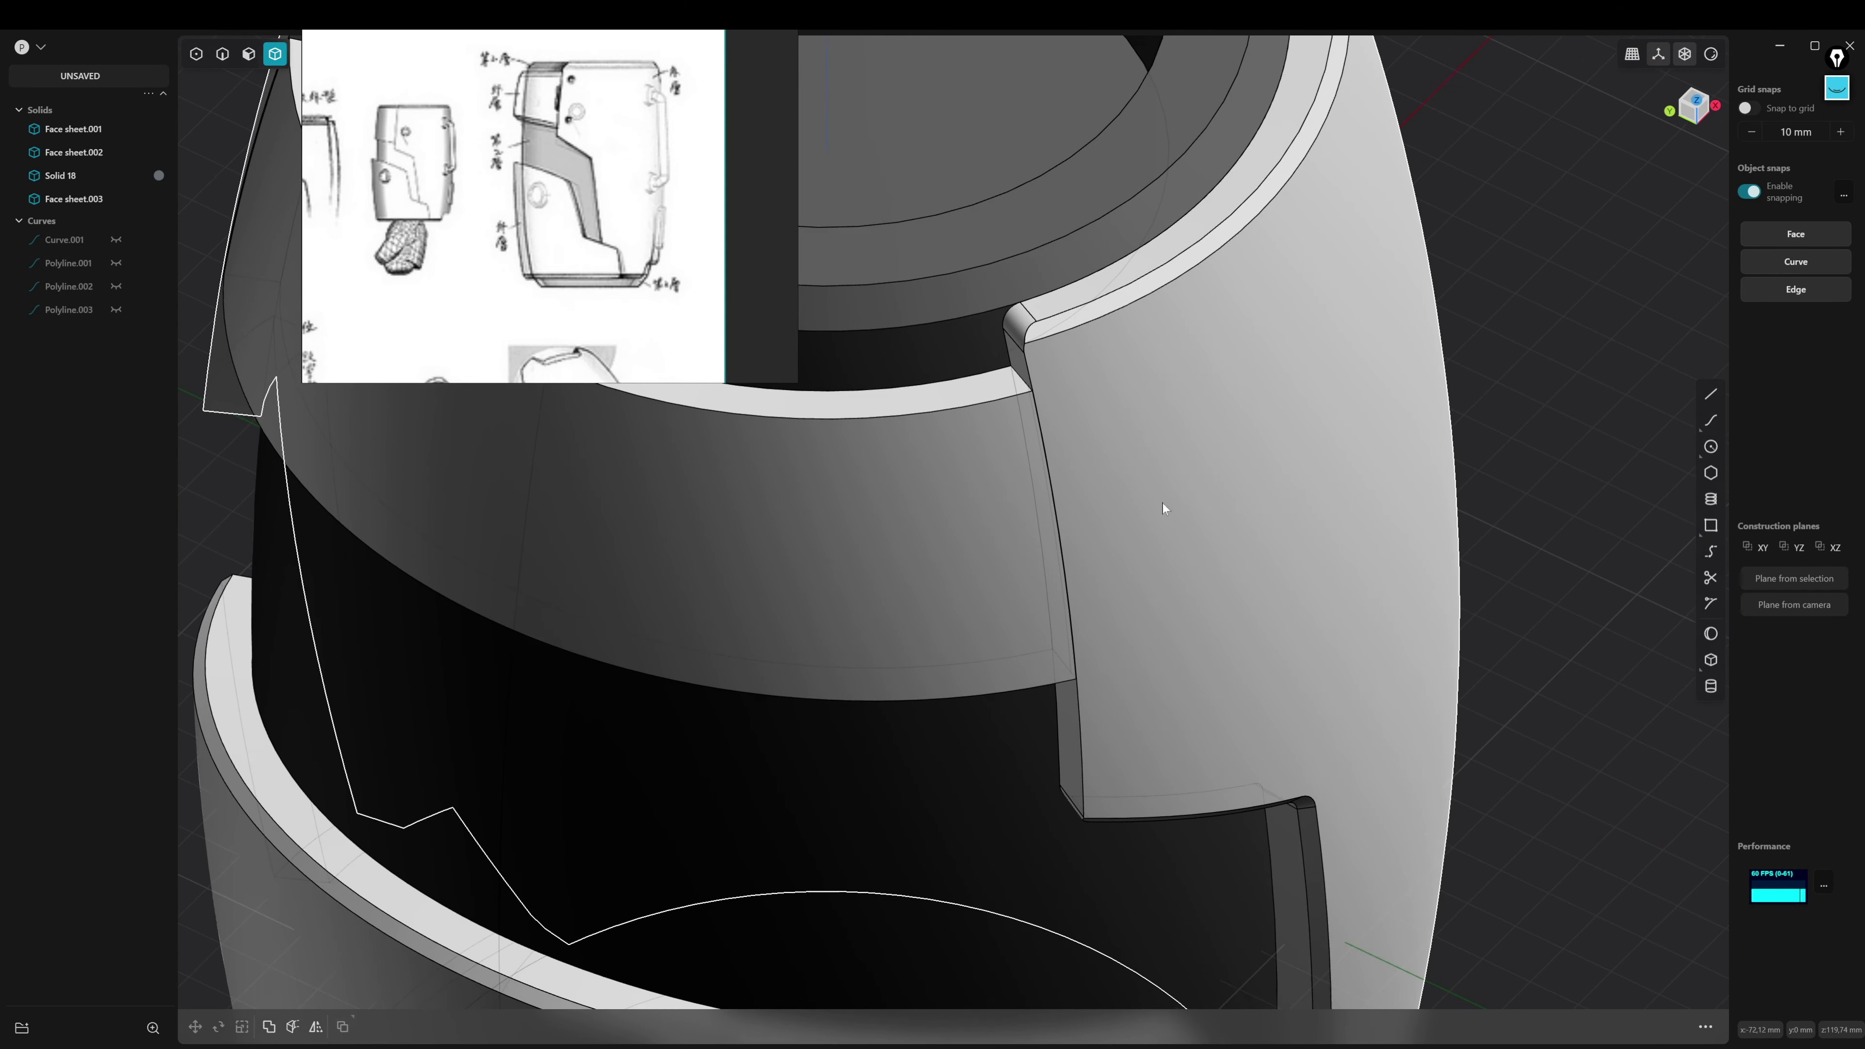
{"action": "mouse_move", "coordinate": [1361, 503]}
{"action": "middle_mouse_down"}
{"action": "mouse_move", "coordinate": [1304, 654]}
{"action": "mouse_move", "coordinate": [1246, 432]}
{"action": "middle_mouse_up"}
{"action": "scroll", "coordinate": [1247, 432], "scroll_direction": "up", "scroll_amount": 3}
{"action": "mouse_move", "coordinate": [1132, 496]}
{"action": "middle_mouse_down"}
{"action": "mouse_move", "coordinate": [1157, 508]}
{"action": "mouse_move", "coordinate": [1070, 537]}
{"action": "middle_mouse_up"}
{"action": "scroll", "coordinate": [1120, 549], "scroll_direction": "up", "scroll_amount": 3}
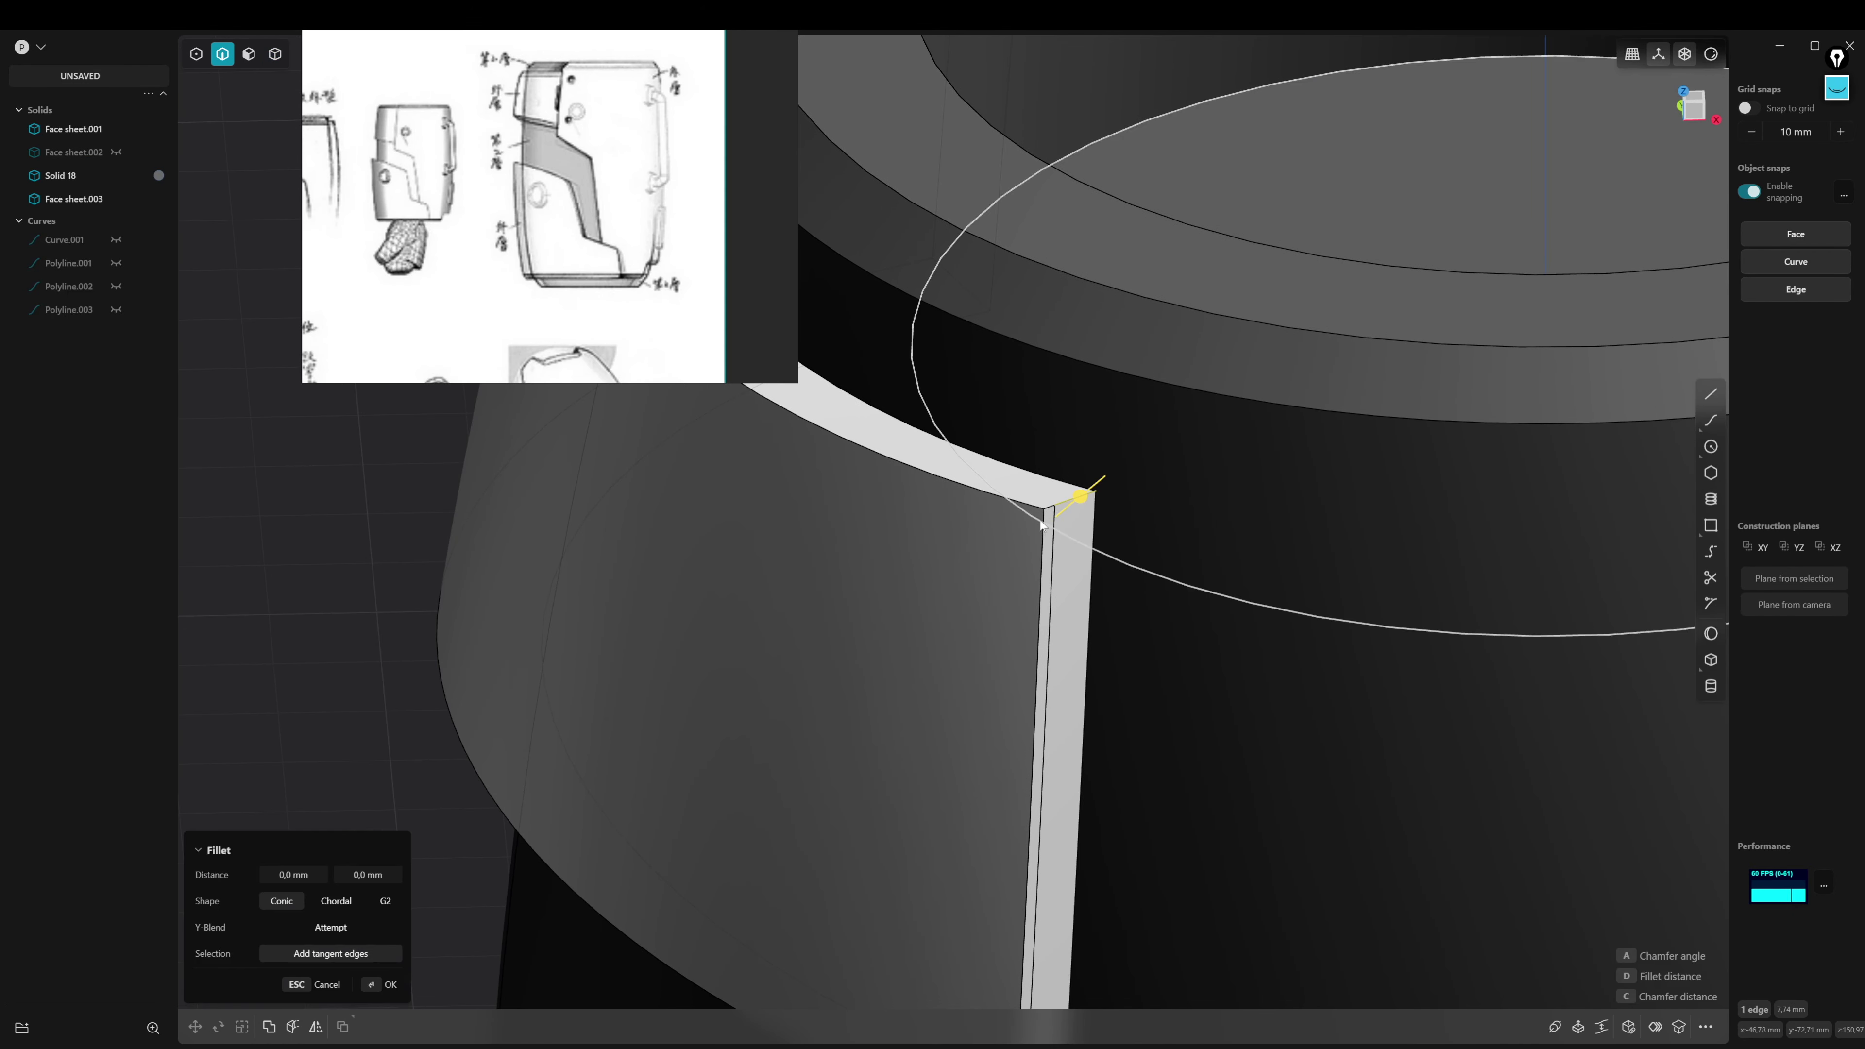
{"action": "scroll", "coordinate": [1051, 520], "scroll_direction": "down", "scroll_amount": 3}
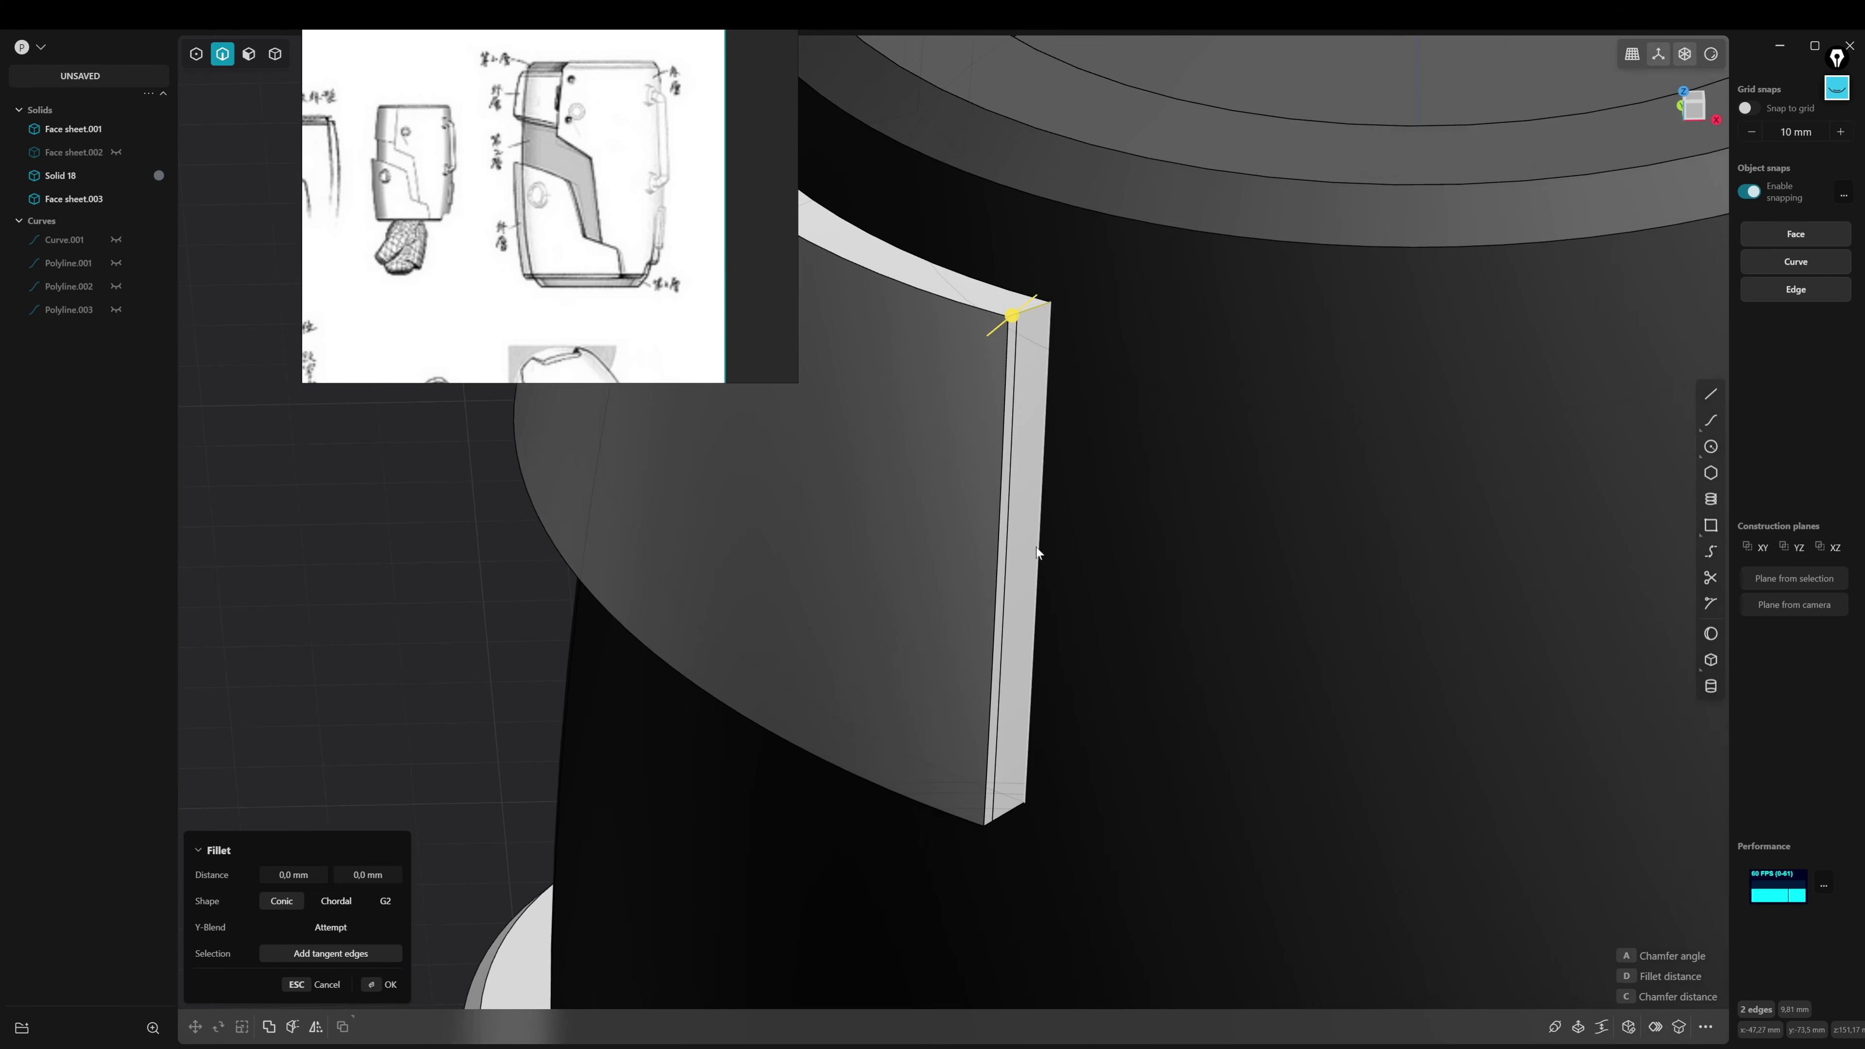
{"action": "mouse_move", "coordinate": [1037, 538]}
{"action": "middle_mouse_down"}
{"action": "mouse_move", "coordinate": [1111, 687]}
{"action": "mouse_move", "coordinate": [1044, 713]}
{"action": "middle_mouse_up"}
{"action": "left_click", "coordinate": [1014, 711]}
{"action": "scroll", "coordinate": [1117, 617], "scroll_direction": "down", "scroll_amount": 3}
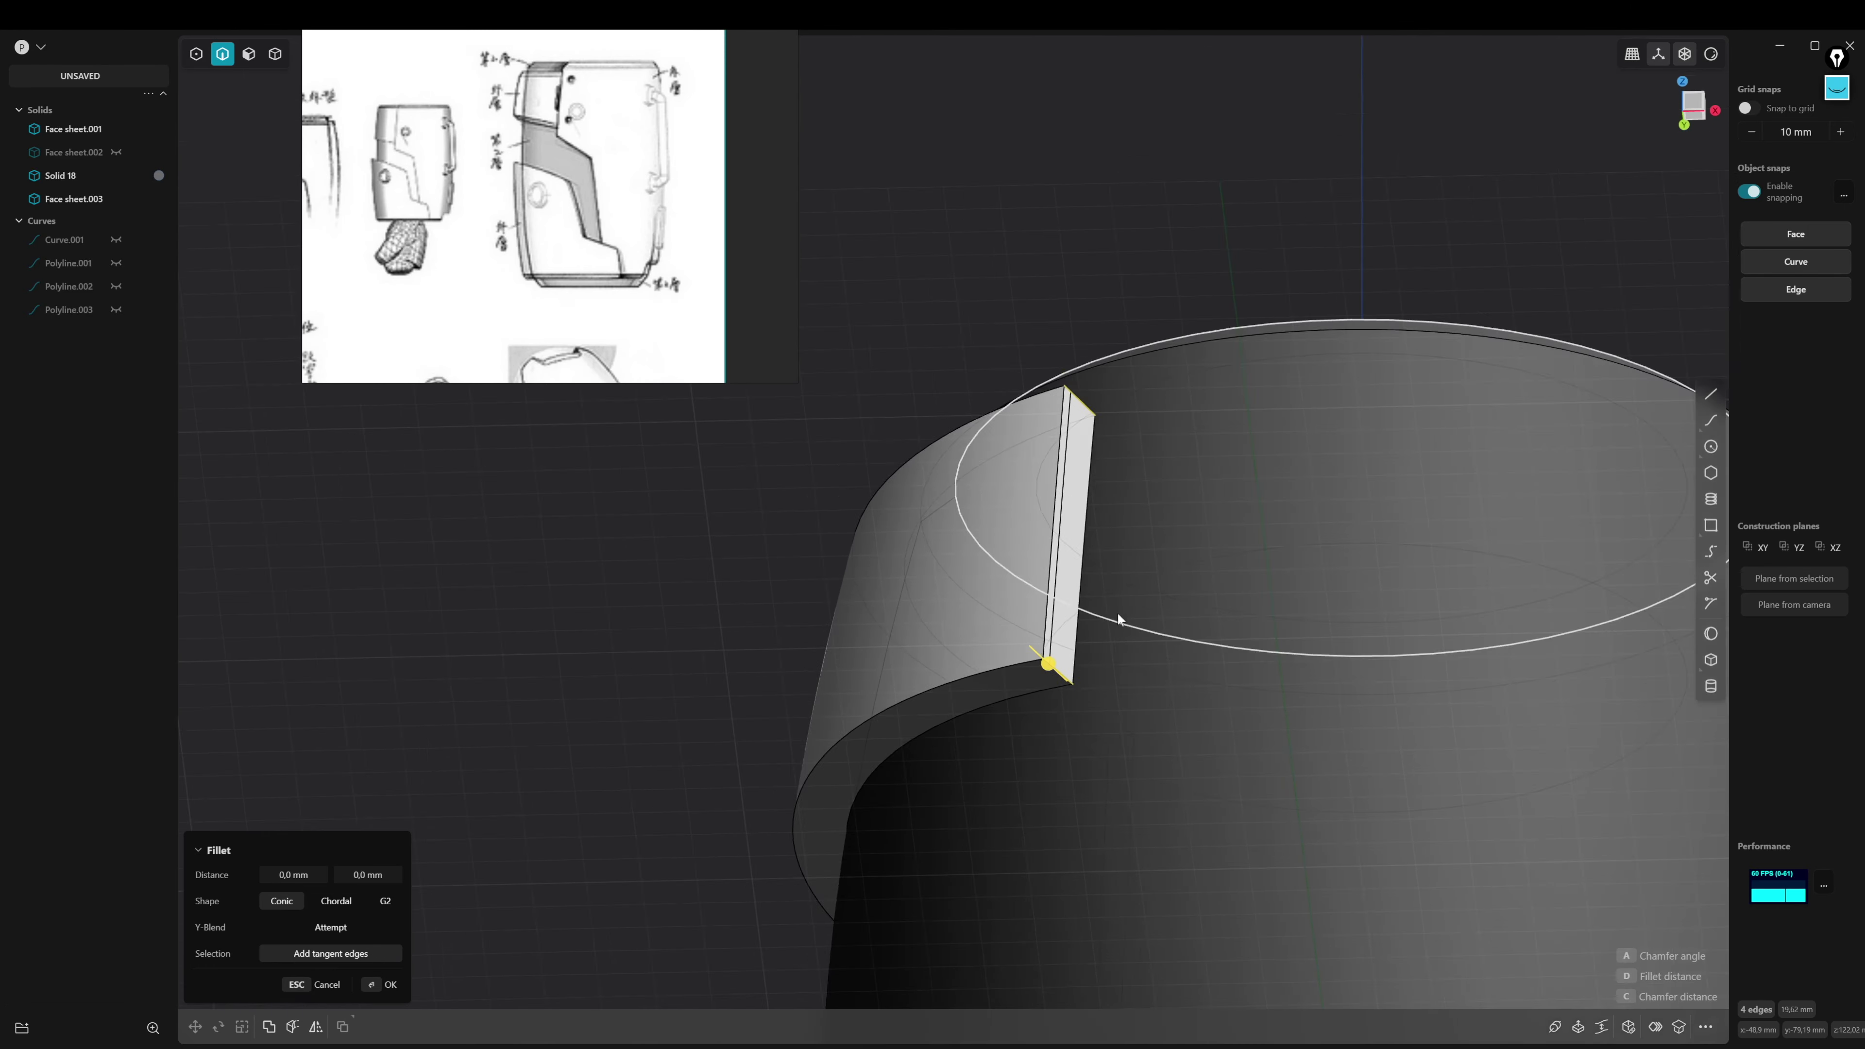
{"action": "mouse_move", "coordinate": [1117, 617]}
{"action": "middle_mouse_down"}
{"action": "mouse_move", "coordinate": [866, 667]}
{"action": "mouse_move", "coordinate": [803, 746]}
{"action": "mouse_move", "coordinate": [1555, 778]}
{"action": "mouse_move", "coordinate": [1315, 624]}
{"action": "mouse_move", "coordinate": [1504, 542]}
{"action": "mouse_move", "coordinate": [1395, 531]}
{"action": "middle_mouse_up"}
{"action": "key", "text": "Escape"}
Mirror the trimmed band piece to make a matching copy
{"action": "left_click", "coordinate": [817, 647]}
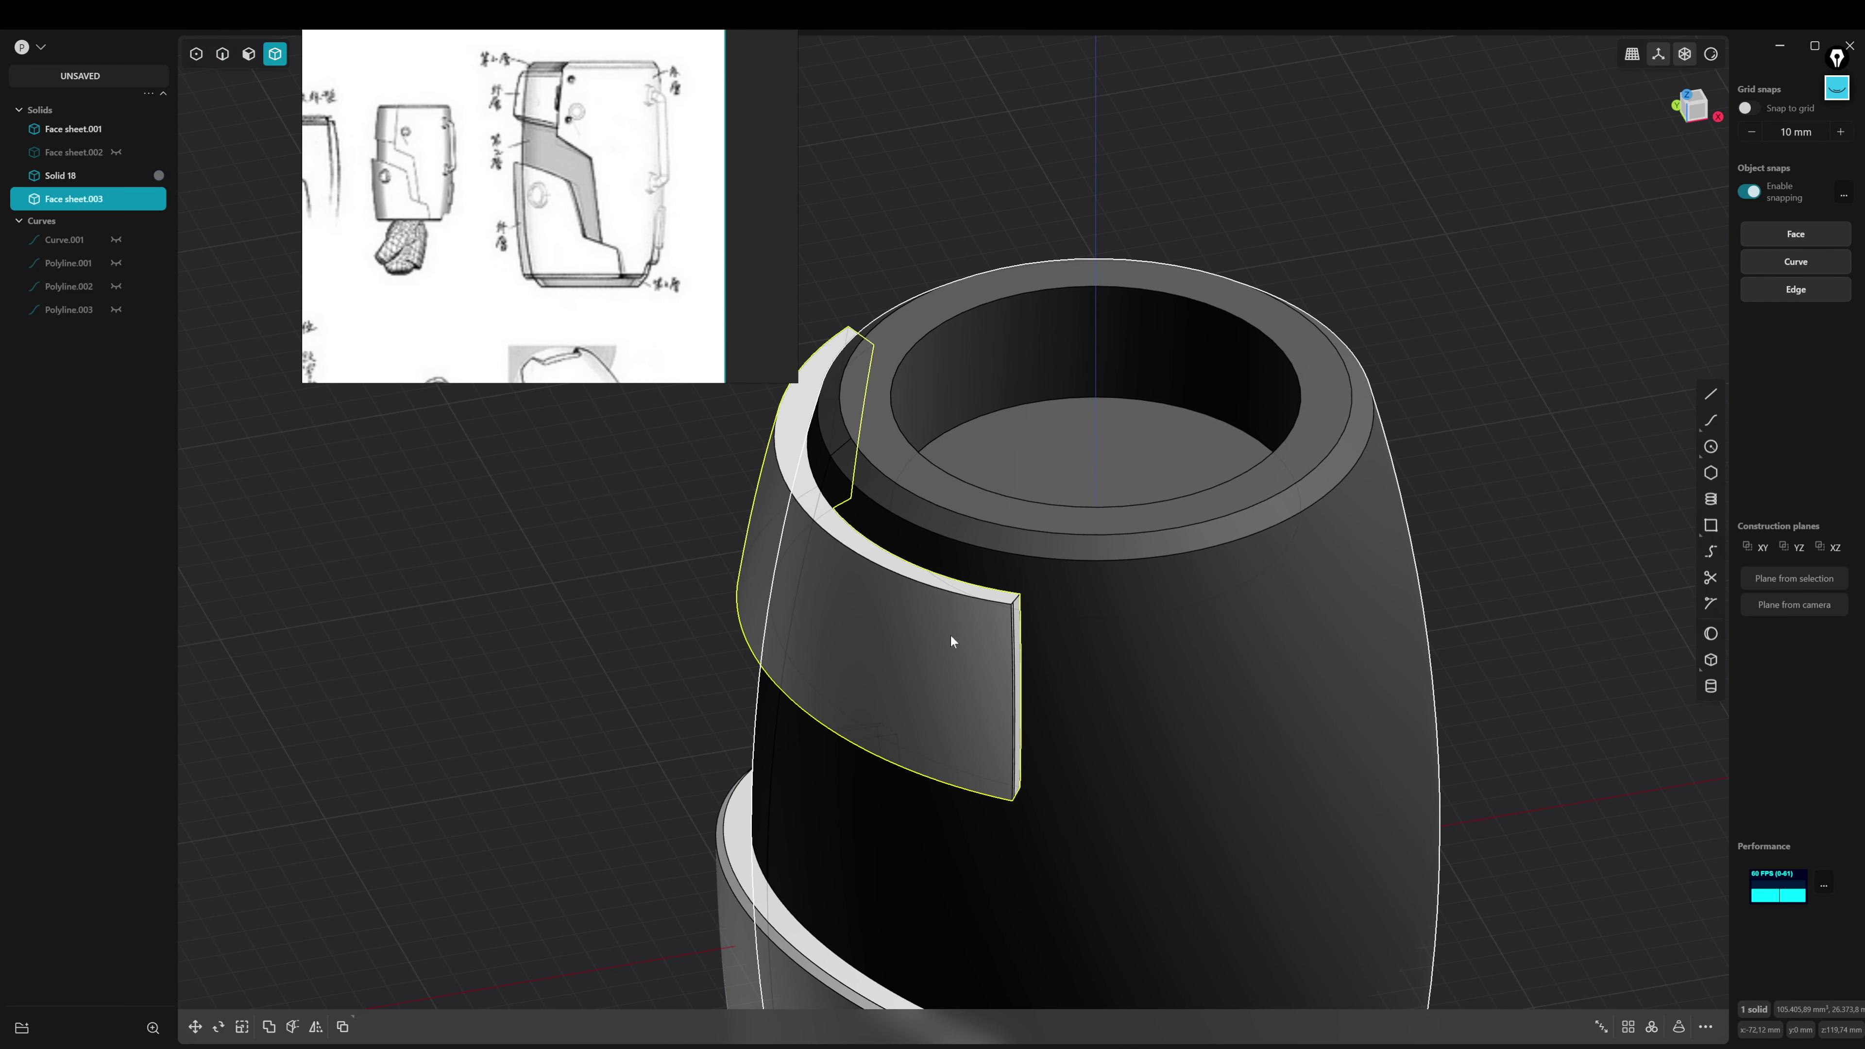
{"action": "key", "text": "7"}
{"action": "key", "text": "alt+x"}
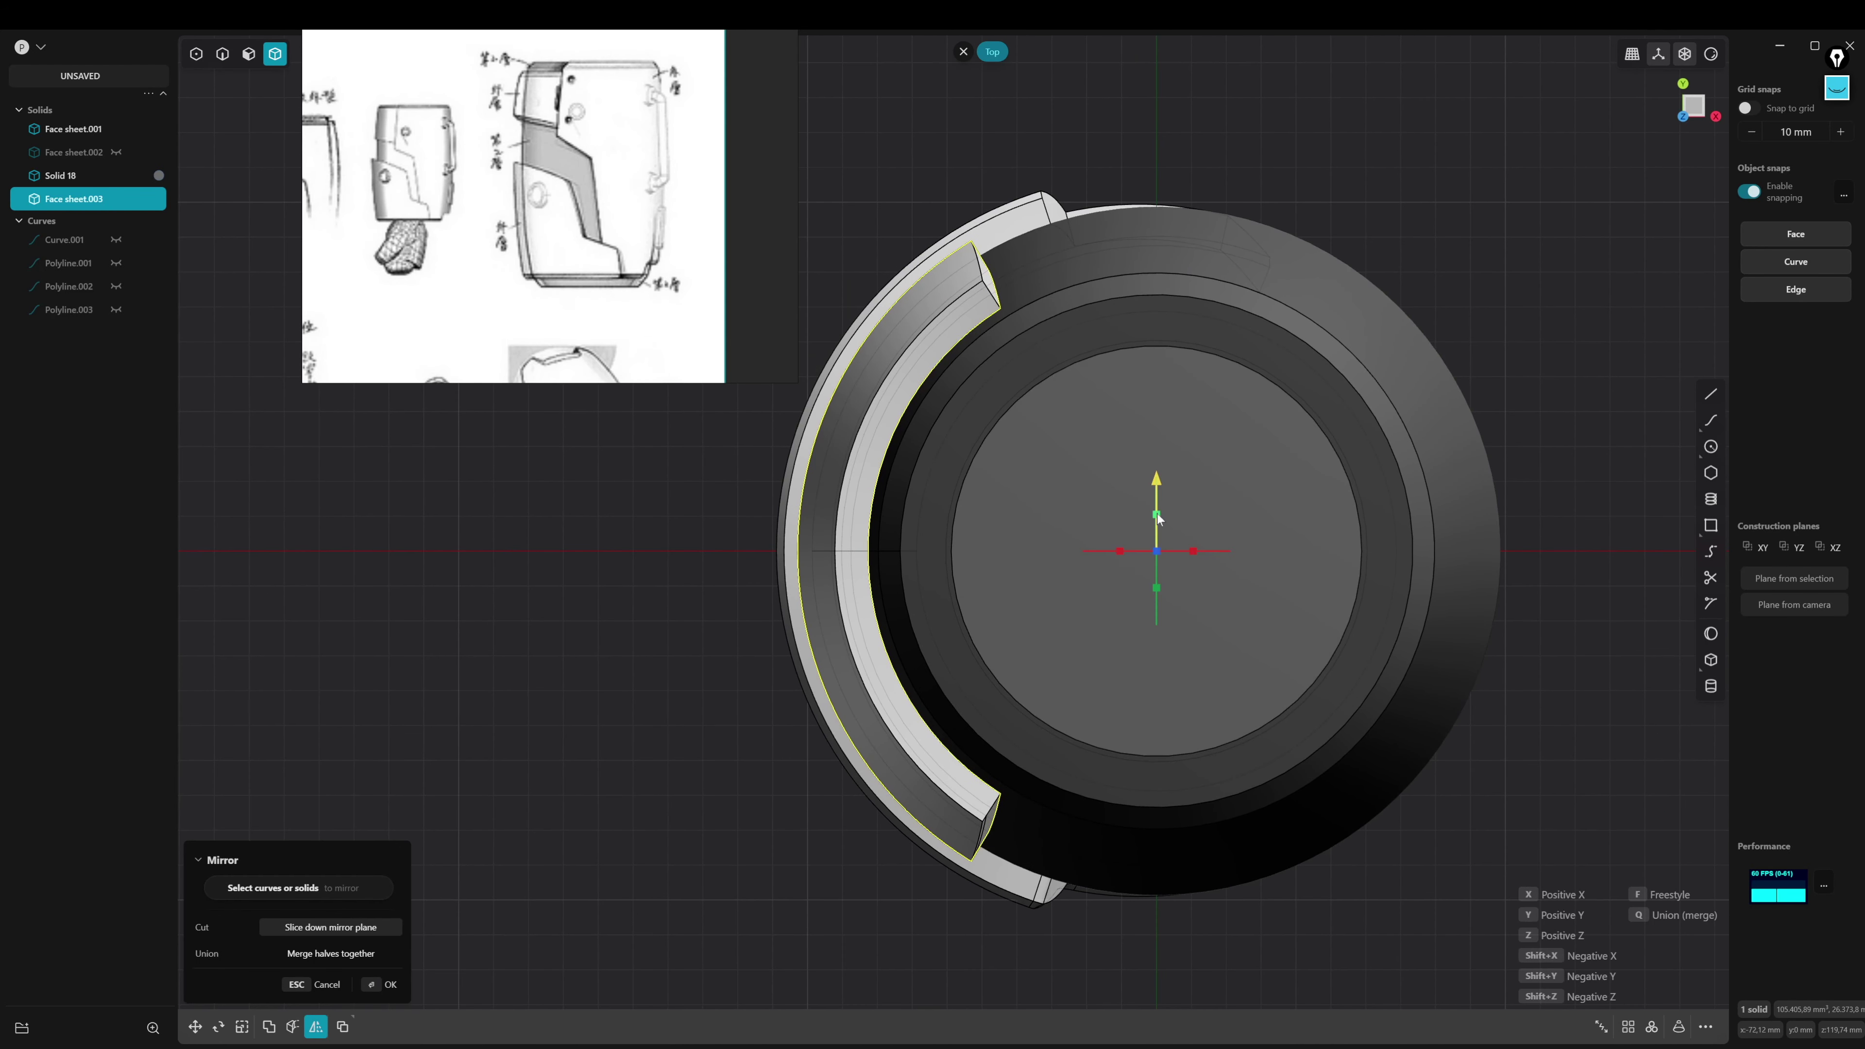
{"action": "mouse_move", "coordinate": [1019, 612]}
{"action": "middle_mouse_down"}
{"action": "mouse_move", "coordinate": [819, 645]}
{"action": "mouse_move", "coordinate": [1008, 555]}
{"action": "mouse_move", "coordinate": [1400, 561]}
{"action": "mouse_move", "coordinate": [1211, 698]}
{"action": "middle_mouse_up"}
{"action": "key", "text": "Return"}
{"action": "mouse_move", "coordinate": [1407, 484]}
{"action": "middle_mouse_down"}
{"action": "mouse_move", "coordinate": [1123, 567]}
{"action": "mouse_move", "coordinate": [1256, 648]}
{"action": "middle_mouse_up"}
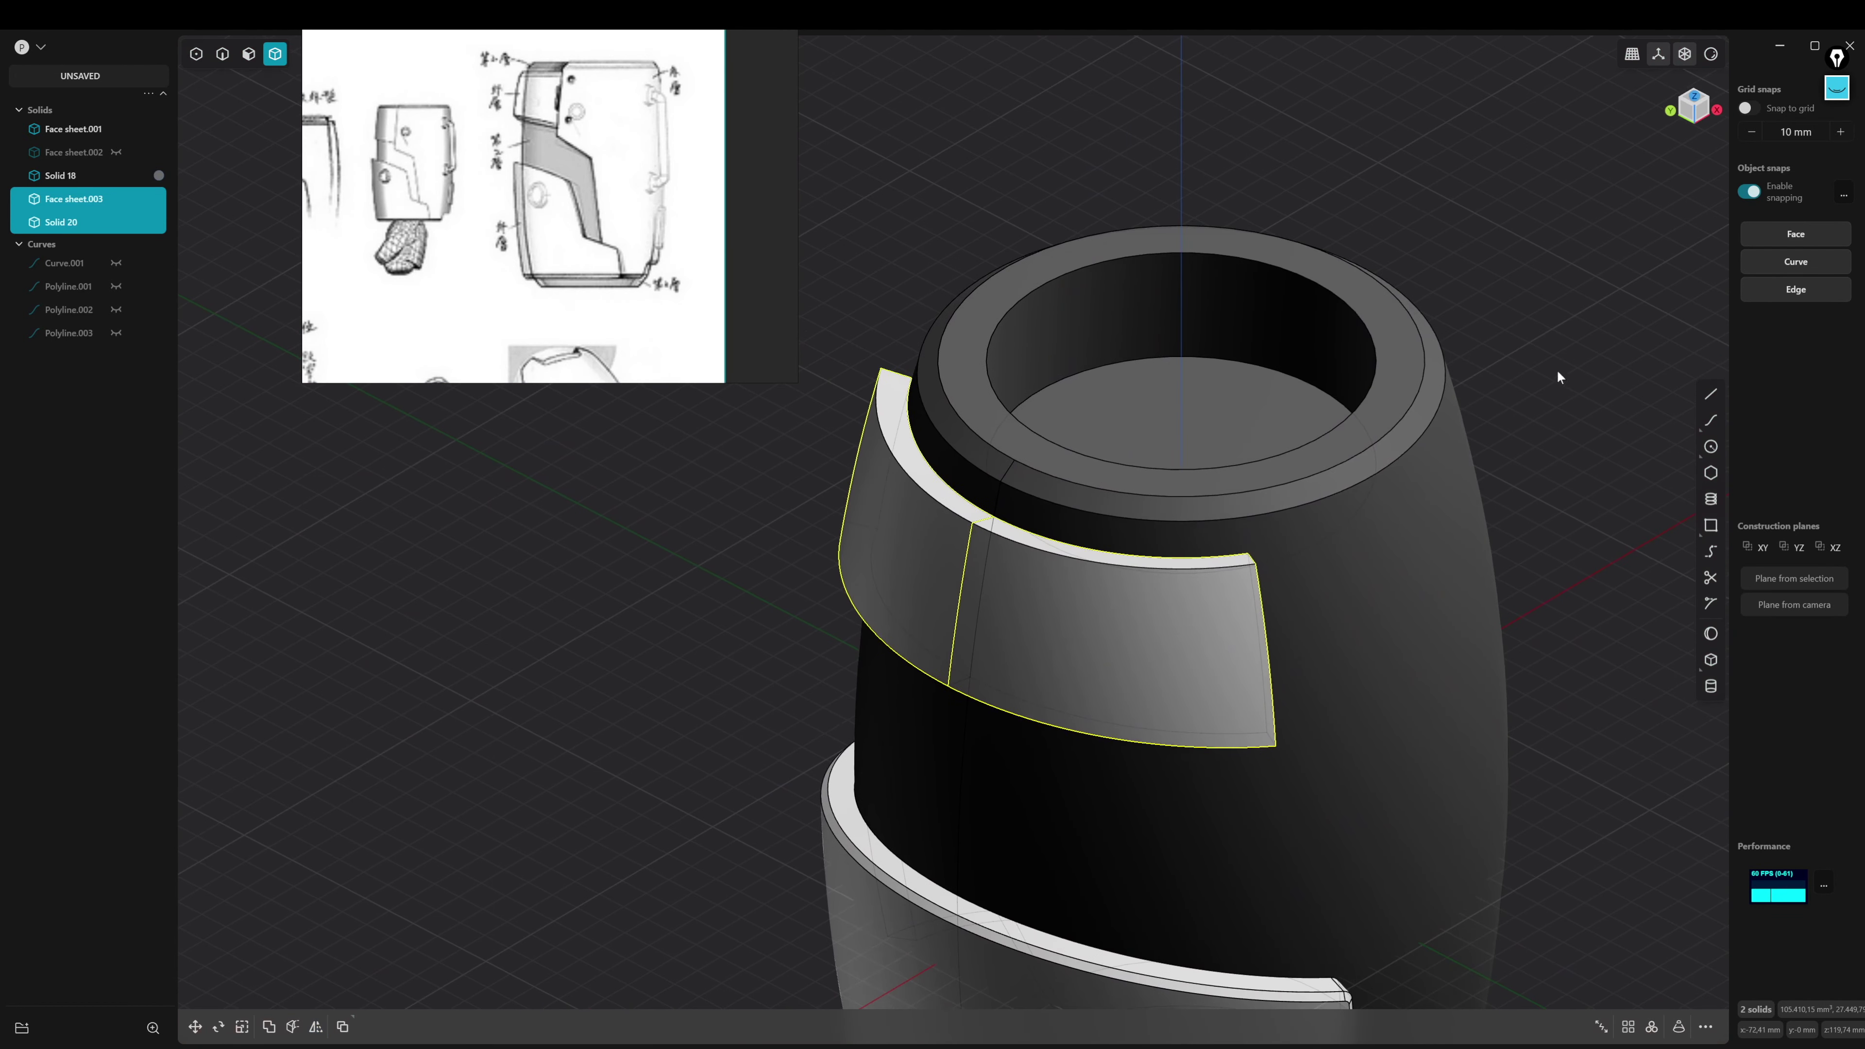
Offset a face of the shell outward
{"action": "left_click", "coordinate": [1138, 699]}
{"action": "key", "text": "e"}
{"action": "left_click", "coordinate": [935, 572]}
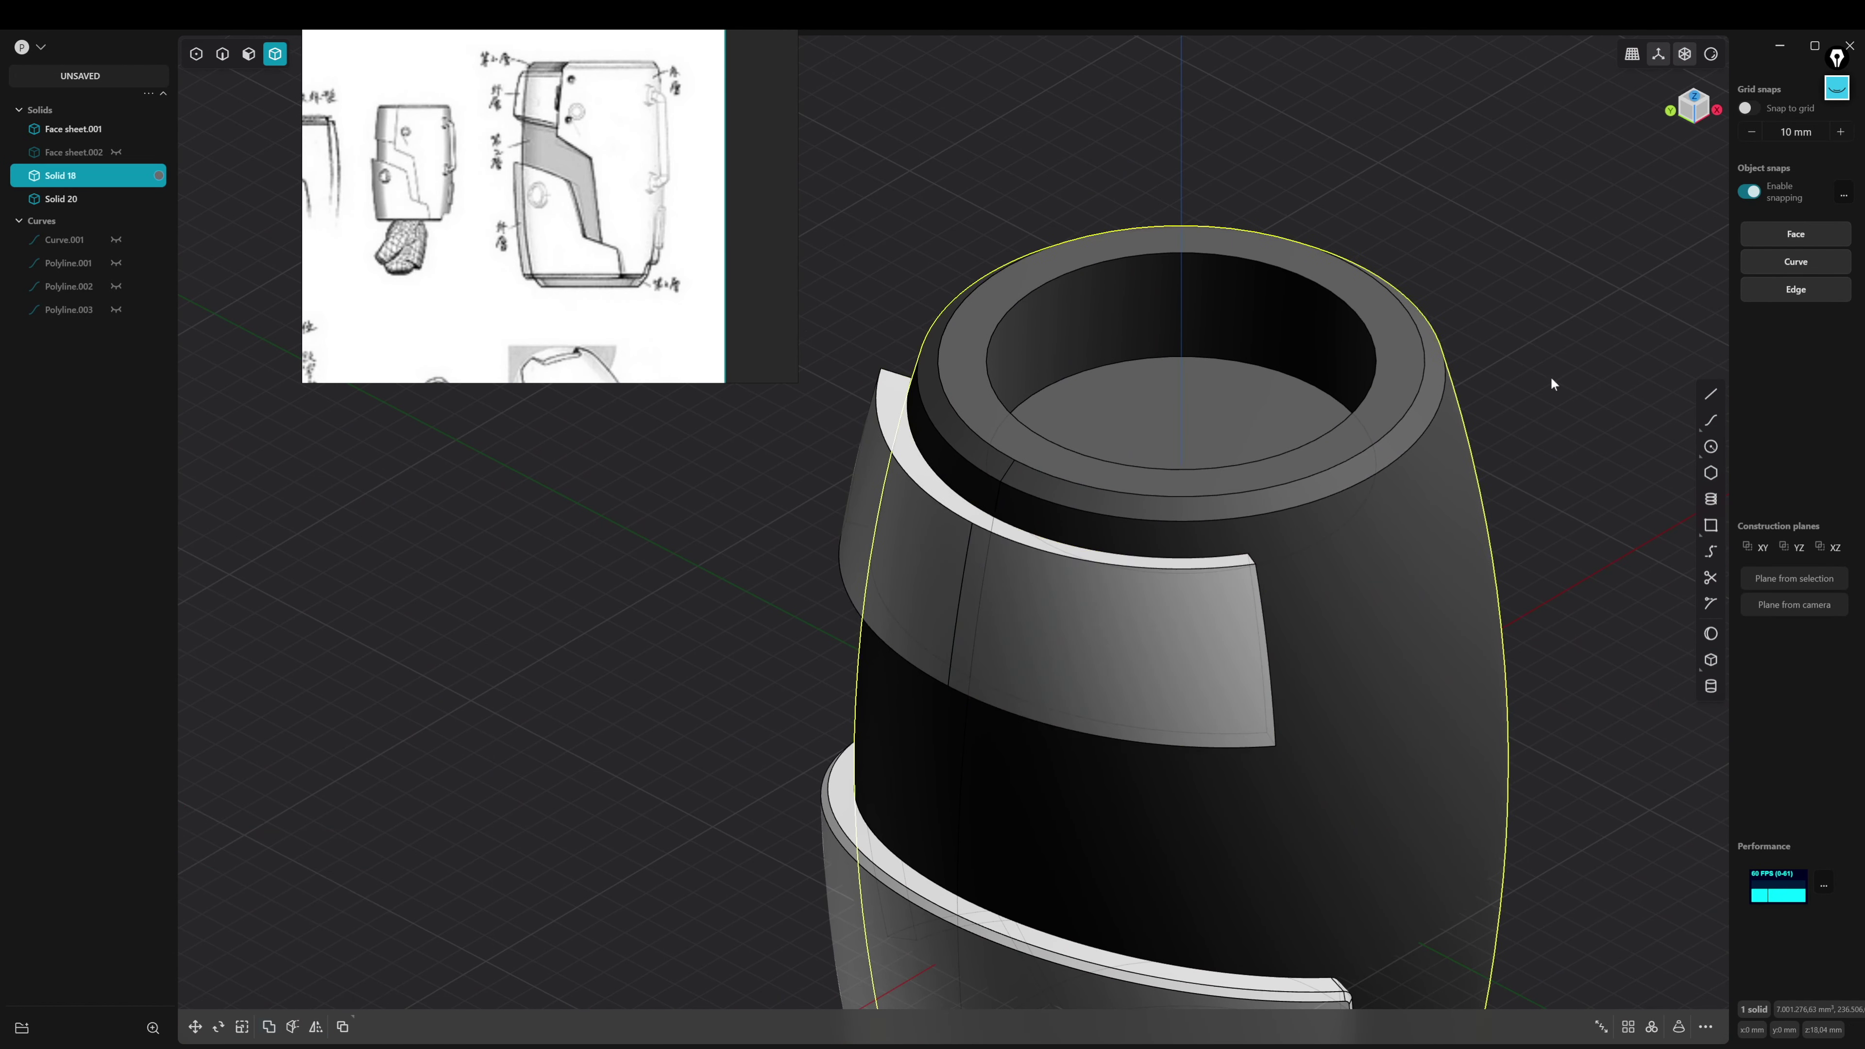
{"action": "mouse_move", "coordinate": [1553, 383]}
{"action": "middle_mouse_down"}
{"action": "mouse_move", "coordinate": [1341, 598]}
{"action": "mouse_move", "coordinate": [1371, 415]}
{"action": "mouse_move", "coordinate": [1072, 679]}
{"action": "mouse_move", "coordinate": [850, 630]}
{"action": "middle_mouse_up"}
Hide Face sheet.002 and select Solid 20's corner edge for filleting
{"action": "left_click", "coordinate": [1072, 678]}
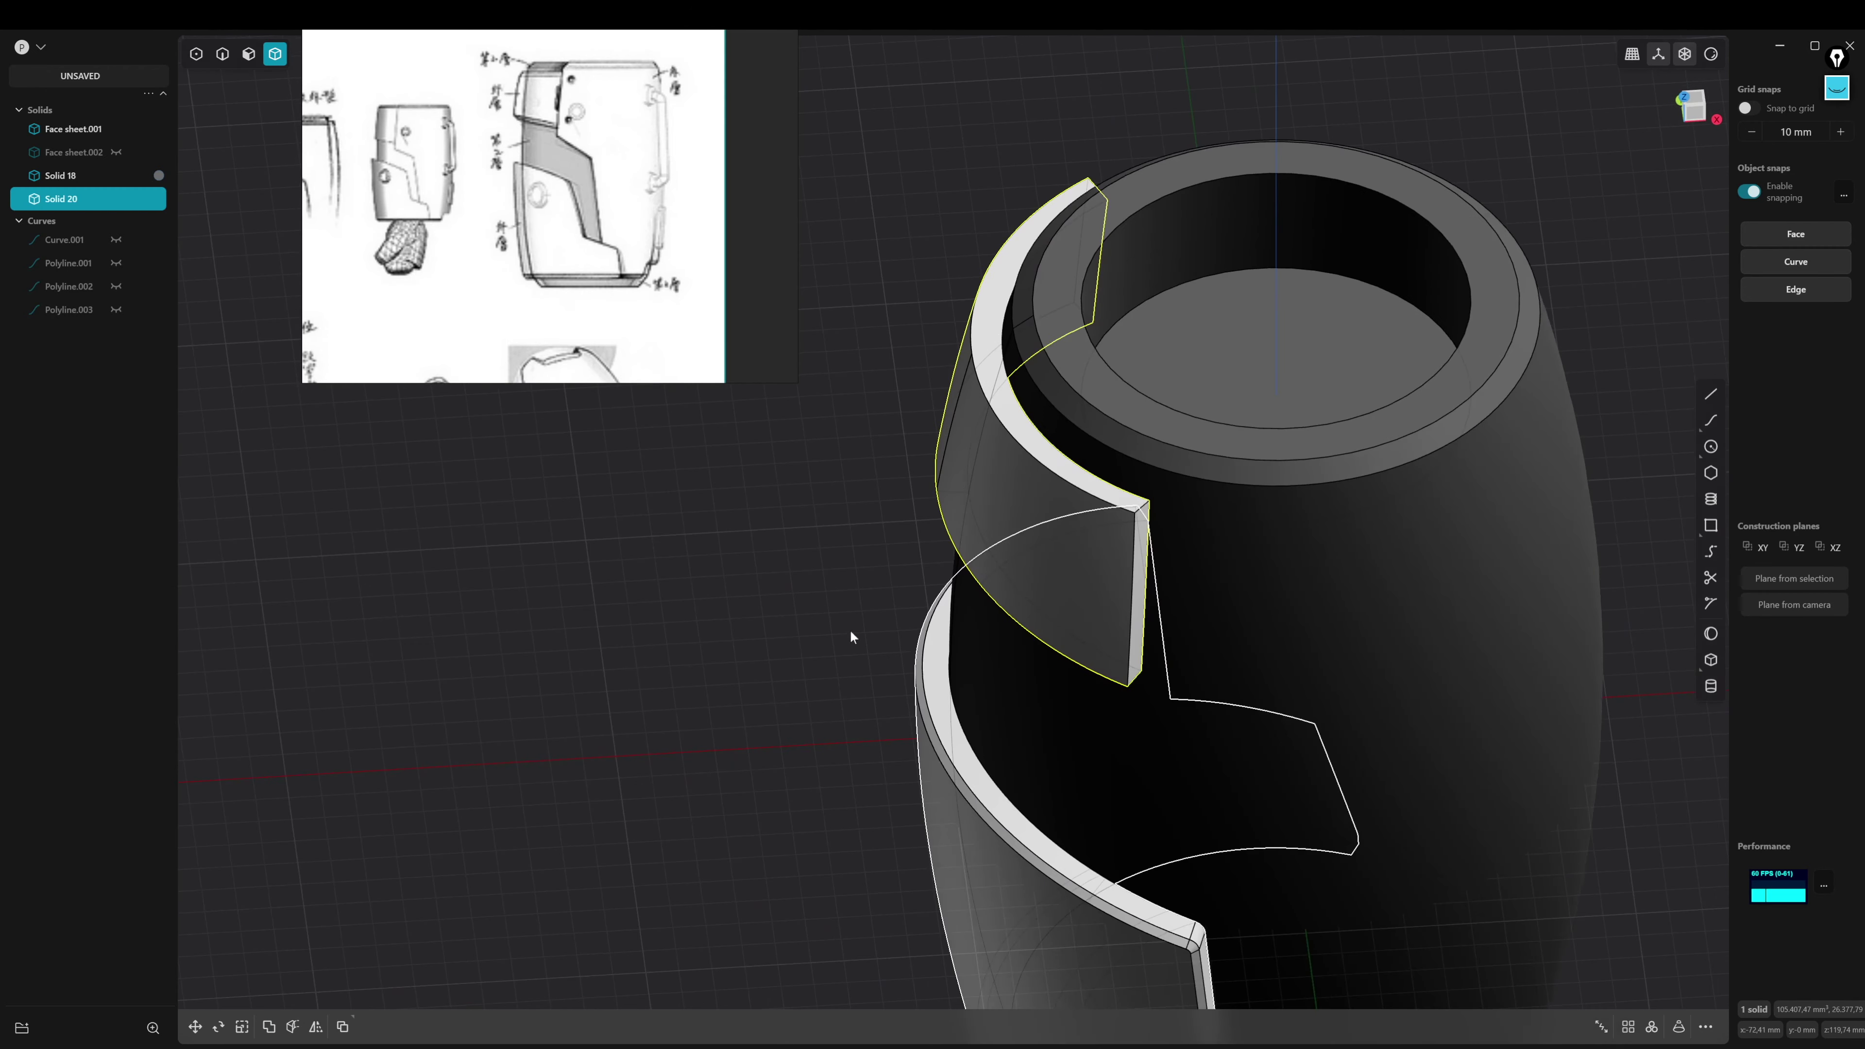
{"action": "mouse_move", "coordinate": [1072, 395]}
{"action": "middle_mouse_down"}
{"action": "mouse_move", "coordinate": [1144, 443]}
{"action": "mouse_move", "coordinate": [1121, 555]}
{"action": "mouse_move", "coordinate": [1050, 529]}
{"action": "middle_mouse_up"}
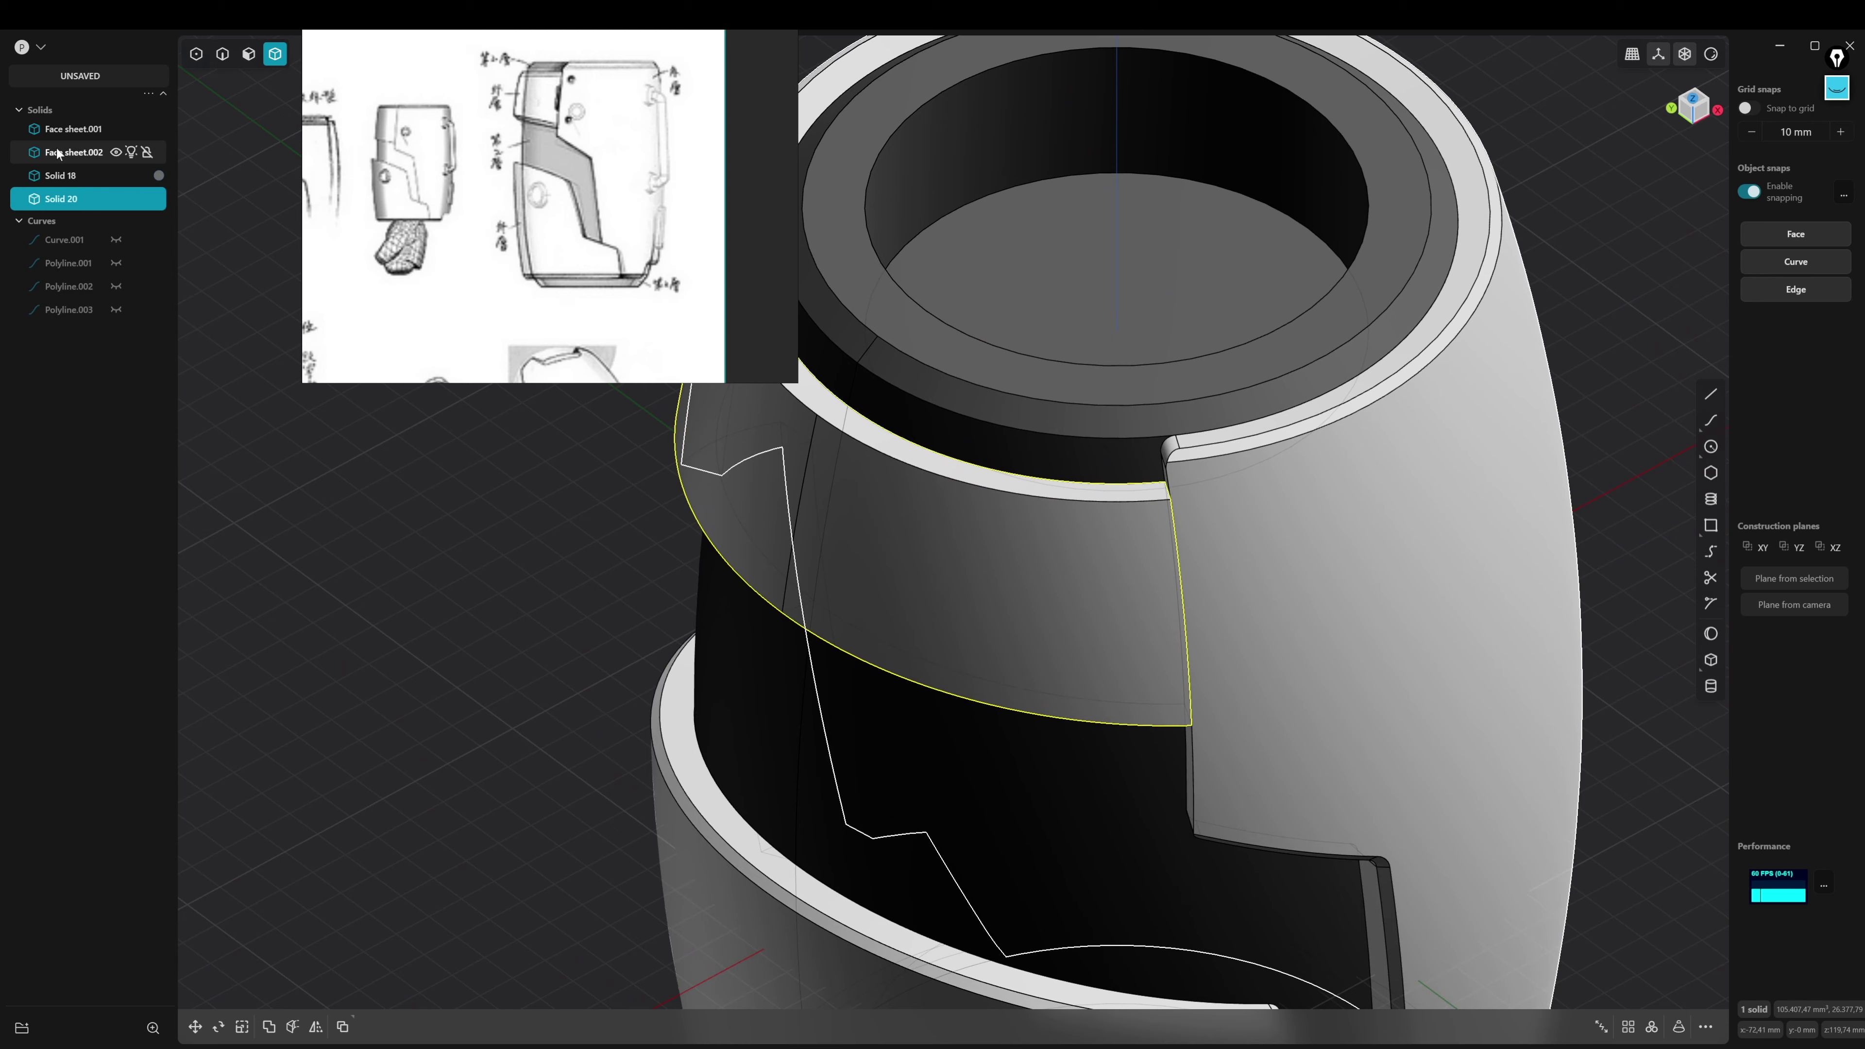
{"action": "left_click", "coordinate": [116, 152]}
{"action": "middle_click_drag", "start_coordinate": [1167, 505], "coordinate": [1197, 551]}
{"action": "key", "text": "2"}
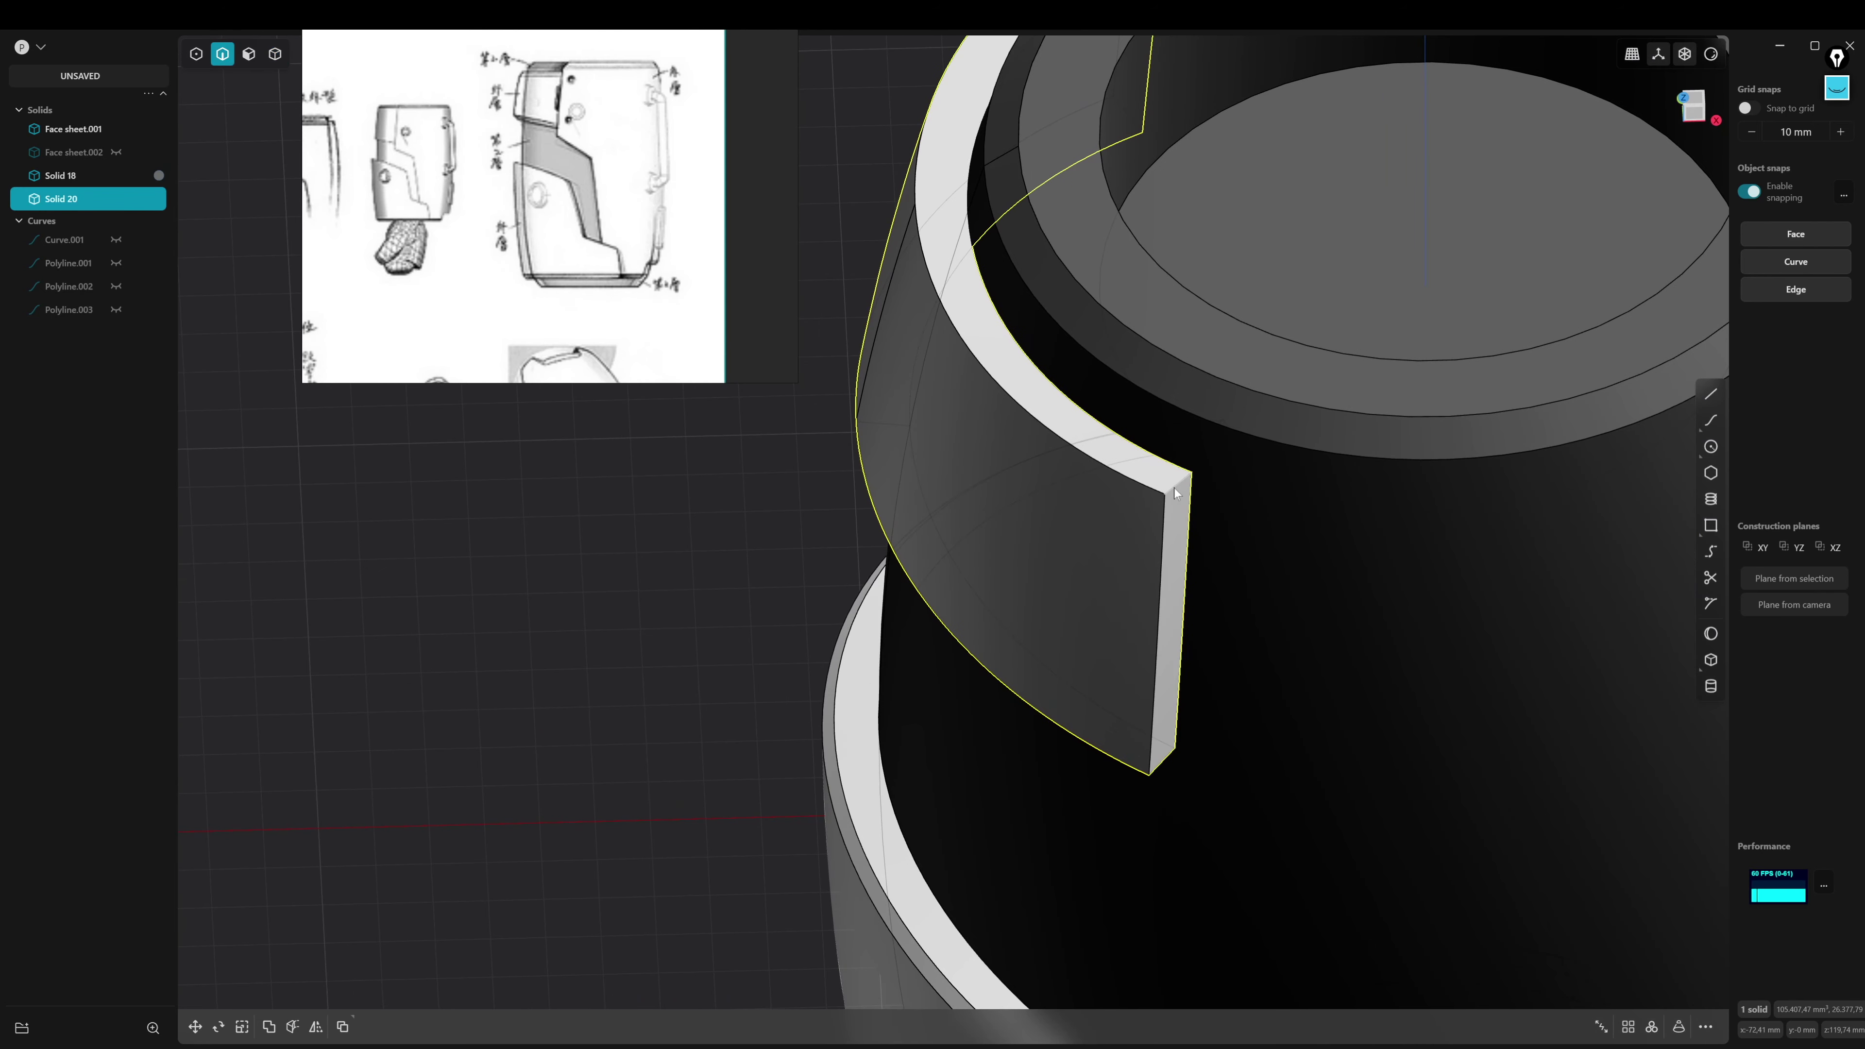
{"action": "left_click", "coordinate": [1174, 489]}
{"action": "key", "text": "f"}
{"action": "mouse_move", "coordinate": [1174, 489]}
{"action": "middle_mouse_down"}
{"action": "mouse_move", "coordinate": [1185, 734]}
{"action": "mouse_move", "coordinate": [1292, 721]}
{"action": "mouse_move", "coordinate": [1078, 696]}
{"action": "mouse_move", "coordinate": [1303, 626]}
{"action": "mouse_move", "coordinate": [1150, 549]}
{"action": "middle_mouse_up"}
Fillet the upper panel's corner and rim edges at about 5.49 mm
{"action": "left_click", "coordinate": [1303, 625]}
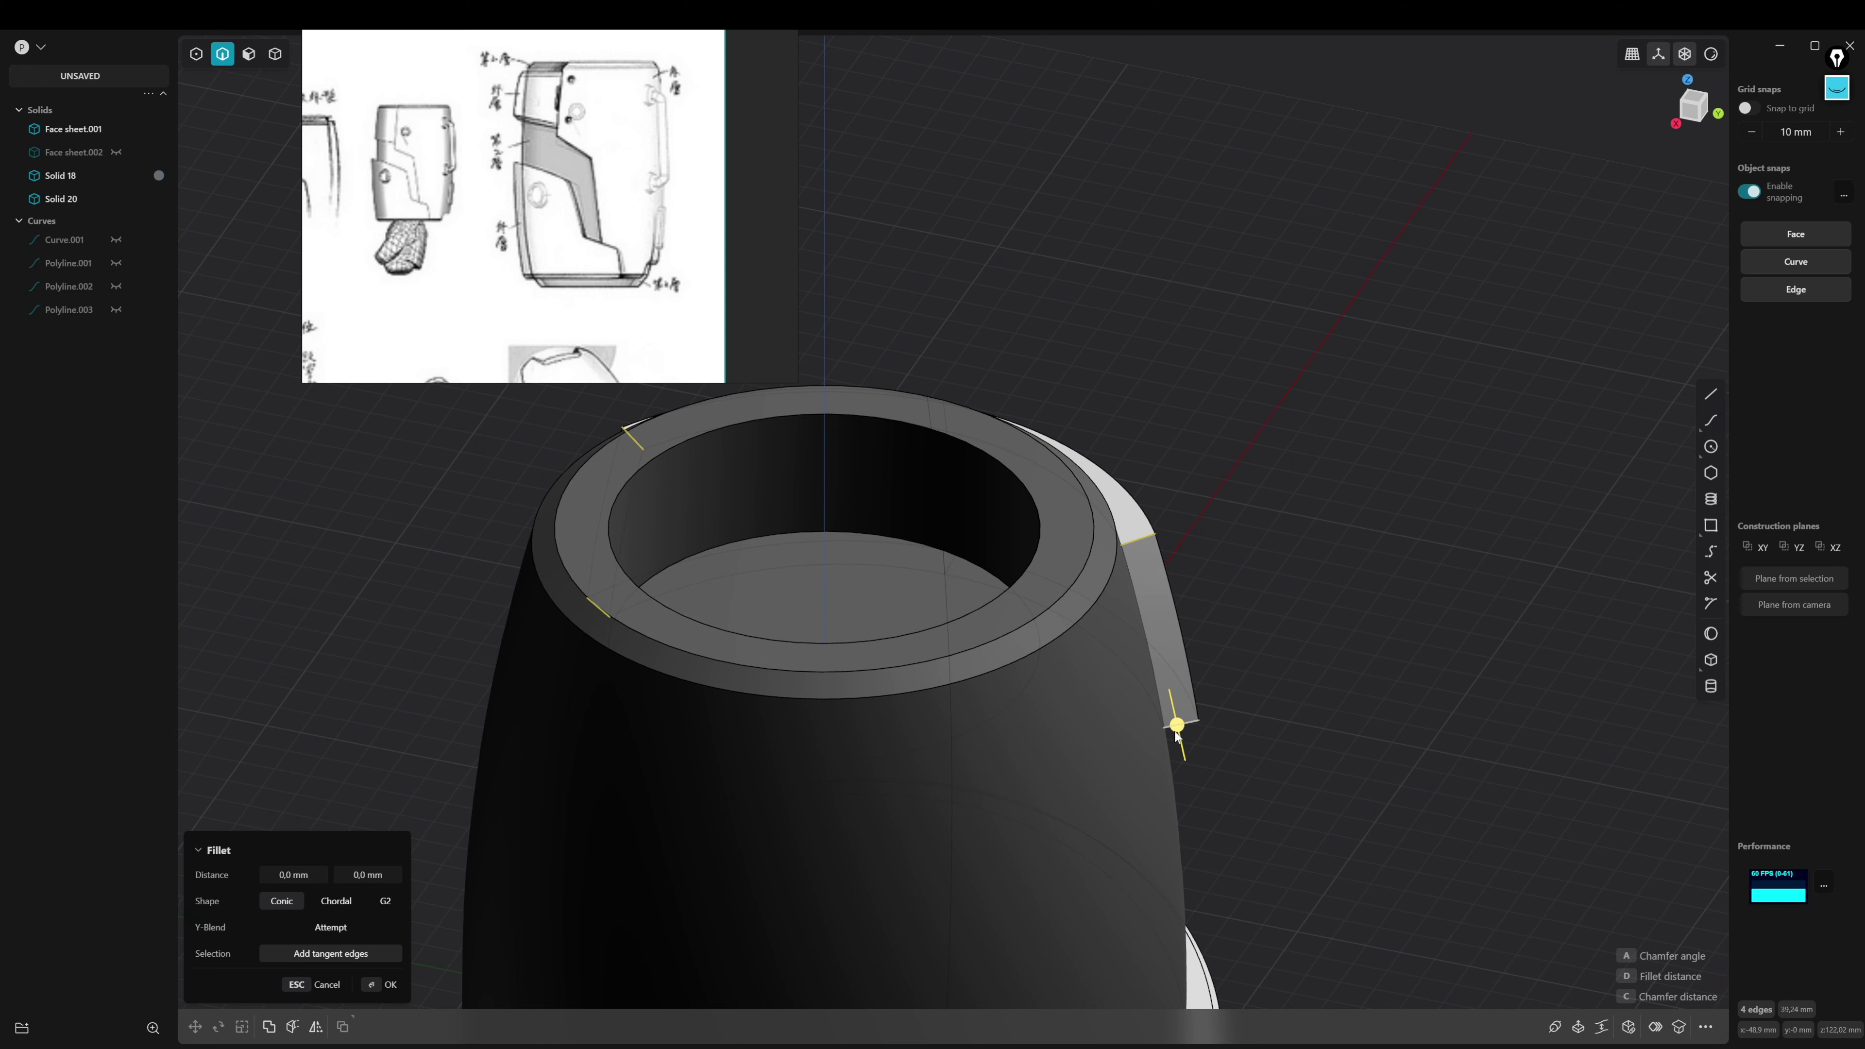
{"action": "mouse_move", "coordinate": [1192, 754]}
{"action": "middle_mouse_down"}
{"action": "mouse_move", "coordinate": [1324, 654]}
{"action": "mouse_move", "coordinate": [1008, 634]}
{"action": "mouse_move", "coordinate": [1232, 624]}
{"action": "mouse_move", "coordinate": [1168, 696]}
{"action": "mouse_move", "coordinate": [1097, 725]}
{"action": "middle_mouse_up"}
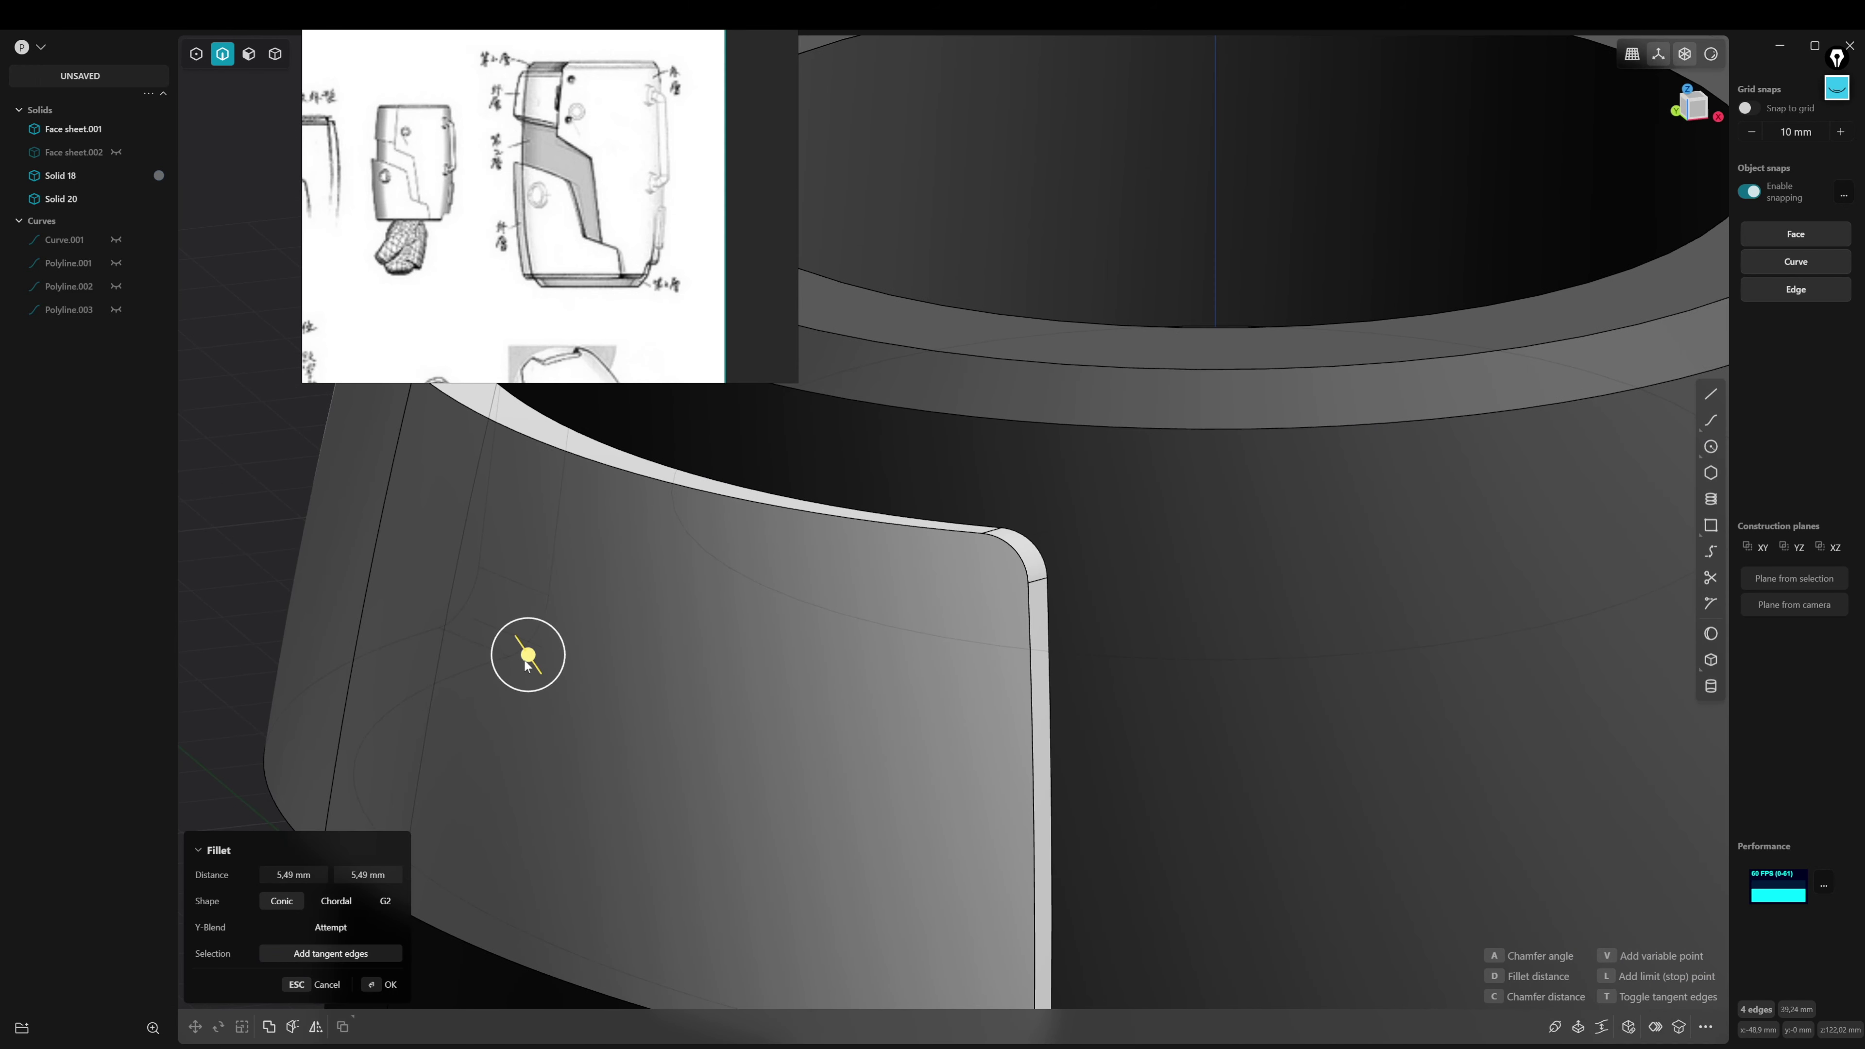
{"action": "key", "text": "Return"}
{"action": "middle_click_drag", "start_coordinate": [1055, 549], "coordinate": [1236, 583]}
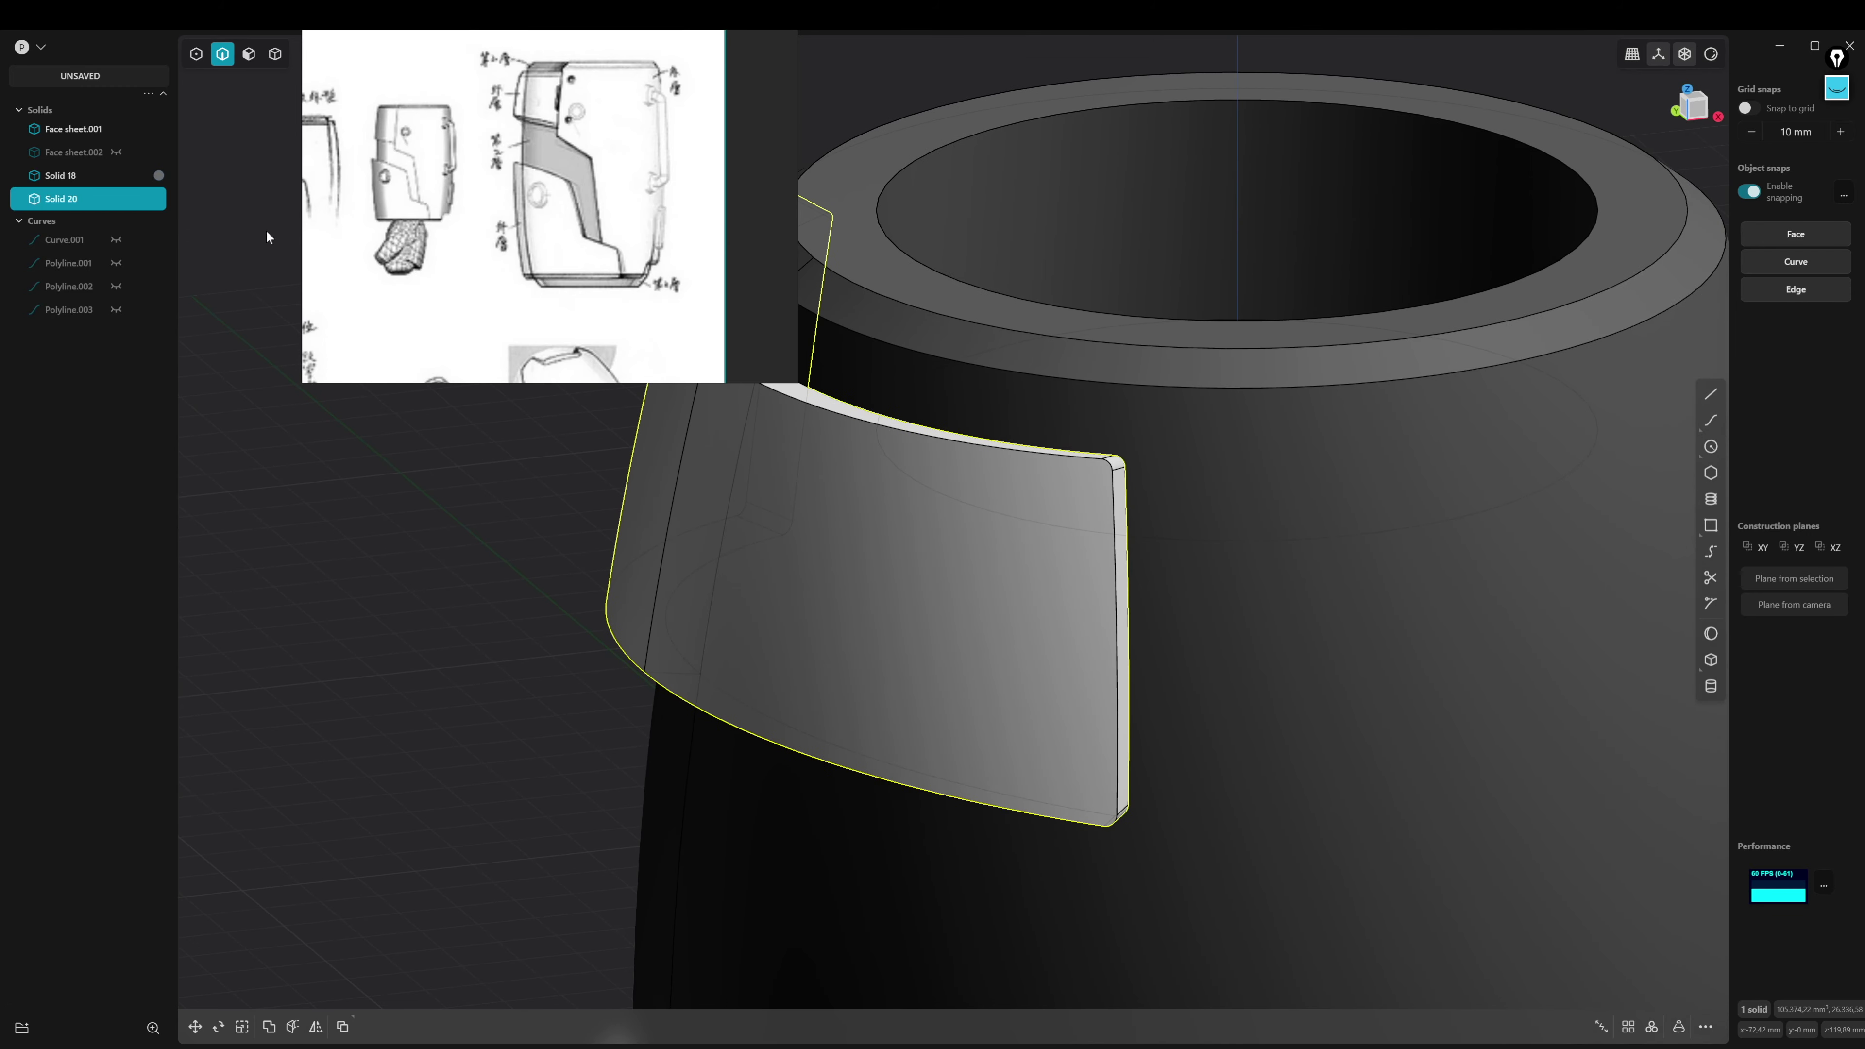
{"action": "mouse_move", "coordinate": [918, 346]}
{"action": "middle_mouse_down"}
{"action": "mouse_move", "coordinate": [1300, 449]}
{"action": "mouse_move", "coordinate": [1269, 441]}
{"action": "mouse_move", "coordinate": [1173, 484]}
{"action": "mouse_move", "coordinate": [1199, 513]}
{"action": "mouse_move", "coordinate": [1566, 407]}
{"action": "mouse_move", "coordinate": [1336, 582]}
{"action": "mouse_move", "coordinate": [1175, 625]}
{"action": "middle_mouse_up"}
Apply a small fillet to the adjacent panel's vertical seam edge
{"action": "left_click", "coordinate": [1566, 408]}
{"action": "scroll", "coordinate": [1020, 666], "scroll_direction": "up", "scroll_amount": 3}
{"action": "middle_click_drag", "start_coordinate": [1021, 666], "coordinate": [1043, 771]}
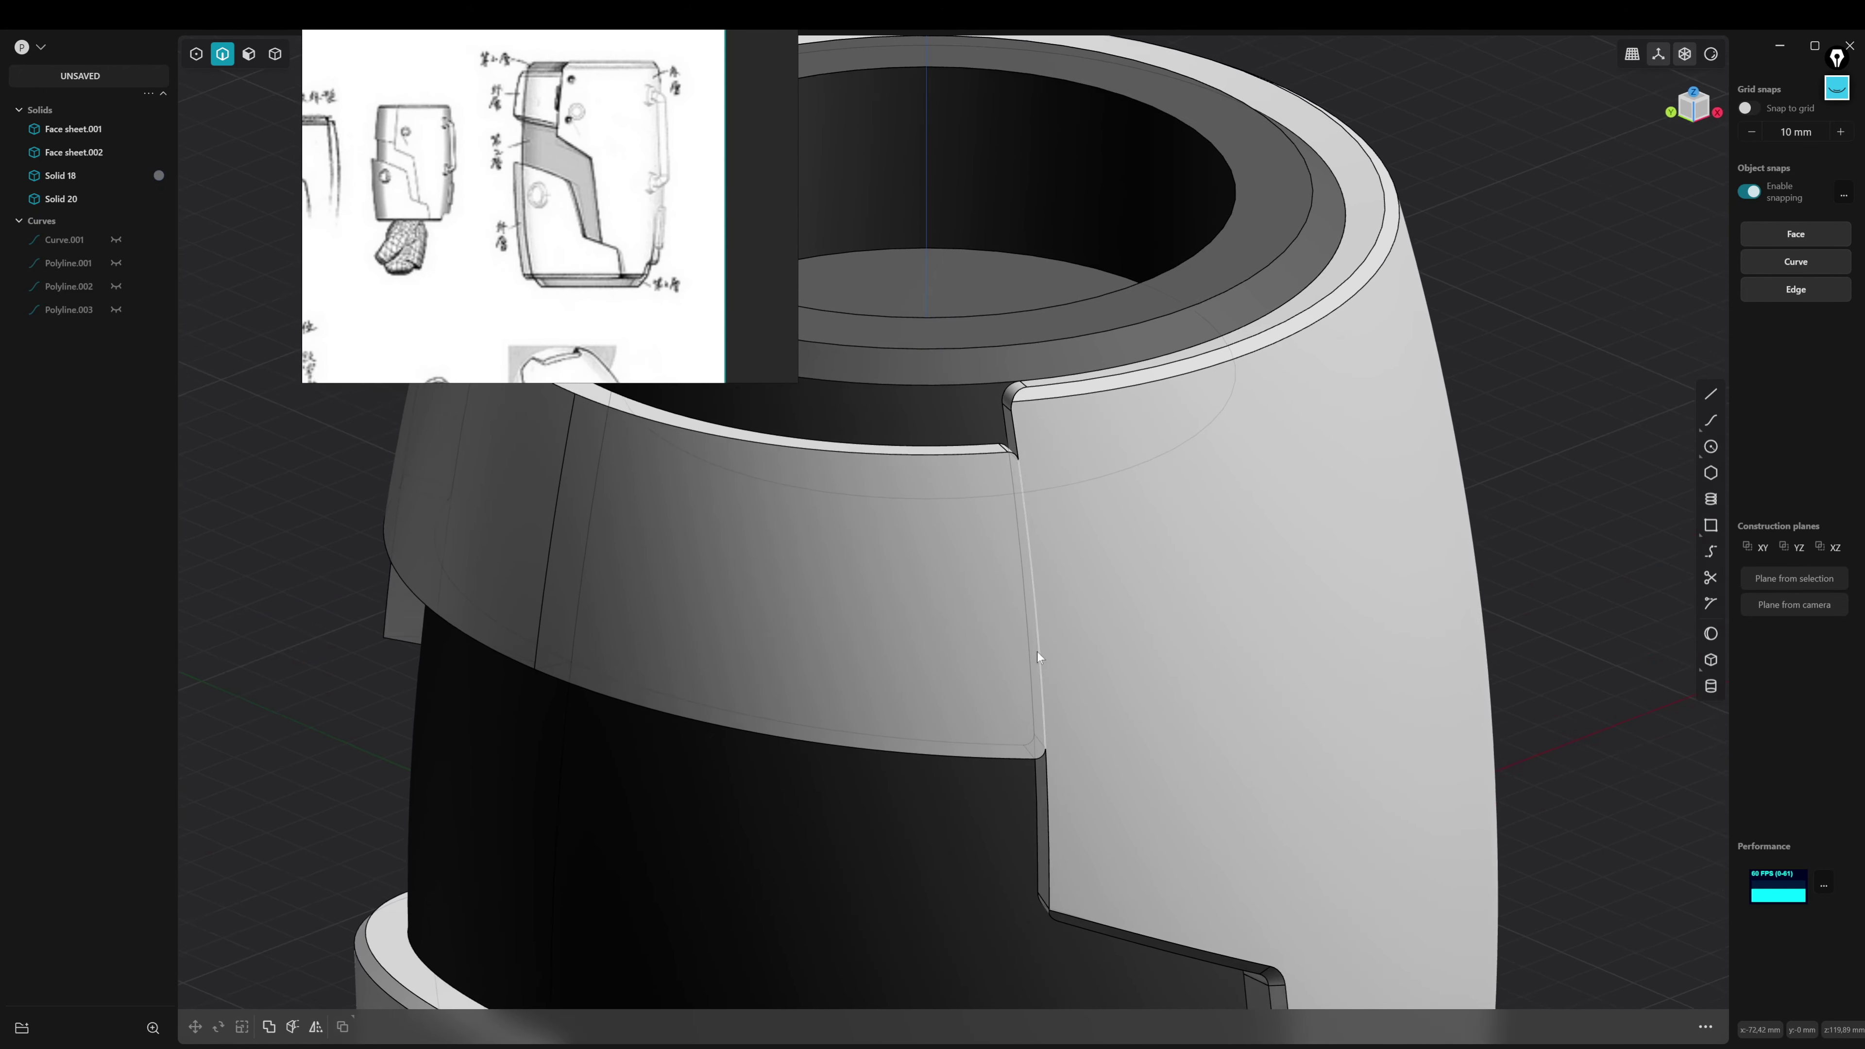
{"action": "scroll", "coordinate": [1060, 829], "scroll_direction": "up", "scroll_amount": 2}
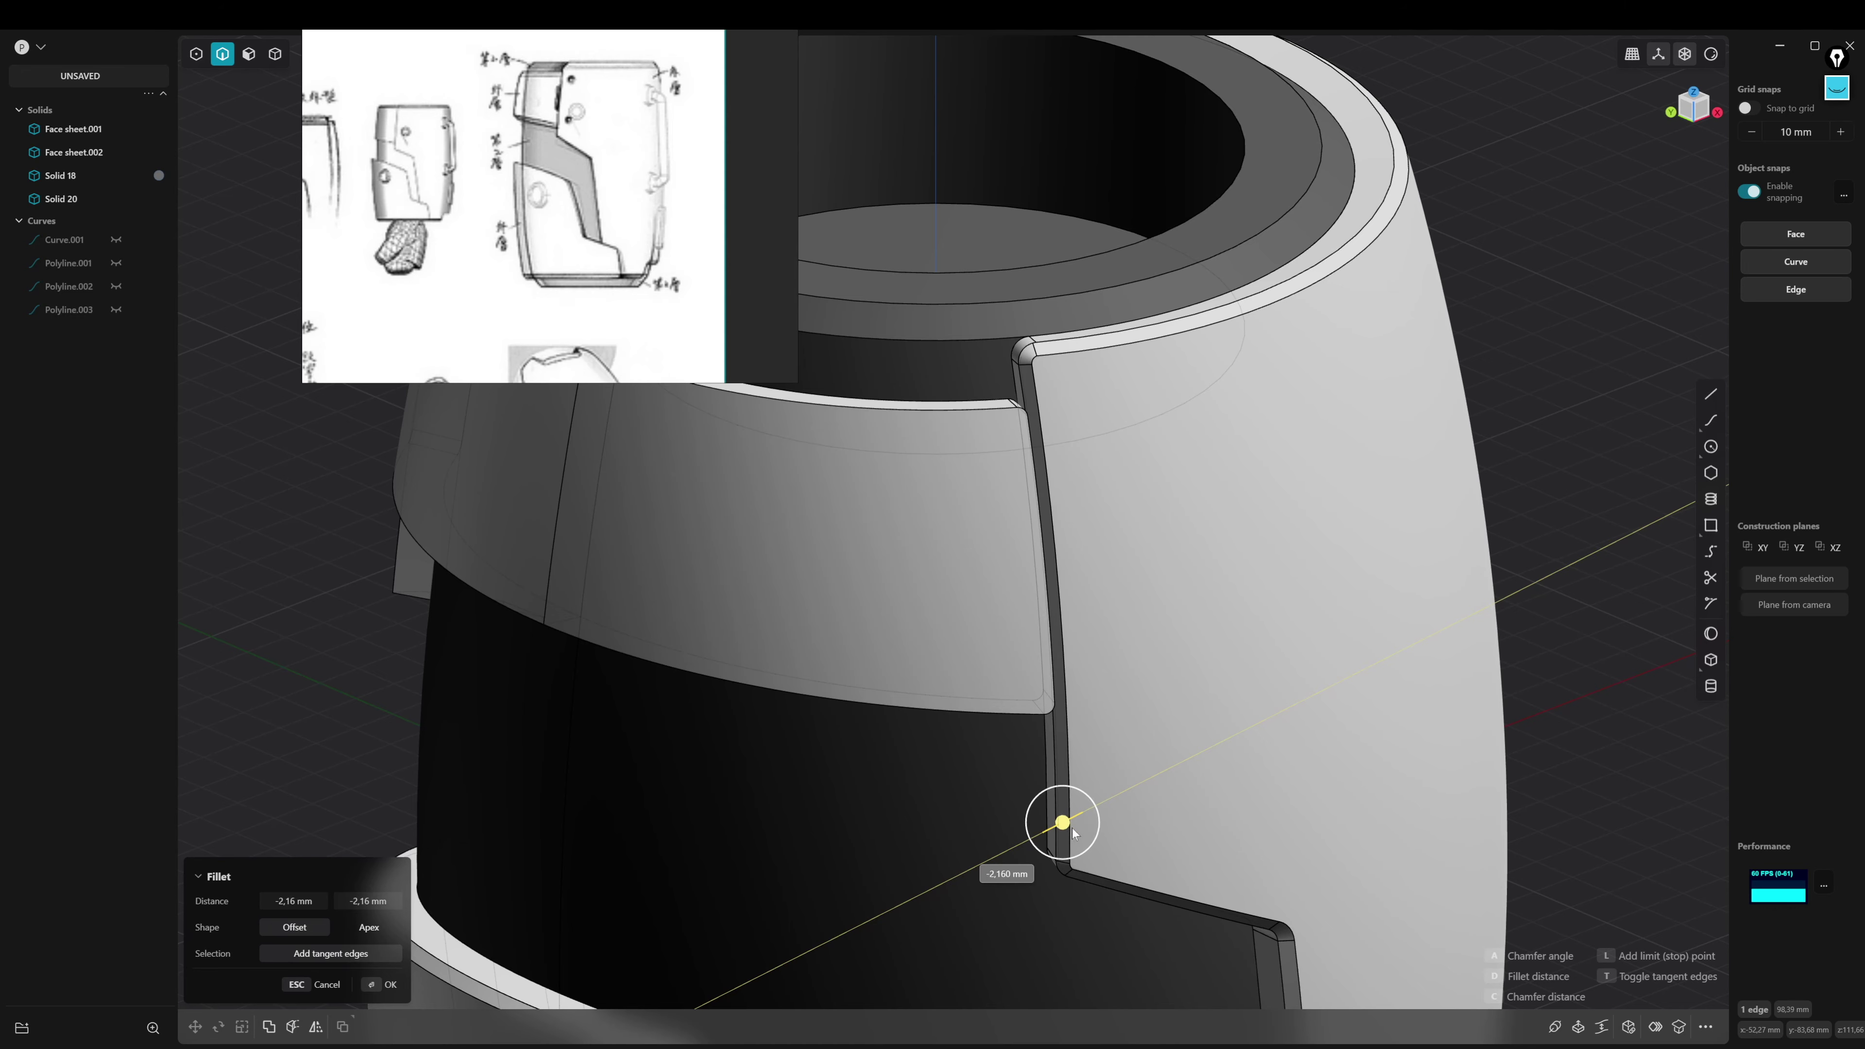
{"action": "scroll", "coordinate": [1192, 603], "scroll_direction": "down", "scroll_amount": 5}
{"action": "mouse_move", "coordinate": [1192, 603]}
{"action": "middle_mouse_down"}
{"action": "mouse_move", "coordinate": [1178, 274]}
{"action": "mouse_move", "coordinate": [947, 520]}
{"action": "mouse_move", "coordinate": [1218, 403]}
{"action": "mouse_move", "coordinate": [1312, 292]}
{"action": "mouse_move", "coordinate": [1112, 399]}
{"action": "mouse_move", "coordinate": [1274, 322]}
{"action": "mouse_move", "coordinate": [1174, 367]}
{"action": "mouse_move", "coordinate": [1228, 717]}
{"action": "mouse_move", "coordinate": [1237, 487]}
{"action": "mouse_move", "coordinate": [1242, 578]}
{"action": "mouse_move", "coordinate": [1137, 552]}
{"action": "middle_mouse_up"}
{"action": "key", "text": "Return"}
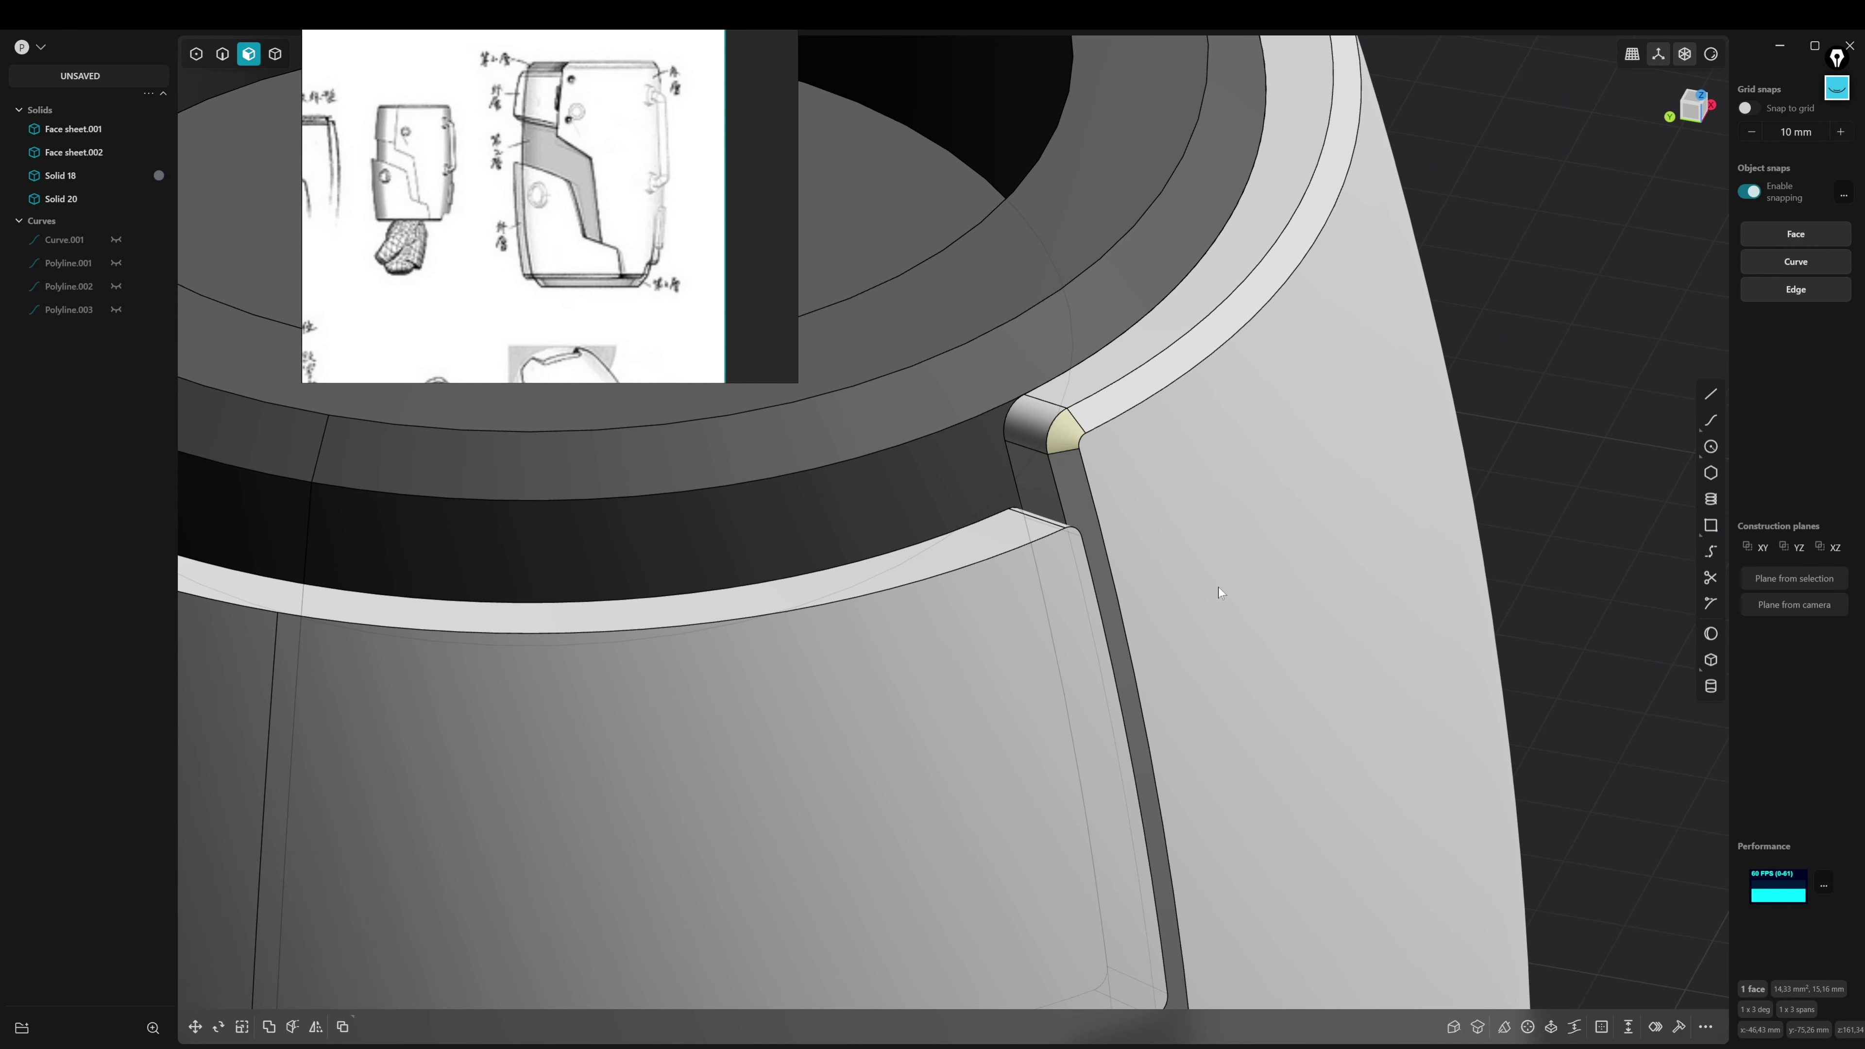
Select the narrow strip face along the seam and start a face offset
{"action": "left_click", "coordinate": [1085, 543]}
{"action": "key", "text": "o"}
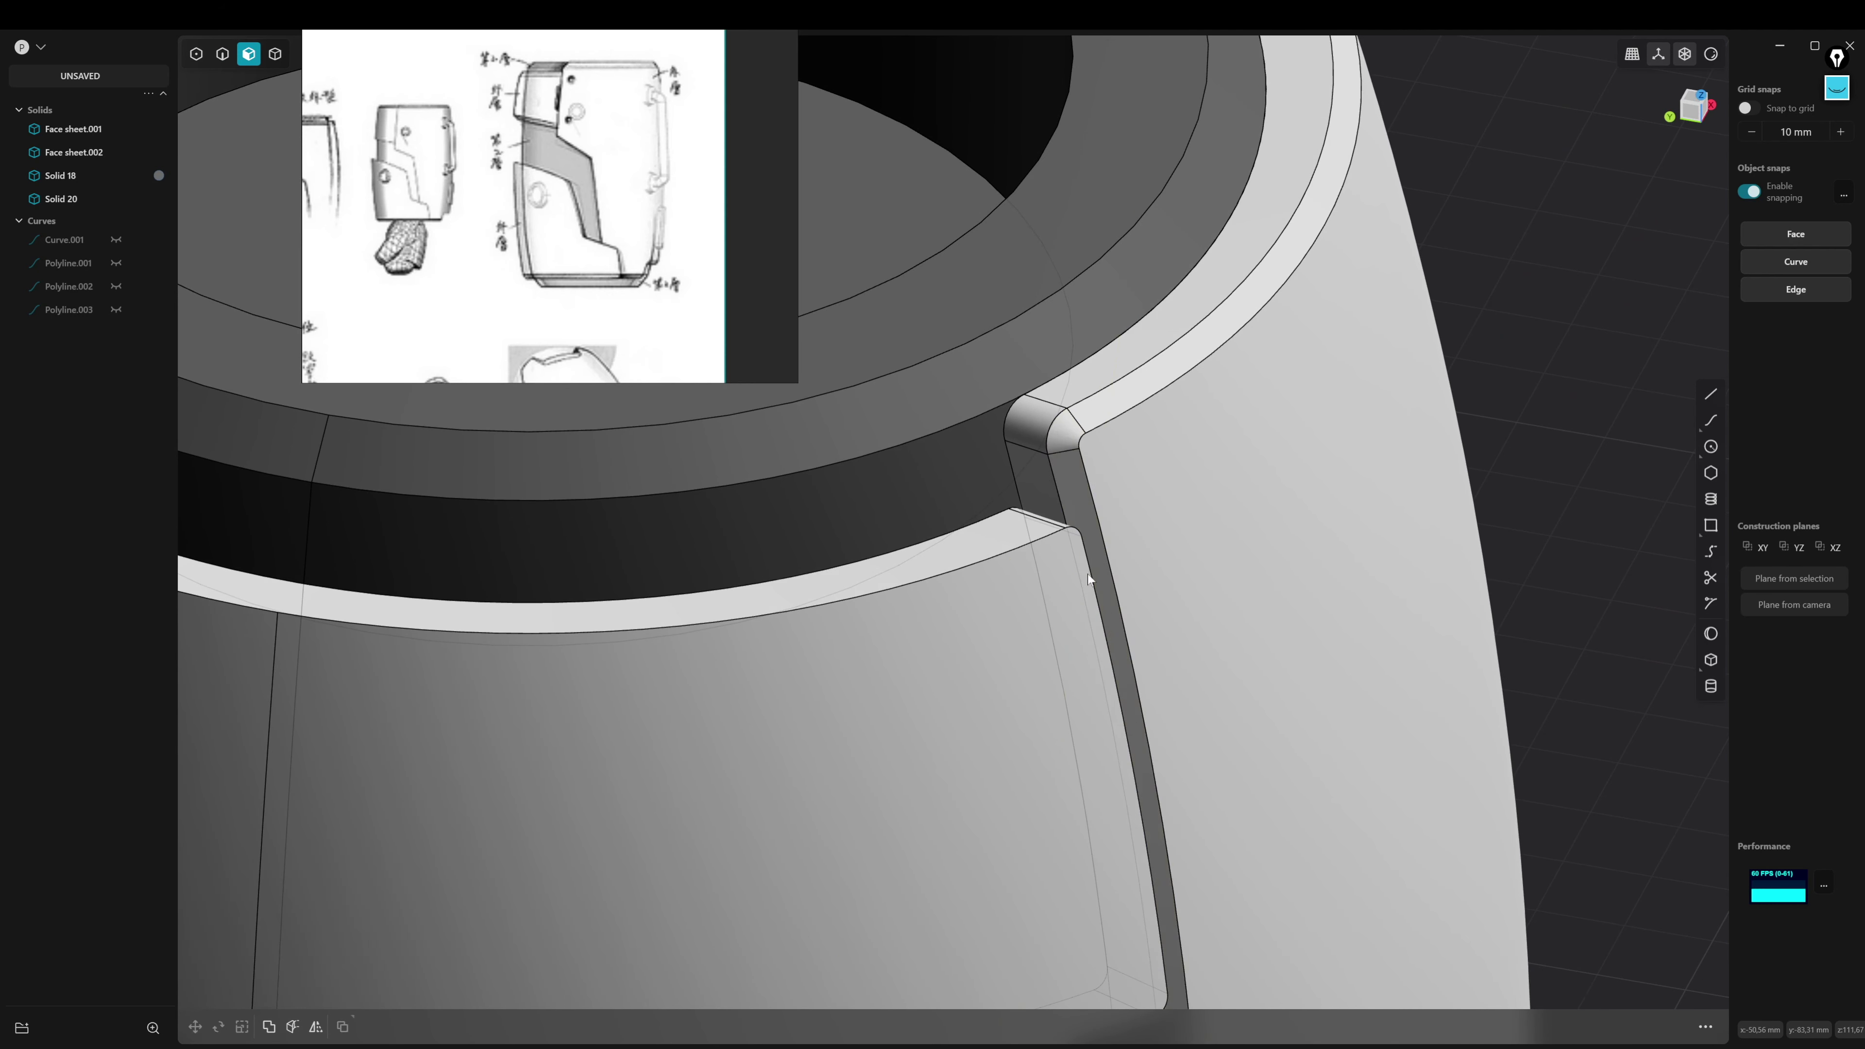
{"action": "scroll", "coordinate": [1089, 579], "scroll_direction": "down", "scroll_amount": 5}
{"action": "mouse_move", "coordinate": [1200, 674]}
{"action": "middle_mouse_down"}
{"action": "mouse_move", "coordinate": [1050, 675]}
{"action": "mouse_move", "coordinate": [944, 640]}
{"action": "mouse_move", "coordinate": [962, 441]}
{"action": "mouse_move", "coordinate": [1237, 325]}
{"action": "mouse_move", "coordinate": [1174, 628]}
{"action": "mouse_move", "coordinate": [1033, 679]}
{"action": "middle_mouse_up"}
{"action": "scroll", "coordinate": [991, 345], "scroll_direction": "up", "scroll_amount": 3}
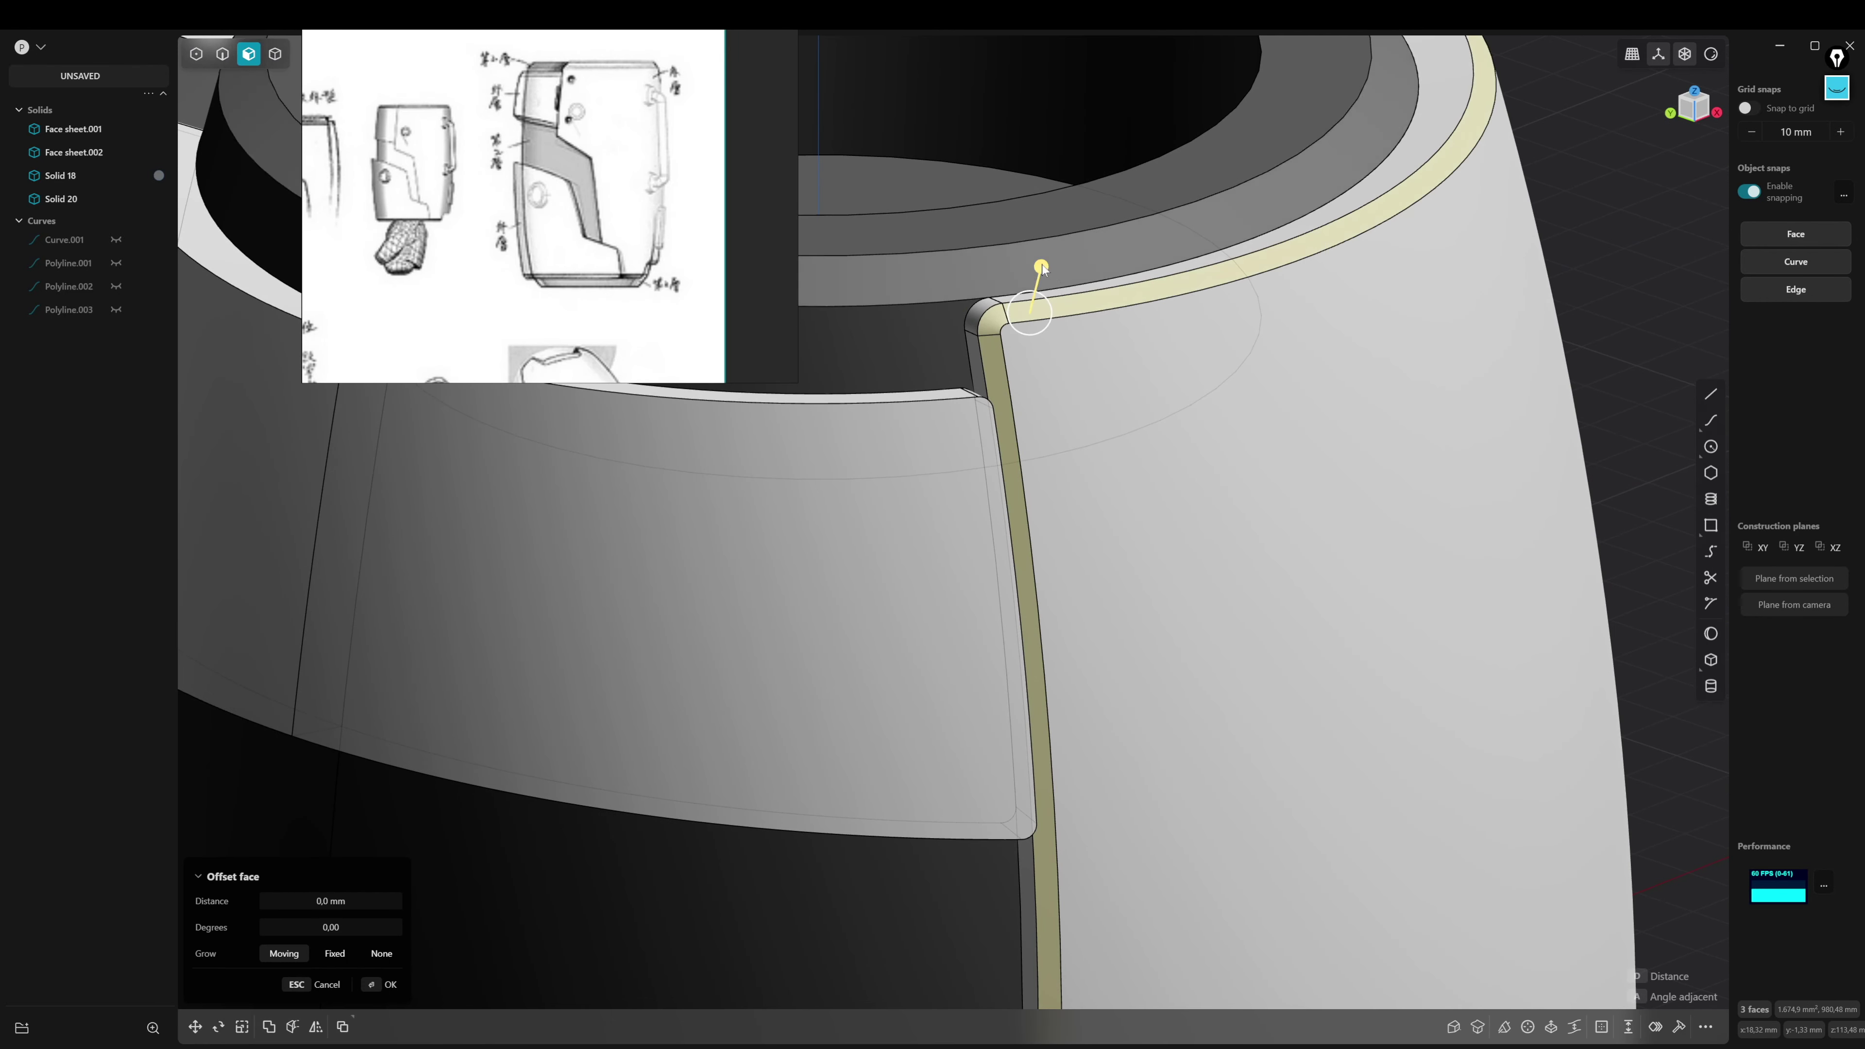
{"action": "mouse_move", "coordinate": [1042, 263]}
{"action": "middle_mouse_down"}
{"action": "mouse_move", "coordinate": [1110, 505]}
{"action": "mouse_move", "coordinate": [1027, 649]}
{"action": "middle_mouse_up"}
{"action": "mouse_move", "coordinate": [1272, 827]}
{"action": "middle_mouse_down"}
{"action": "mouse_move", "coordinate": [1089, 594]}
{"action": "mouse_move", "coordinate": [970, 638]}
{"action": "middle_mouse_up"}
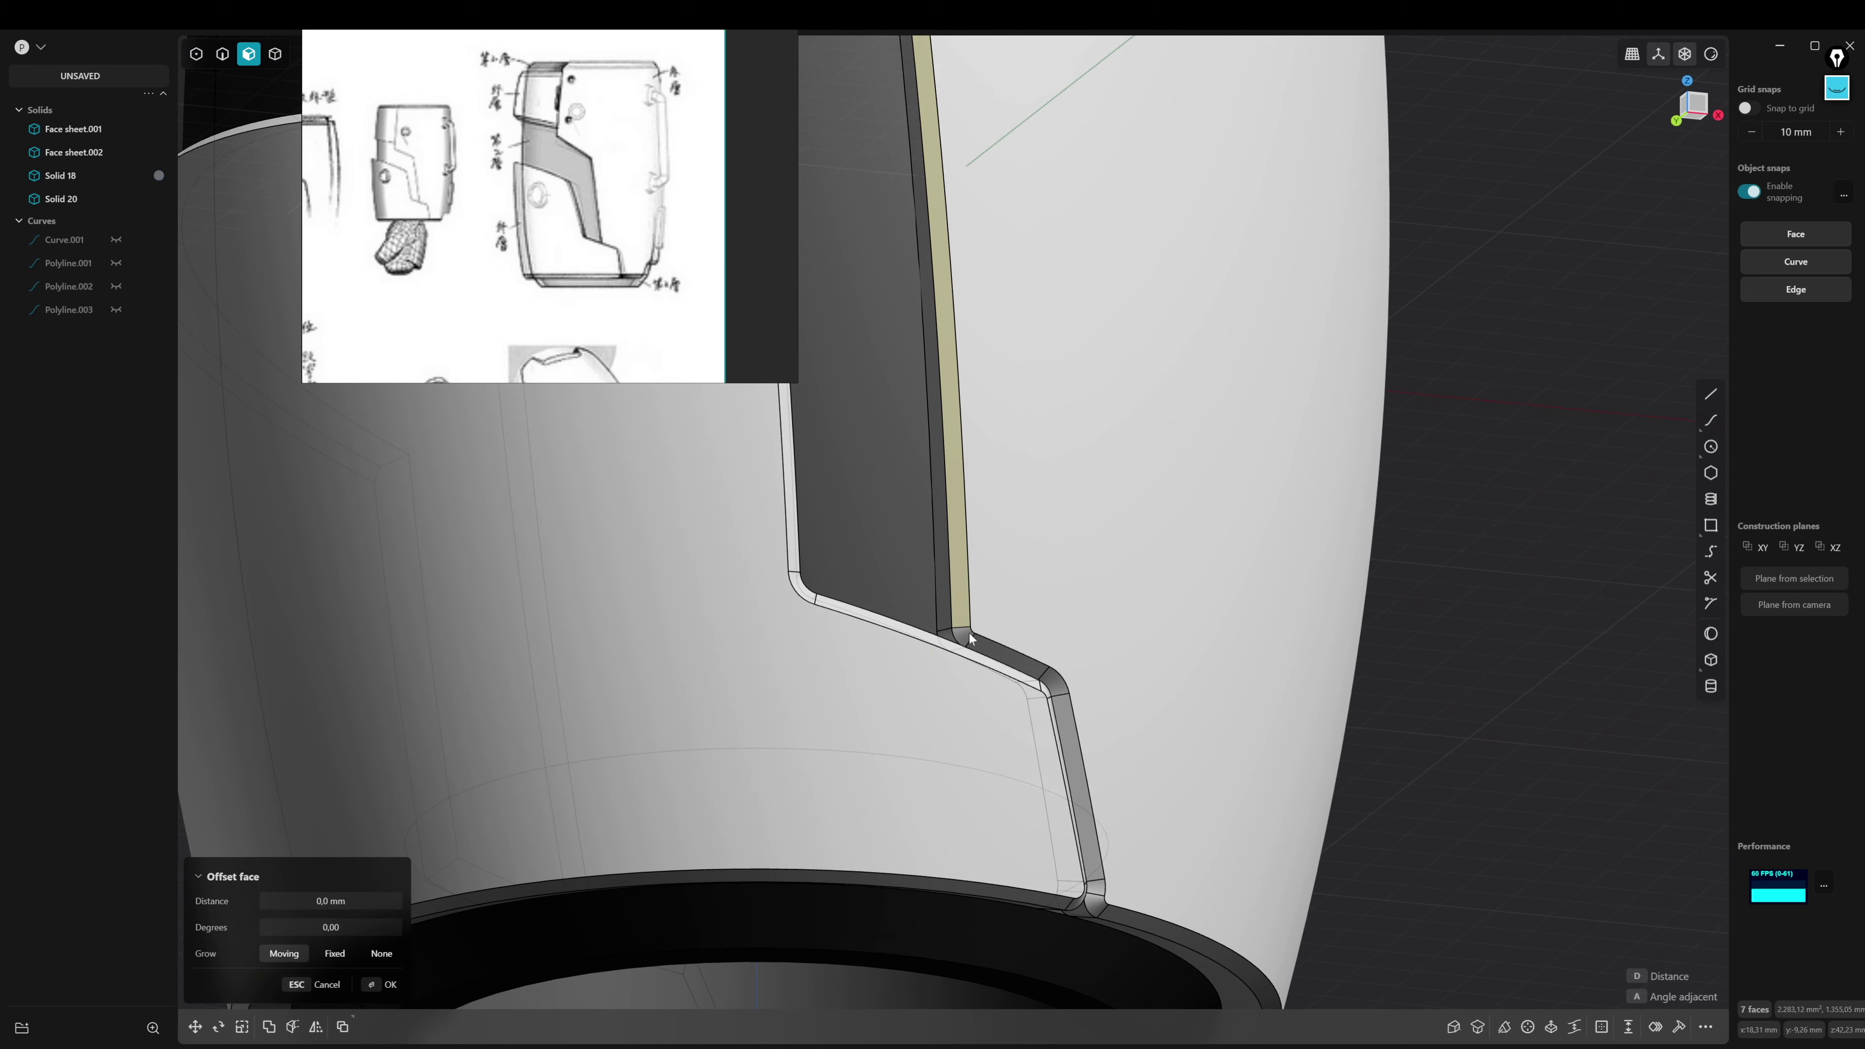
{"action": "mouse_move", "coordinate": [1075, 731]}
{"action": "middle_mouse_down"}
{"action": "mouse_move", "coordinate": [1012, 700]}
{"action": "mouse_move", "coordinate": [990, 711]}
{"action": "middle_mouse_up"}
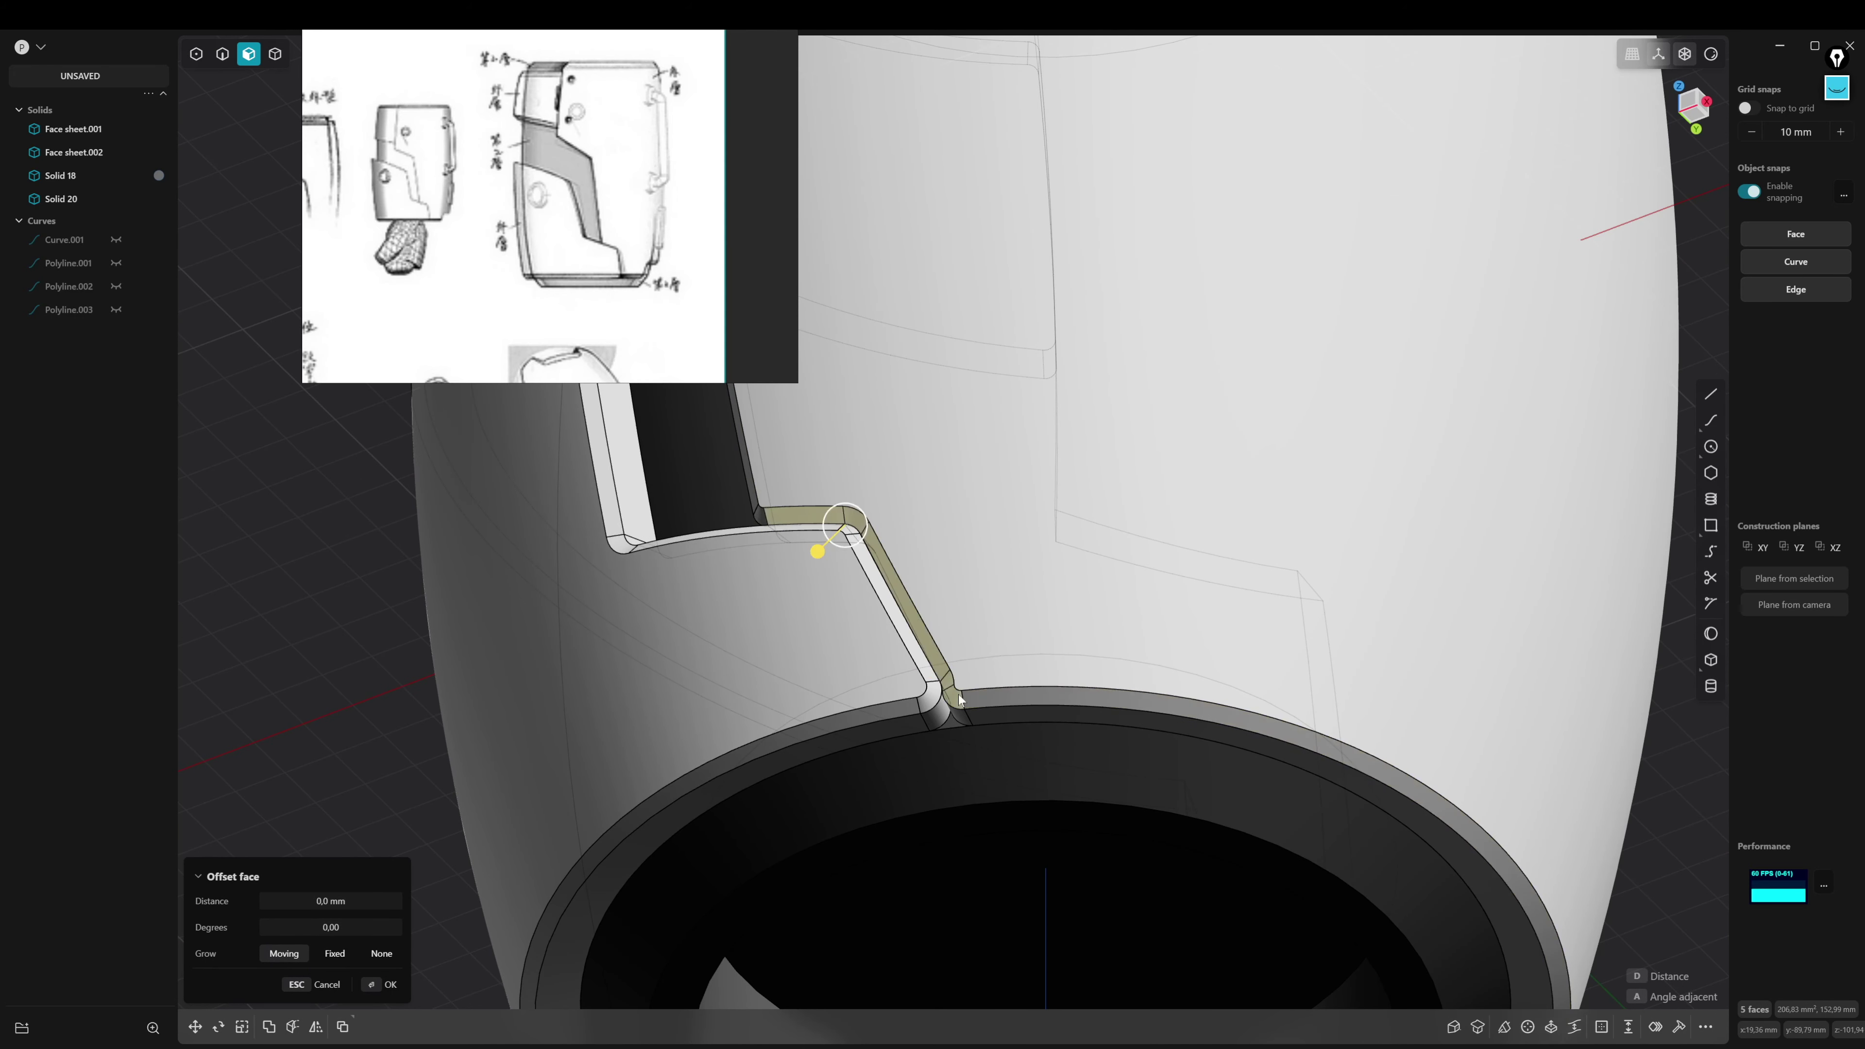
Add the bottom rim, right edge, slanted top and top rim strips, offsetting them 0.93 mm
{"action": "left_click", "coordinate": [983, 698]}
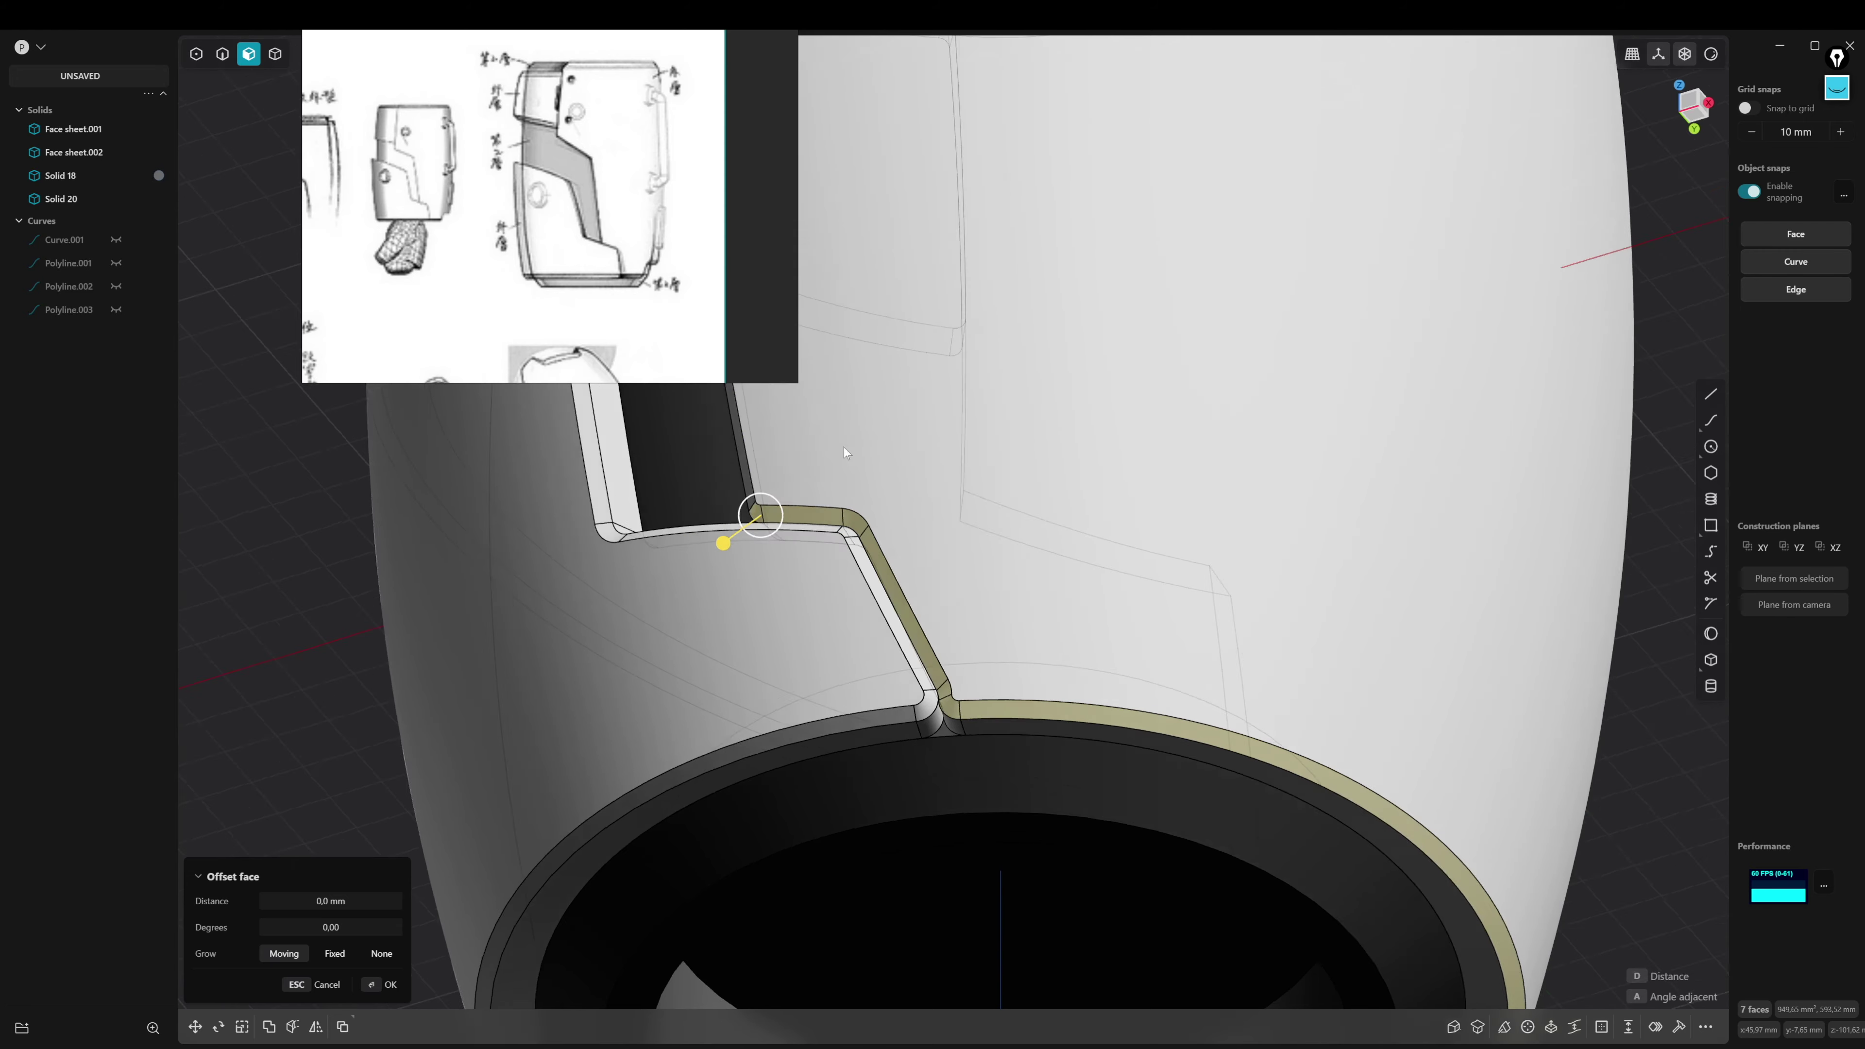
{"action": "mouse_move", "coordinate": [983, 699]}
{"action": "middle_mouse_down"}
{"action": "mouse_move", "coordinate": [1178, 687]}
{"action": "mouse_move", "coordinate": [1017, 360]}
{"action": "mouse_move", "coordinate": [924, 396]}
{"action": "mouse_move", "coordinate": [916, 424]}
{"action": "mouse_move", "coordinate": [1109, 730]}
{"action": "mouse_move", "coordinate": [955, 600]}
{"action": "mouse_move", "coordinate": [1175, 713]}
{"action": "mouse_move", "coordinate": [1212, 596]}
{"action": "mouse_move", "coordinate": [1090, 625]}
{"action": "middle_mouse_up"}
{"action": "left_click", "coordinate": [1146, 647]}
{"action": "left_click", "coordinate": [924, 396]}
{"action": "left_click", "coordinate": [928, 433]}
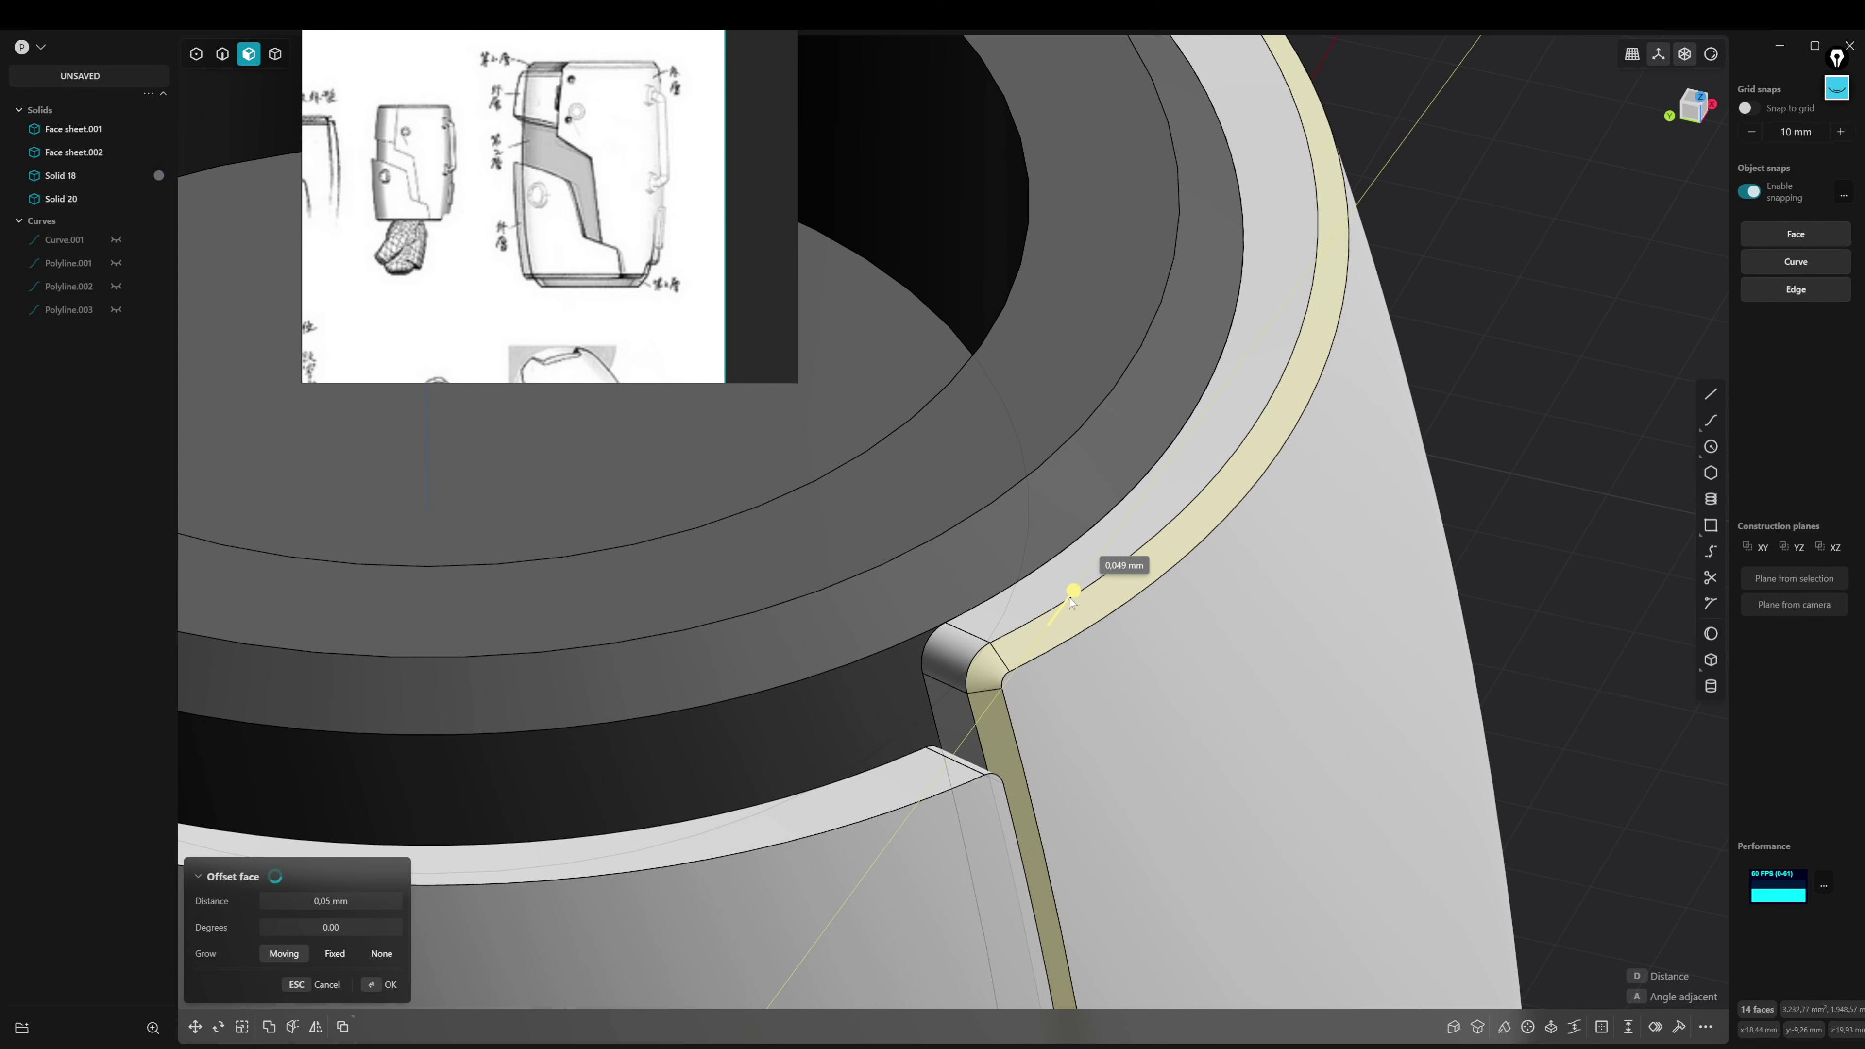
{"action": "scroll", "coordinate": [1076, 601], "scroll_direction": "down", "scroll_amount": 5}
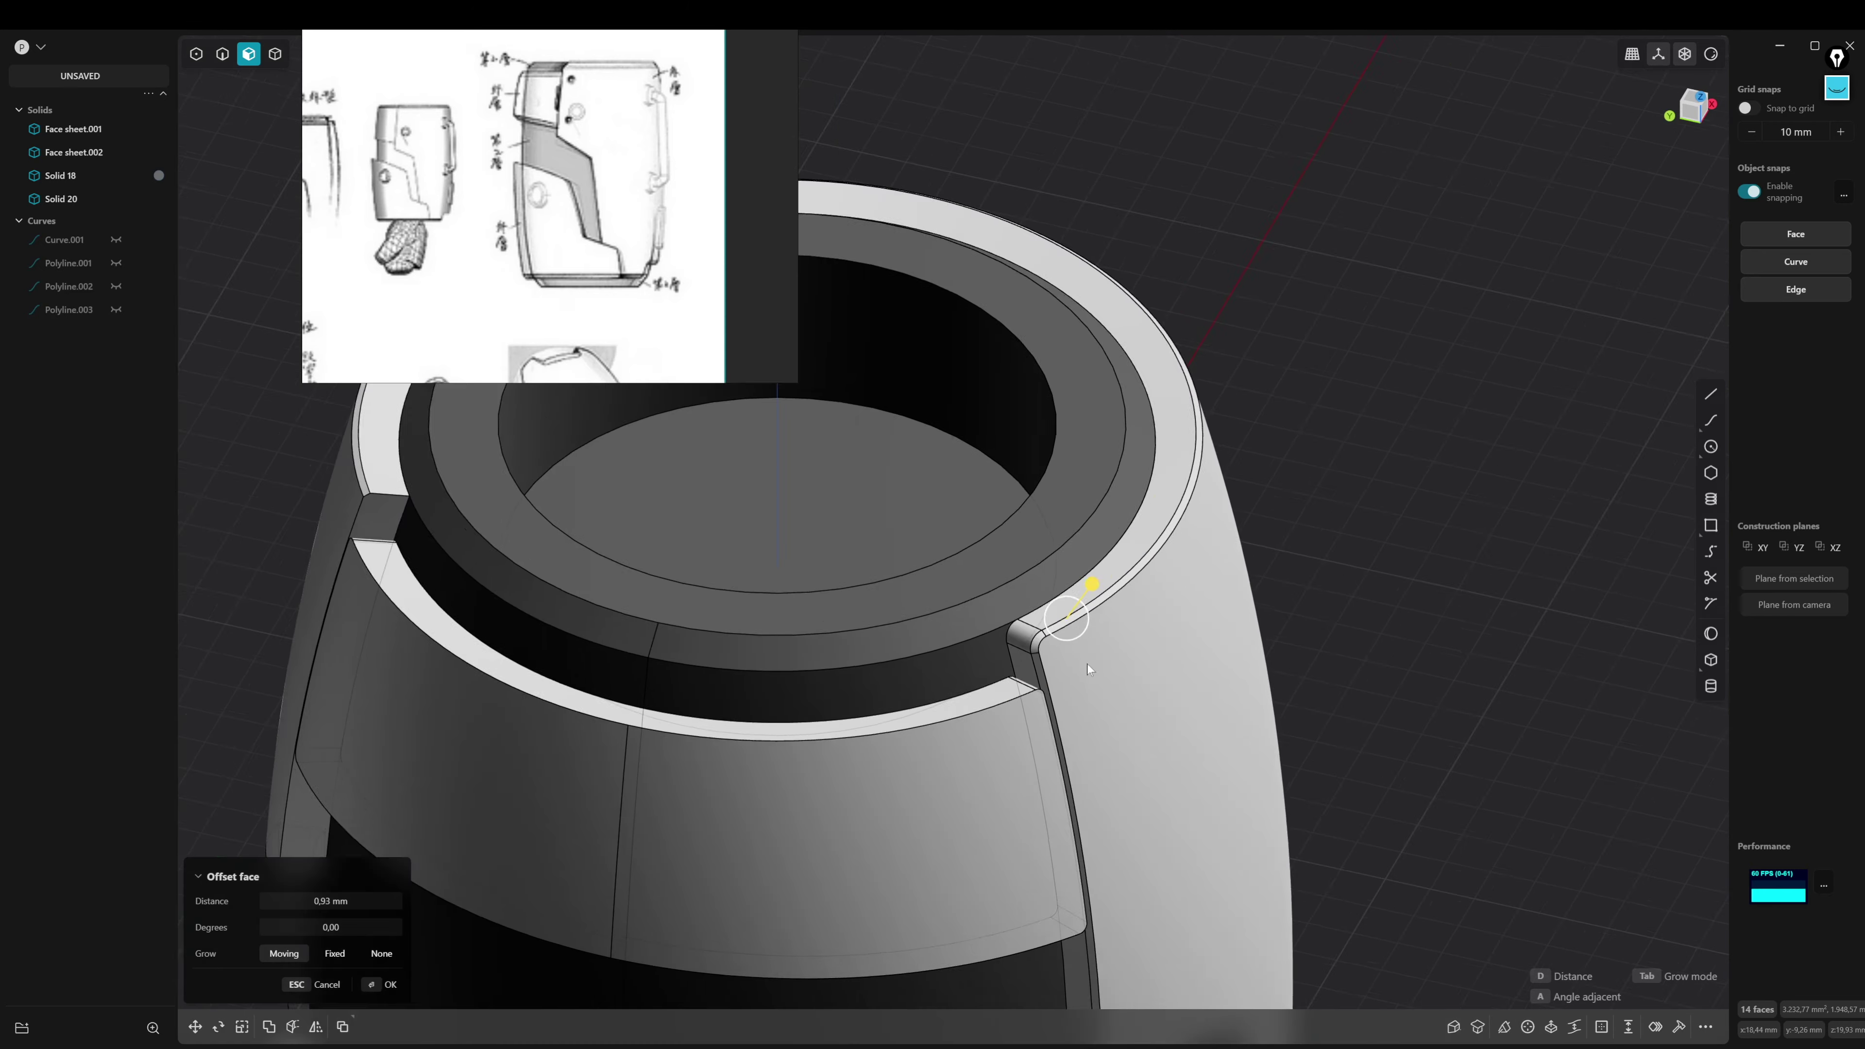
{"action": "mouse_move", "coordinate": [1080, 610]}
{"action": "middle_mouse_down"}
{"action": "mouse_move", "coordinate": [1437, 707]}
{"action": "mouse_move", "coordinate": [1296, 932]}
{"action": "mouse_move", "coordinate": [1112, 608]}
{"action": "mouse_move", "coordinate": [1220, 667]}
{"action": "mouse_move", "coordinate": [1183, 670]}
{"action": "mouse_move", "coordinate": [1345, 545]}
{"action": "mouse_move", "coordinate": [1349, 563]}
{"action": "middle_mouse_up"}
{"action": "scroll", "coordinate": [1170, 632], "scroll_direction": "up", "scroll_amount": 4}
{"action": "scroll", "coordinate": [1139, 594], "scroll_direction": "down", "scroll_amount": 3}
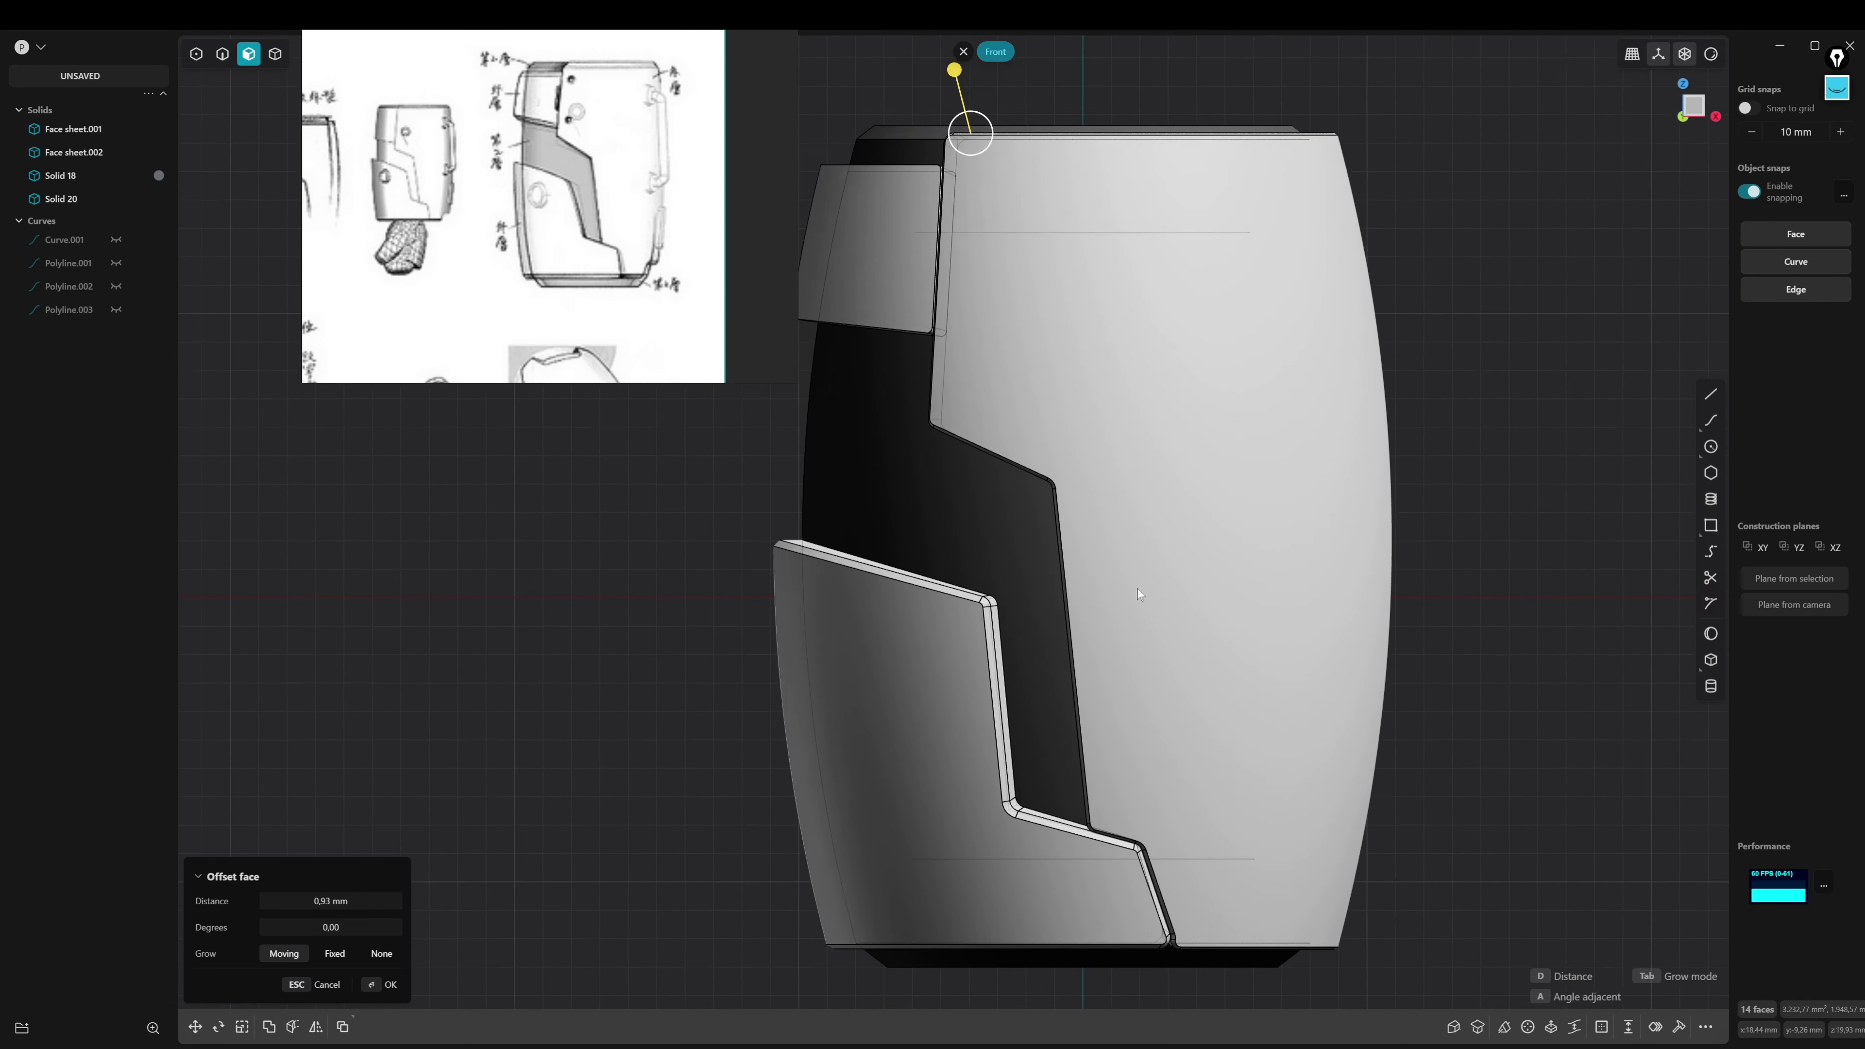
{"action": "mouse_move", "coordinate": [1240, 412]}
{"action": "middle_mouse_down"}
{"action": "mouse_move", "coordinate": [1419, 441]}
{"action": "mouse_move", "coordinate": [1509, 410]}
{"action": "middle_mouse_up"}
Mirror Face sheet.002 from the Top view to create the matching Solid 21
{"action": "key", "text": "Escape"}
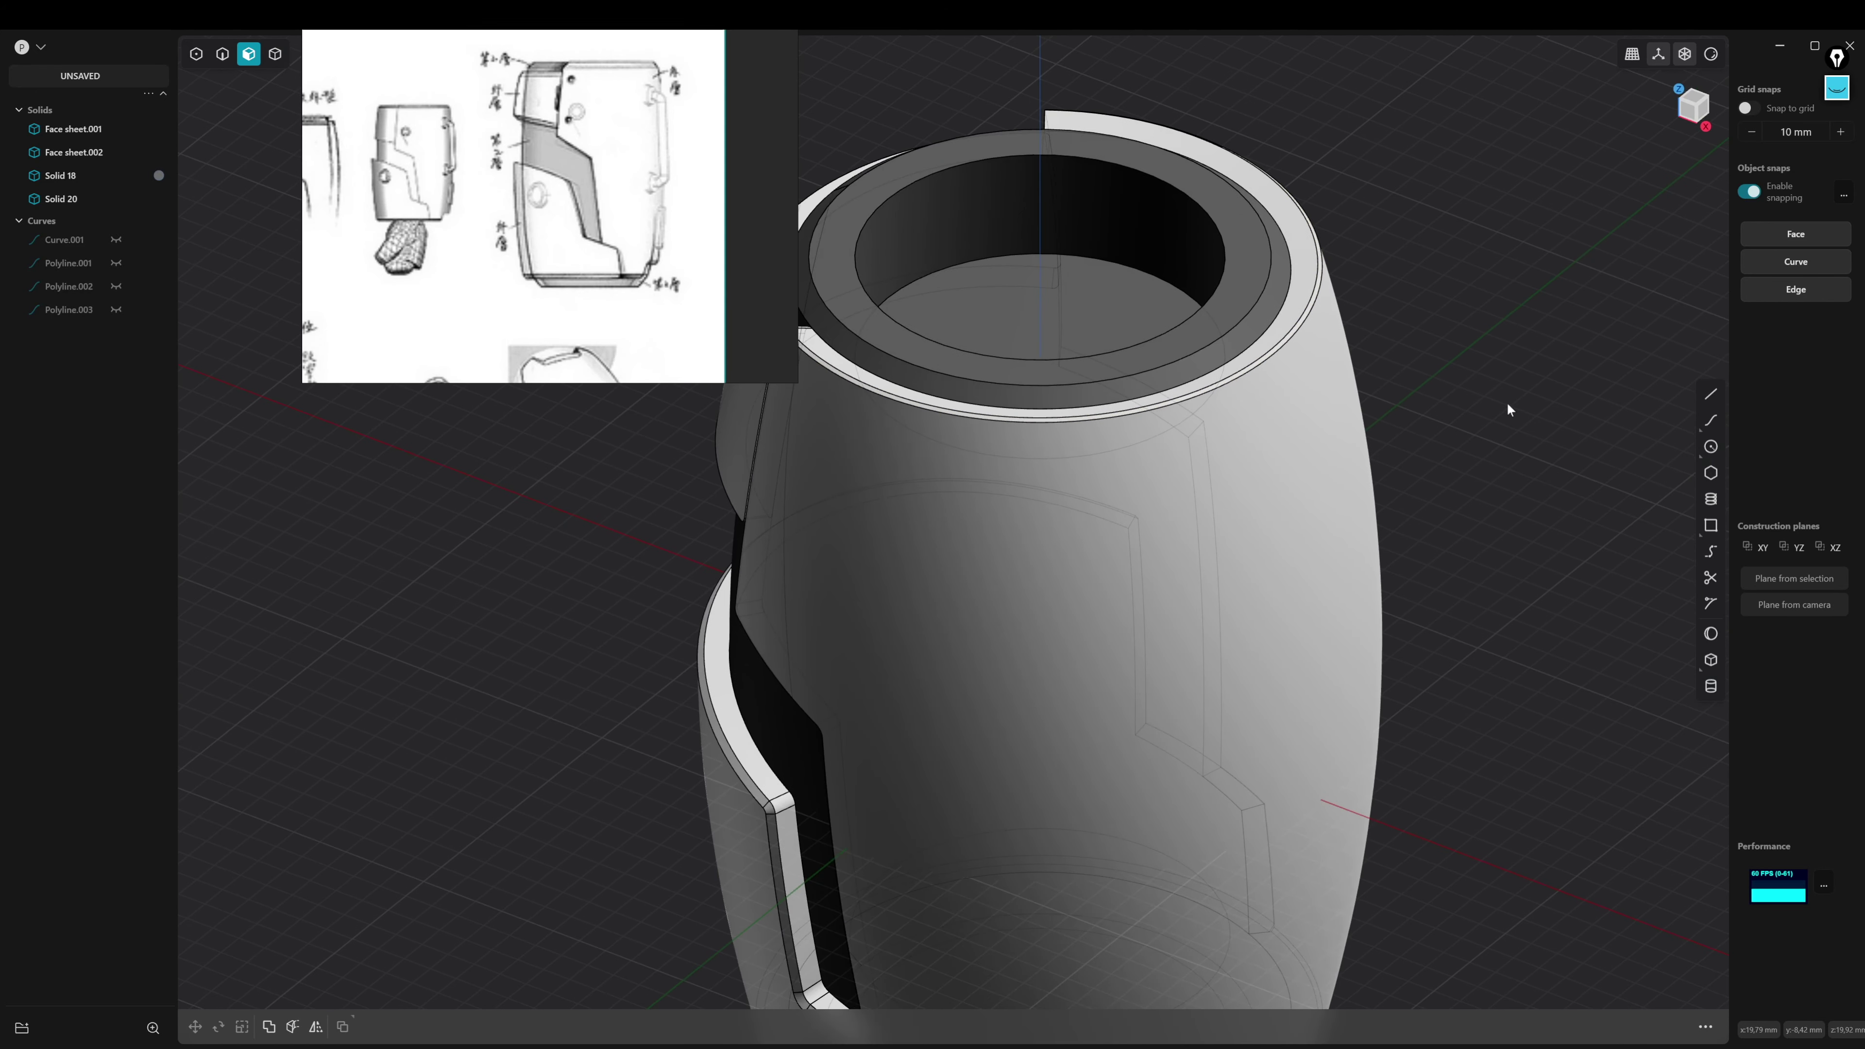
{"action": "key", "text": "KP_7"}
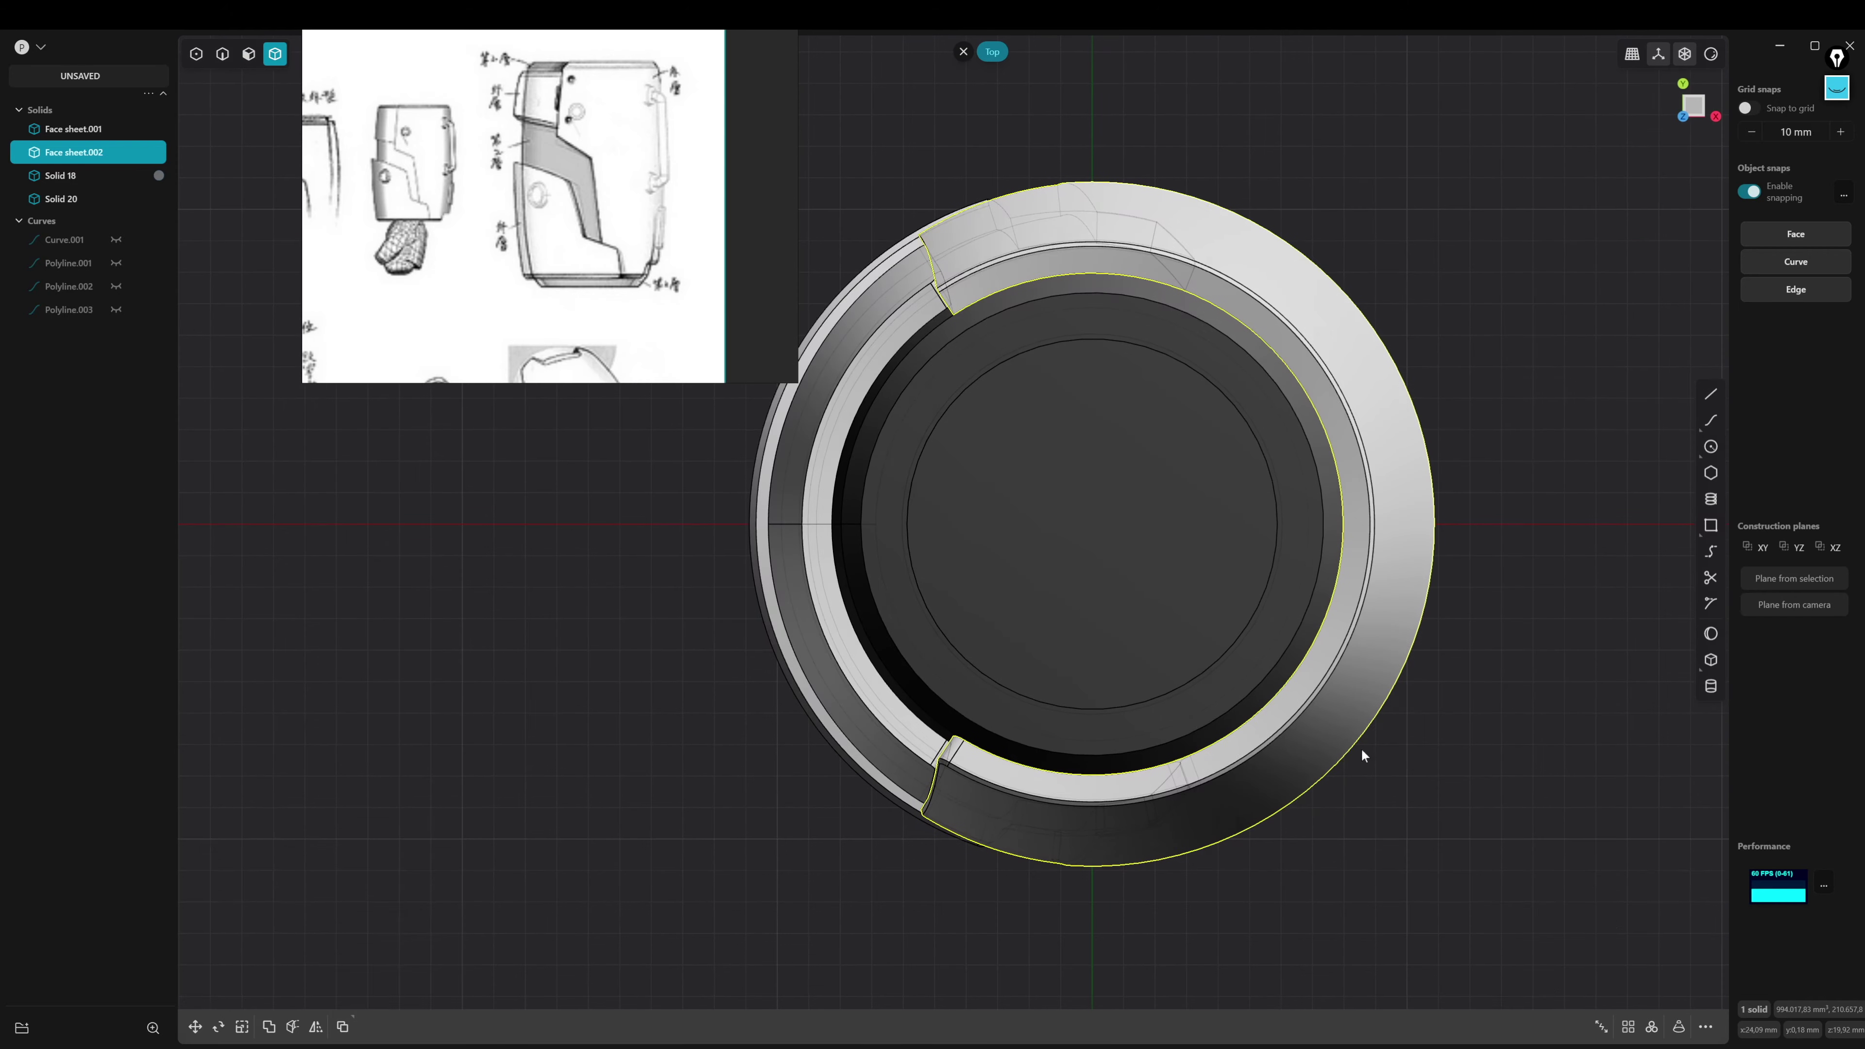
{"action": "key", "text": "Return"}
{"action": "mouse_move", "coordinate": [1285, 639]}
{"action": "middle_mouse_down"}
{"action": "mouse_move", "coordinate": [1291, 608]}
{"action": "mouse_move", "coordinate": [1175, 588]}
{"action": "mouse_move", "coordinate": [791, 555]}
{"action": "mouse_move", "coordinate": [1416, 434]}
{"action": "mouse_move", "coordinate": [1274, 637]}
{"action": "middle_mouse_up"}
{"action": "scroll", "coordinate": [1436, 566], "scroll_direction": "down", "scroll_amount": 3}
{"action": "left_click", "coordinate": [1436, 566]}
Orbit under the barrel and select the notch strip face for a face offset
{"action": "mouse_move", "coordinate": [1253, 395]}
{"action": "middle_mouse_down"}
{"action": "mouse_move", "coordinate": [982, 579]}
{"action": "mouse_move", "coordinate": [1375, 562]}
{"action": "mouse_move", "coordinate": [1379, 446]}
{"action": "middle_mouse_up"}
{"action": "middle_click_drag", "start_coordinate": [1356, 461], "coordinate": [1223, 561]}
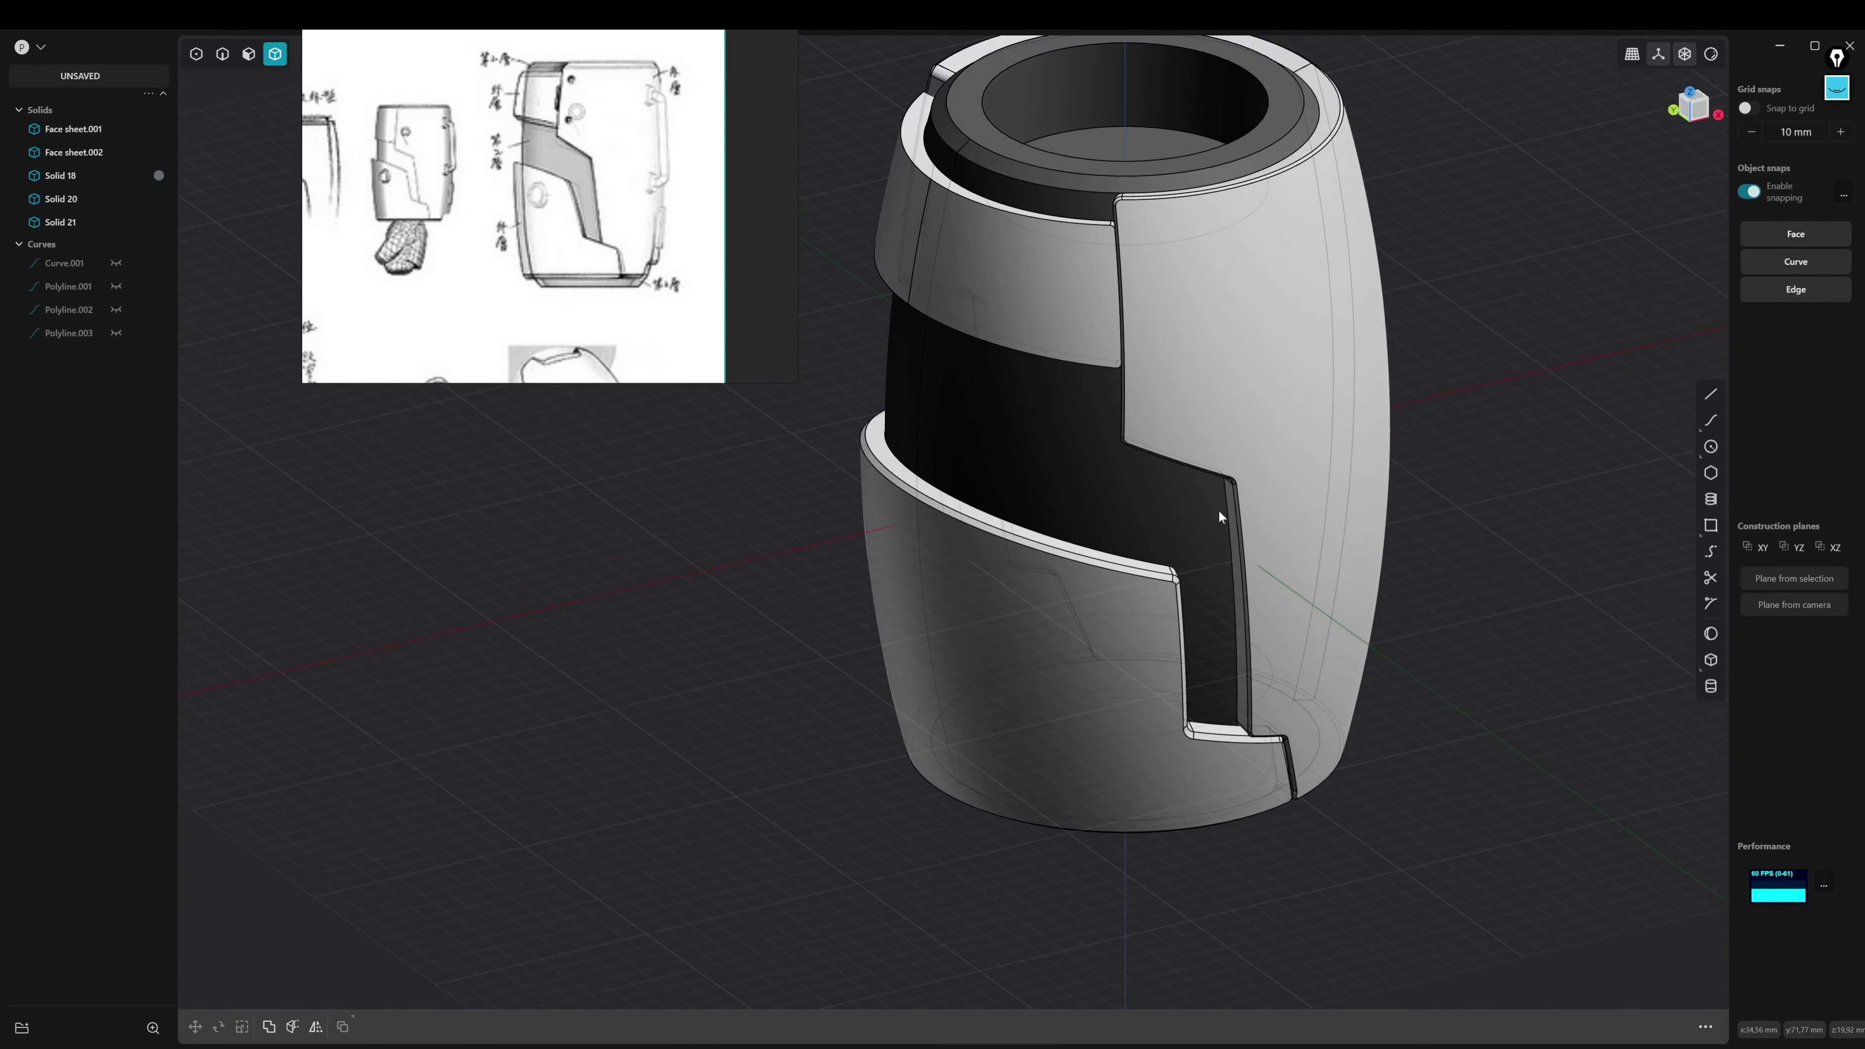
{"action": "scroll", "coordinate": [1224, 560], "scroll_direction": "up", "scroll_amount": 5}
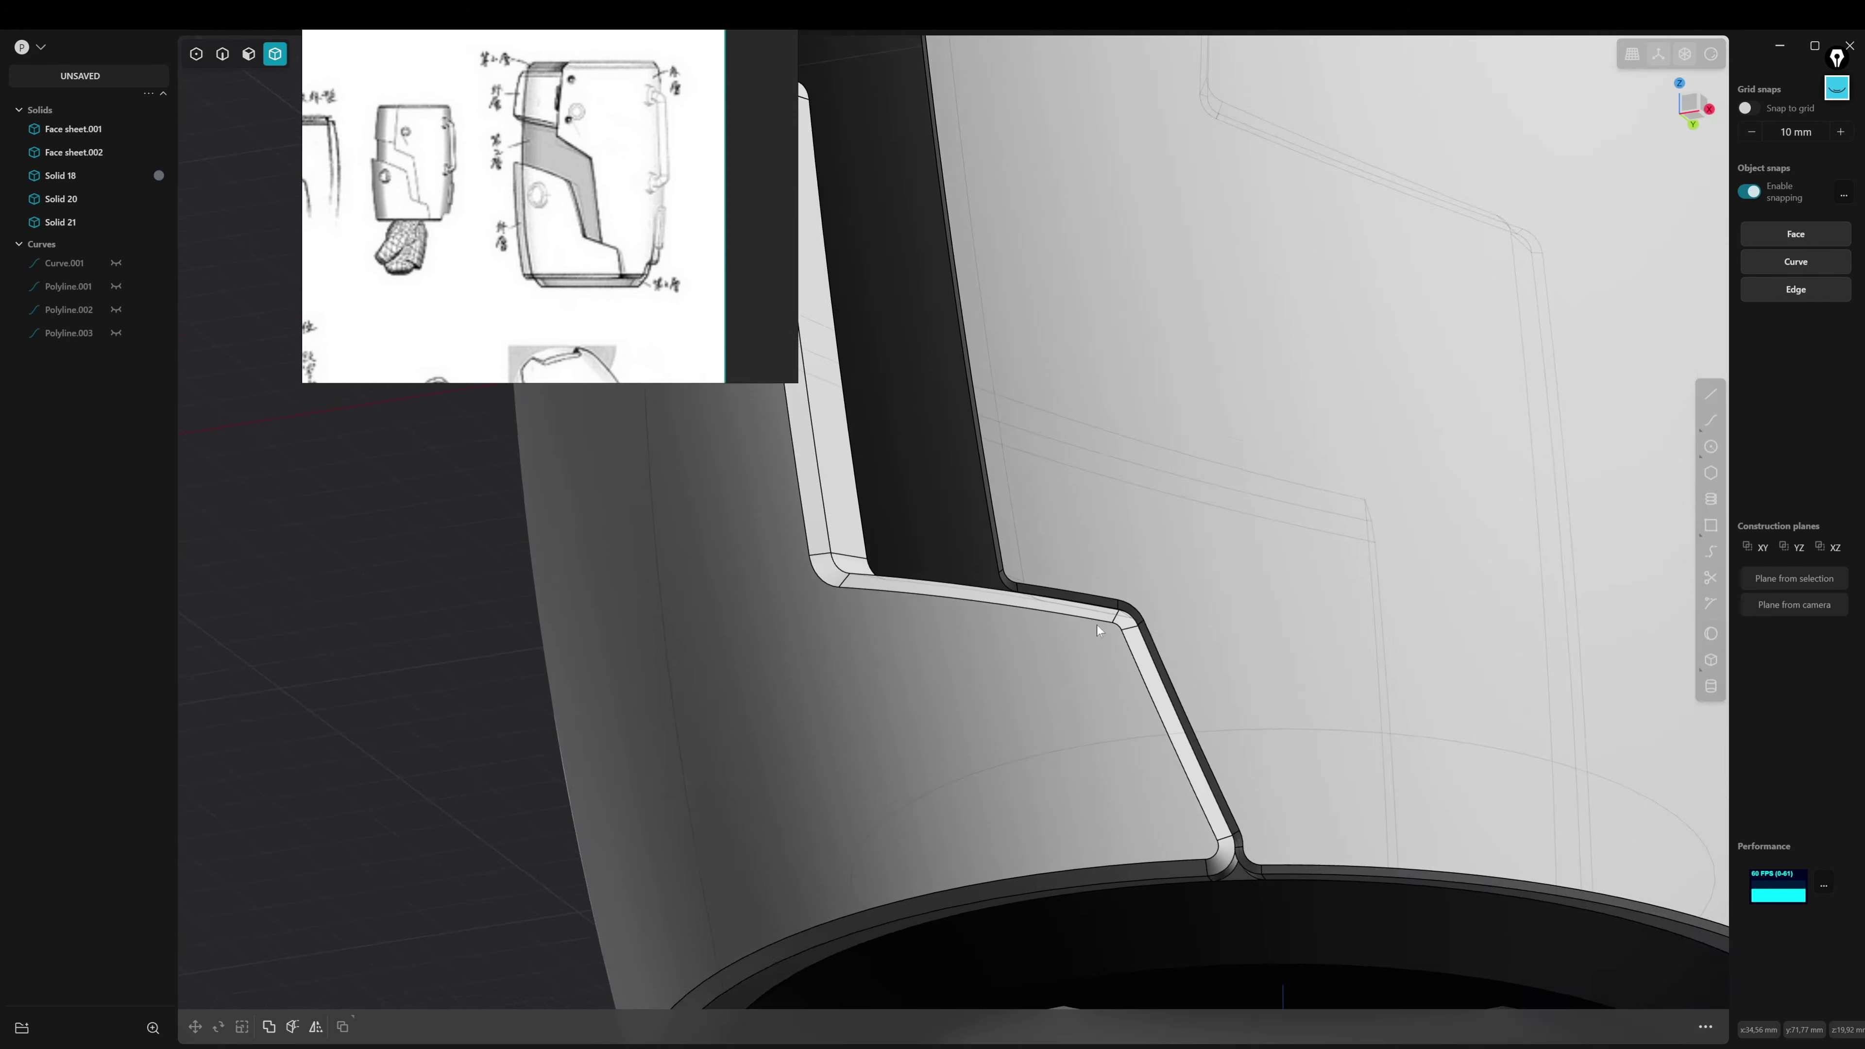
{"action": "middle_click_drag", "start_coordinate": [1199, 533], "coordinate": [1064, 585]}
{"action": "left_click", "coordinate": [1063, 585]}
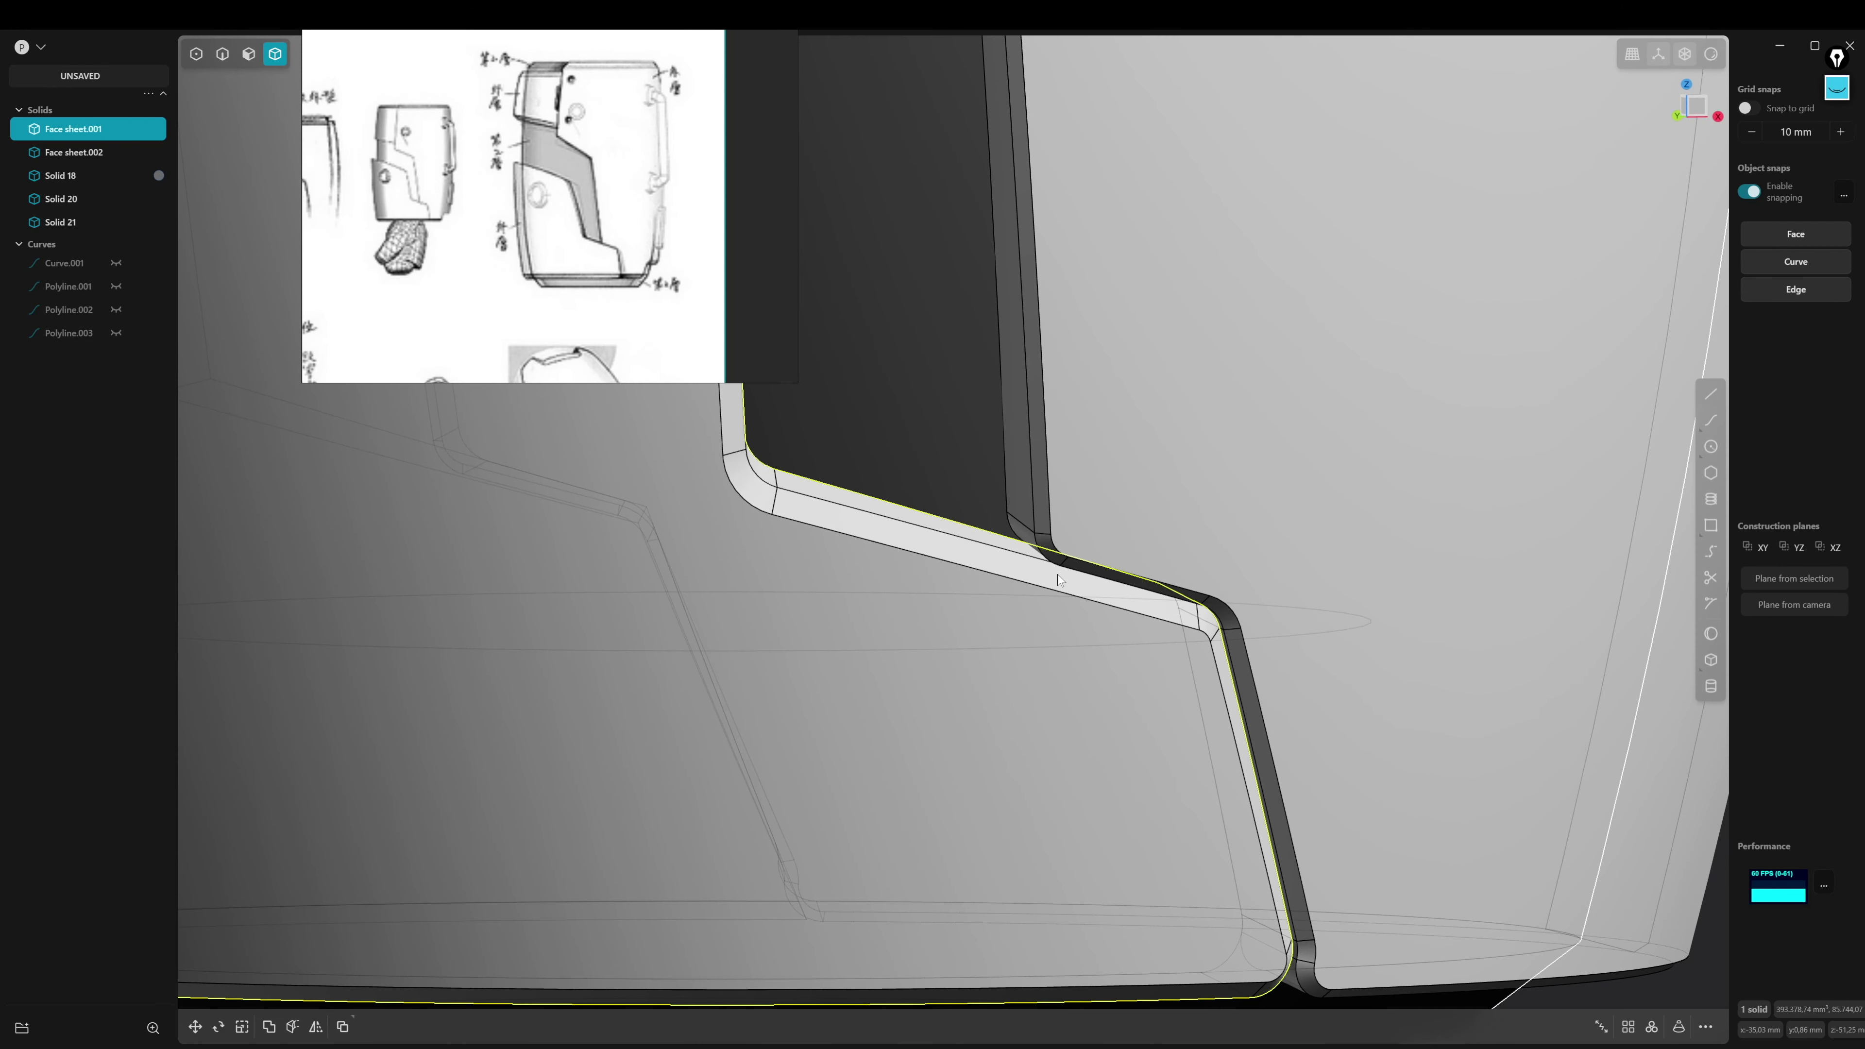
{"action": "key", "text": "3"}
{"action": "left_click_drag", "start_coordinate": [1063, 584], "coordinate": [1063, 523]}
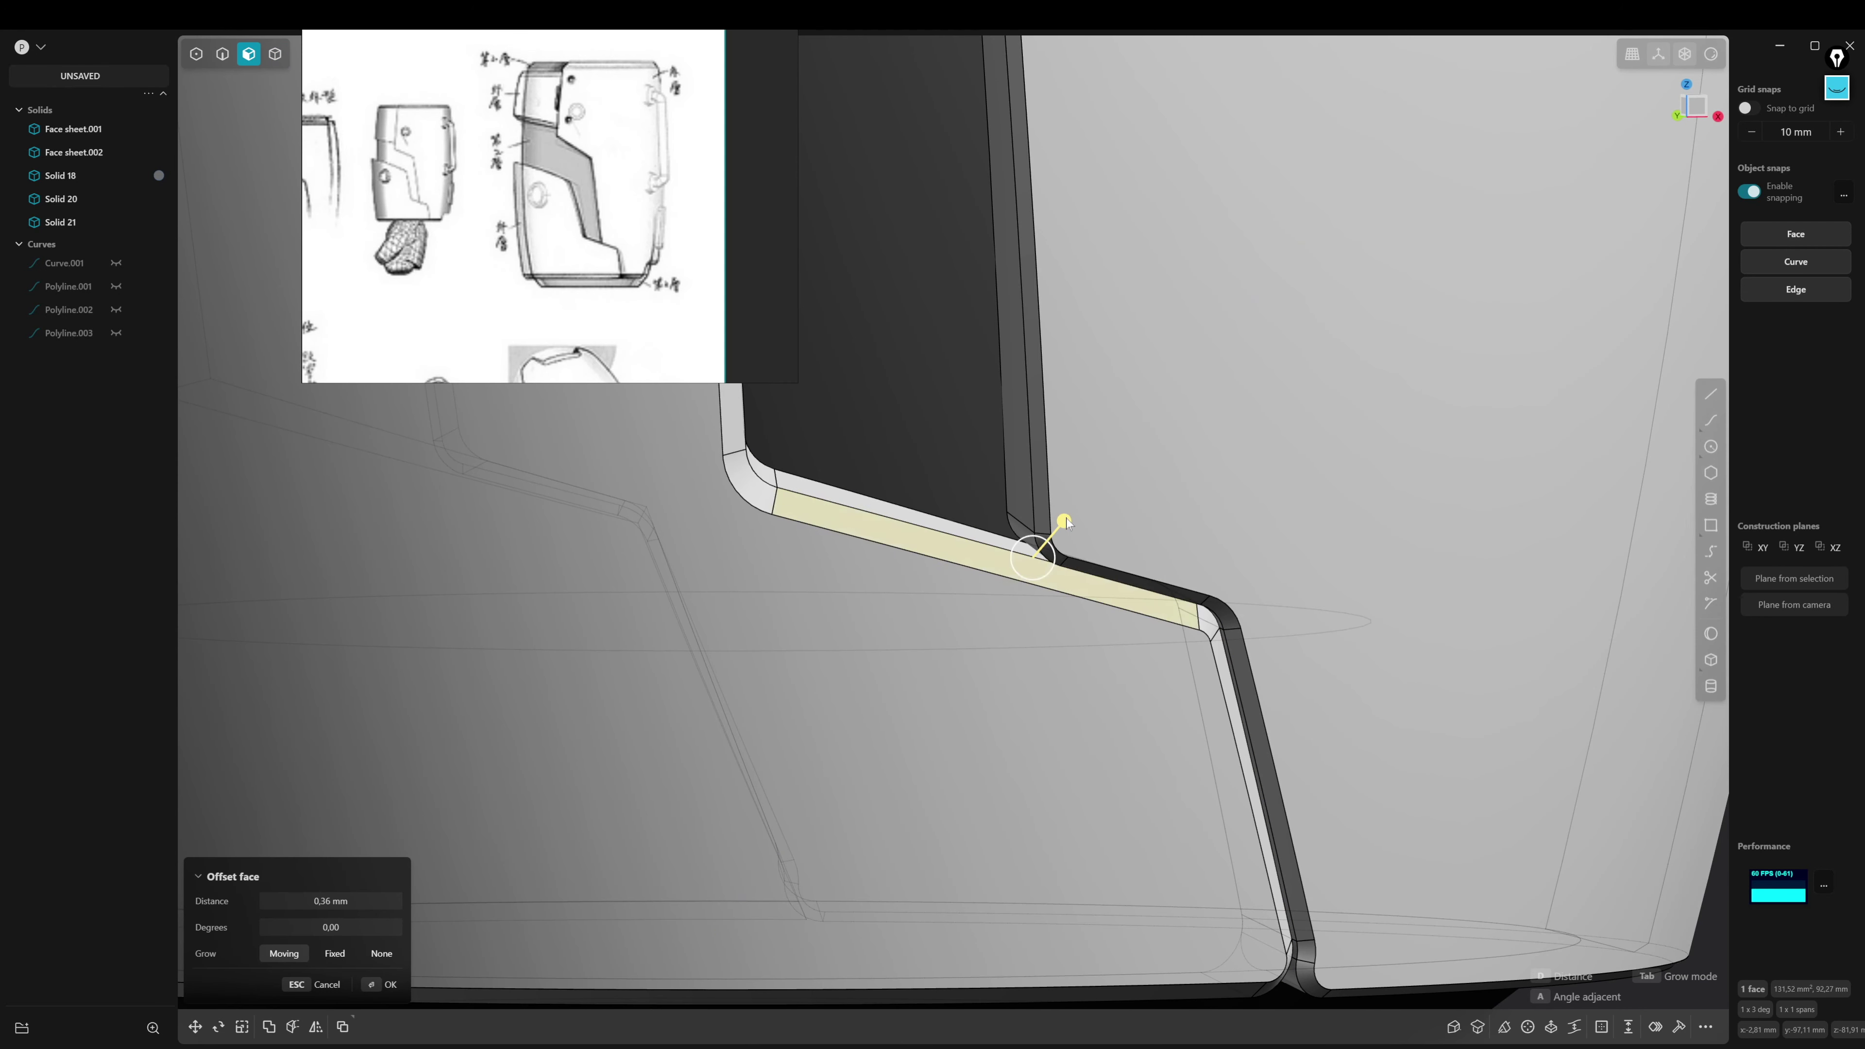
{"action": "key", "text": "Return"}
Add the rim band and the other notch edge strips to the selection
{"action": "middle_click_drag", "start_coordinate": [1067, 522], "coordinate": [942, 506]}
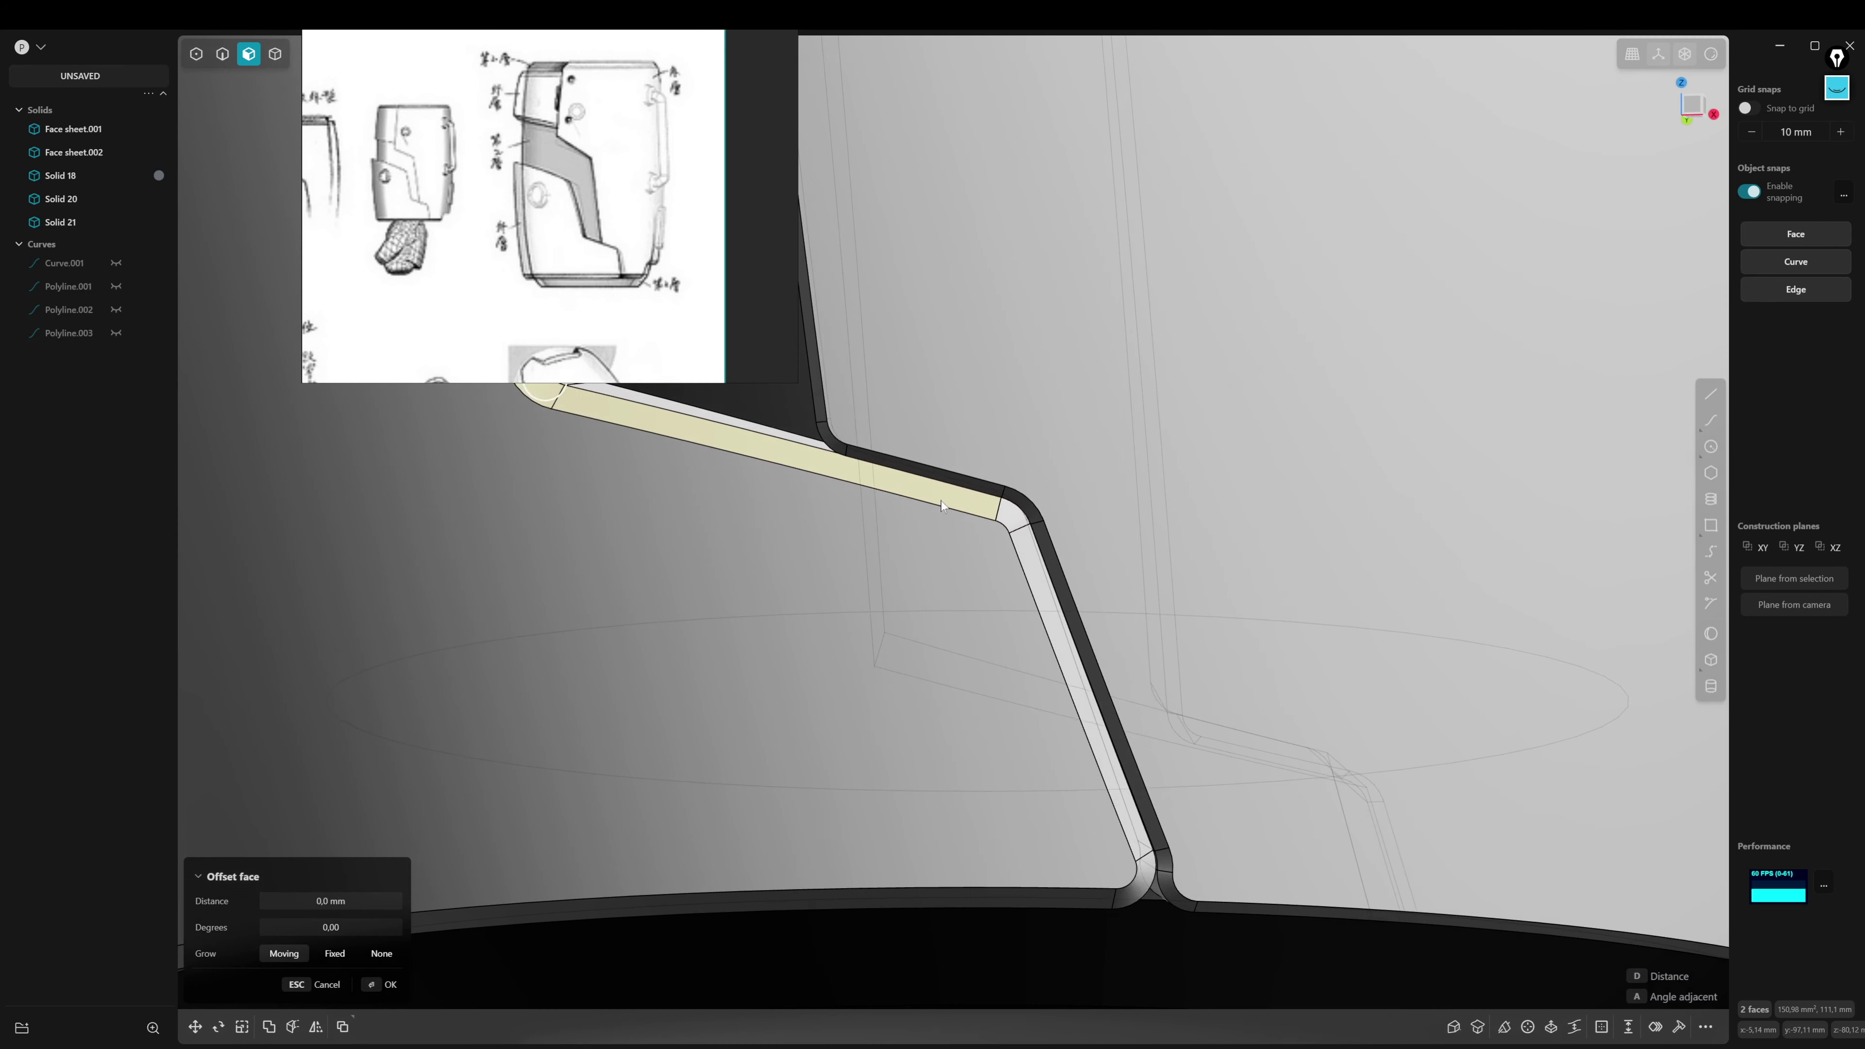
{"action": "left_click", "coordinate": [1043, 572], "text": "shift"}
{"action": "mouse_move", "coordinate": [1043, 572]}
{"action": "middle_mouse_down"}
{"action": "mouse_move", "coordinate": [1212, 588]}
{"action": "mouse_move", "coordinate": [1375, 572]}
{"action": "mouse_move", "coordinate": [770, 646]}
{"action": "mouse_move", "coordinate": [708, 633]}
{"action": "mouse_move", "coordinate": [820, 584]}
{"action": "mouse_move", "coordinate": [1239, 541]}
{"action": "mouse_move", "coordinate": [1028, 771]}
{"action": "mouse_move", "coordinate": [955, 661]}
{"action": "mouse_move", "coordinate": [916, 533]}
{"action": "mouse_move", "coordinate": [1082, 736]}
{"action": "middle_mouse_up"}
{"action": "left_click", "coordinate": [1248, 625], "text": "shift"}
{"action": "mouse_move", "coordinate": [1048, 407]}
{"action": "middle_mouse_down", "text": "shift"}
{"action": "mouse_move", "coordinate": [1156, 585]}
{"action": "mouse_move", "coordinate": [1228, 592]}
{"action": "mouse_move", "coordinate": [1357, 659]}
{"action": "mouse_move", "coordinate": [1115, 633]}
{"action": "mouse_move", "coordinate": [1139, 657]}
{"action": "mouse_move", "coordinate": [990, 495]}
{"action": "middle_mouse_up", "text": "shift"}
{"action": "left_click", "coordinate": [1149, 578]}
{"action": "scroll", "coordinate": [1139, 656], "scroll_direction": "up", "scroll_amount": 5}
{"action": "scroll", "coordinate": [991, 495], "scroll_direction": "up", "scroll_amount": 5}
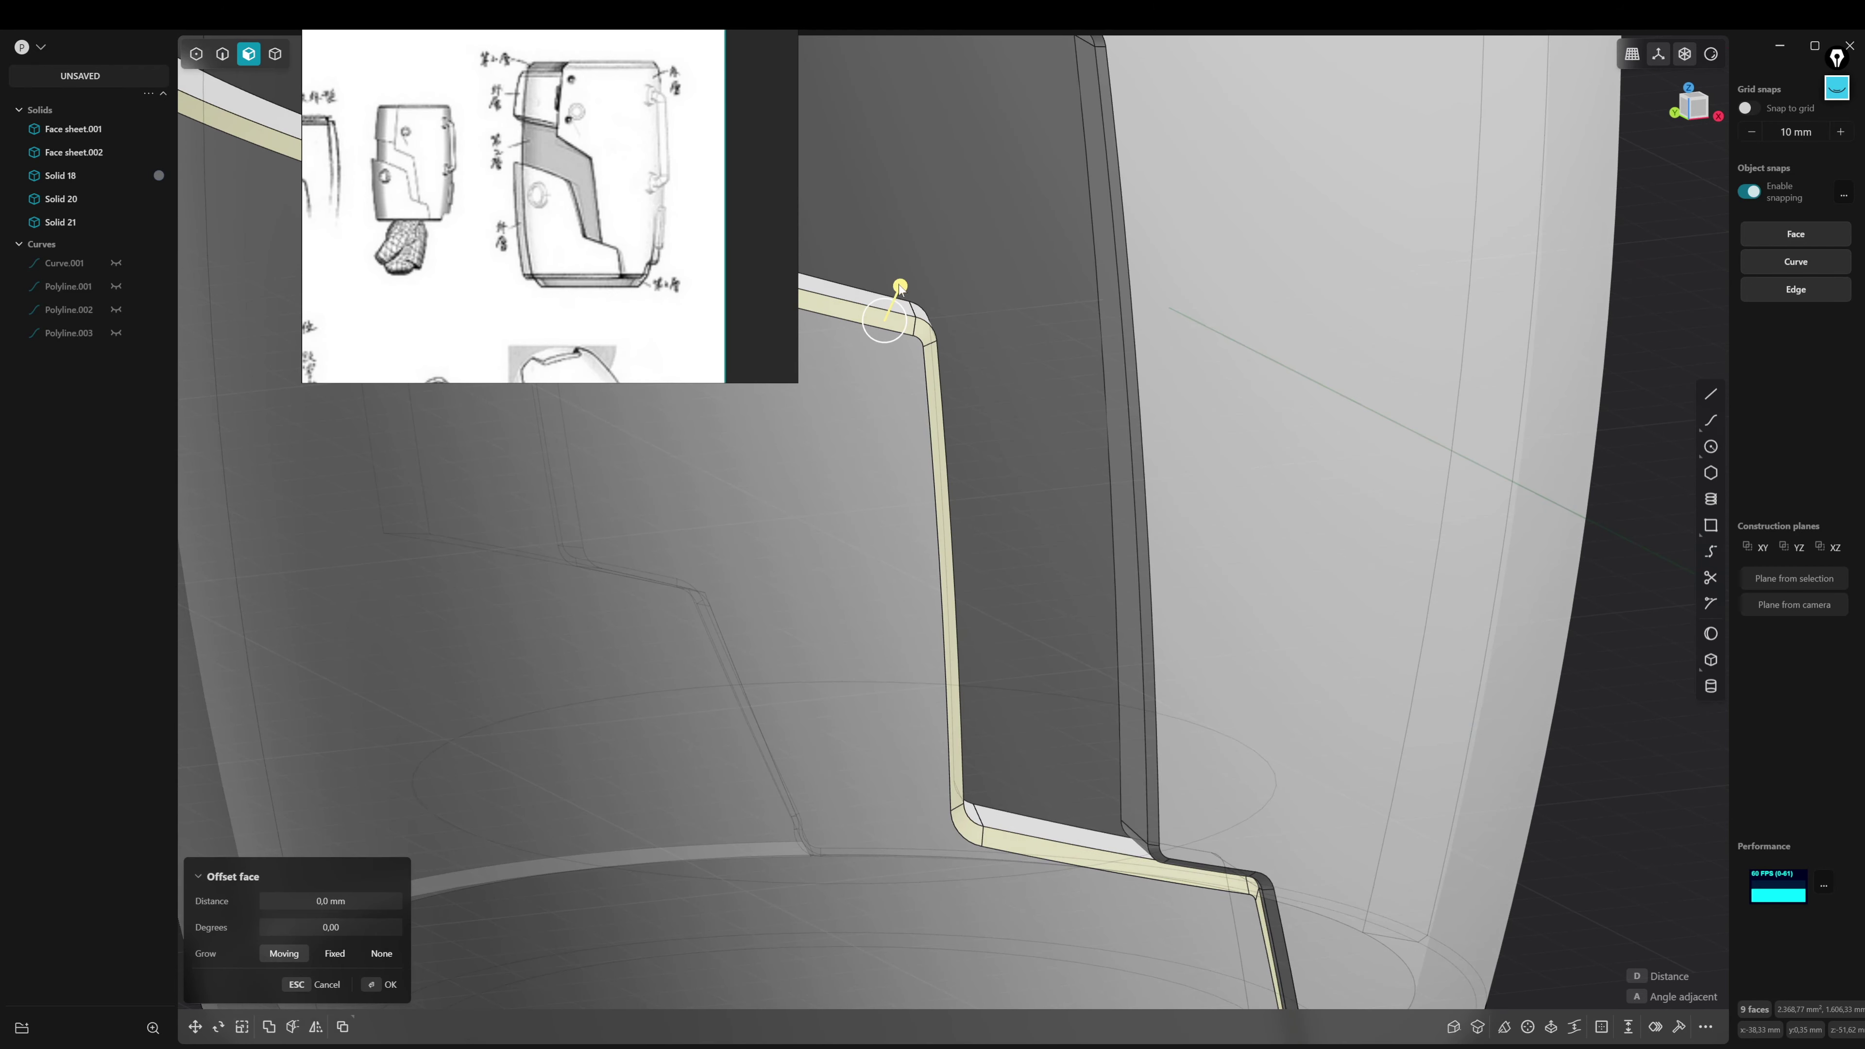
Push the selected notch edge strips outward about 0.61 mm
{"action": "left_click", "coordinate": [900, 287]}
{"action": "left_click_drag", "start_coordinate": [905, 290], "coordinate": [914, 290]}
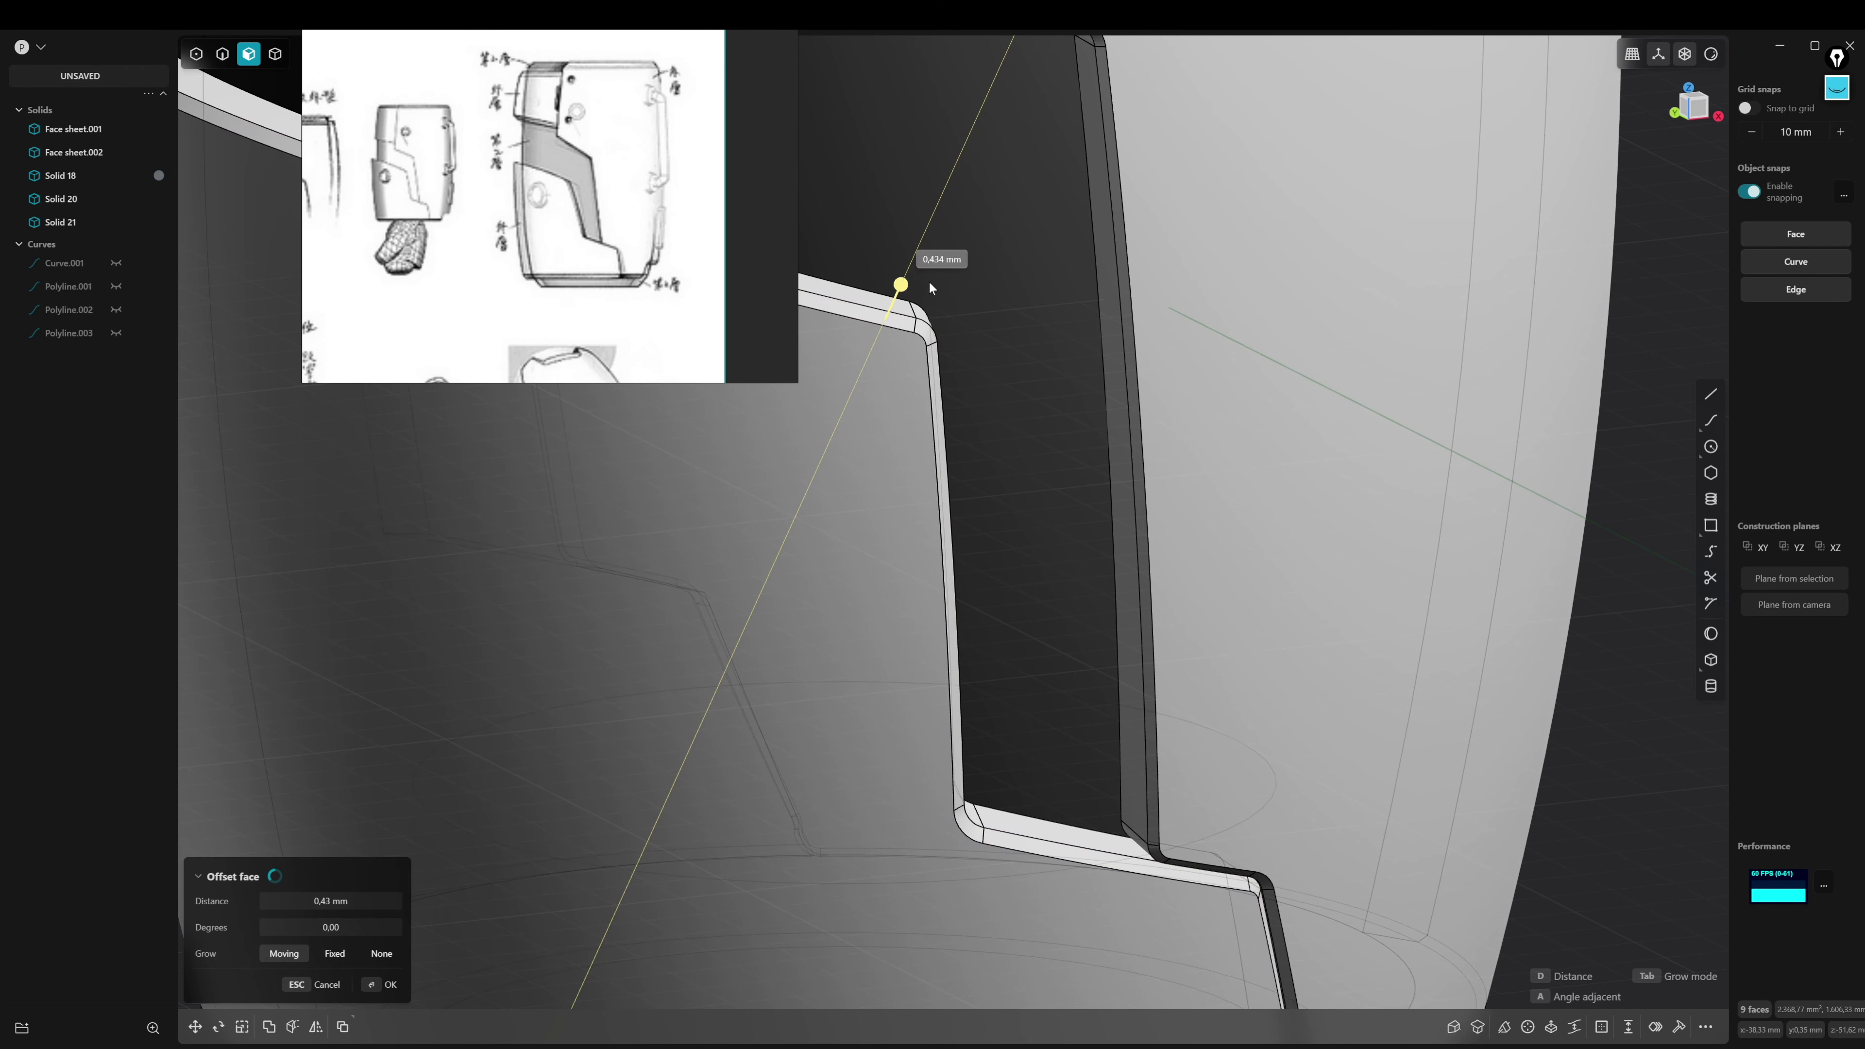
{"action": "scroll", "coordinate": [942, 287], "scroll_direction": "down", "scroll_amount": 5}
{"action": "middle_click_drag", "start_coordinate": [942, 287], "coordinate": [1190, 751]}
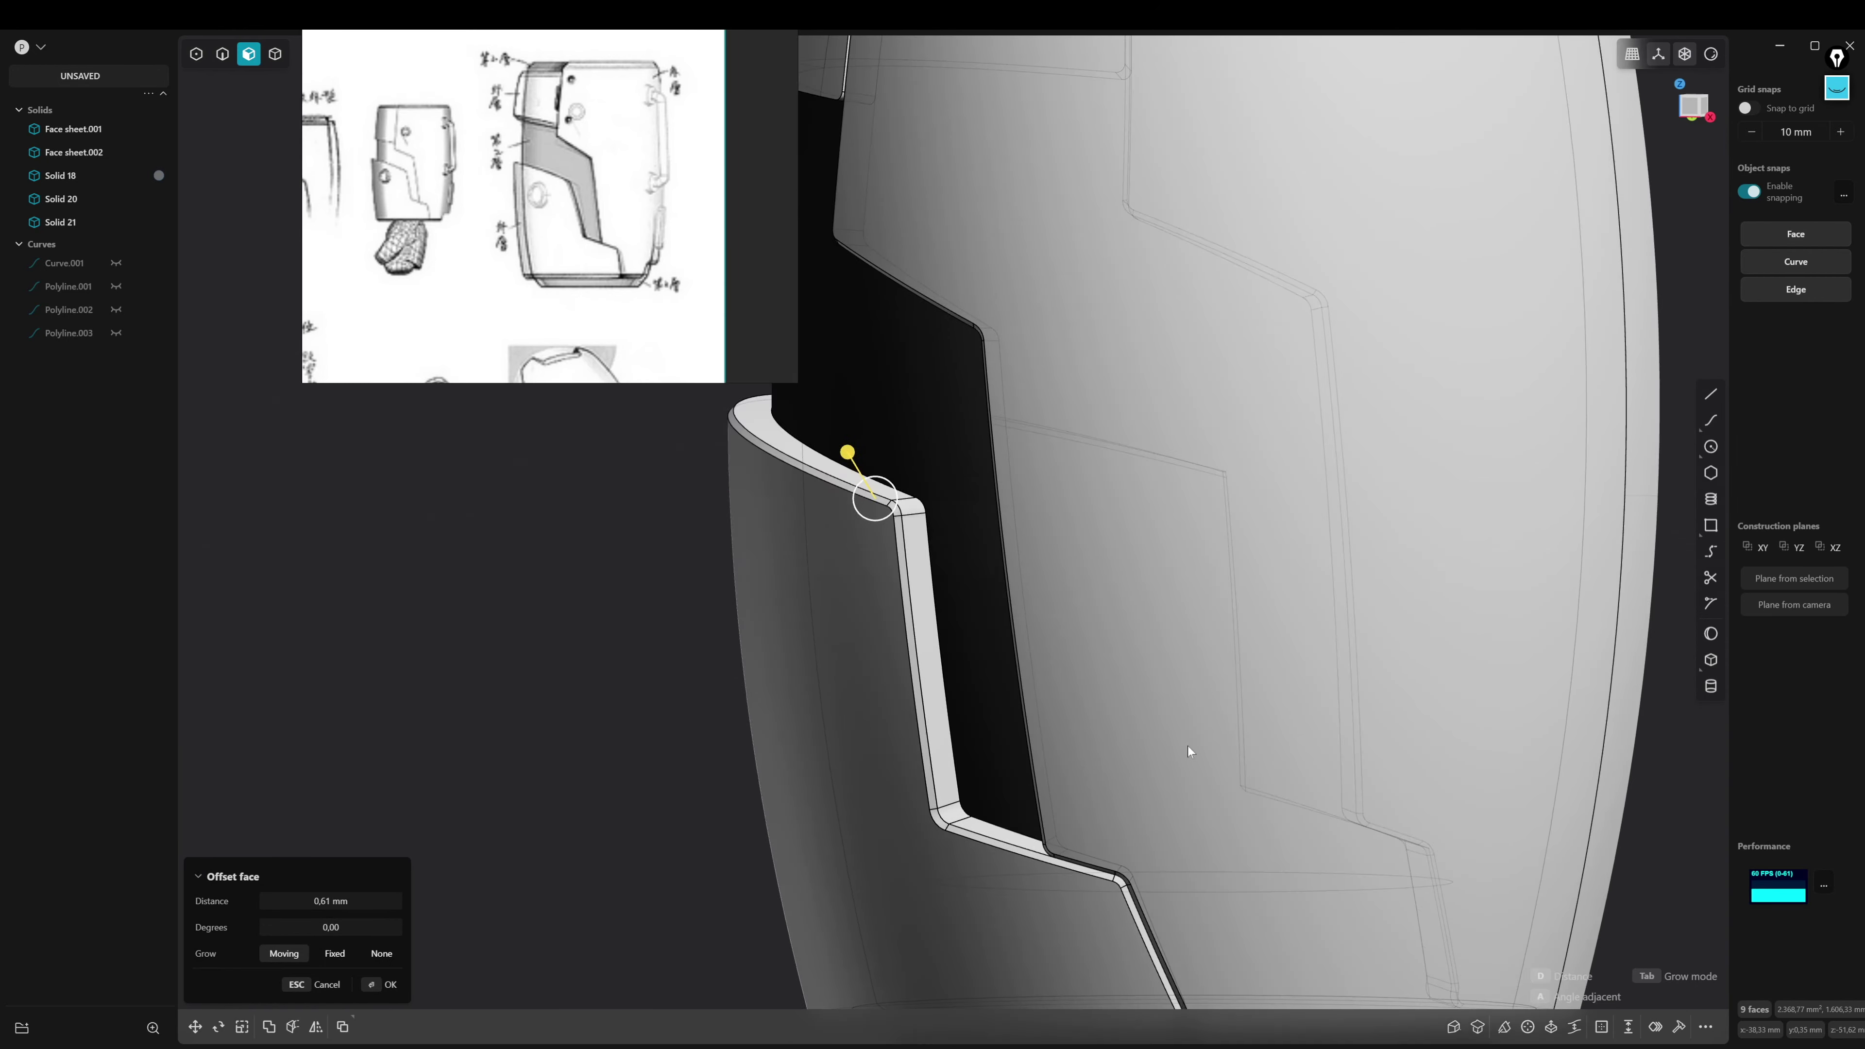
{"action": "scroll", "coordinate": [1190, 751], "scroll_direction": "down", "scroll_amount": 5}
{"action": "mouse_move", "coordinate": [1540, 515]}
{"action": "middle_mouse_down"}
{"action": "mouse_move", "coordinate": [1421, 618]}
{"action": "mouse_move", "coordinate": [1145, 642]}
{"action": "mouse_move", "coordinate": [1166, 637]}
{"action": "mouse_move", "coordinate": [1158, 751]}
{"action": "middle_mouse_up"}
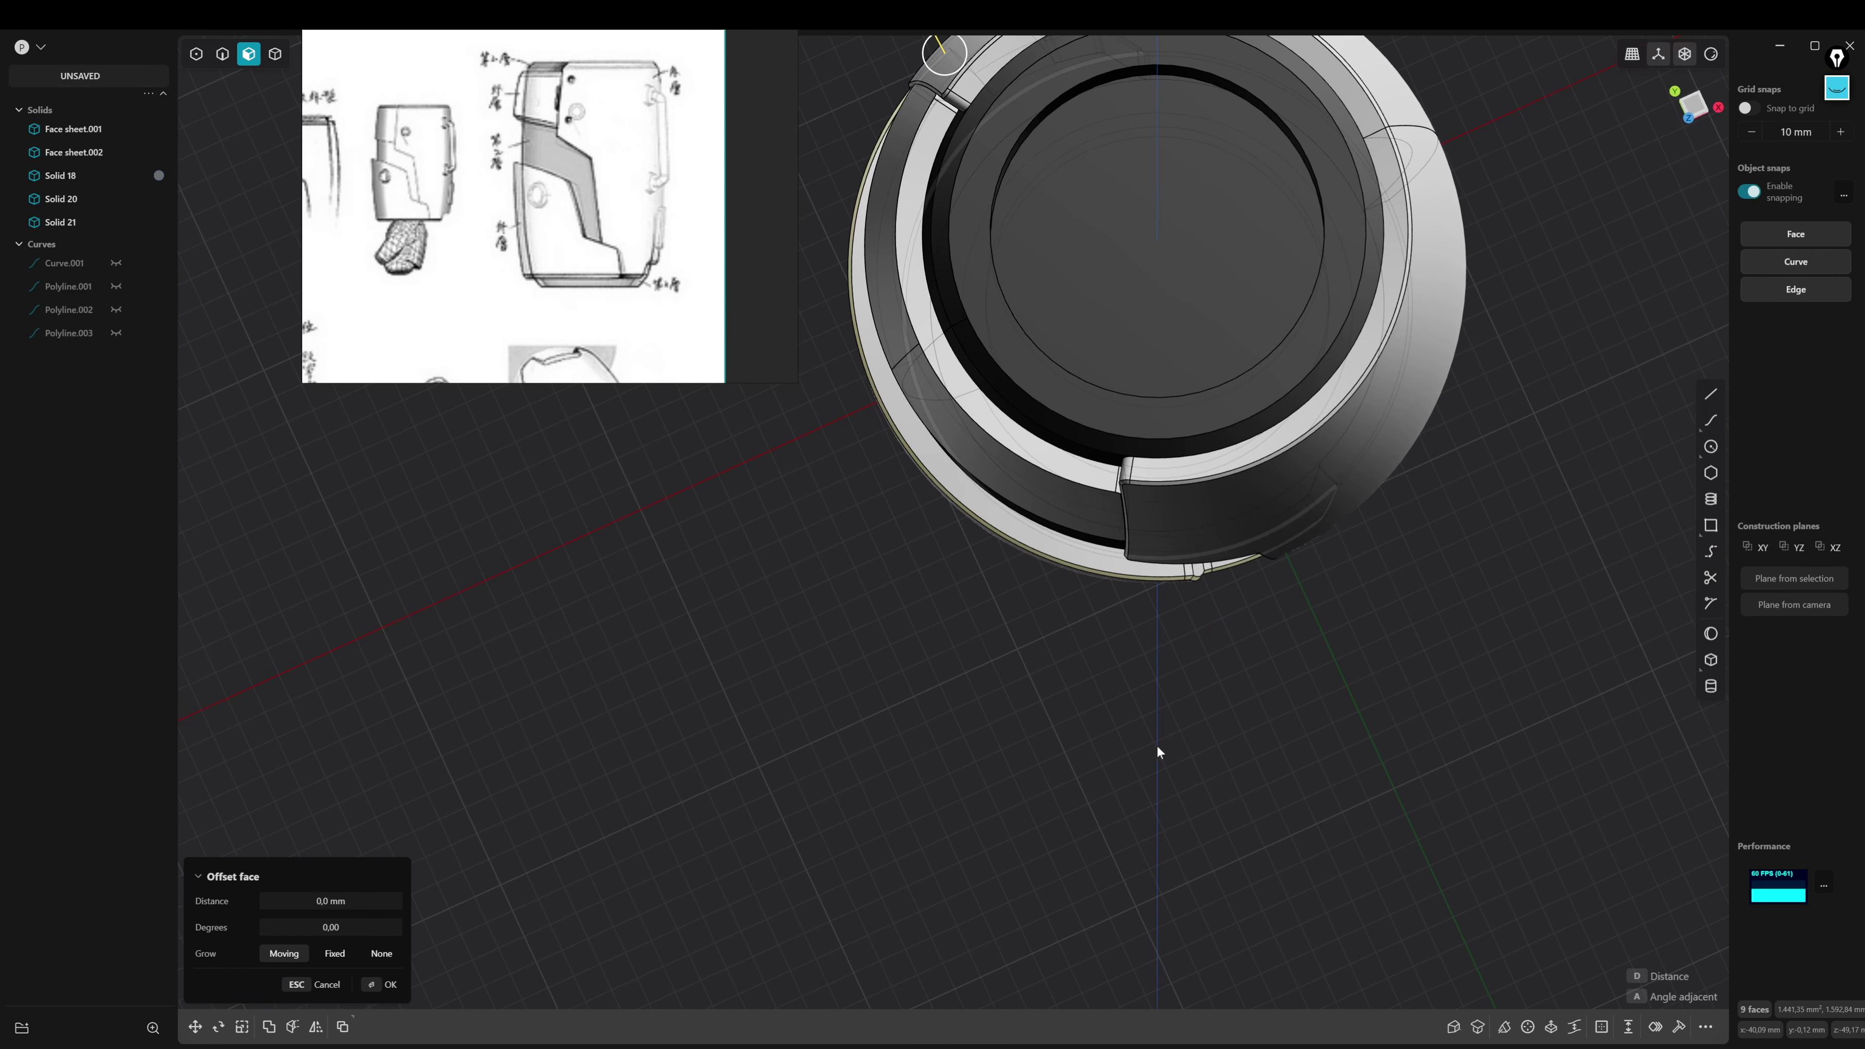
Mirror Face sheet.001 to create a matching copy of that panel
{"action": "key", "text": "Escape"}
{"action": "mouse_move", "coordinate": [1180, 823]}
{"action": "middle_mouse_down"}
{"action": "mouse_move", "coordinate": [1316, 570]}
{"action": "mouse_move", "coordinate": [1197, 791]}
{"action": "middle_mouse_up"}
{"action": "left_click", "coordinate": [1316, 570]}
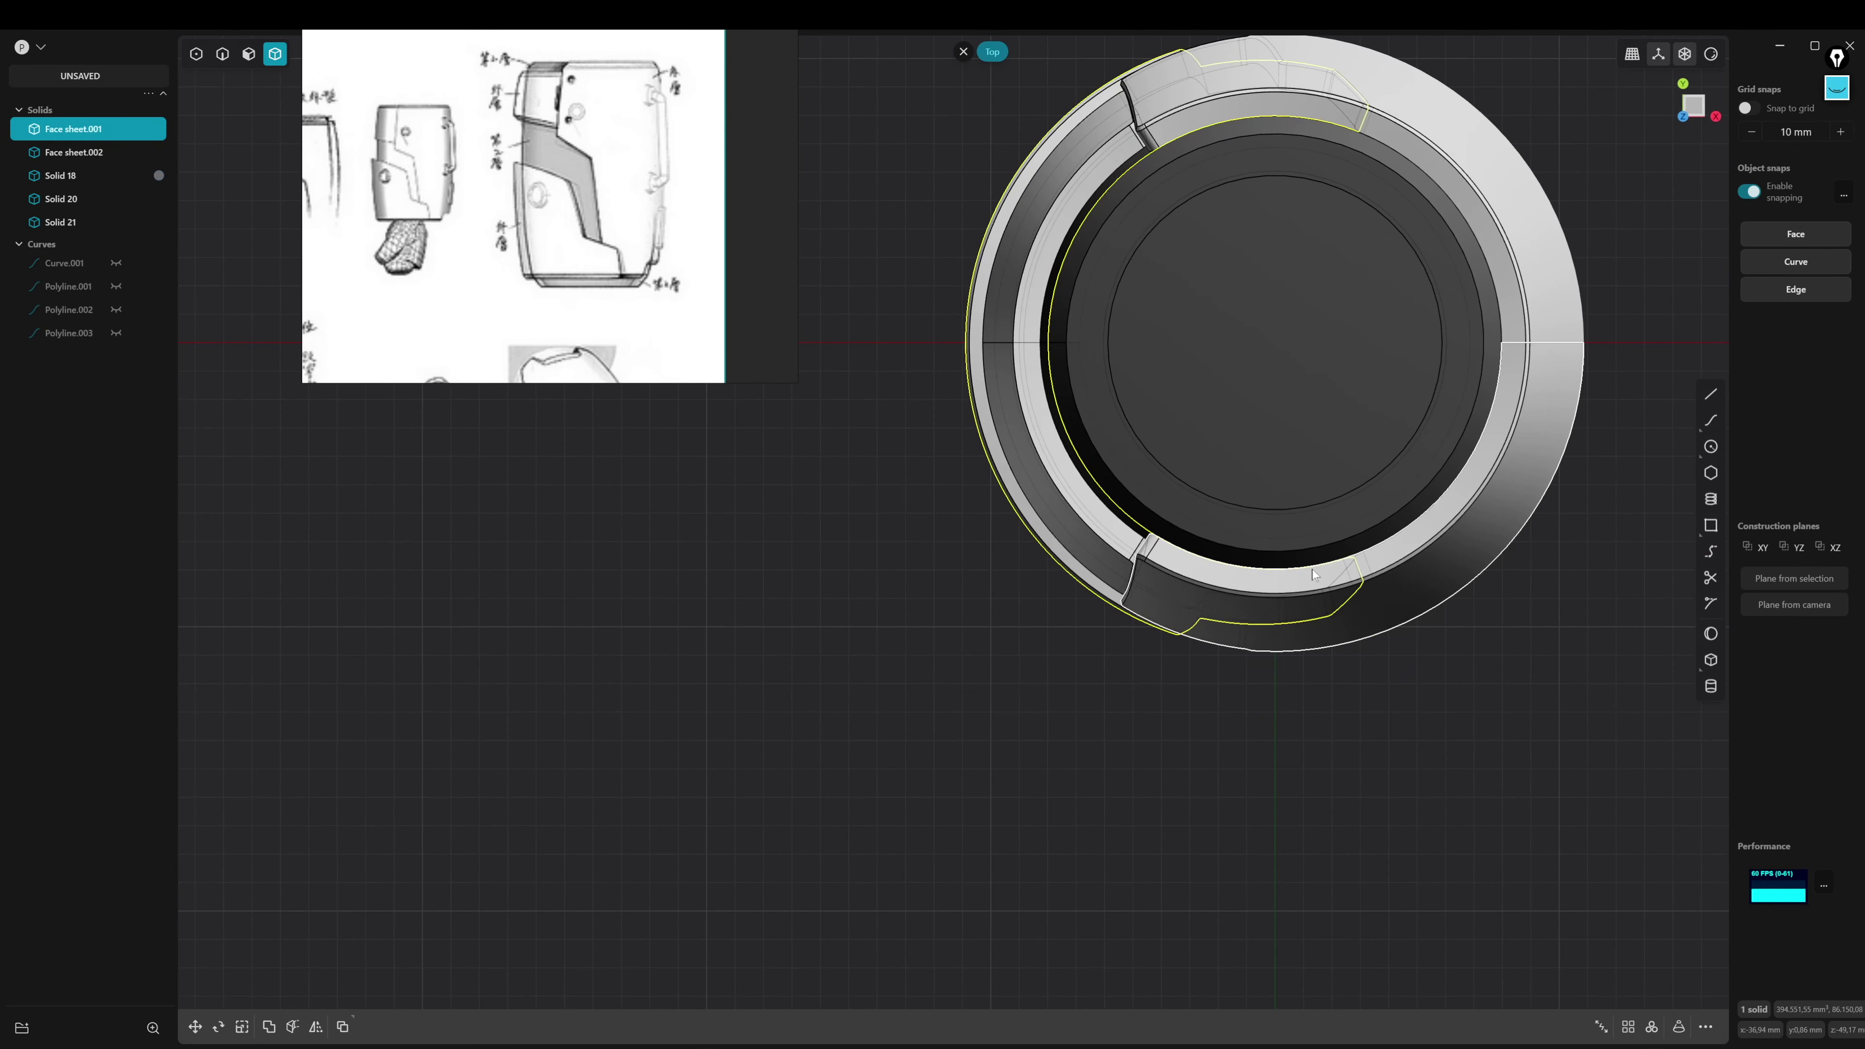
{"action": "scroll", "coordinate": [1197, 791], "scroll_direction": "up", "scroll_amount": 3}
{"action": "key", "text": "alt+x"}
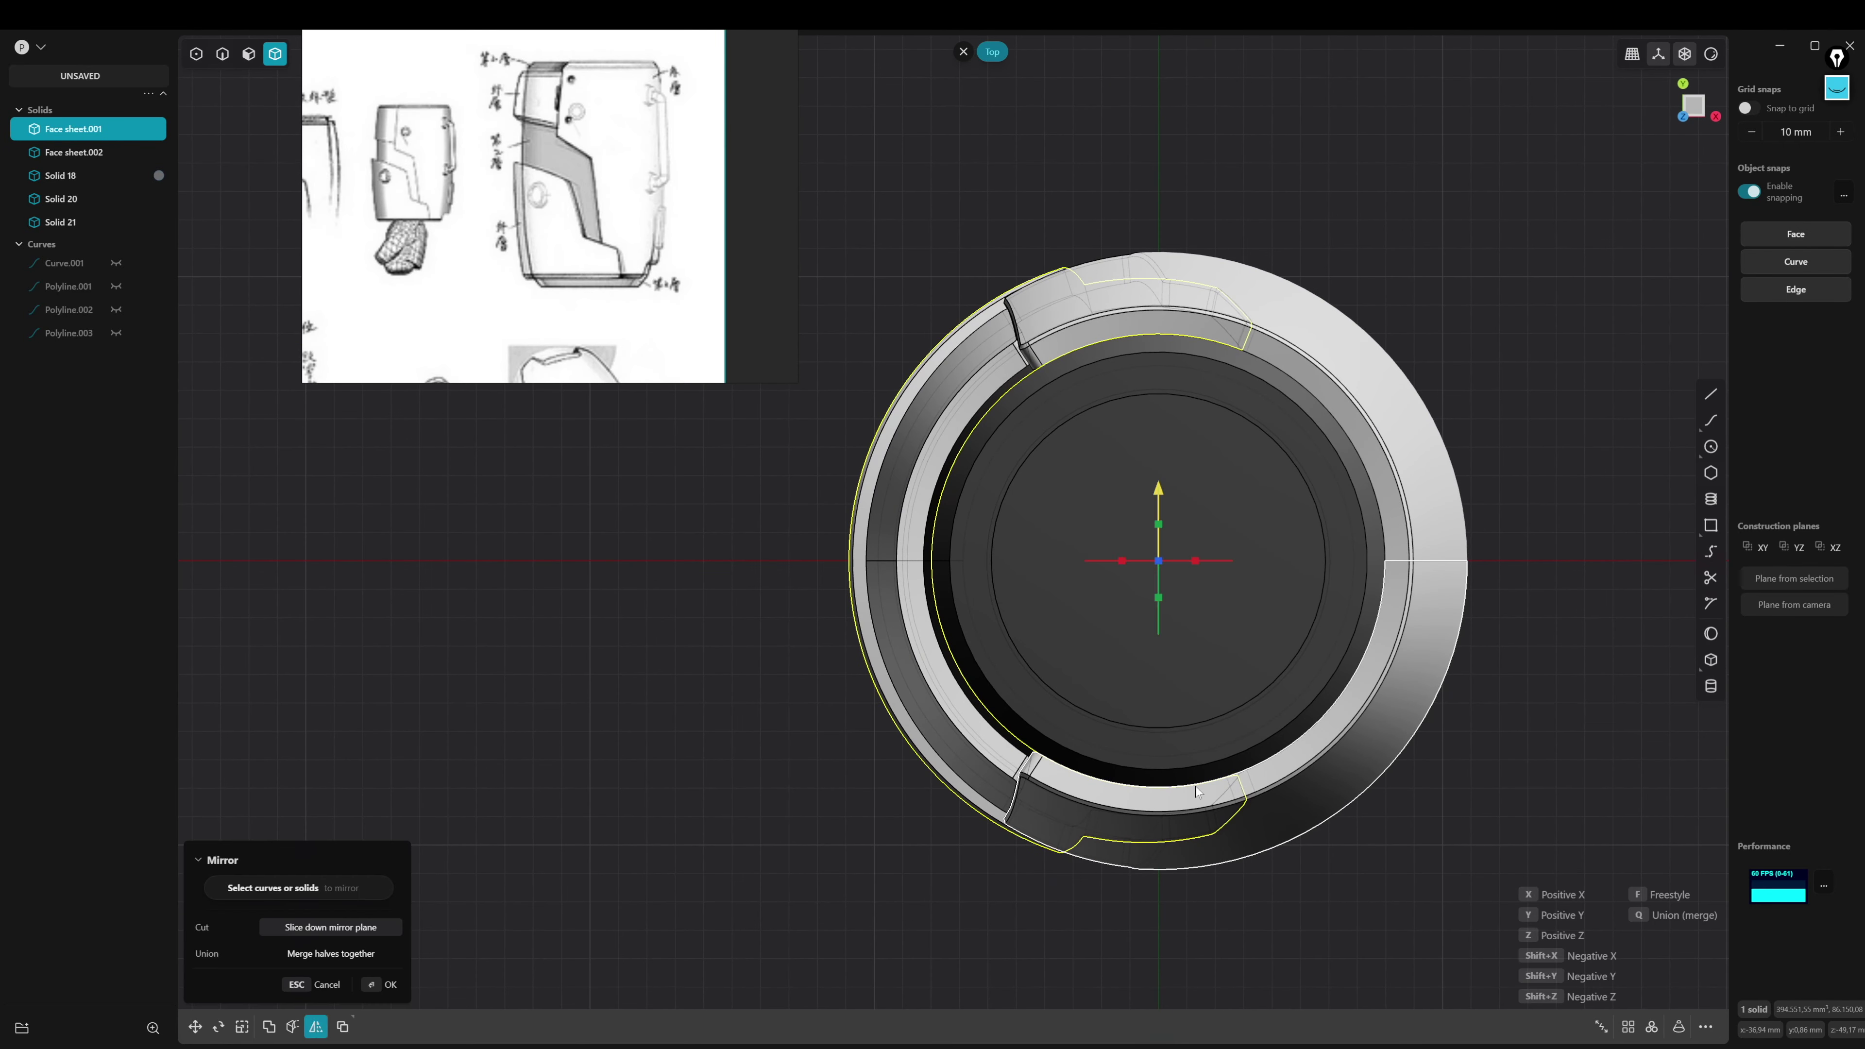
{"action": "mouse_move", "coordinate": [1197, 791]}
{"action": "middle_mouse_down"}
{"action": "mouse_move", "coordinate": [1469, 408]}
{"action": "mouse_move", "coordinate": [1462, 446]}
{"action": "mouse_move", "coordinate": [1553, 495]}
{"action": "mouse_move", "coordinate": [1417, 579]}
{"action": "mouse_move", "coordinate": [1109, 618]}
{"action": "mouse_move", "coordinate": [1180, 613]}
{"action": "middle_mouse_up"}
{"action": "key", "text": "Return"}
{"action": "left_click", "coordinate": [1486, 569]}
Select the barrel's top rim edge chain in edge mode for filleting
{"action": "mouse_move", "coordinate": [1486, 569]}
{"action": "middle_mouse_down"}
{"action": "mouse_move", "coordinate": [1129, 639]}
{"action": "mouse_move", "coordinate": [1280, 512]}
{"action": "mouse_move", "coordinate": [1409, 616]}
{"action": "mouse_move", "coordinate": [1180, 517]}
{"action": "mouse_move", "coordinate": [1276, 465]}
{"action": "mouse_move", "coordinate": [1327, 508]}
{"action": "mouse_move", "coordinate": [1324, 556]}
{"action": "mouse_move", "coordinate": [1292, 542]}
{"action": "mouse_move", "coordinate": [1260, 460]}
{"action": "mouse_move", "coordinate": [1203, 465]}
{"action": "mouse_move", "coordinate": [1253, 330]}
{"action": "middle_mouse_up"}
{"action": "scroll", "coordinate": [1214, 294], "scroll_direction": "down", "scroll_amount": 2}
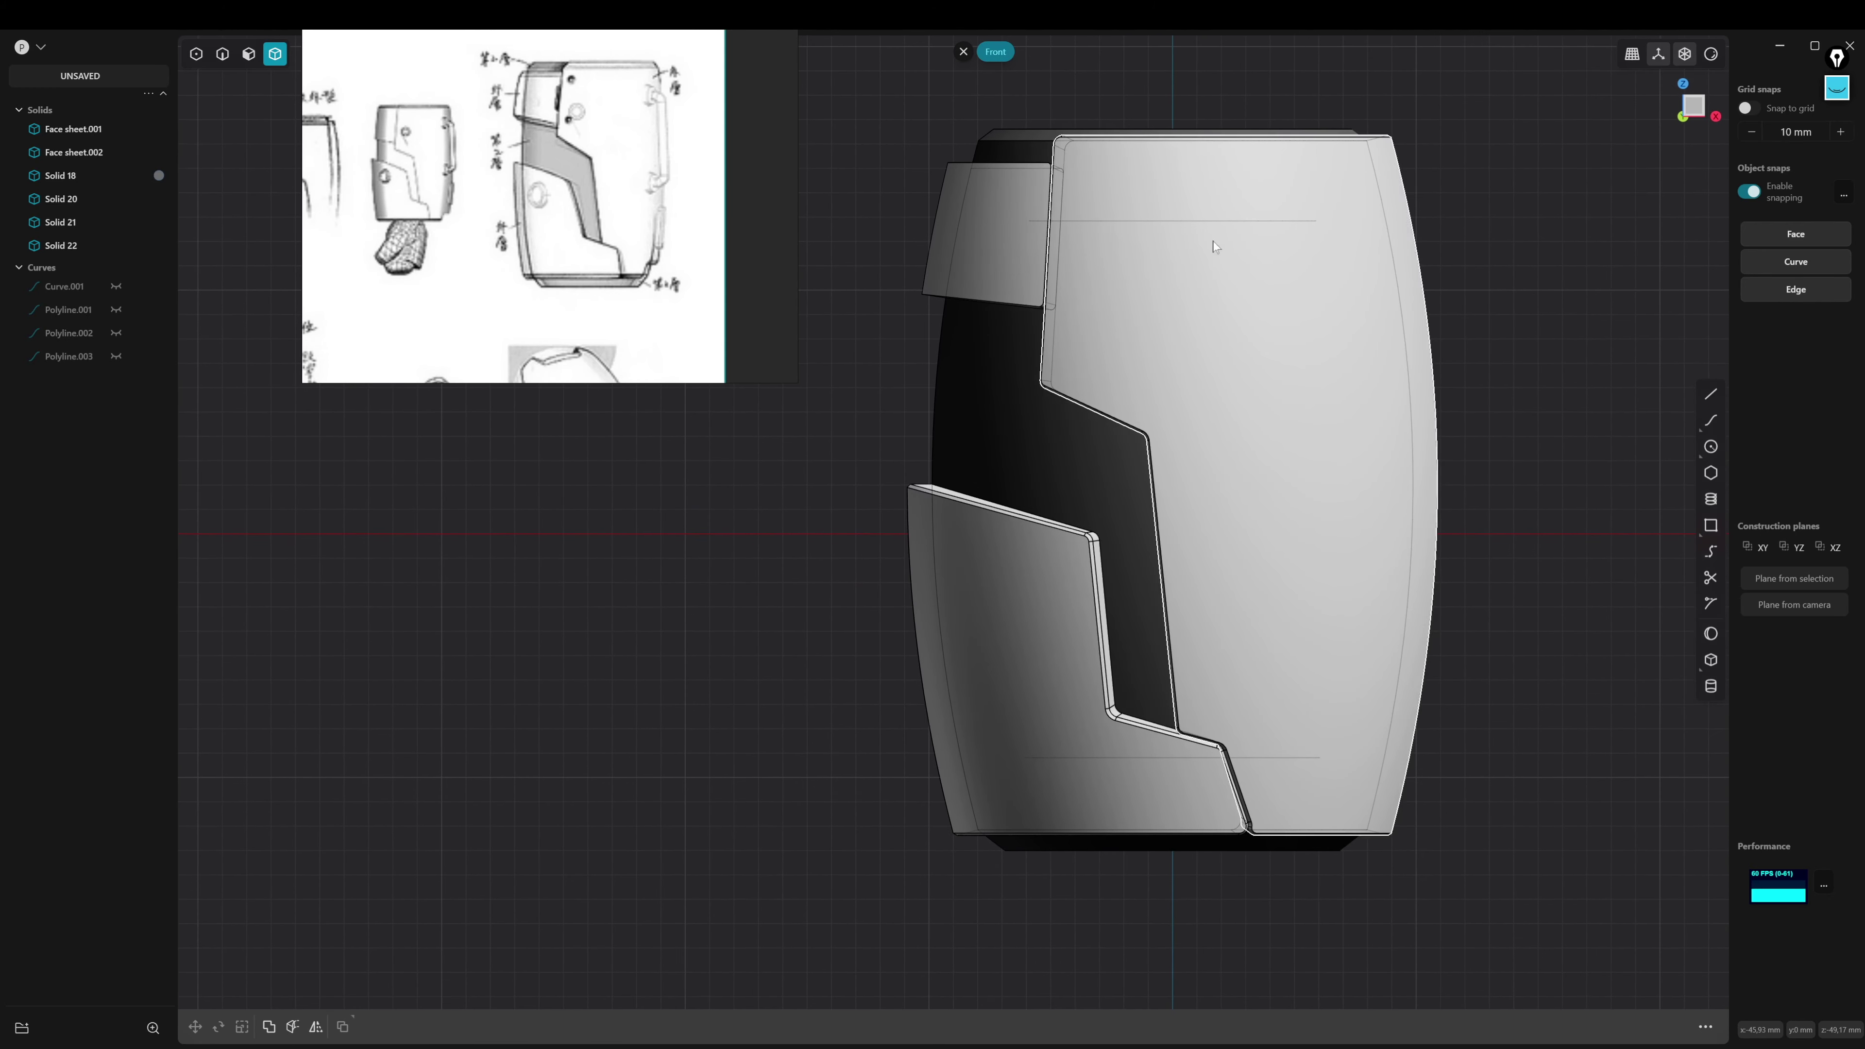
{"action": "mouse_move", "coordinate": [1465, 229]}
{"action": "middle_mouse_down"}
{"action": "mouse_move", "coordinate": [1154, 382]}
{"action": "mouse_move", "coordinate": [1174, 581]}
{"action": "mouse_move", "coordinate": [1016, 421]}
{"action": "mouse_move", "coordinate": [1096, 458]}
{"action": "mouse_move", "coordinate": [1074, 462]}
{"action": "mouse_move", "coordinate": [1003, 628]}
{"action": "mouse_move", "coordinate": [657, 506]}
{"action": "middle_mouse_up"}
{"action": "scroll", "coordinate": [1154, 382], "scroll_direction": "up", "scroll_amount": 3}
{"action": "scroll", "coordinate": [1096, 458], "scroll_direction": "up", "scroll_amount": 3}
{"action": "key", "text": "2"}
{"action": "left_click", "coordinate": [1015, 456]}
{"action": "key", "text": "f"}
Fillet the ten rim edges by about 1.27 mm and view the model from the right
{"action": "left_click_drag", "start_coordinate": [658, 509], "coordinate": [620, 515]}
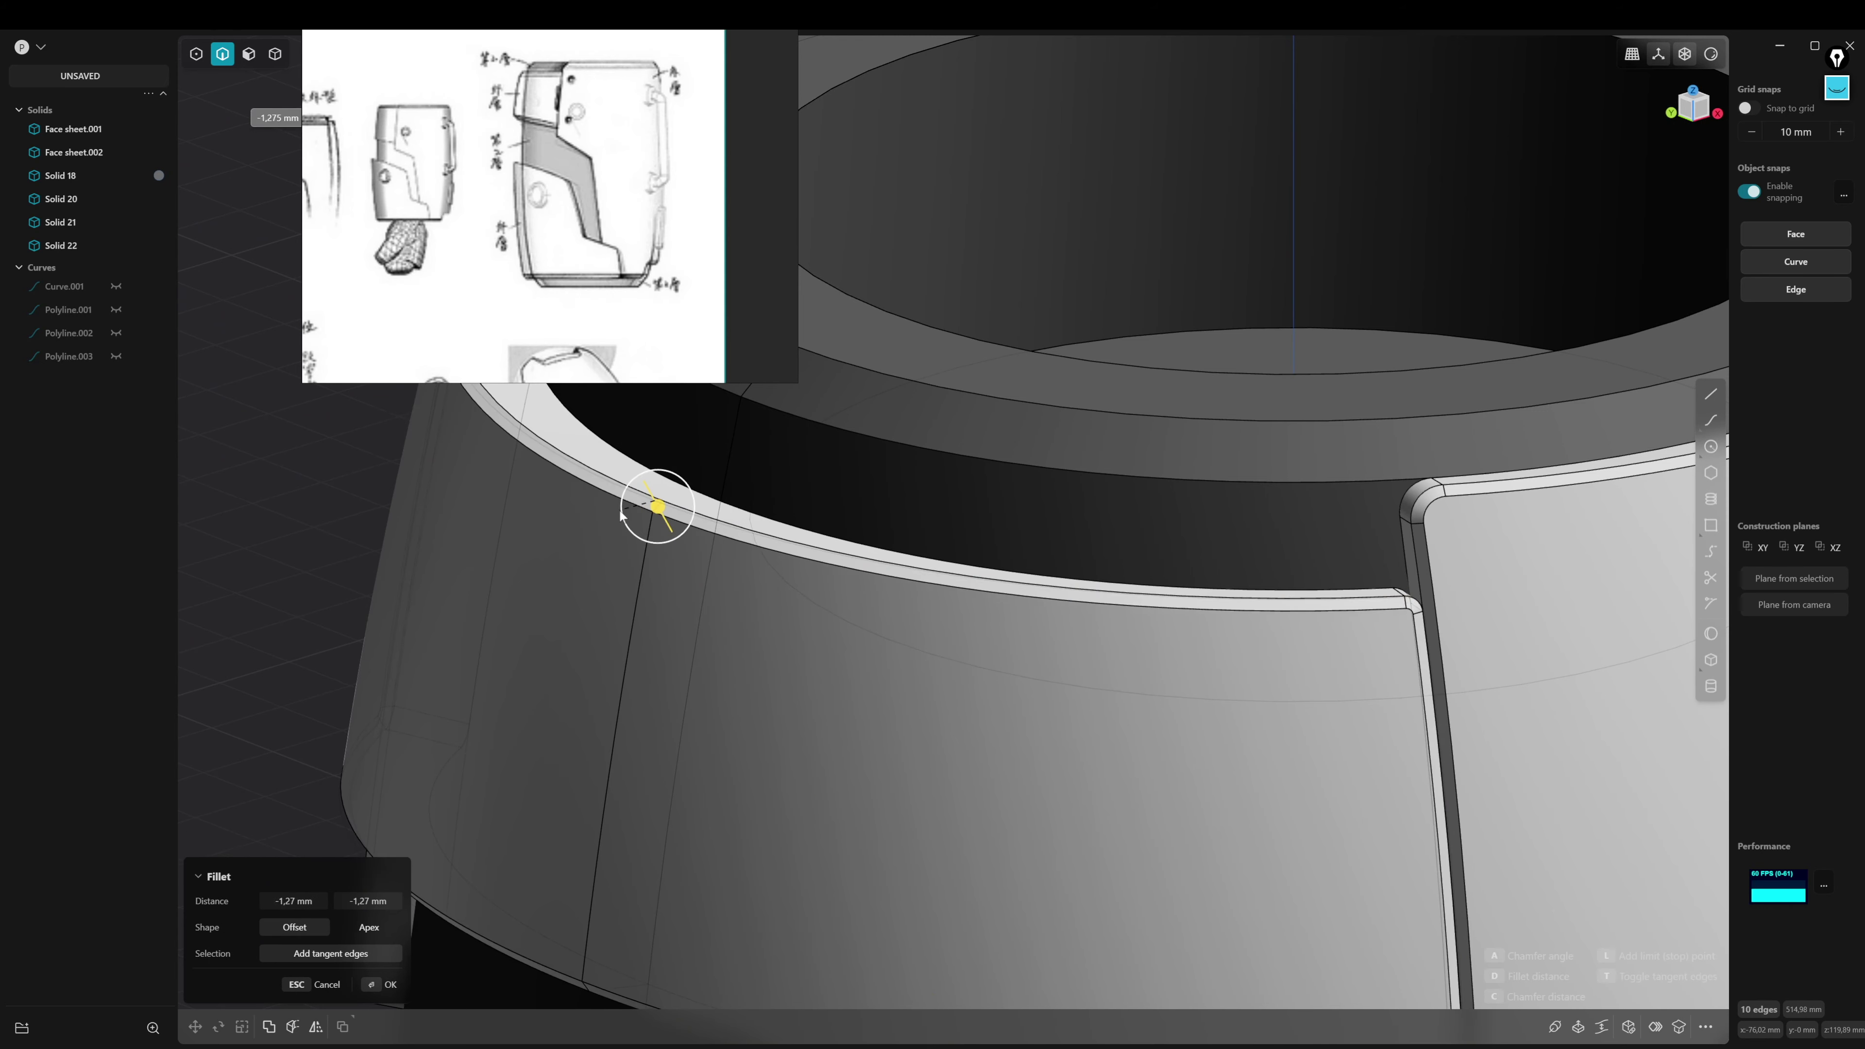
{"action": "scroll", "coordinate": [887, 471], "scroll_direction": "down", "scroll_amount": 5}
{"action": "middle_click_drag", "start_coordinate": [887, 471], "coordinate": [1362, 524]}
{"action": "scroll", "coordinate": [1362, 525], "scroll_direction": "down", "scroll_amount": 2}
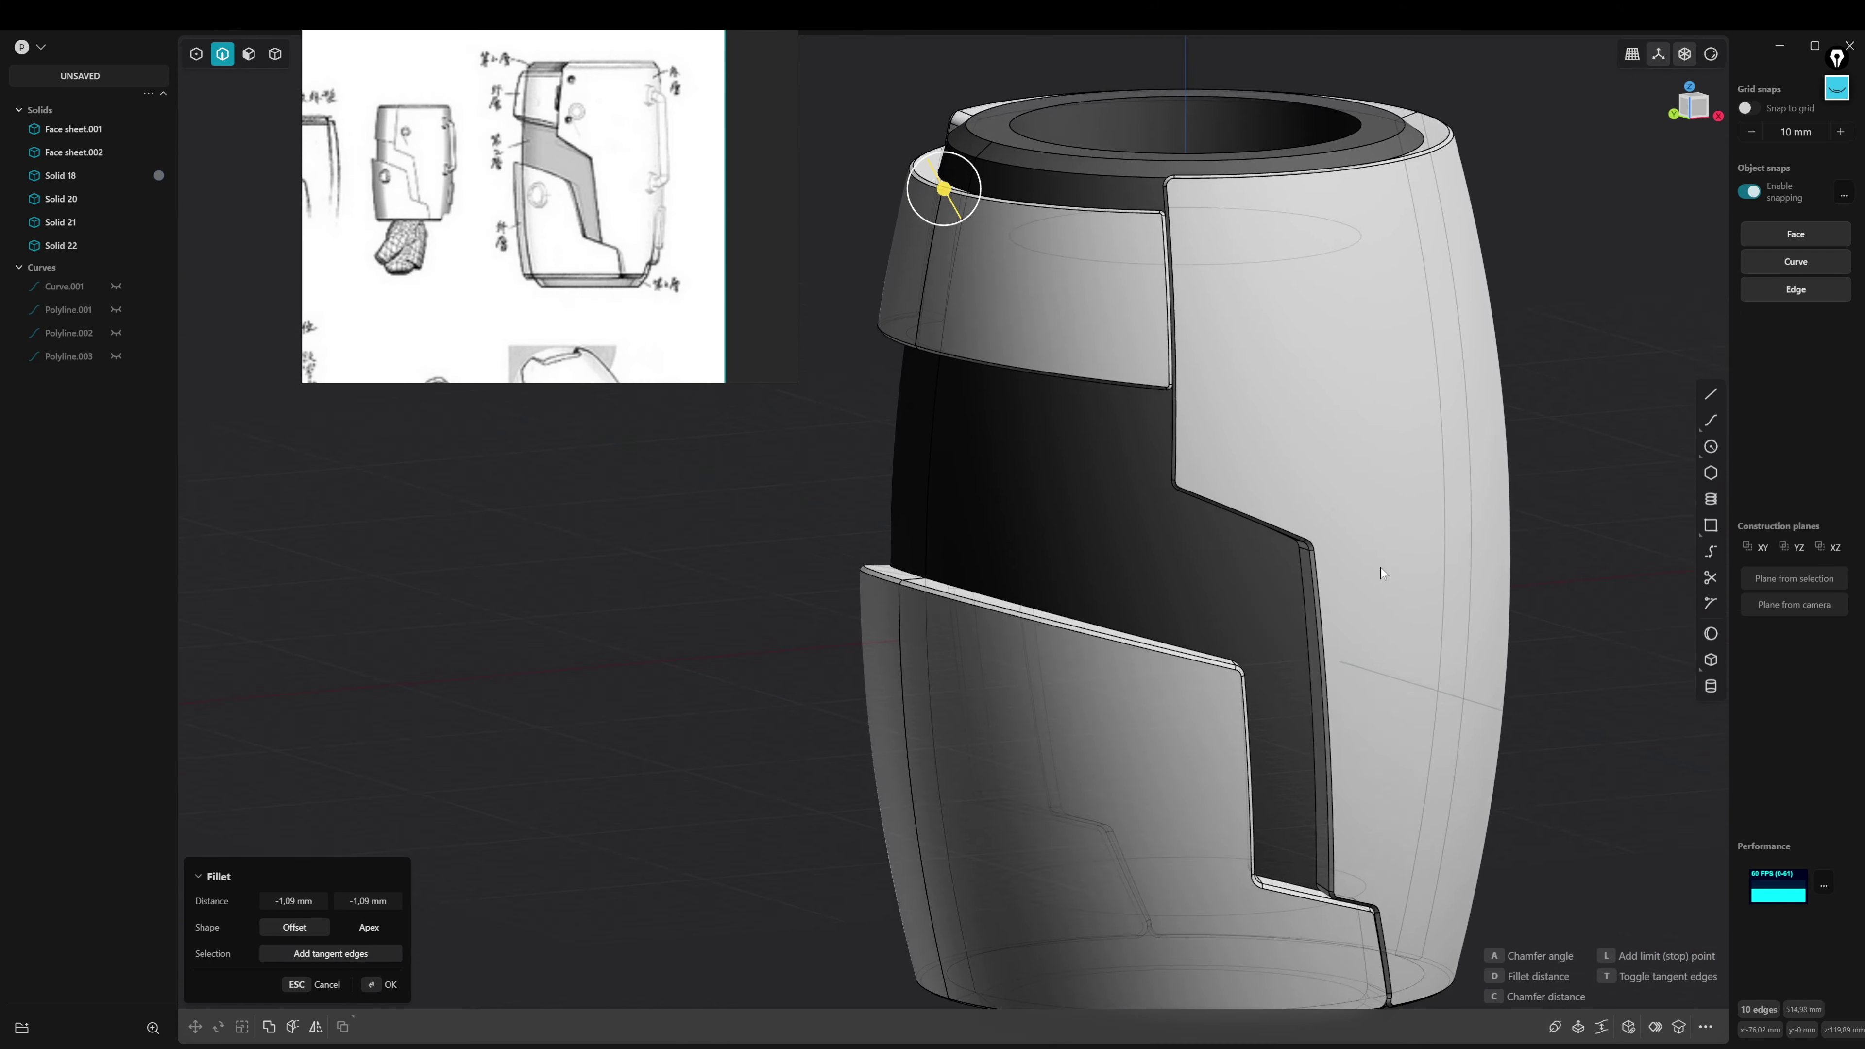
{"action": "middle_click_drag", "start_coordinate": [1359, 706], "coordinate": [1647, 441]}
{"action": "key", "text": "Return"}
{"action": "key", "text": "KP_3"}
{"action": "key", "text": "c"}
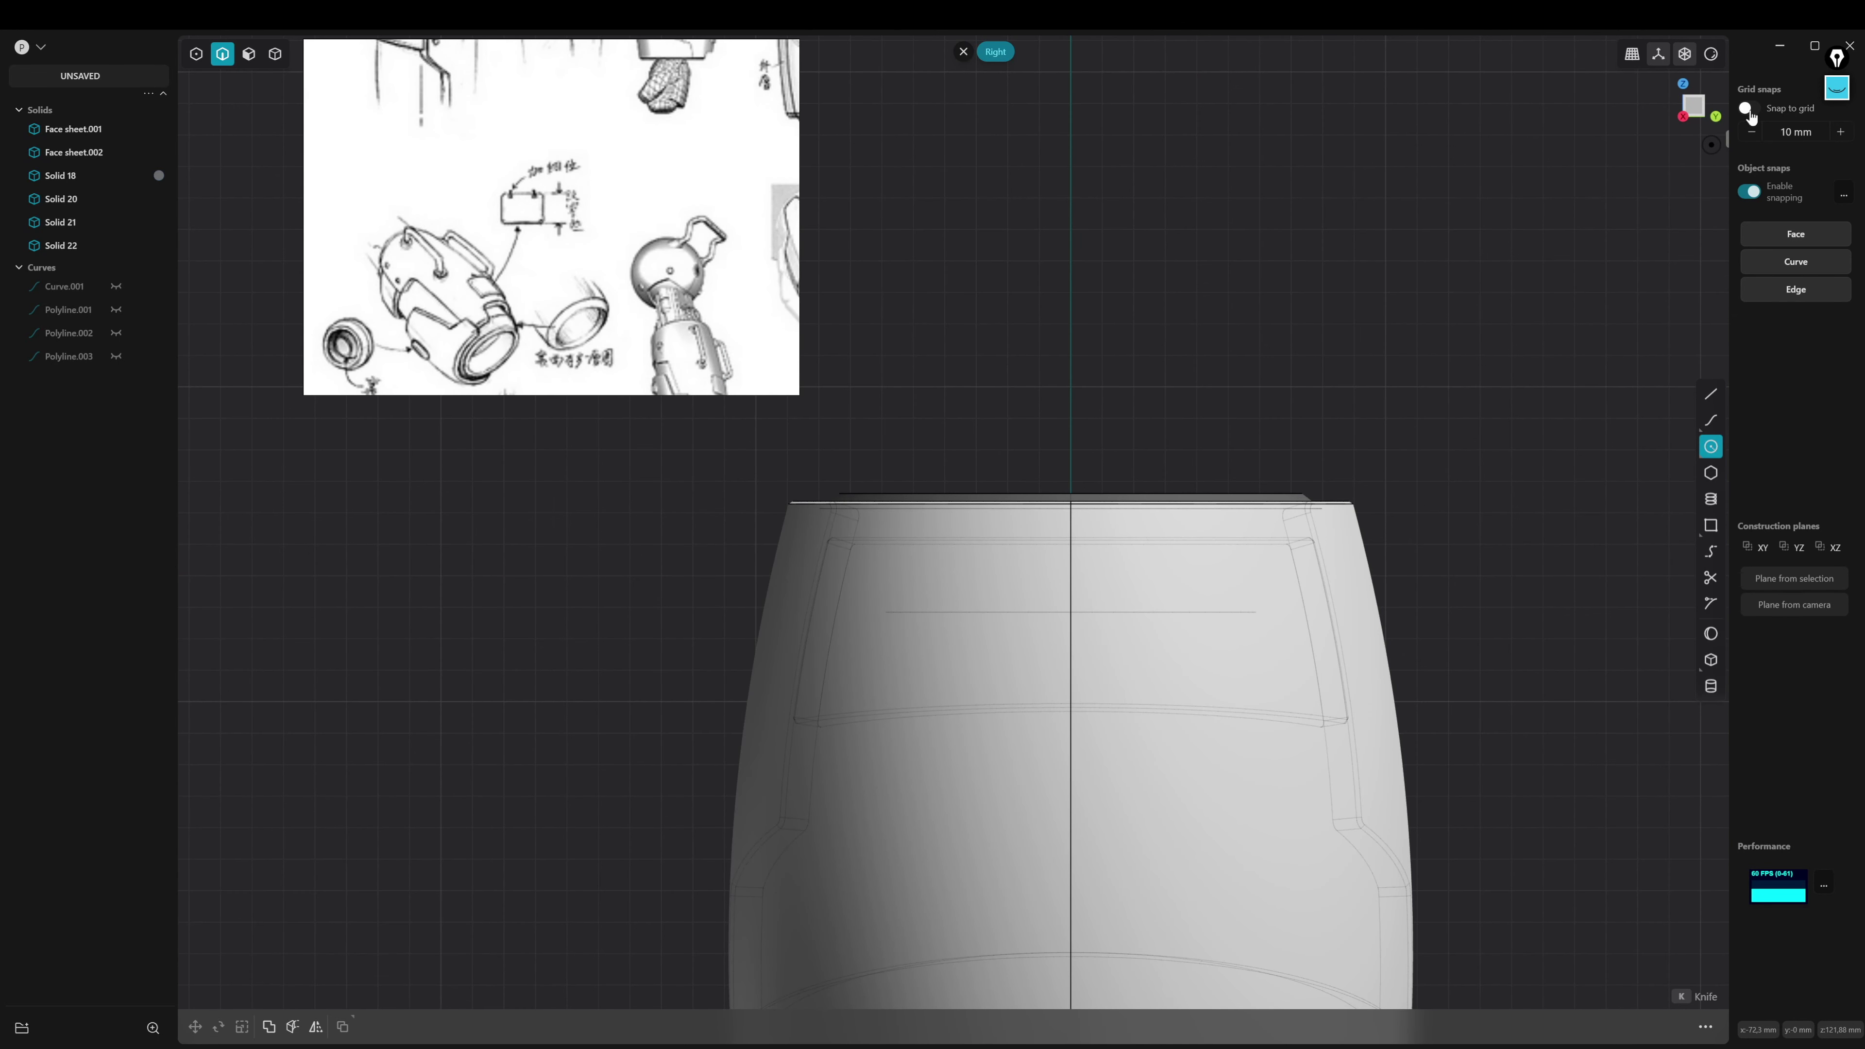
Draw Circle.001 in the Right view, centred above the barrel's opening
{"action": "left_click", "coordinate": [1073, 295]}
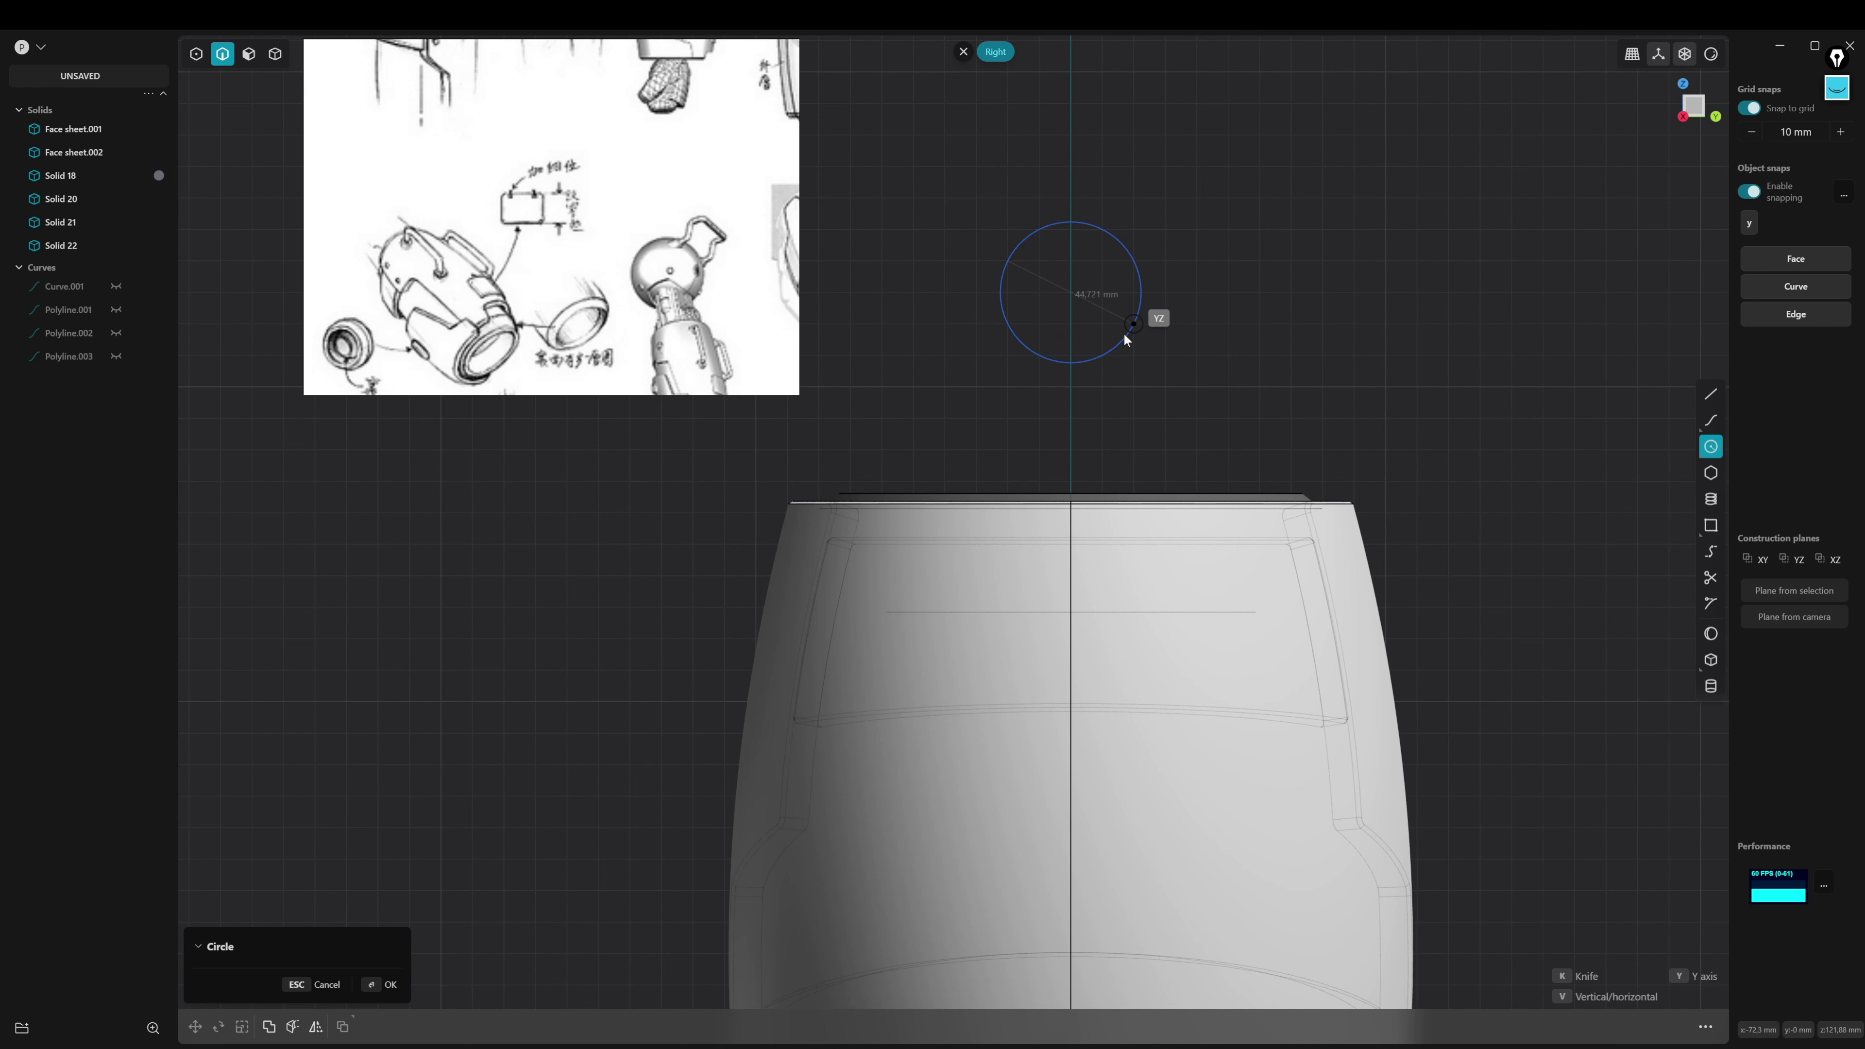
{"action": "left_click", "coordinate": [1067, 361]}
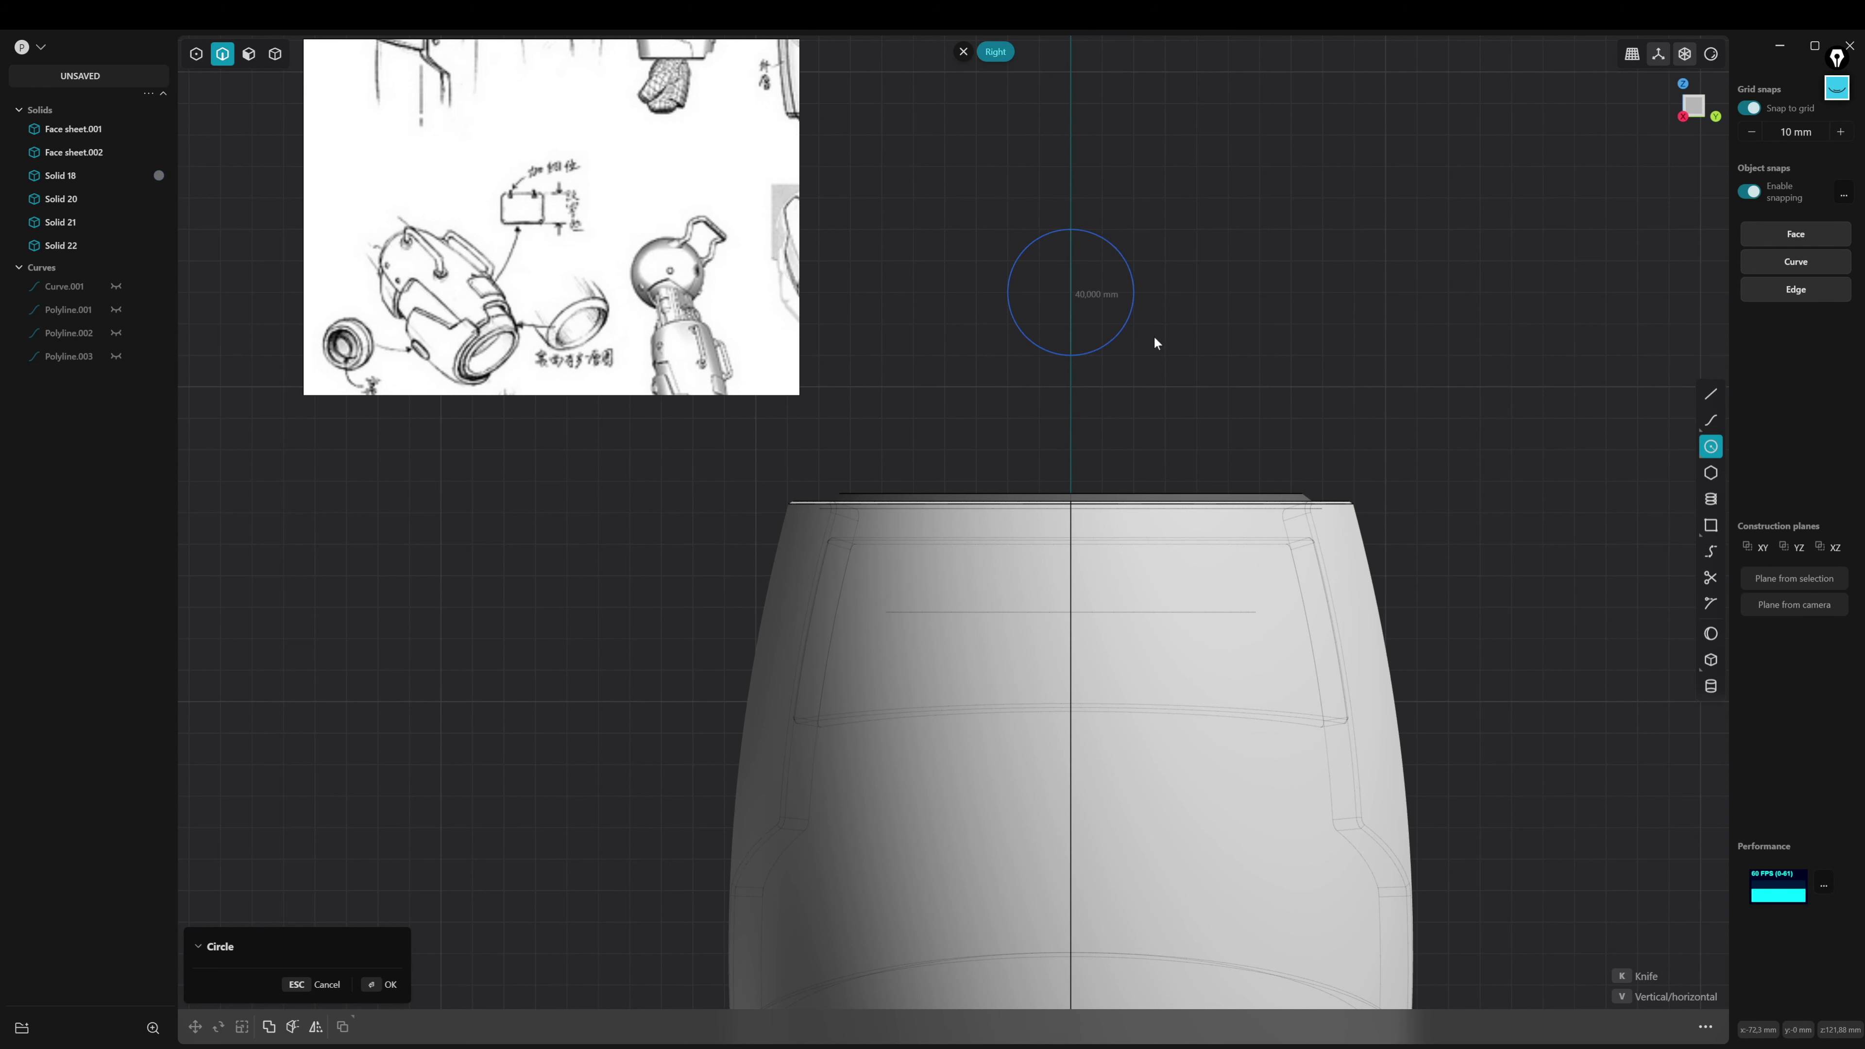
{"action": "scroll", "coordinate": [1155, 336], "scroll_direction": "down", "scroll_amount": 3}
{"action": "mouse_move", "coordinate": [1318, 459]}
{"action": "middle_mouse_down"}
{"action": "mouse_move", "coordinate": [1327, 340]}
{"action": "mouse_move", "coordinate": [1291, 560]}
{"action": "middle_mouse_up"}
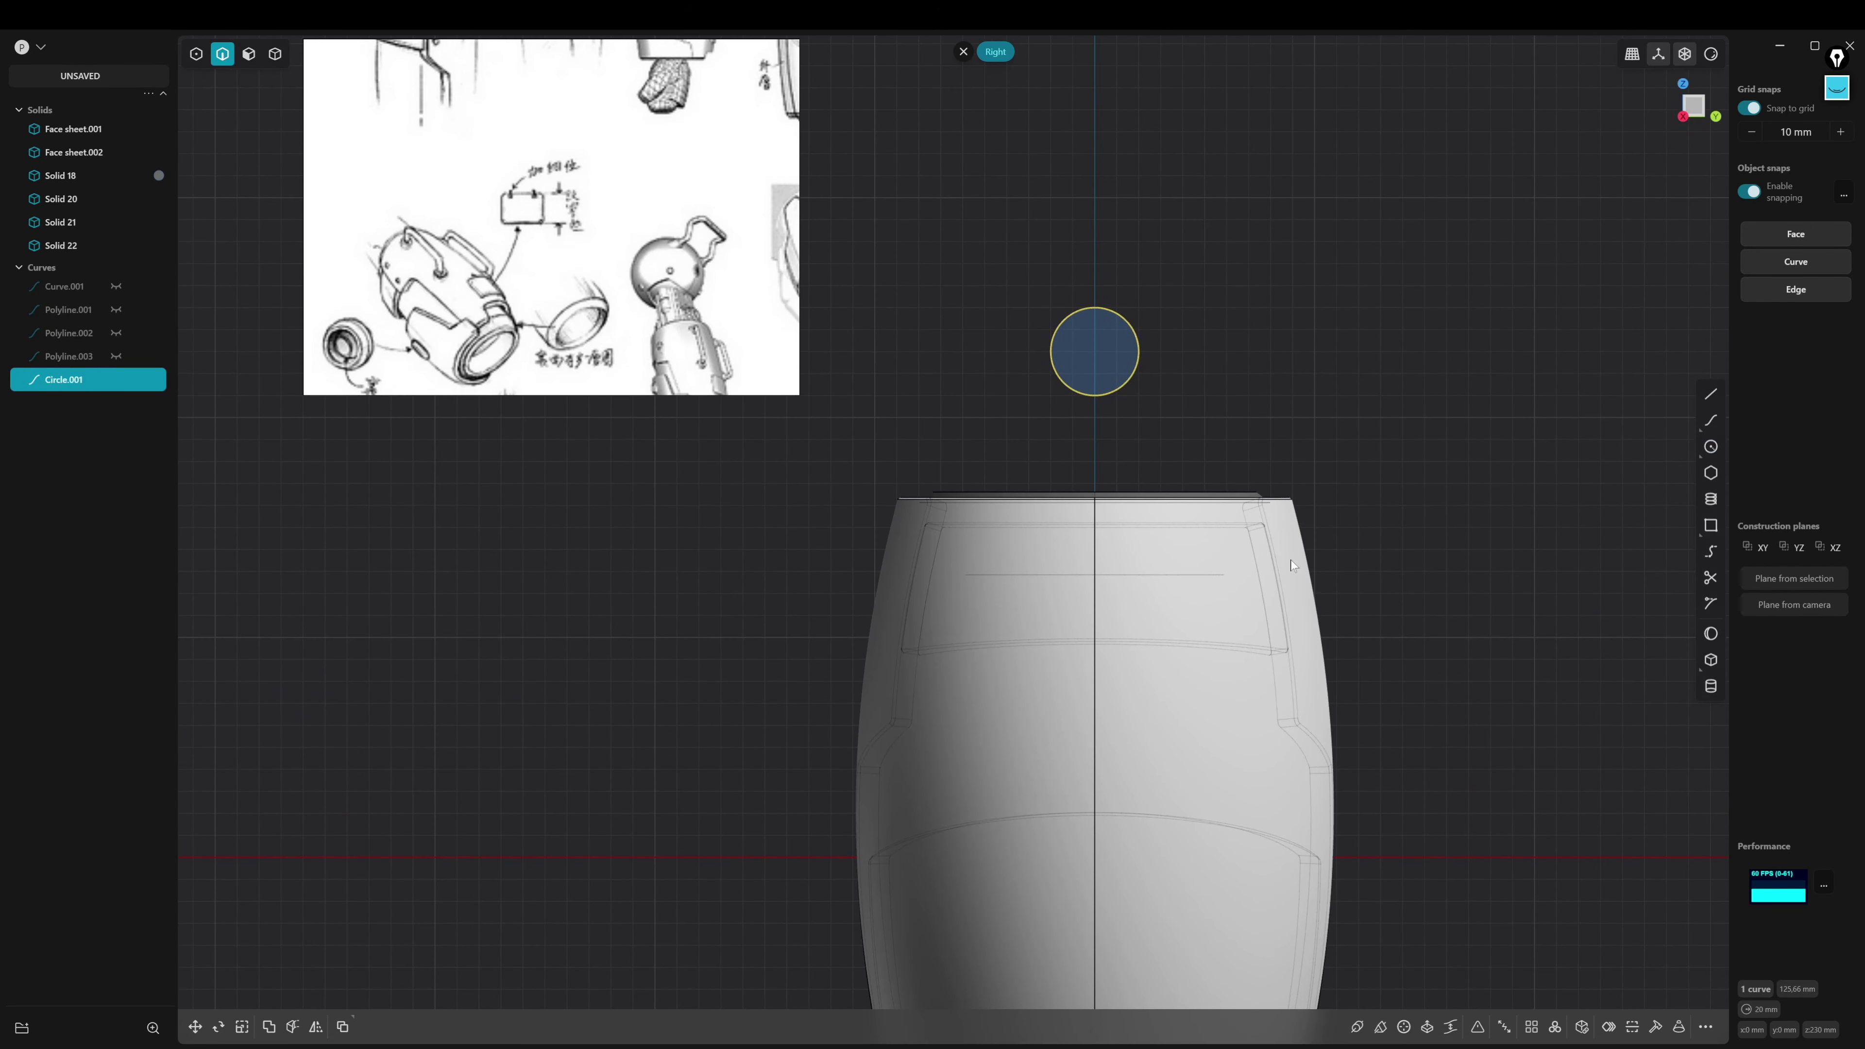
{"action": "scroll", "coordinate": [1238, 459], "scroll_direction": "up", "scroll_amount": 2}
{"action": "middle_click_drag", "start_coordinate": [1208, 426], "coordinate": [1204, 472]}
{"action": "scroll", "coordinate": [1200, 408], "scroll_direction": "up", "scroll_amount": 2}
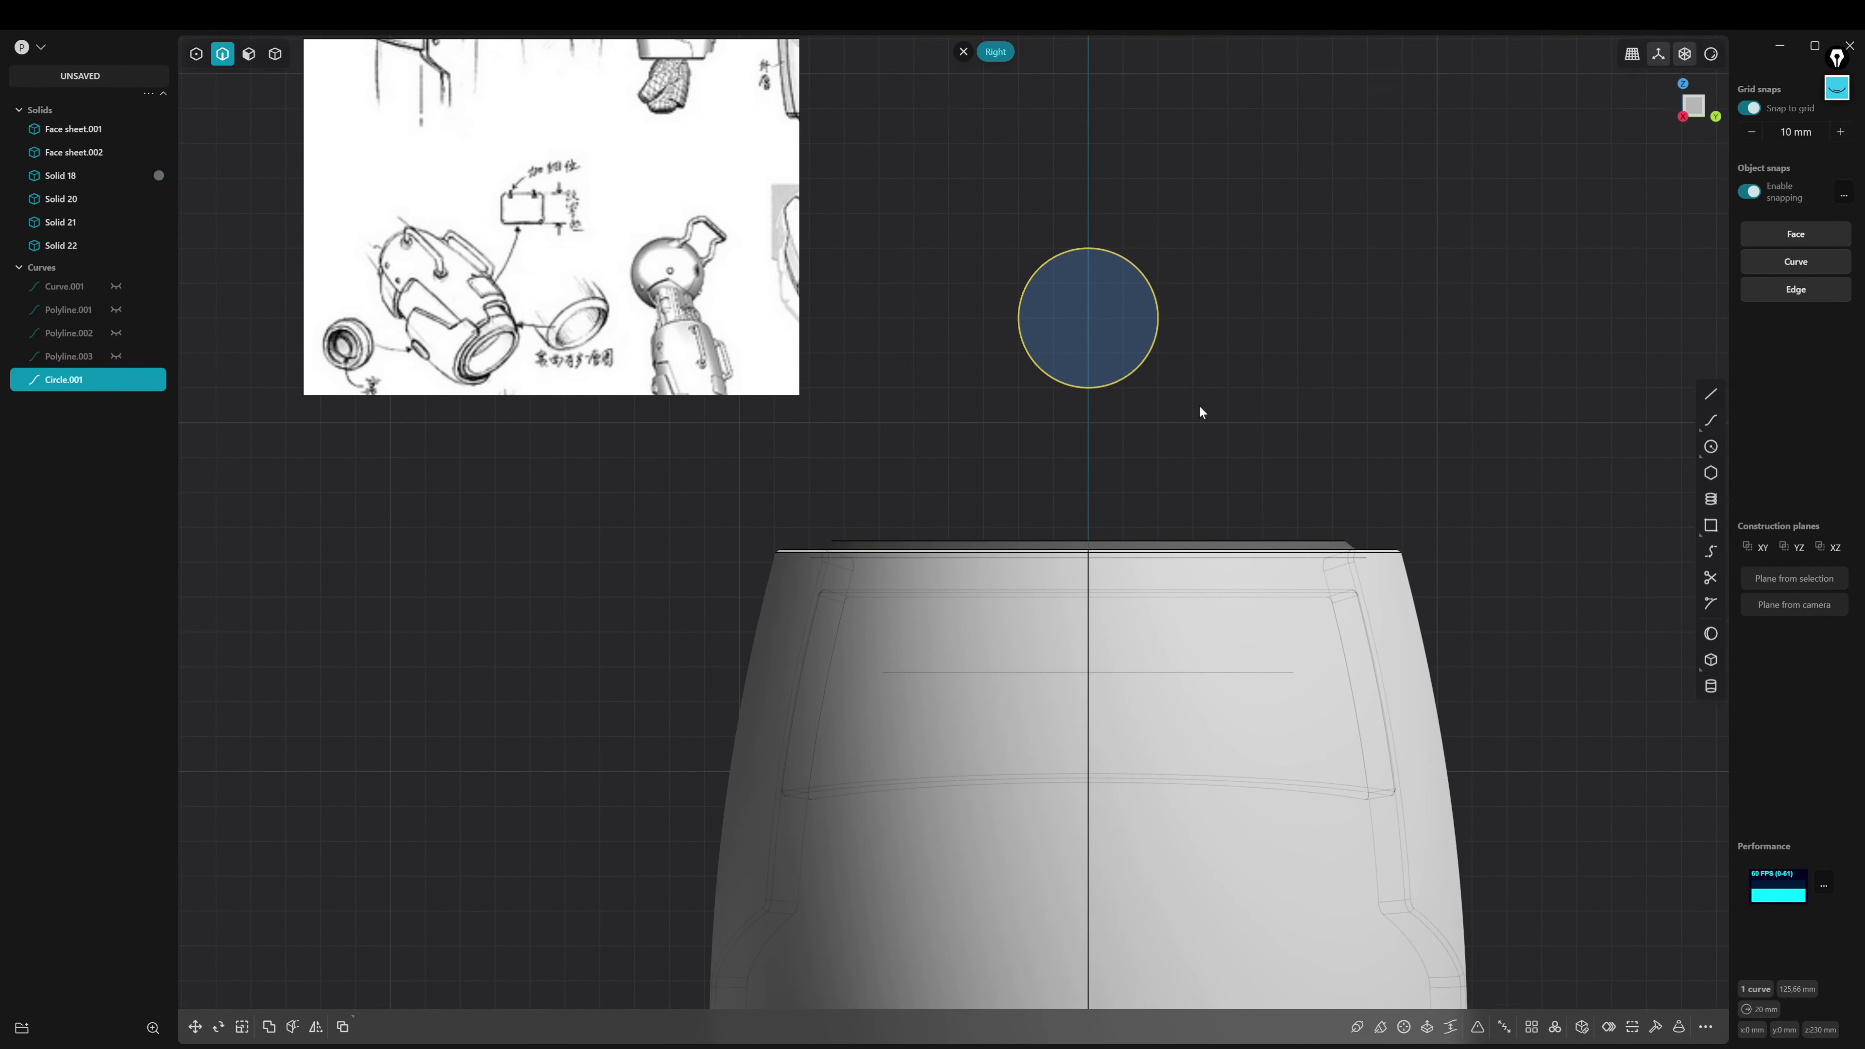
{"action": "mouse_move", "coordinate": [1126, 380]}
{"action": "middle_mouse_down"}
{"action": "mouse_move", "coordinate": [1159, 462]}
{"action": "mouse_move", "coordinate": [1042, 431]}
{"action": "mouse_move", "coordinate": [1081, 445]}
{"action": "mouse_move", "coordinate": [1016, 490]}
{"action": "mouse_move", "coordinate": [1029, 436]}
{"action": "mouse_move", "coordinate": [1049, 432]}
{"action": "mouse_move", "coordinate": [975, 614]}
{"action": "mouse_move", "coordinate": [1032, 605]}
{"action": "mouse_move", "coordinate": [1026, 539]}
{"action": "middle_mouse_up"}
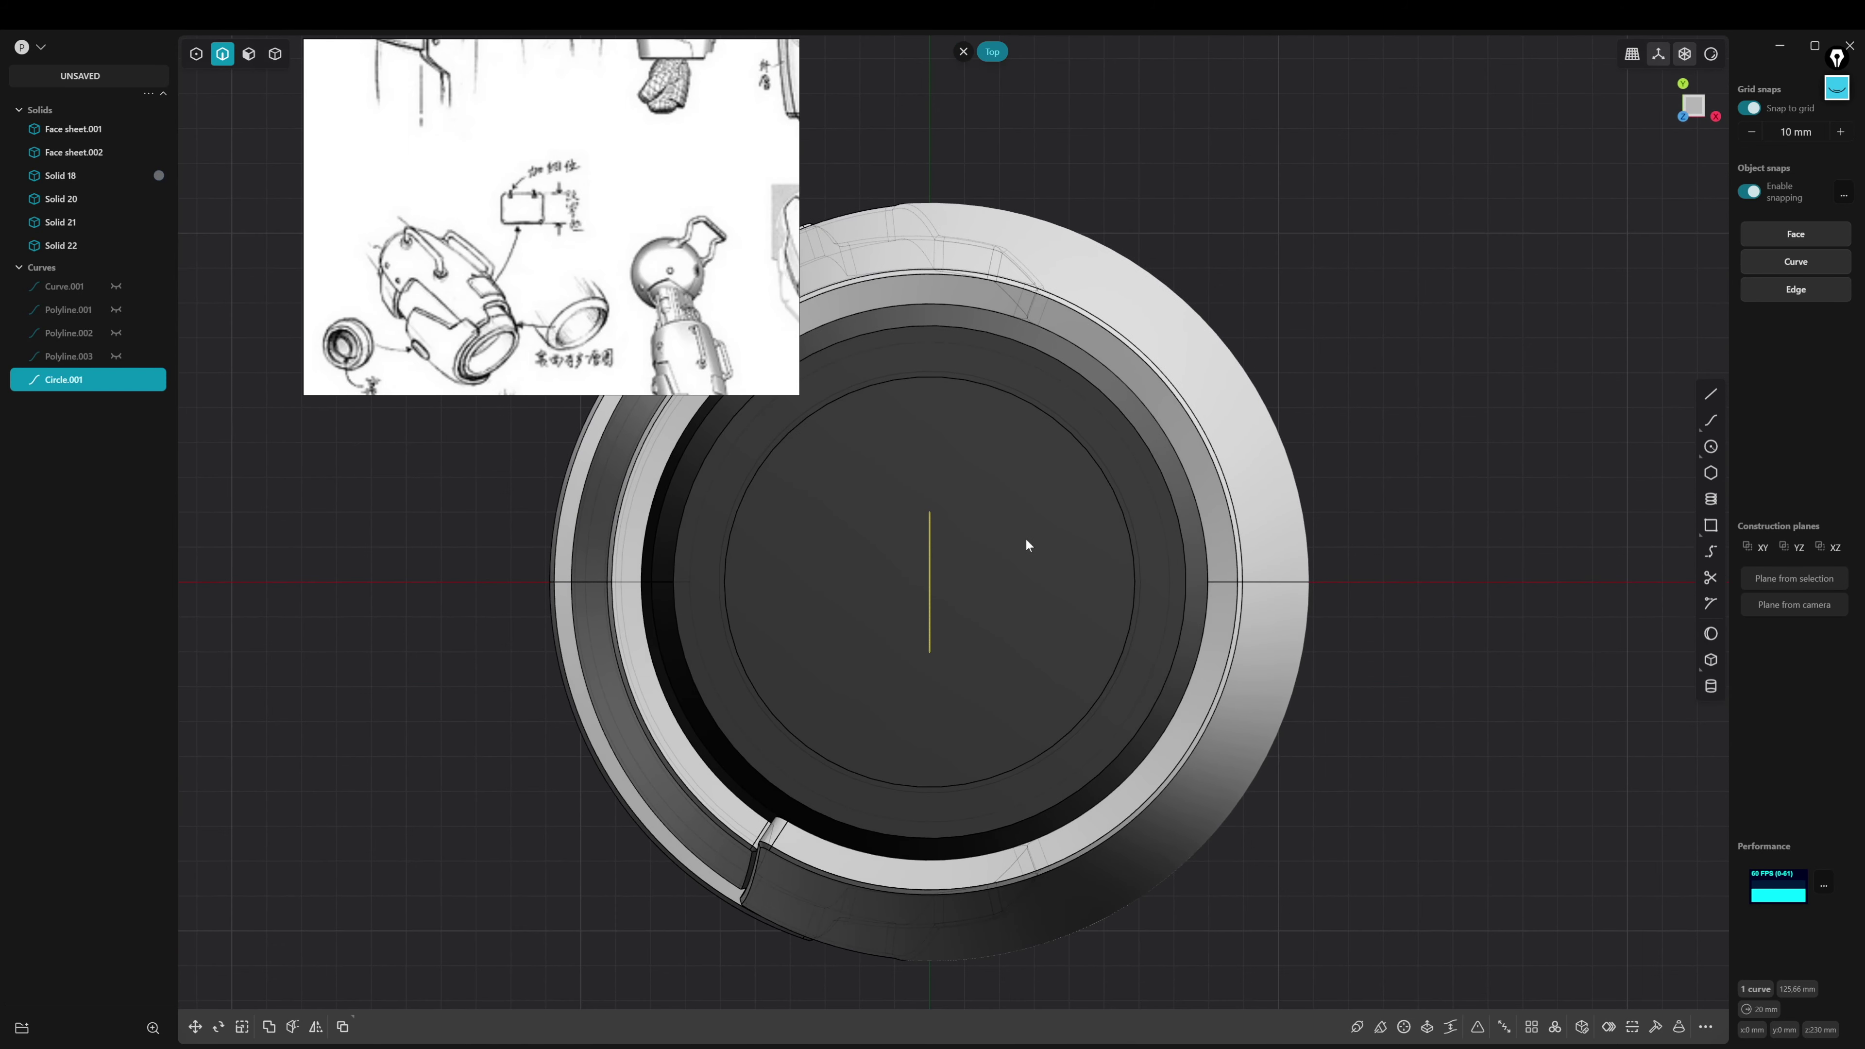
Move Circle.001 100 mm along the X axis
{"action": "key", "text": "g"}
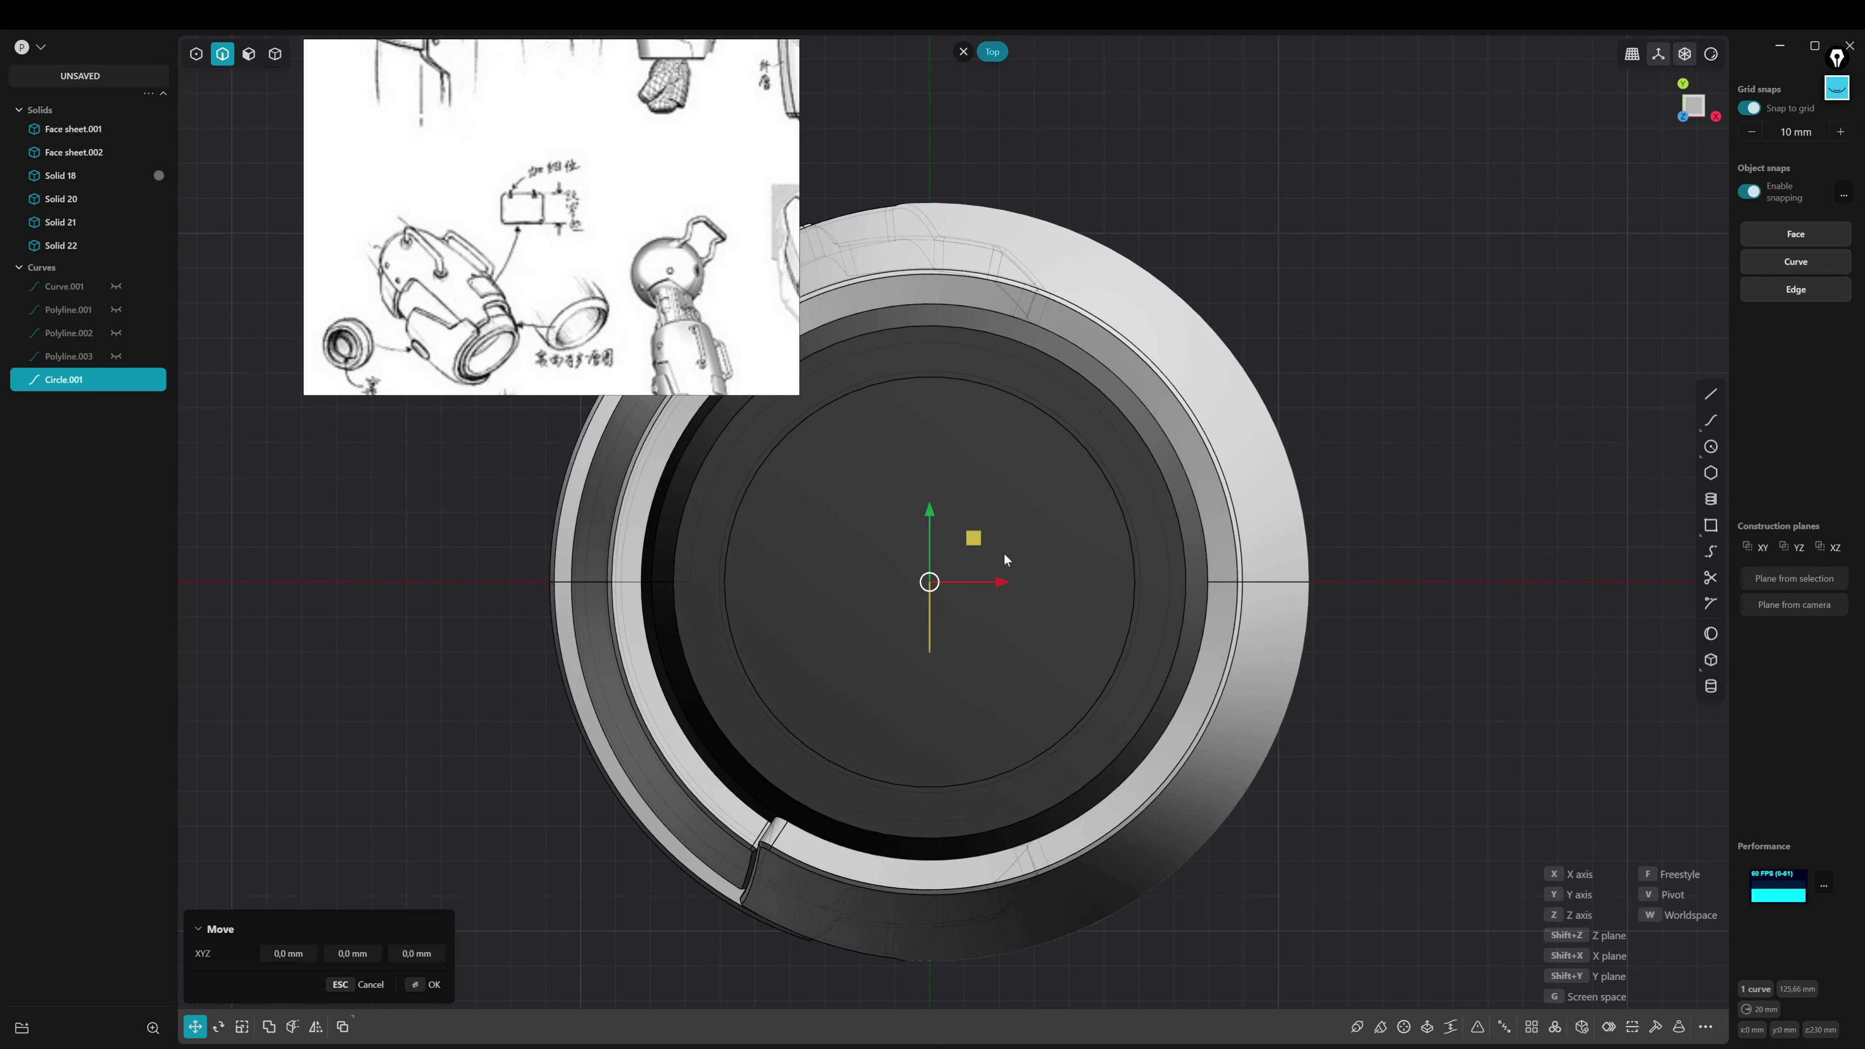
{"action": "left_click_drag", "start_coordinate": [1005, 586], "coordinate": [1338, 628]}
{"action": "mouse_move", "coordinate": [1341, 709]}
{"action": "middle_mouse_down"}
{"action": "mouse_move", "coordinate": [1322, 604]}
{"action": "mouse_move", "coordinate": [1155, 631]}
{"action": "mouse_move", "coordinate": [1236, 541]}
{"action": "middle_mouse_up"}
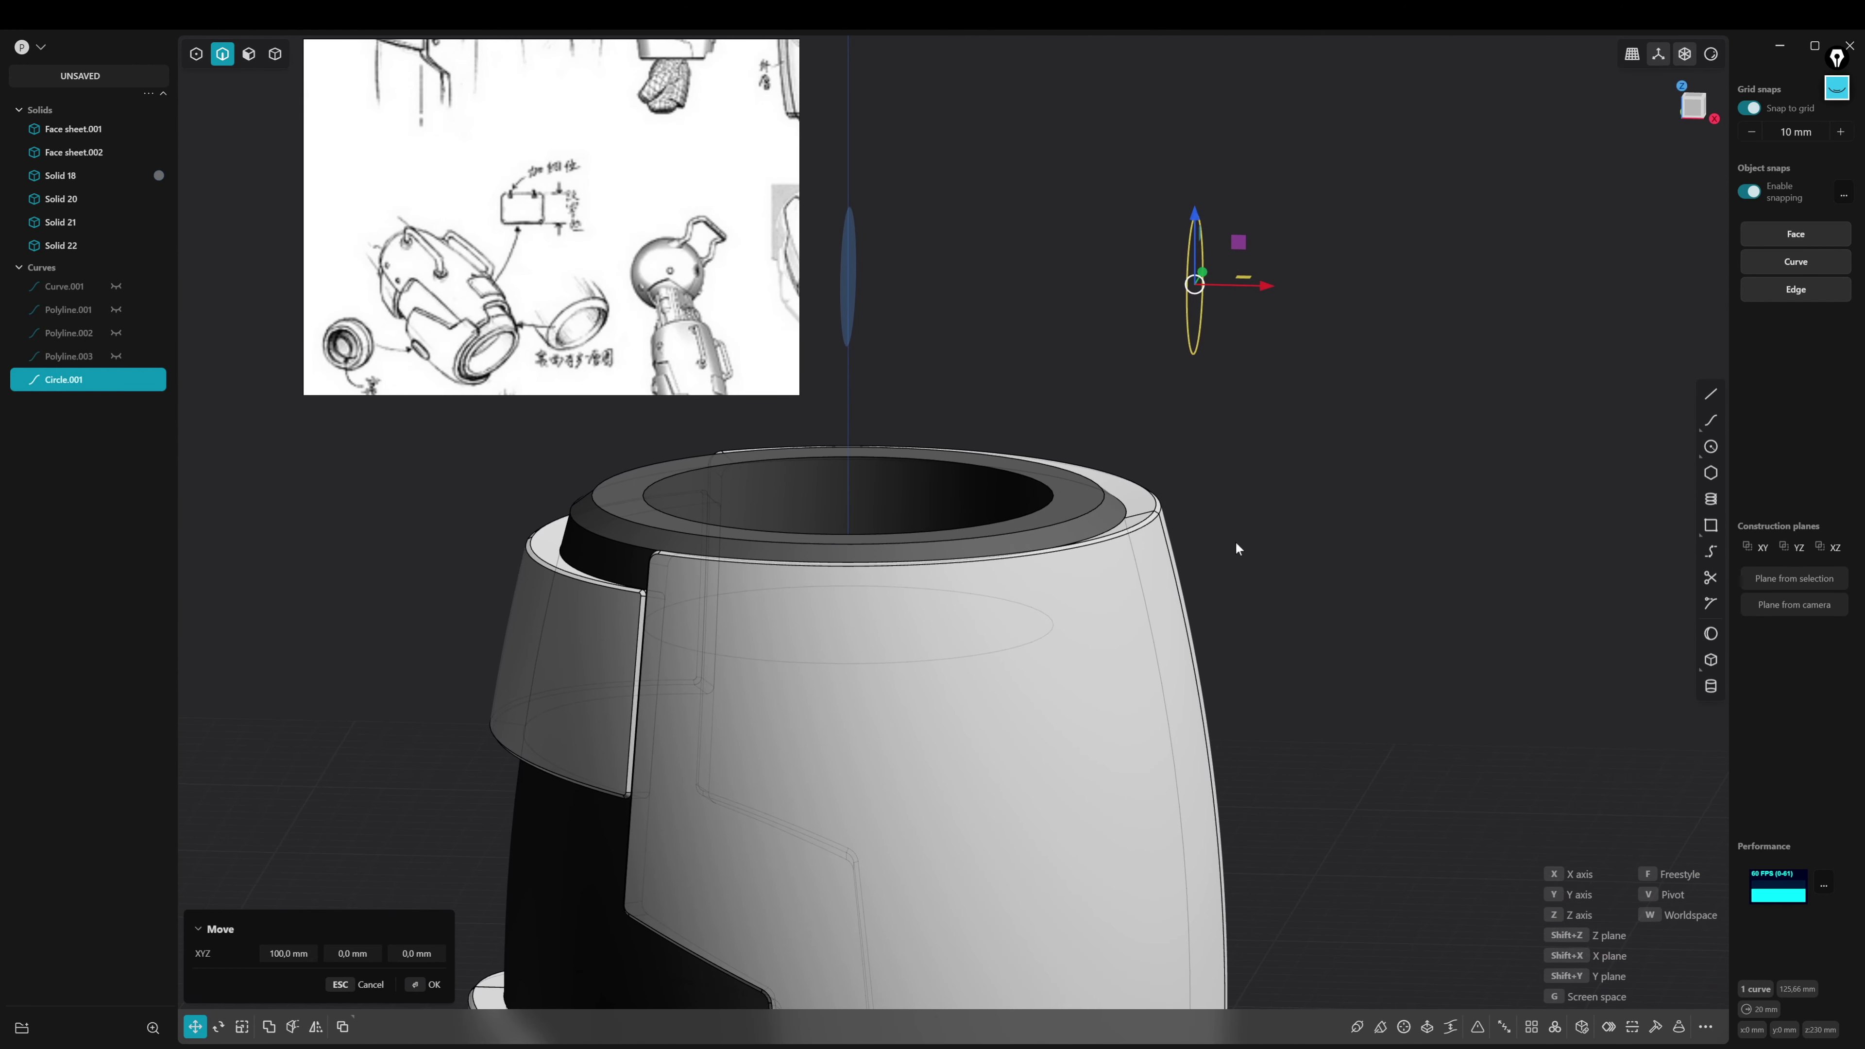
{"action": "left_click", "coordinate": [1266, 516]}
Extrude the circle region 20 mm into the solid disc Extruded.001
{"action": "key", "text": "3"}
{"action": "left_click", "coordinate": [1194, 283]}
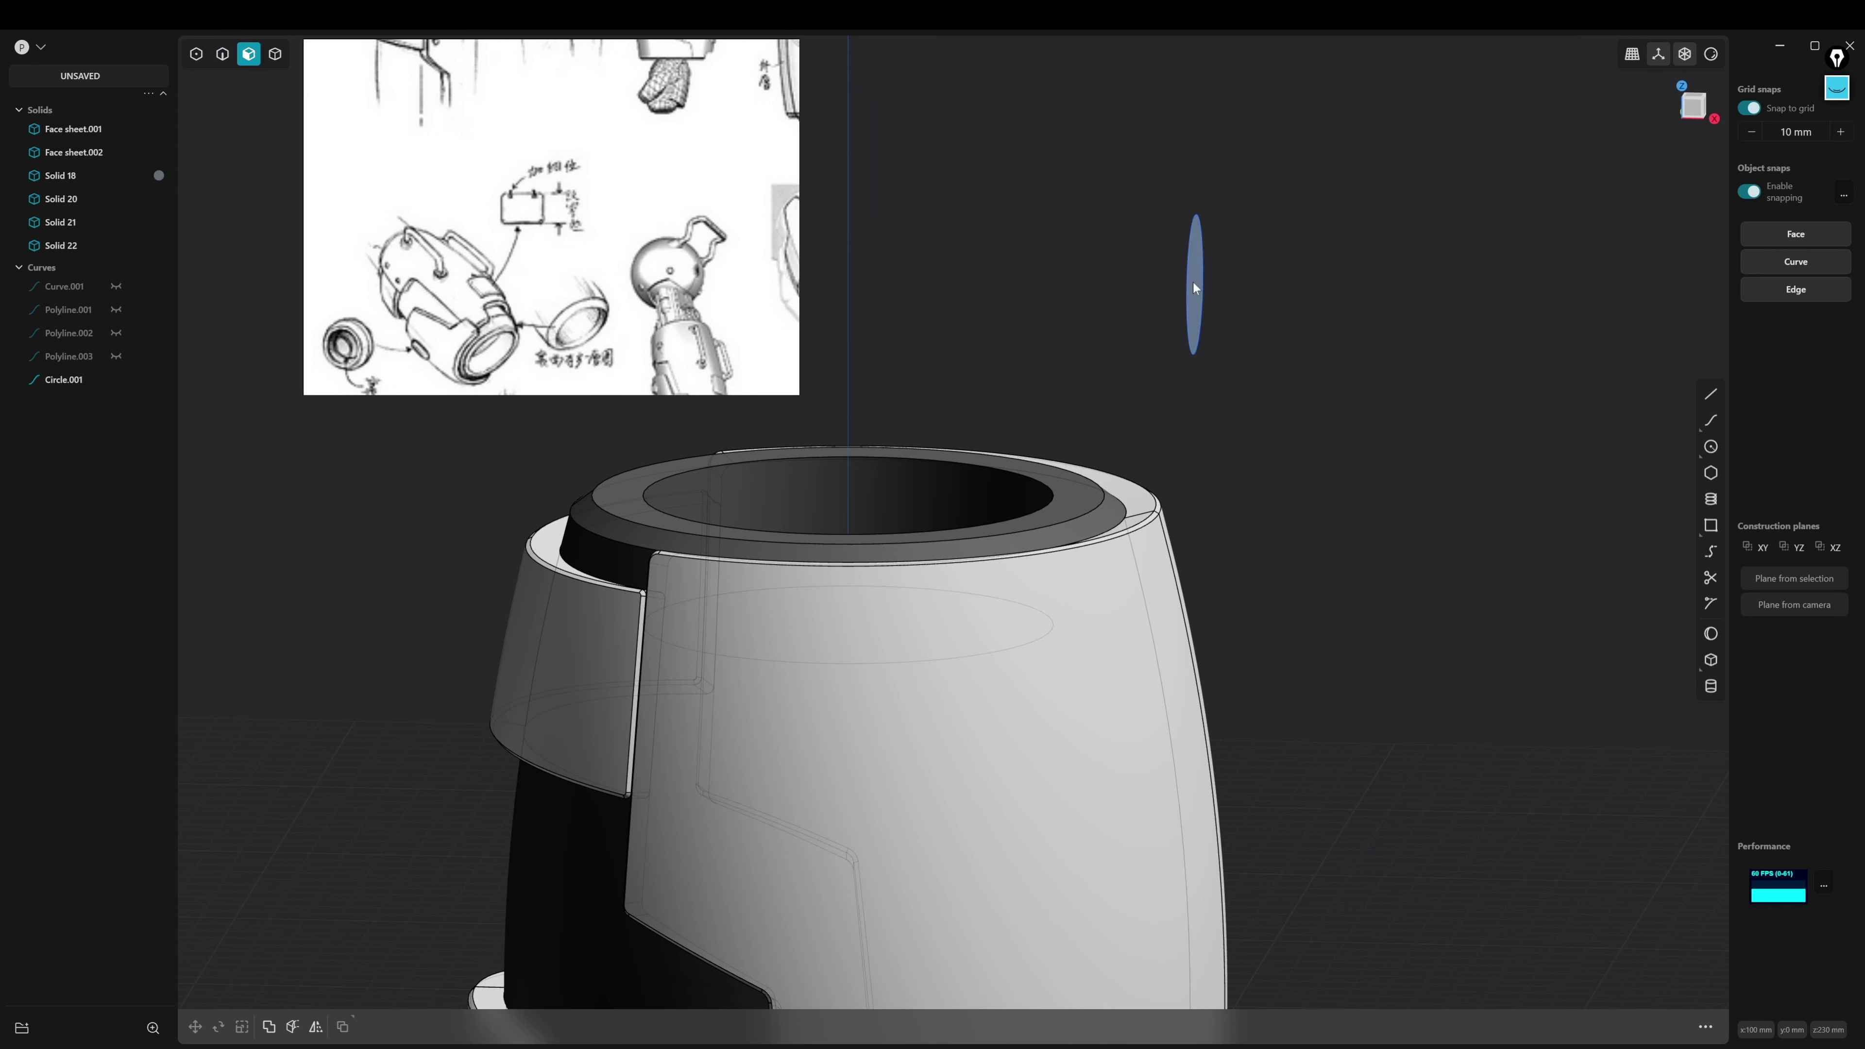
{"action": "key", "text": "e"}
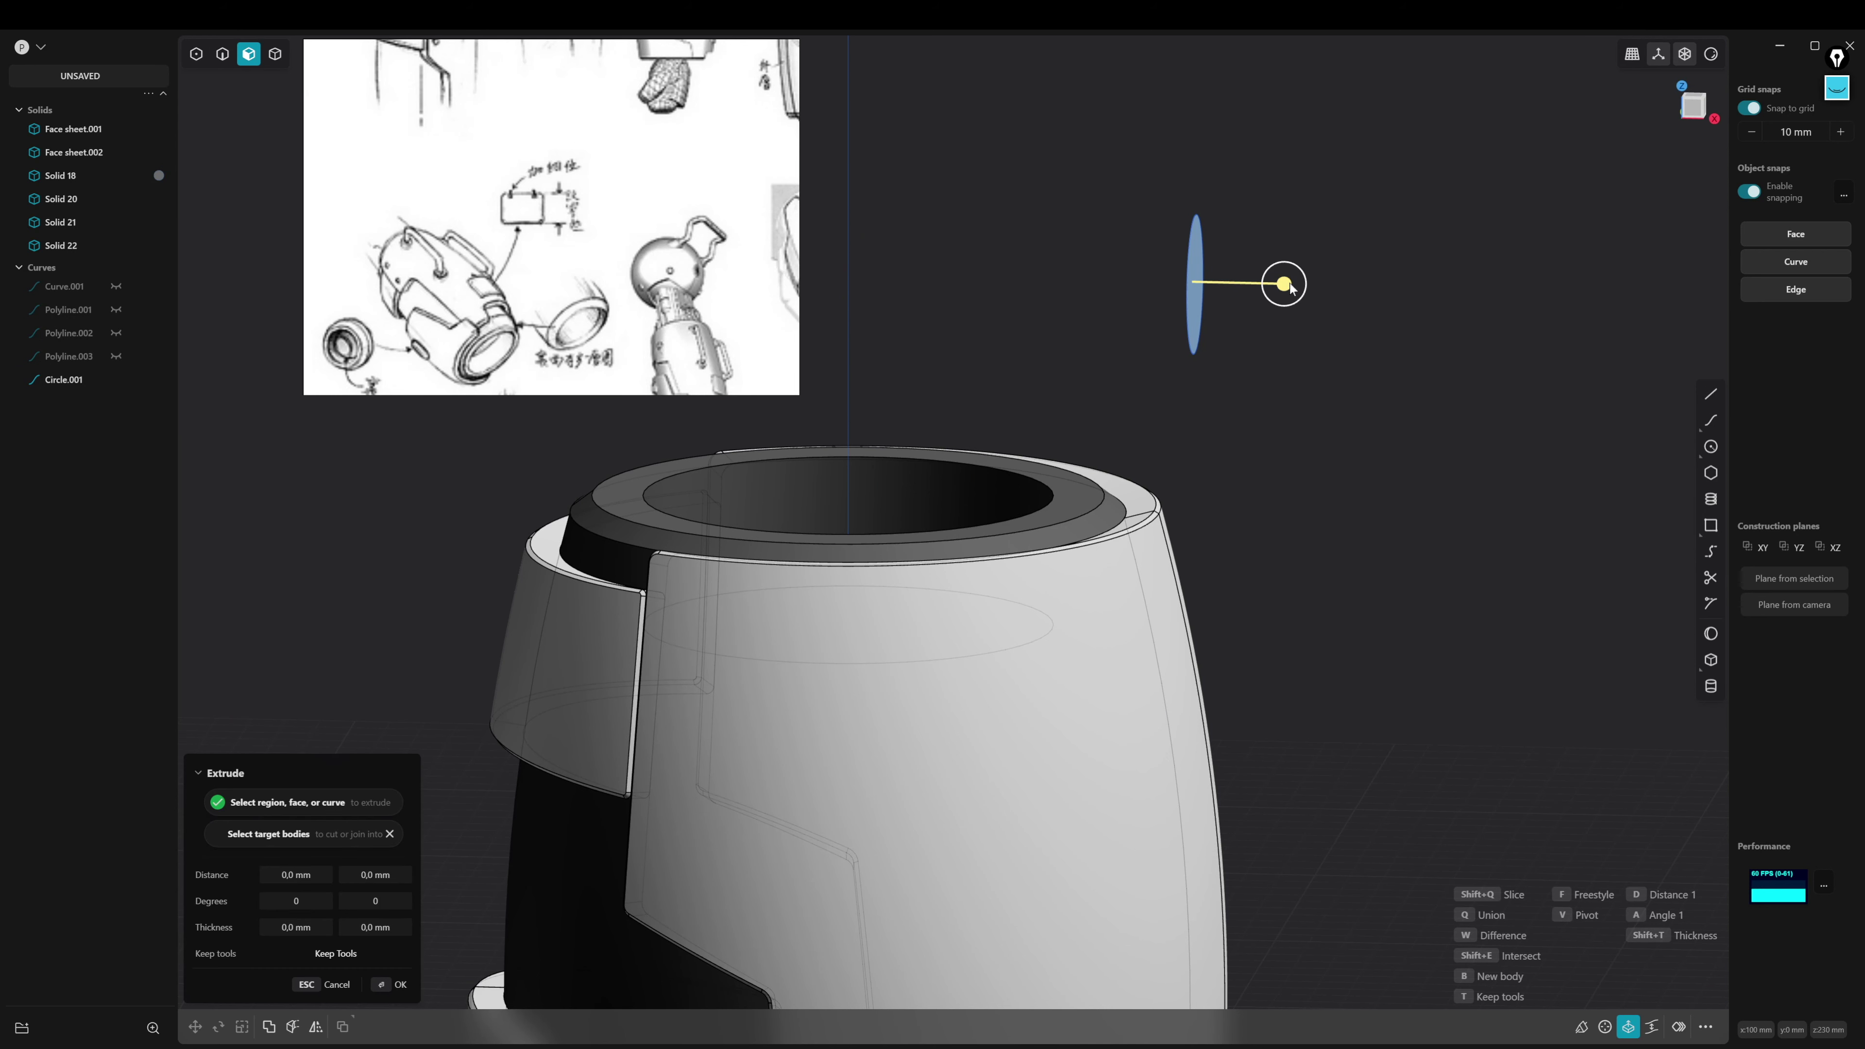
{"action": "left_click_drag", "start_coordinate": [1290, 285], "coordinate": [1352, 295]}
{"action": "middle_click_drag", "start_coordinate": [1321, 511], "coordinate": [1171, 548]}
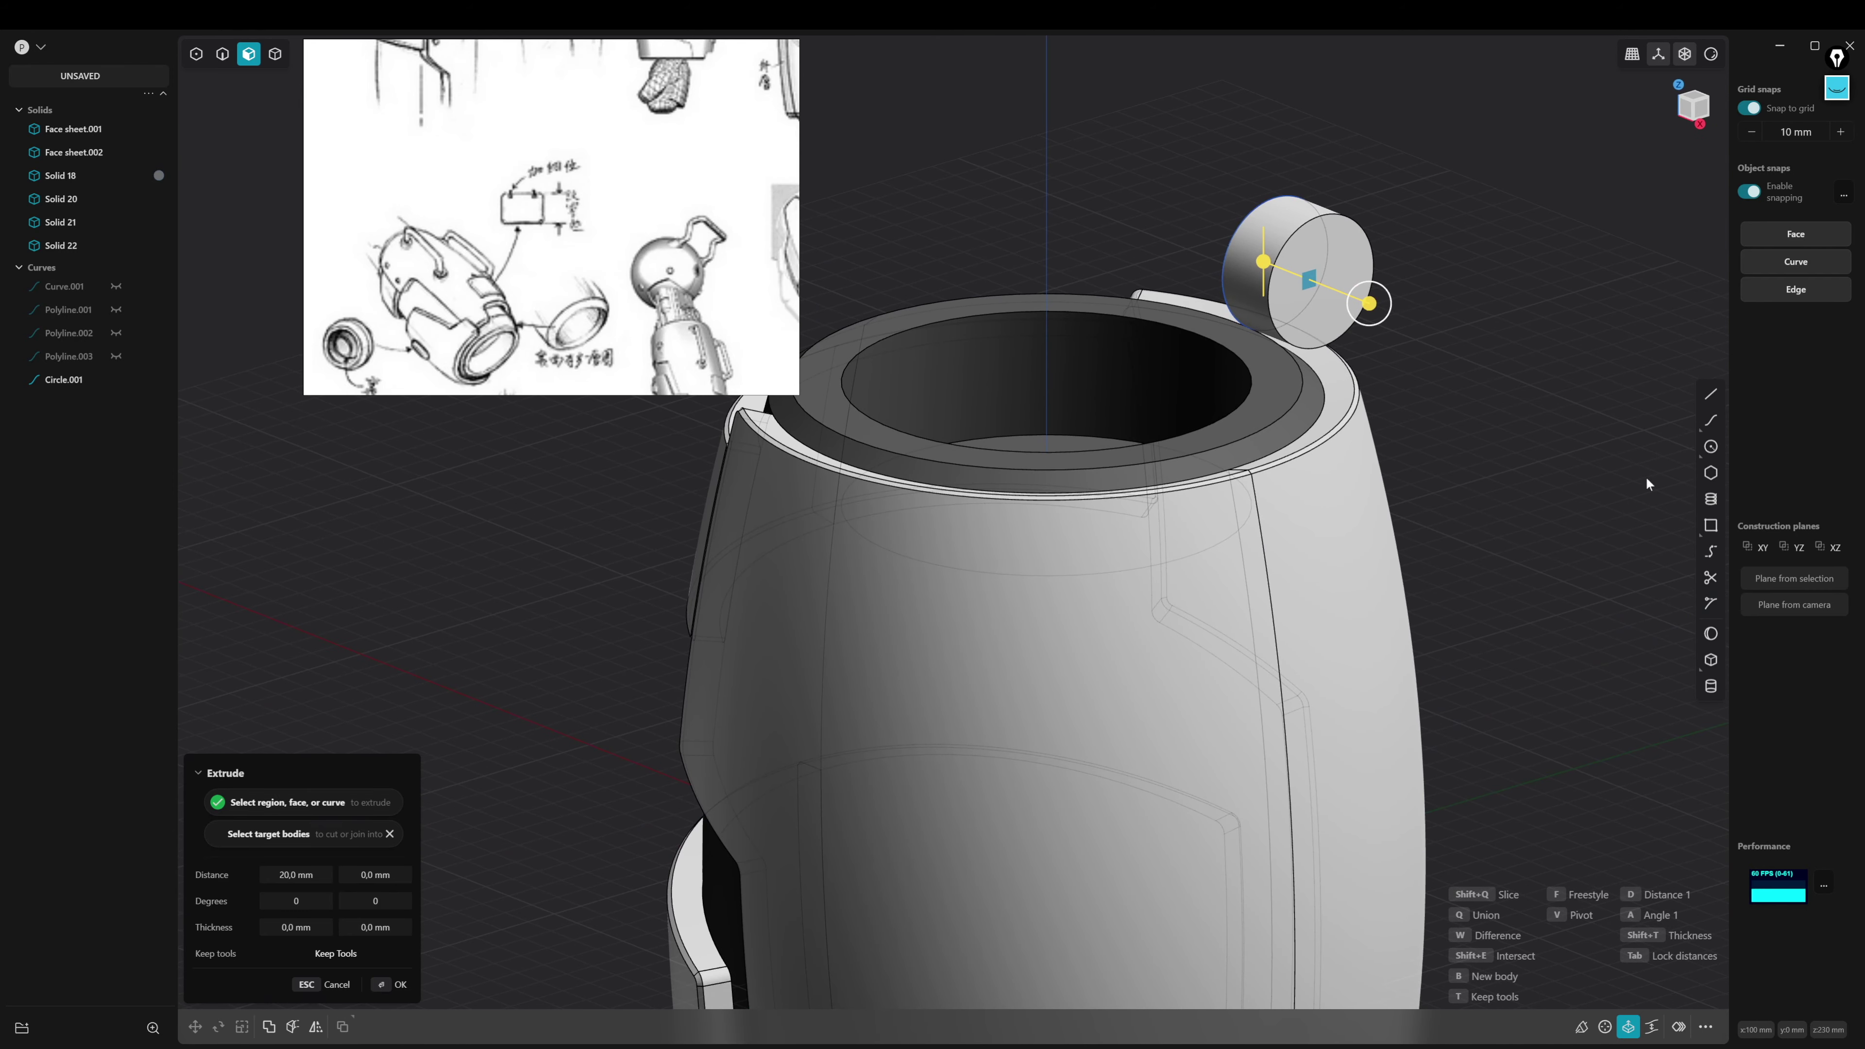
{"action": "key", "text": "Return"}
{"action": "mouse_move", "coordinate": [1459, 609]}
{"action": "middle_mouse_down"}
{"action": "mouse_move", "coordinate": [1357, 656]}
{"action": "mouse_move", "coordinate": [1316, 557]}
{"action": "mouse_move", "coordinate": [1378, 508]}
{"action": "mouse_move", "coordinate": [1293, 516]}
{"action": "middle_mouse_up"}
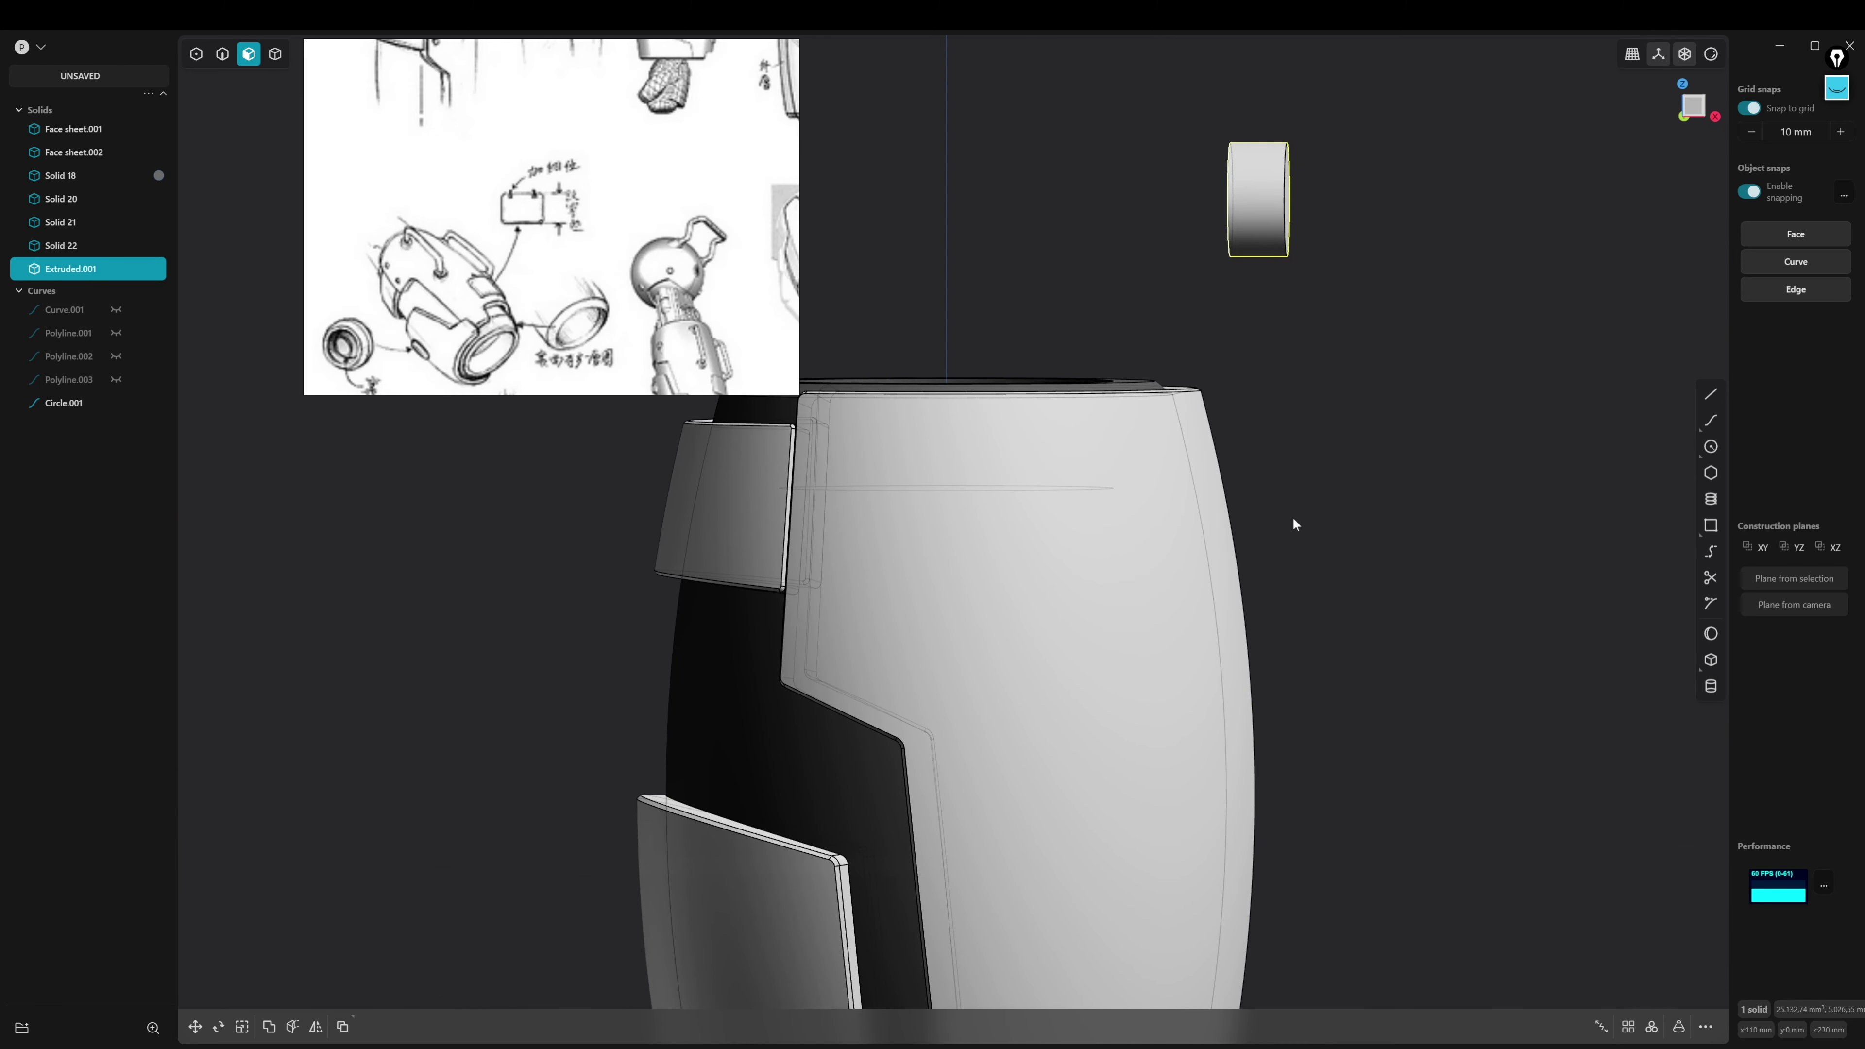
In the Front view, lower the disc 120 mm in Z beside the barrel
{"action": "key", "text": "KP_7"}
{"action": "key", "text": "KP_1"}
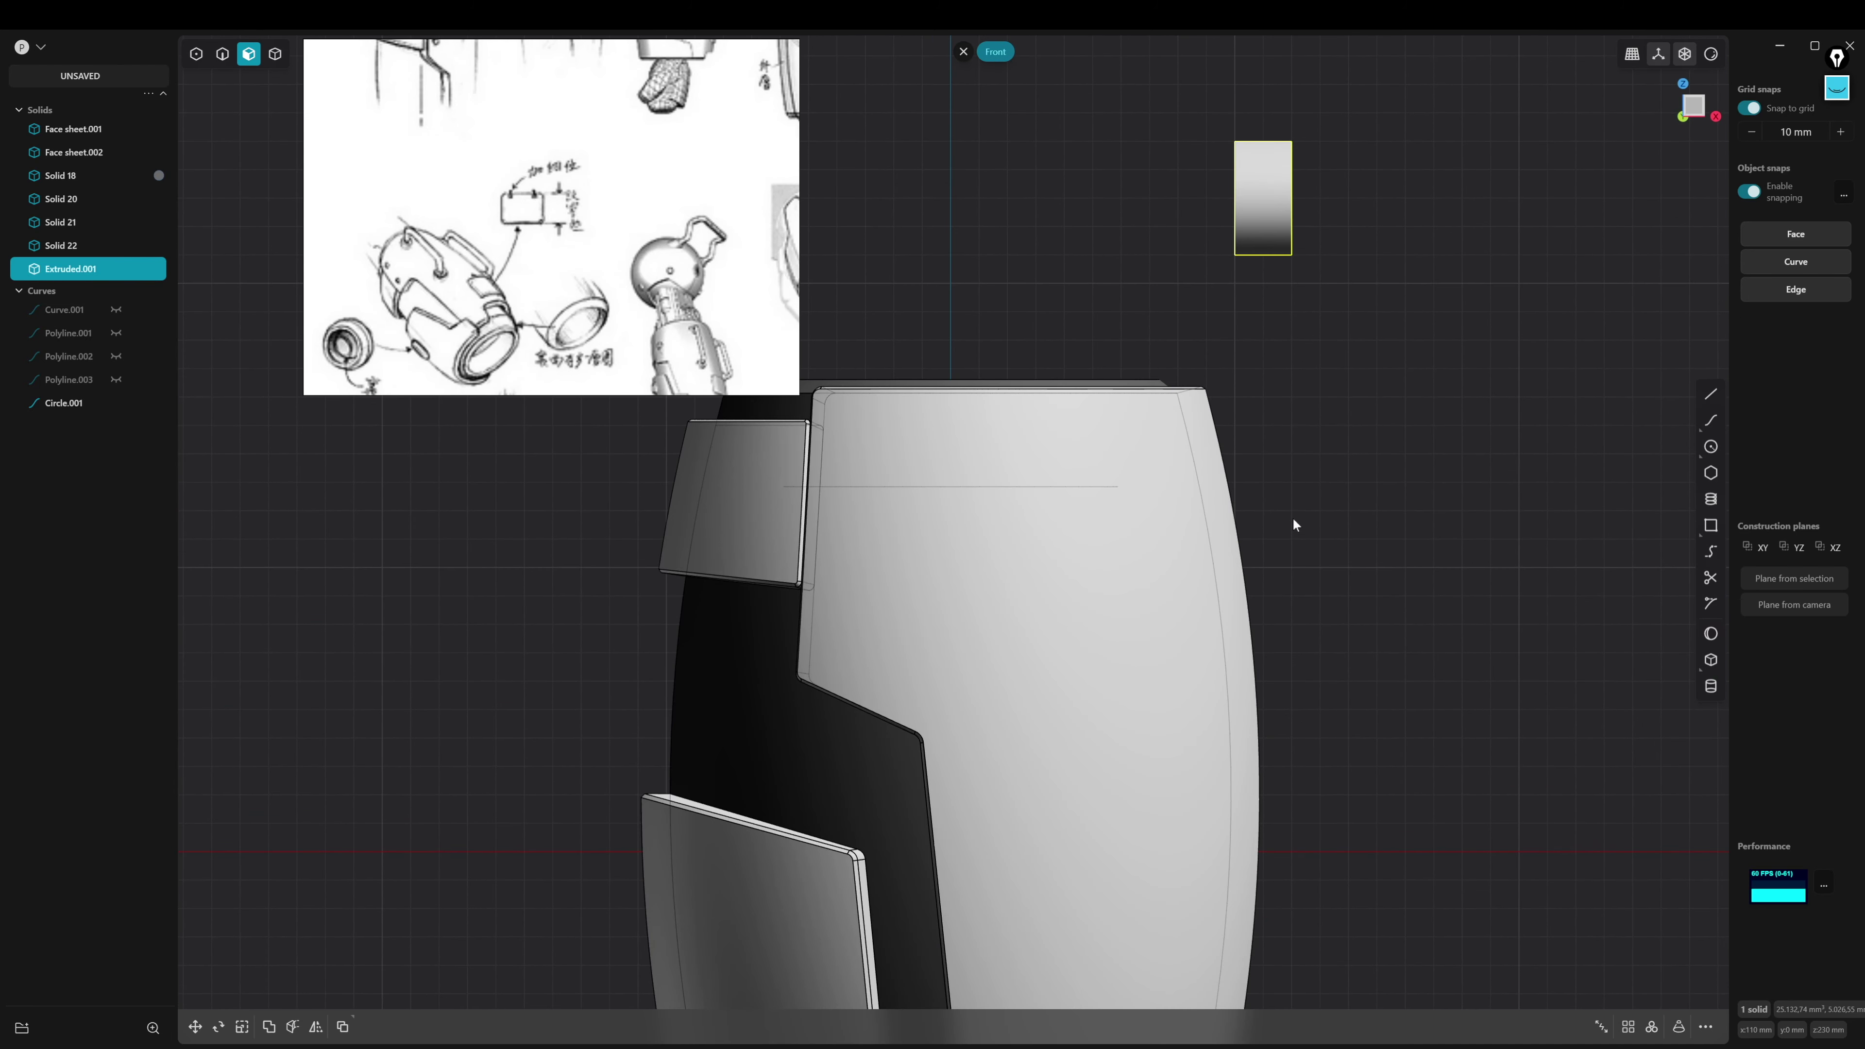
{"action": "middle_click_drag", "start_coordinate": [1295, 529], "coordinate": [1224, 393], "text": "shift"}
{"action": "key", "text": "g"}
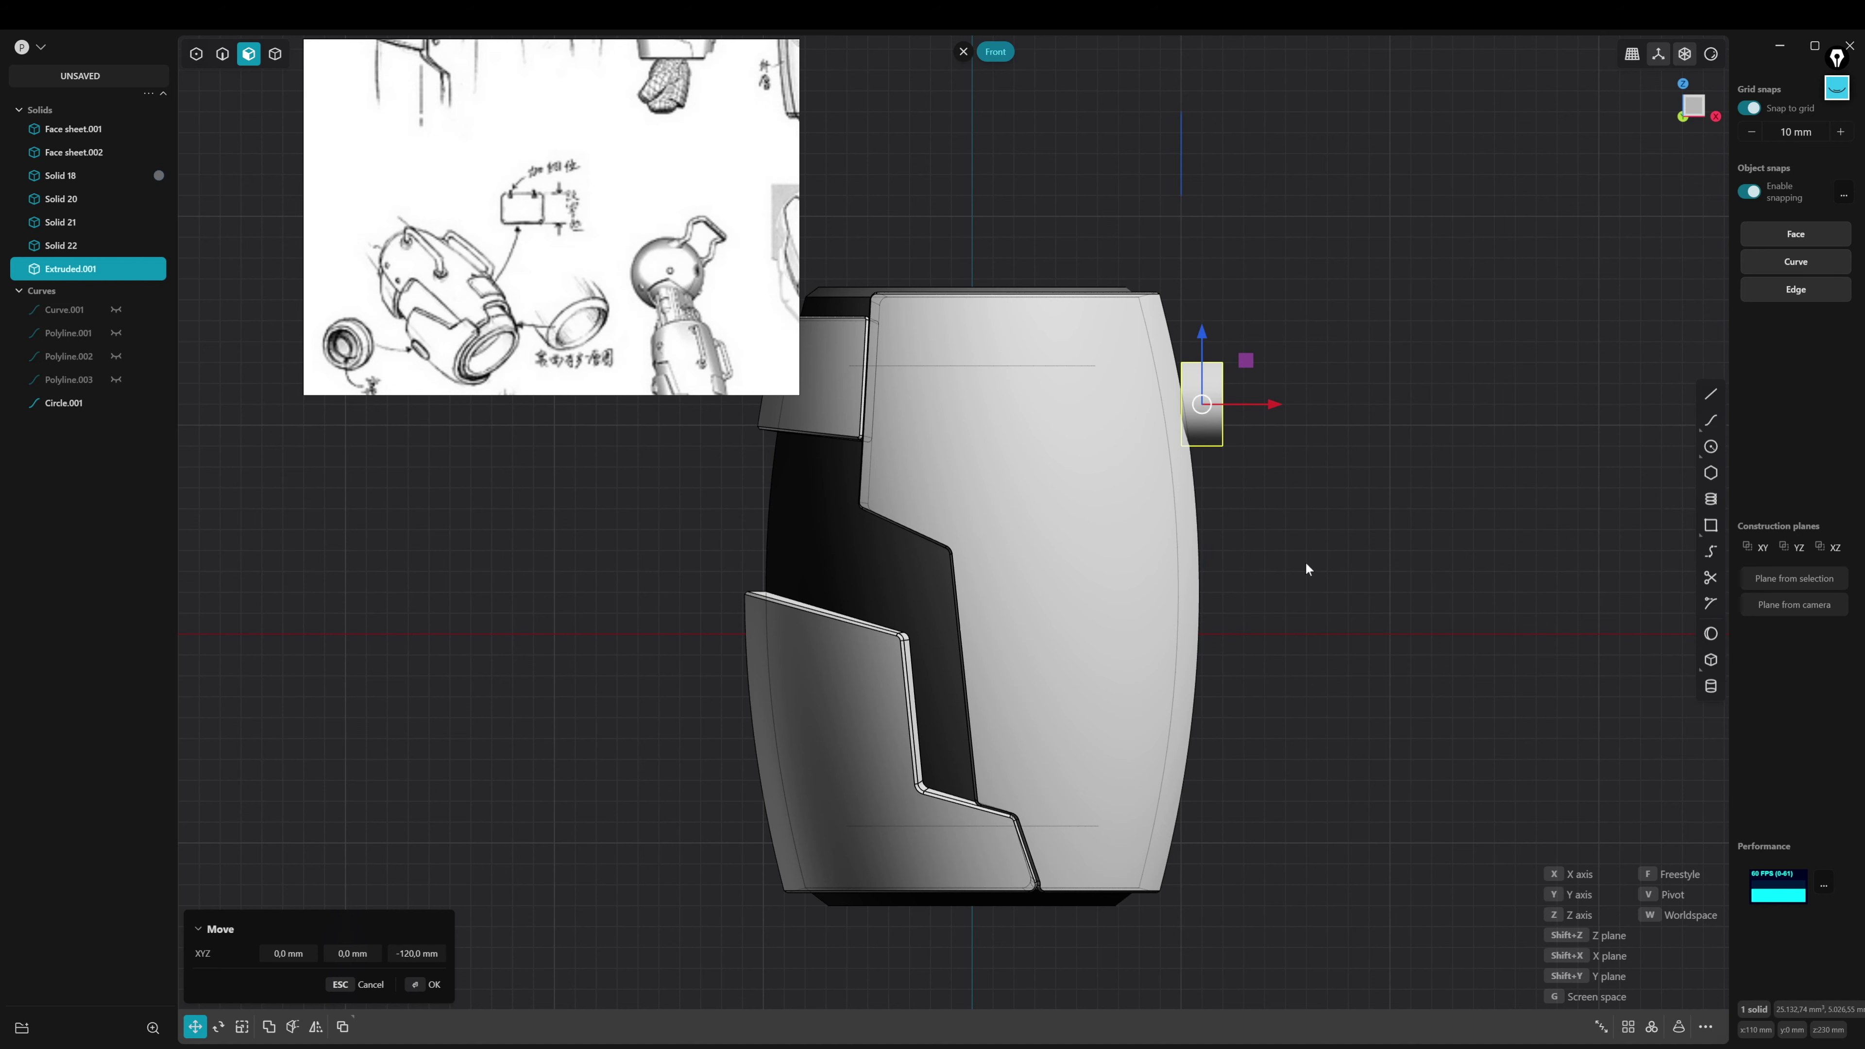
{"action": "mouse_move", "coordinate": [1306, 561]}
{"action": "middle_mouse_down"}
{"action": "mouse_move", "coordinate": [1030, 542]}
{"action": "mouse_move", "coordinate": [1376, 552]}
{"action": "mouse_move", "coordinate": [1316, 544]}
{"action": "mouse_move", "coordinate": [1375, 530]}
{"action": "middle_mouse_up"}
{"action": "key", "text": "1"}
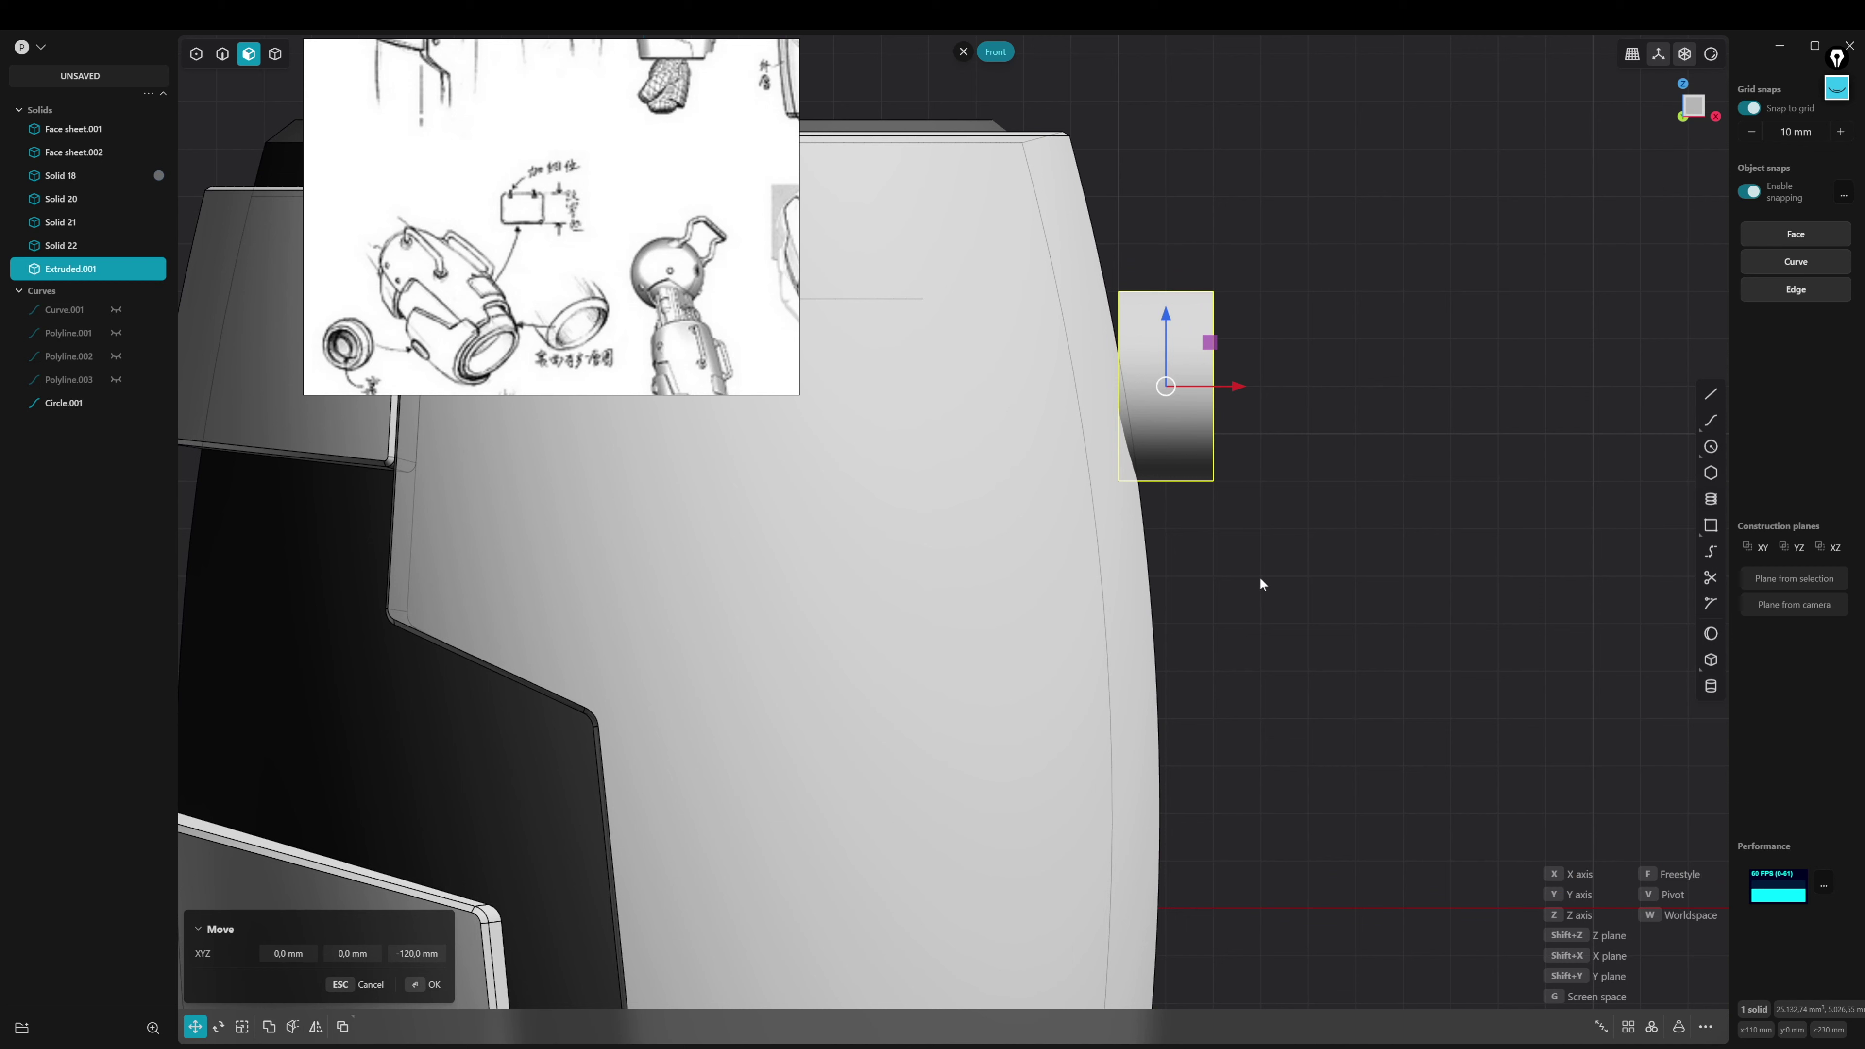
Rotate the disc 10° so it sits against the curved shell
{"action": "key", "text": "r"}
{"action": "left_click_drag", "start_coordinate": [1236, 407], "coordinate": [1263, 401]}
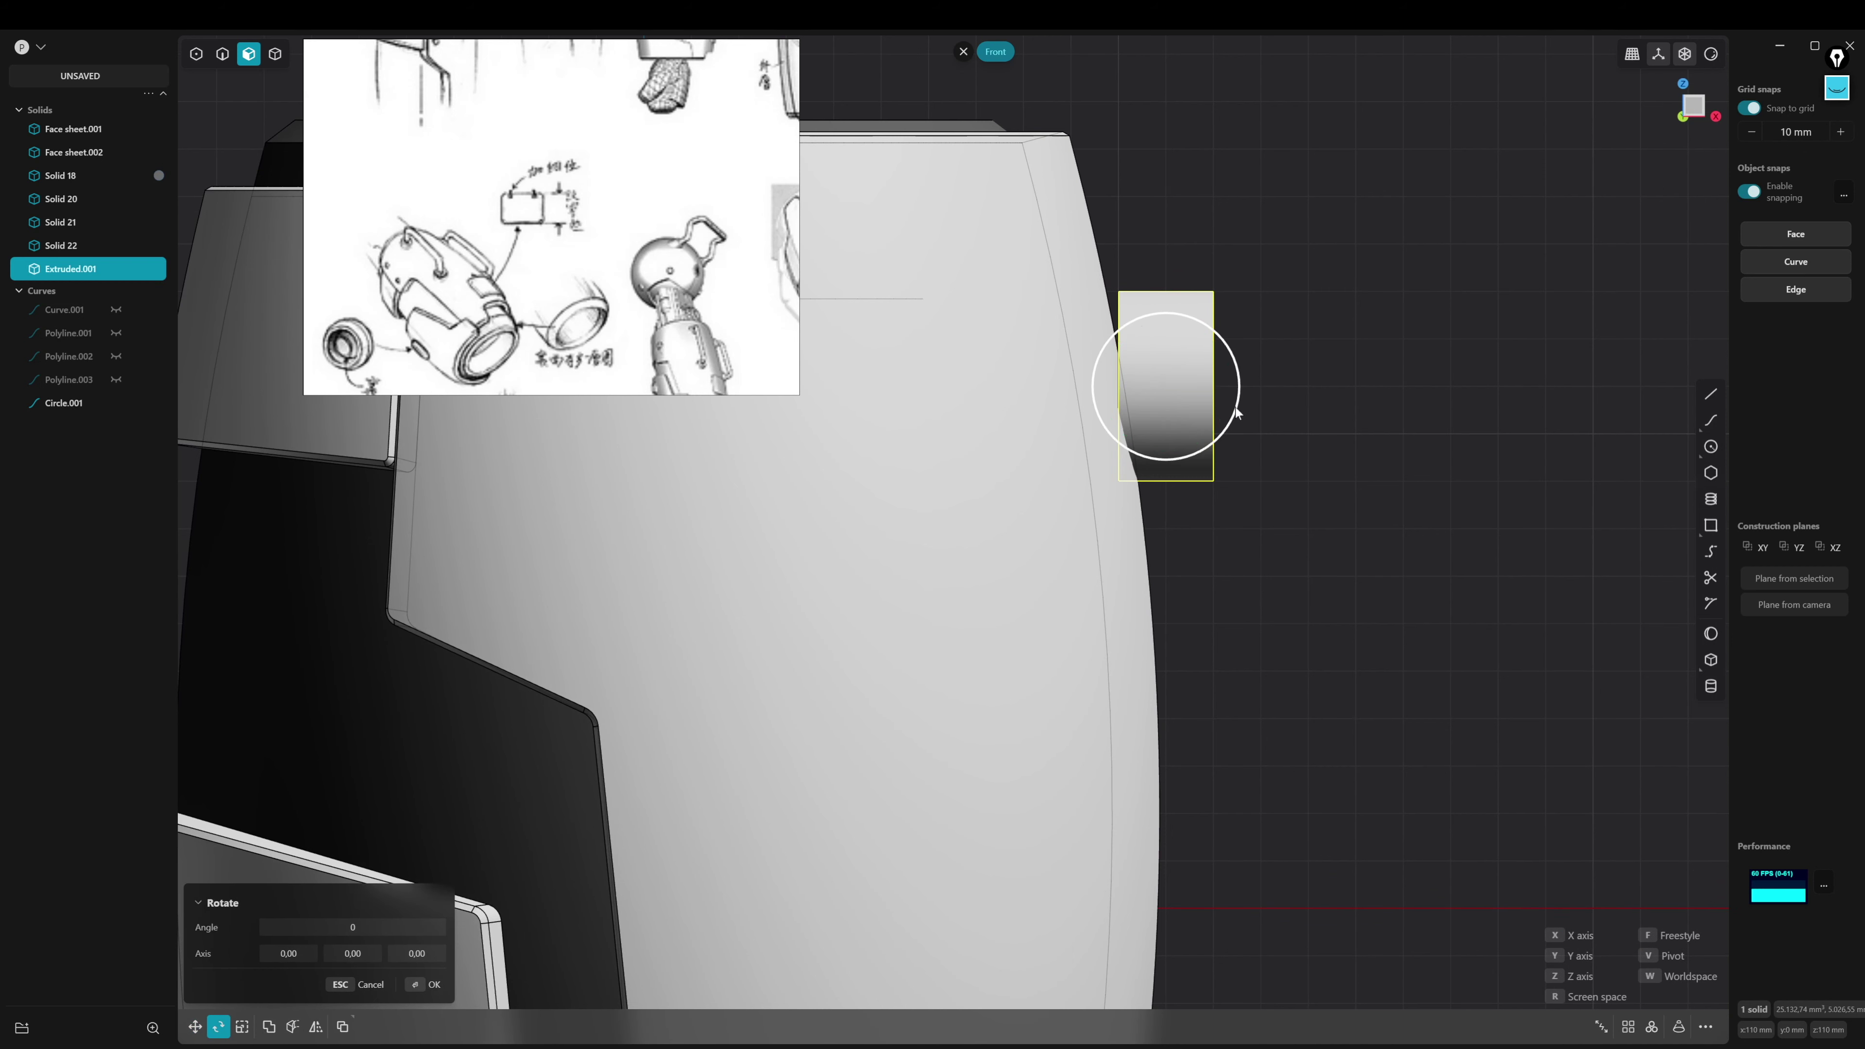
{"action": "left_click", "coordinate": [1266, 401]}
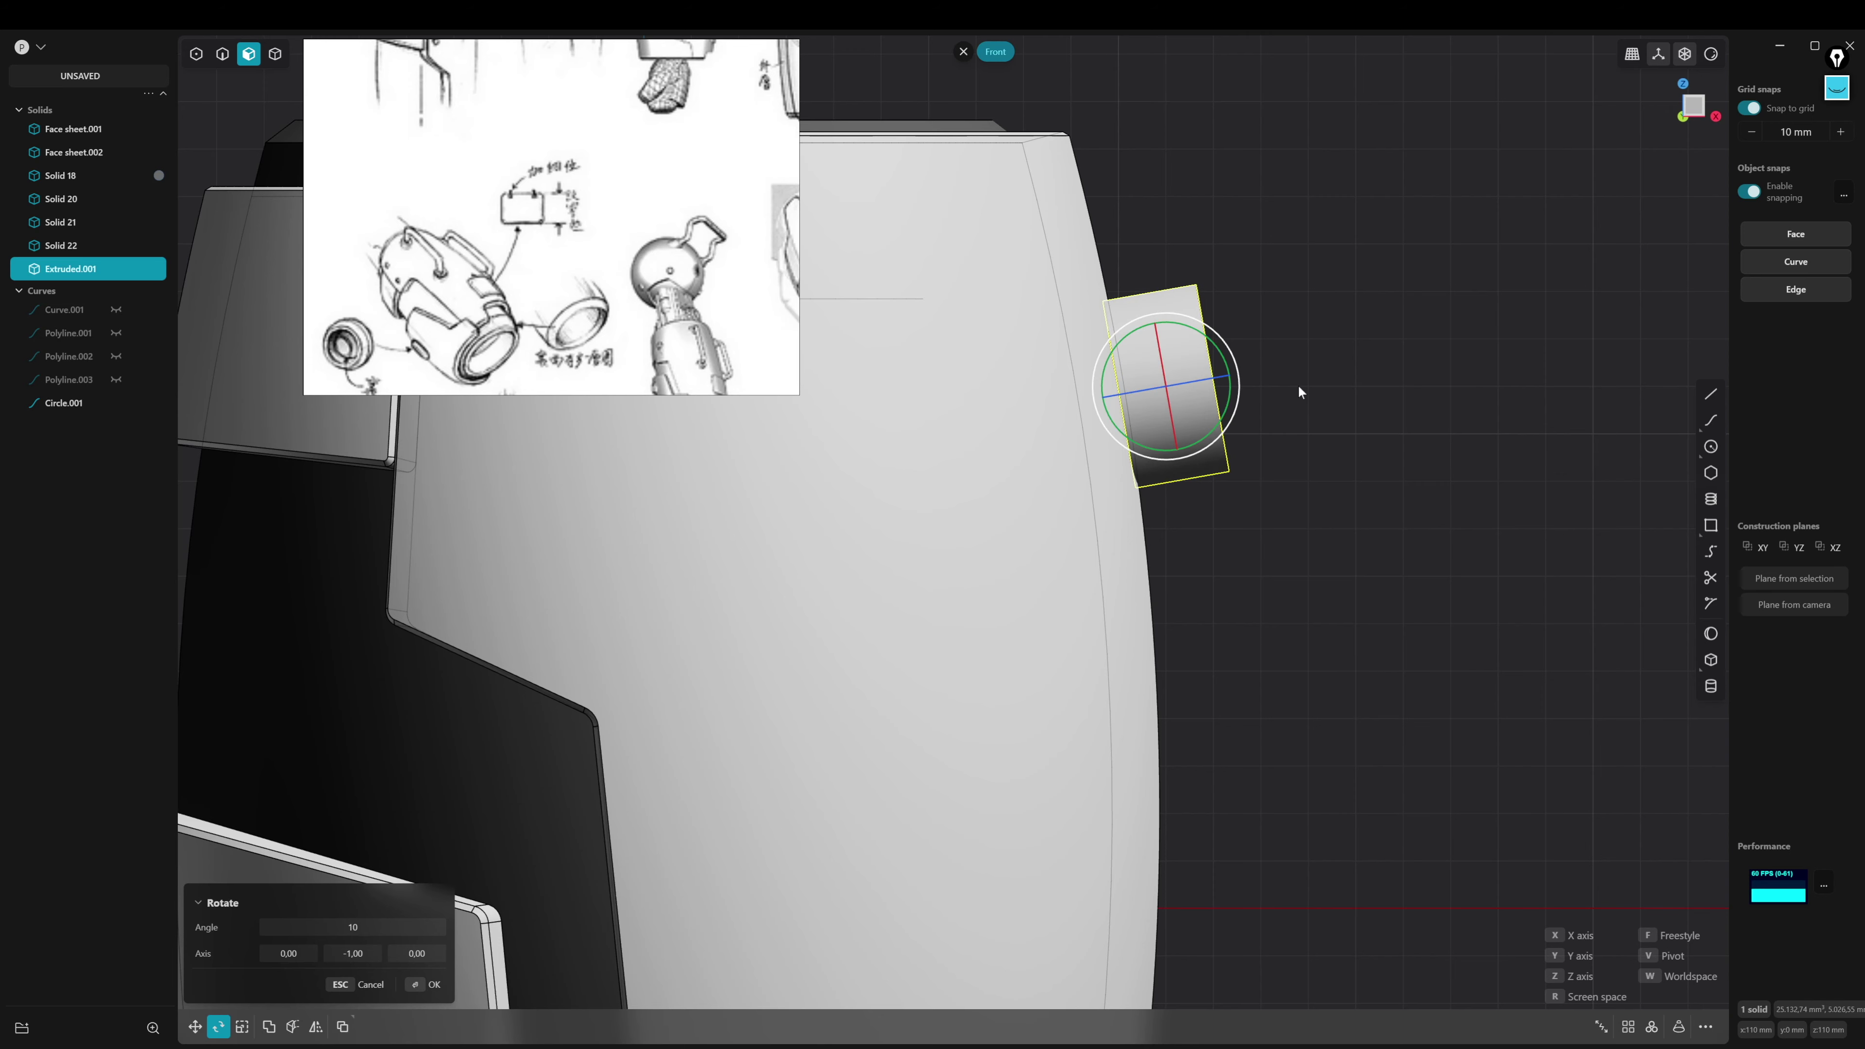
{"action": "key", "text": "Return"}
{"action": "key", "text": "Escape"}
{"action": "mouse_move", "coordinate": [1298, 384]}
{"action": "middle_mouse_down"}
{"action": "mouse_move", "coordinate": [1308, 443]}
{"action": "mouse_move", "coordinate": [1225, 507]}
{"action": "mouse_move", "coordinate": [1052, 539]}
{"action": "mouse_move", "coordinate": [1237, 535]}
{"action": "mouse_move", "coordinate": [1201, 552]}
{"action": "mouse_move", "coordinate": [1283, 557]}
{"action": "mouse_move", "coordinate": [1175, 560]}
{"action": "middle_mouse_up"}
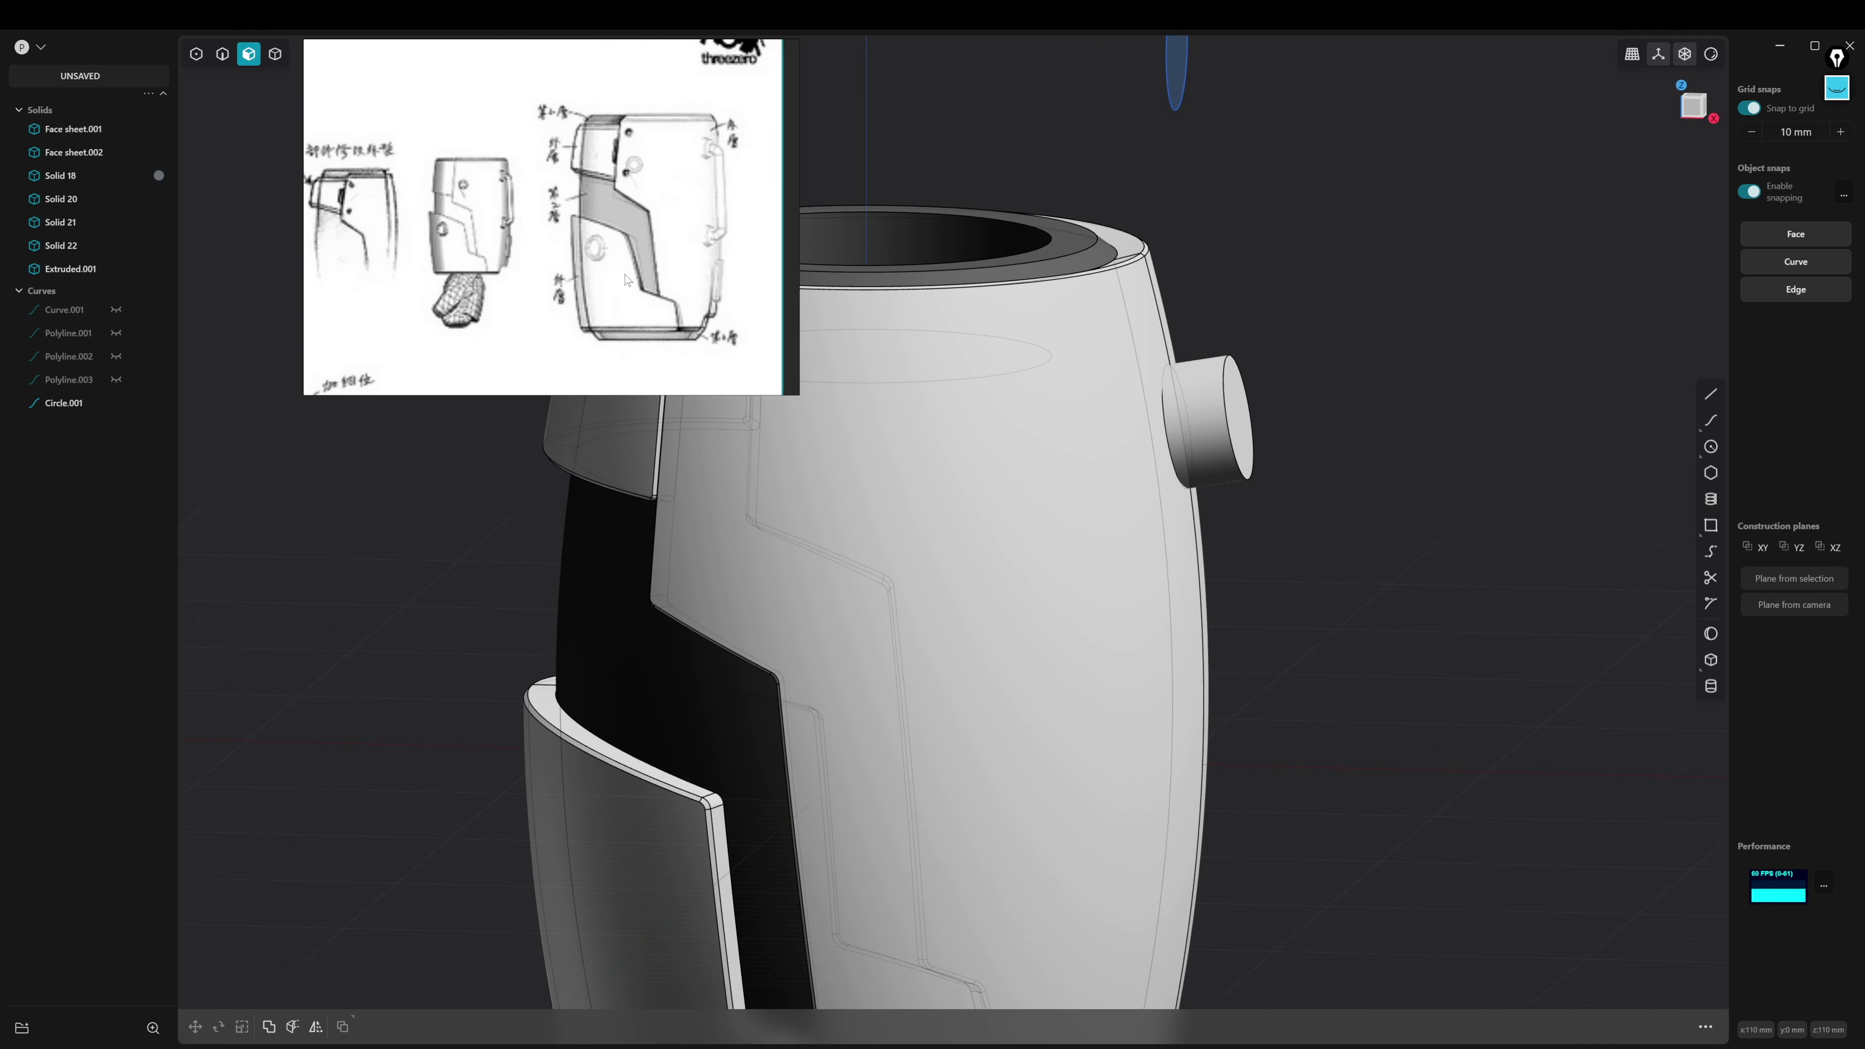
Select the side boss Extruded.001 as a whole solid in the Front view
{"action": "mouse_move", "coordinate": [1381, 507]}
{"action": "middle_mouse_down"}
{"action": "mouse_move", "coordinate": [1402, 502]}
{"action": "mouse_move", "coordinate": [1326, 531]}
{"action": "mouse_move", "coordinate": [1373, 517]}
{"action": "middle_mouse_up"}
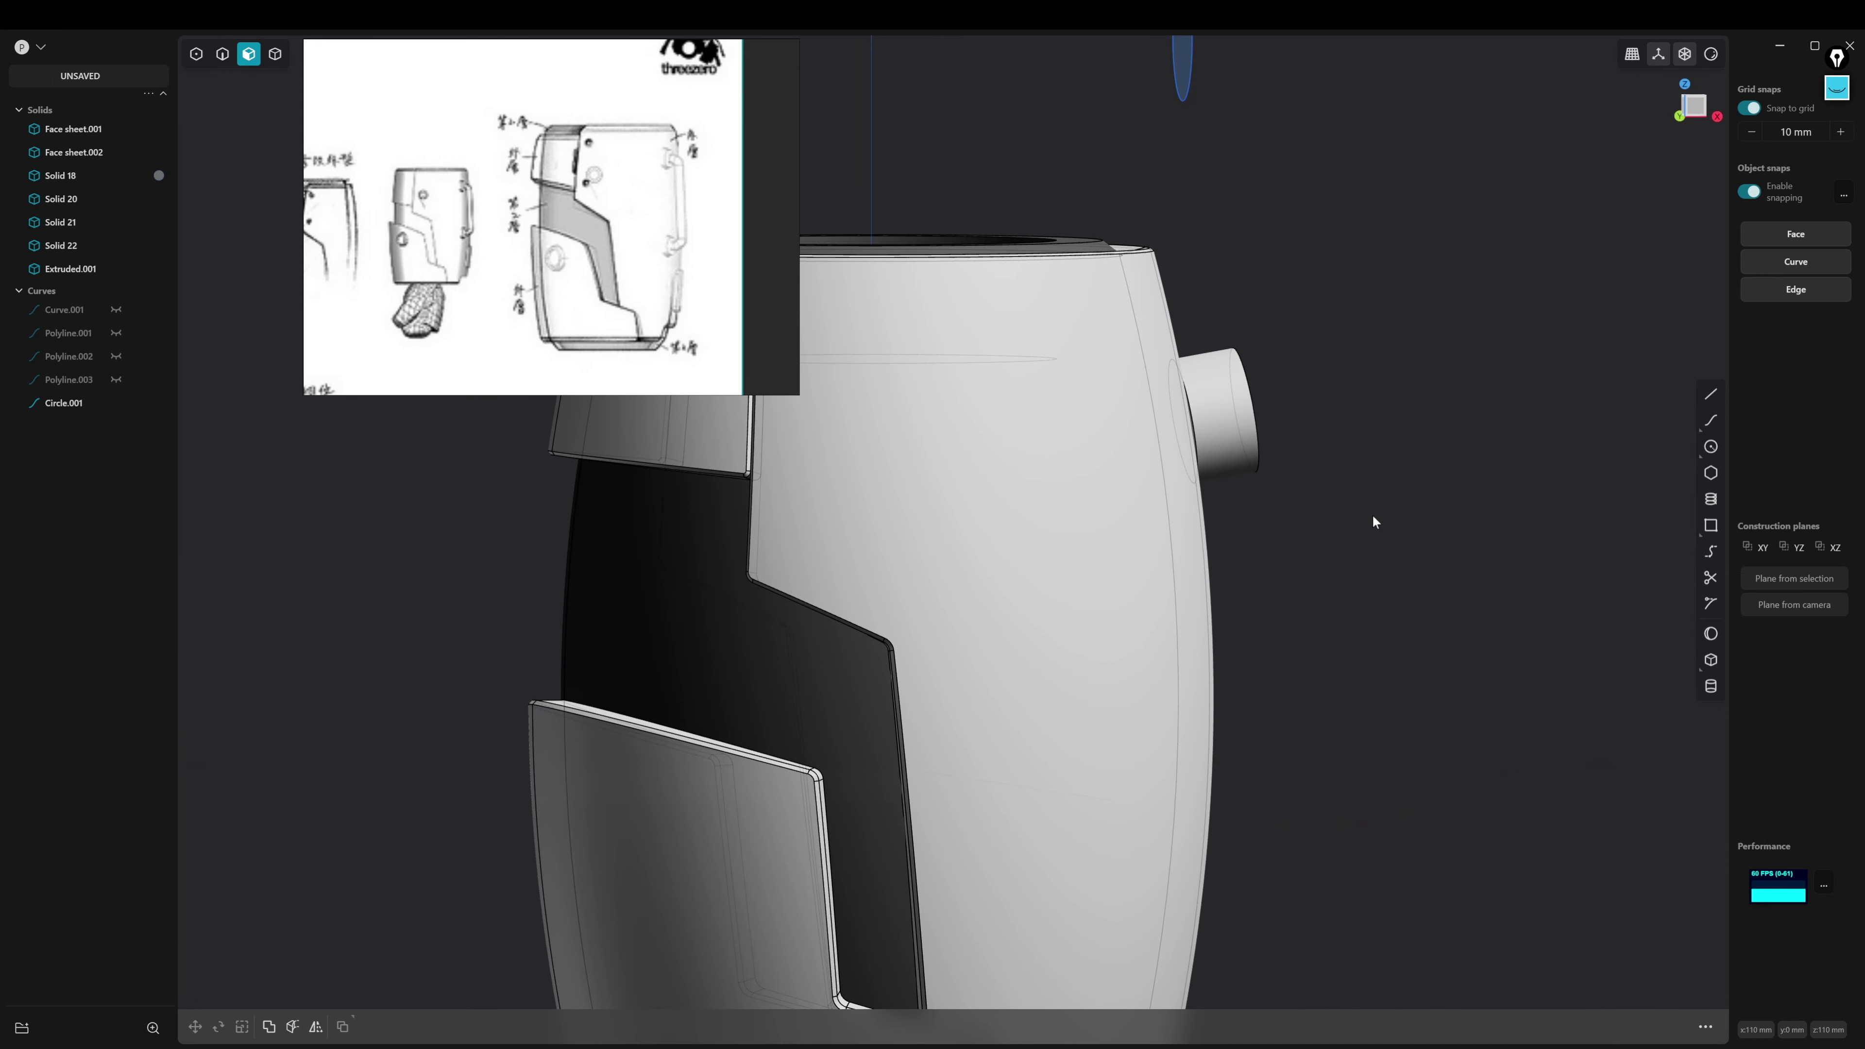
{"action": "mouse_move", "coordinate": [1373, 514]}
{"action": "middle_mouse_down"}
{"action": "mouse_move", "coordinate": [1283, 573]}
{"action": "mouse_move", "coordinate": [1265, 612]}
{"action": "middle_mouse_up"}
{"action": "key", "text": "KP_1"}
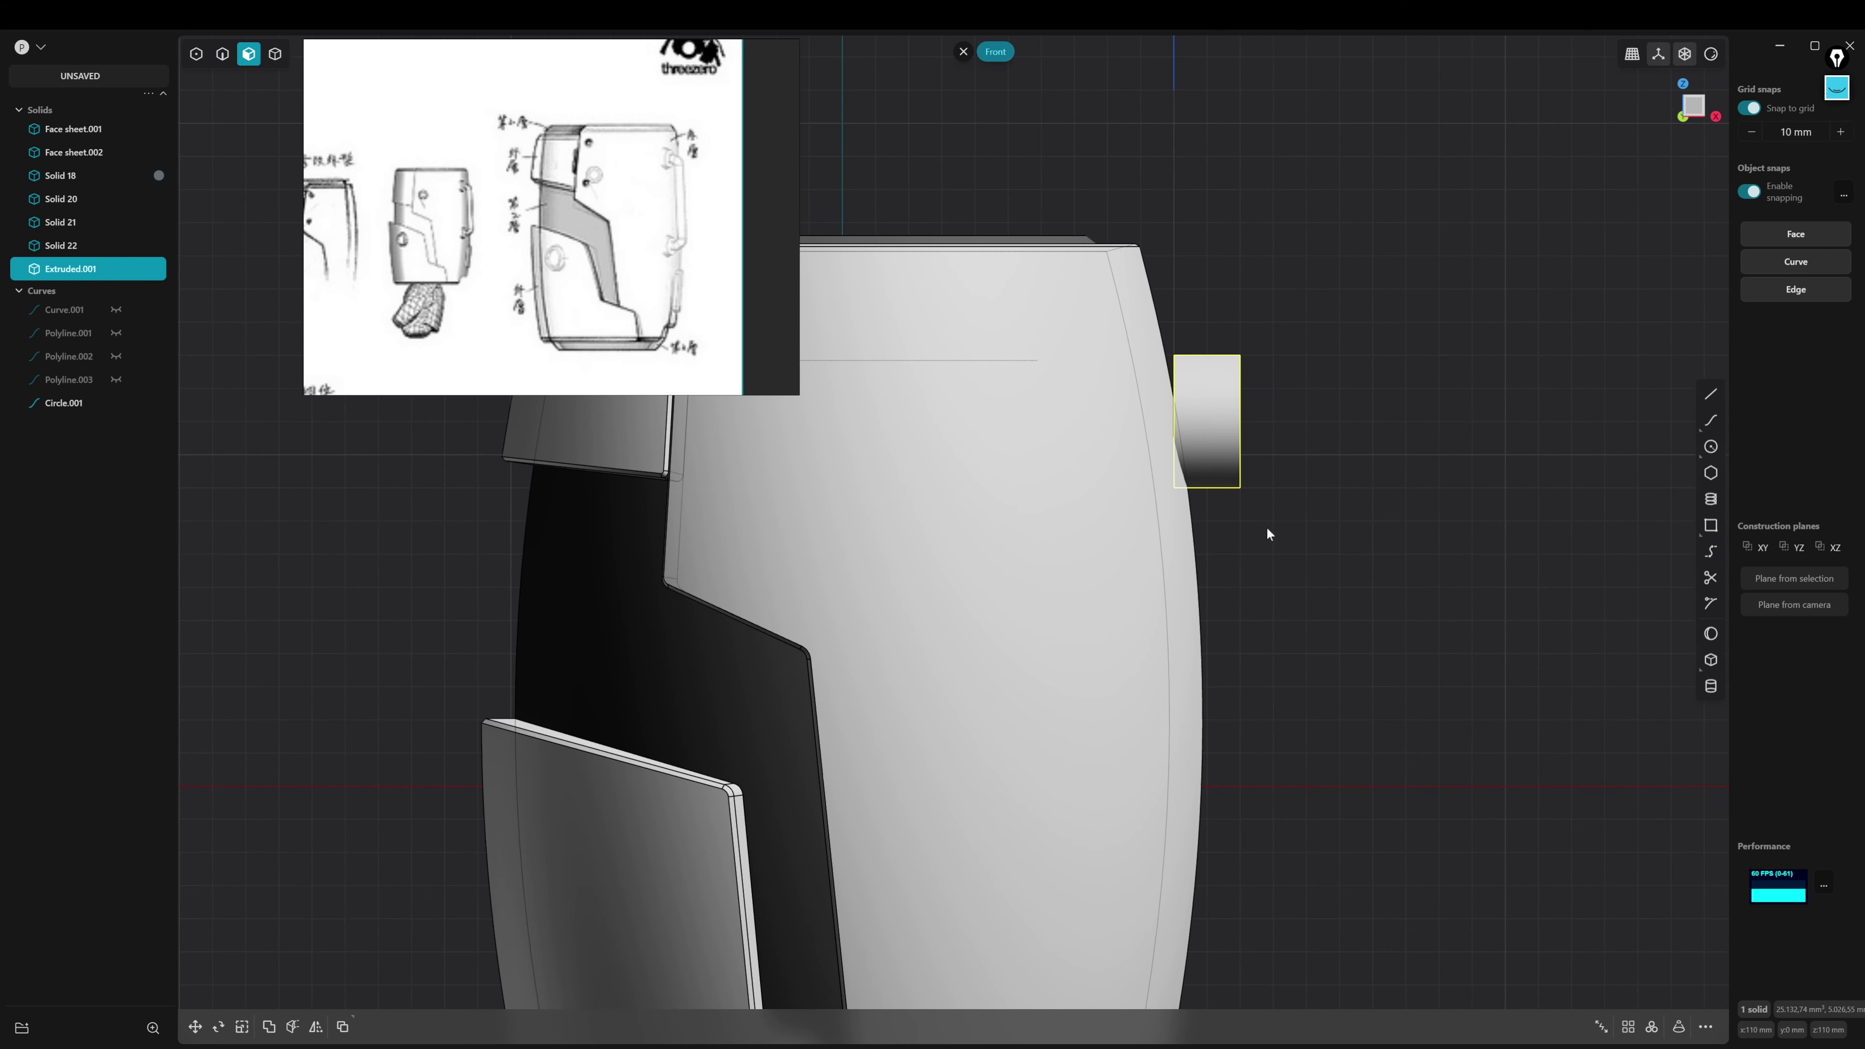
{"action": "left_click", "coordinate": [1273, 529]}
{"action": "left_click", "coordinate": [1231, 461]}
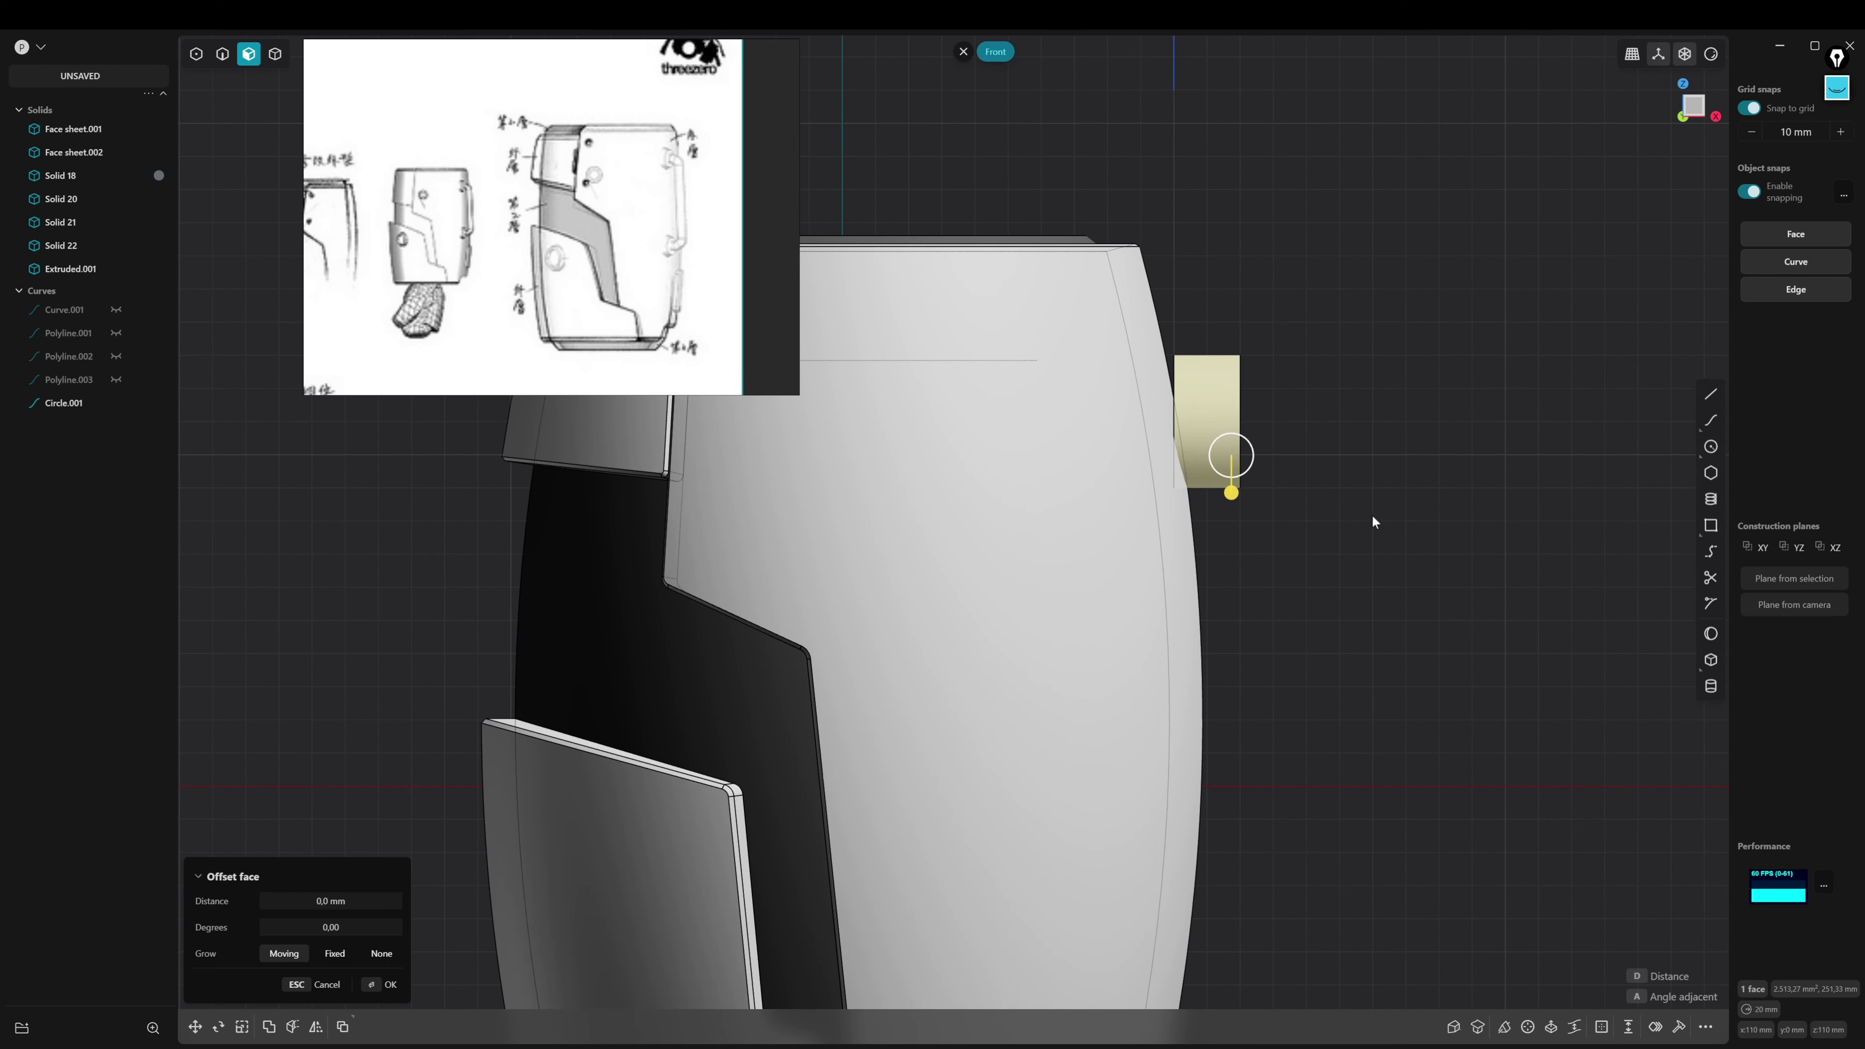
{"action": "left_click", "coordinate": [1375, 515]}
{"action": "key", "text": "4"}
{"action": "left_click", "coordinate": [1228, 440]}
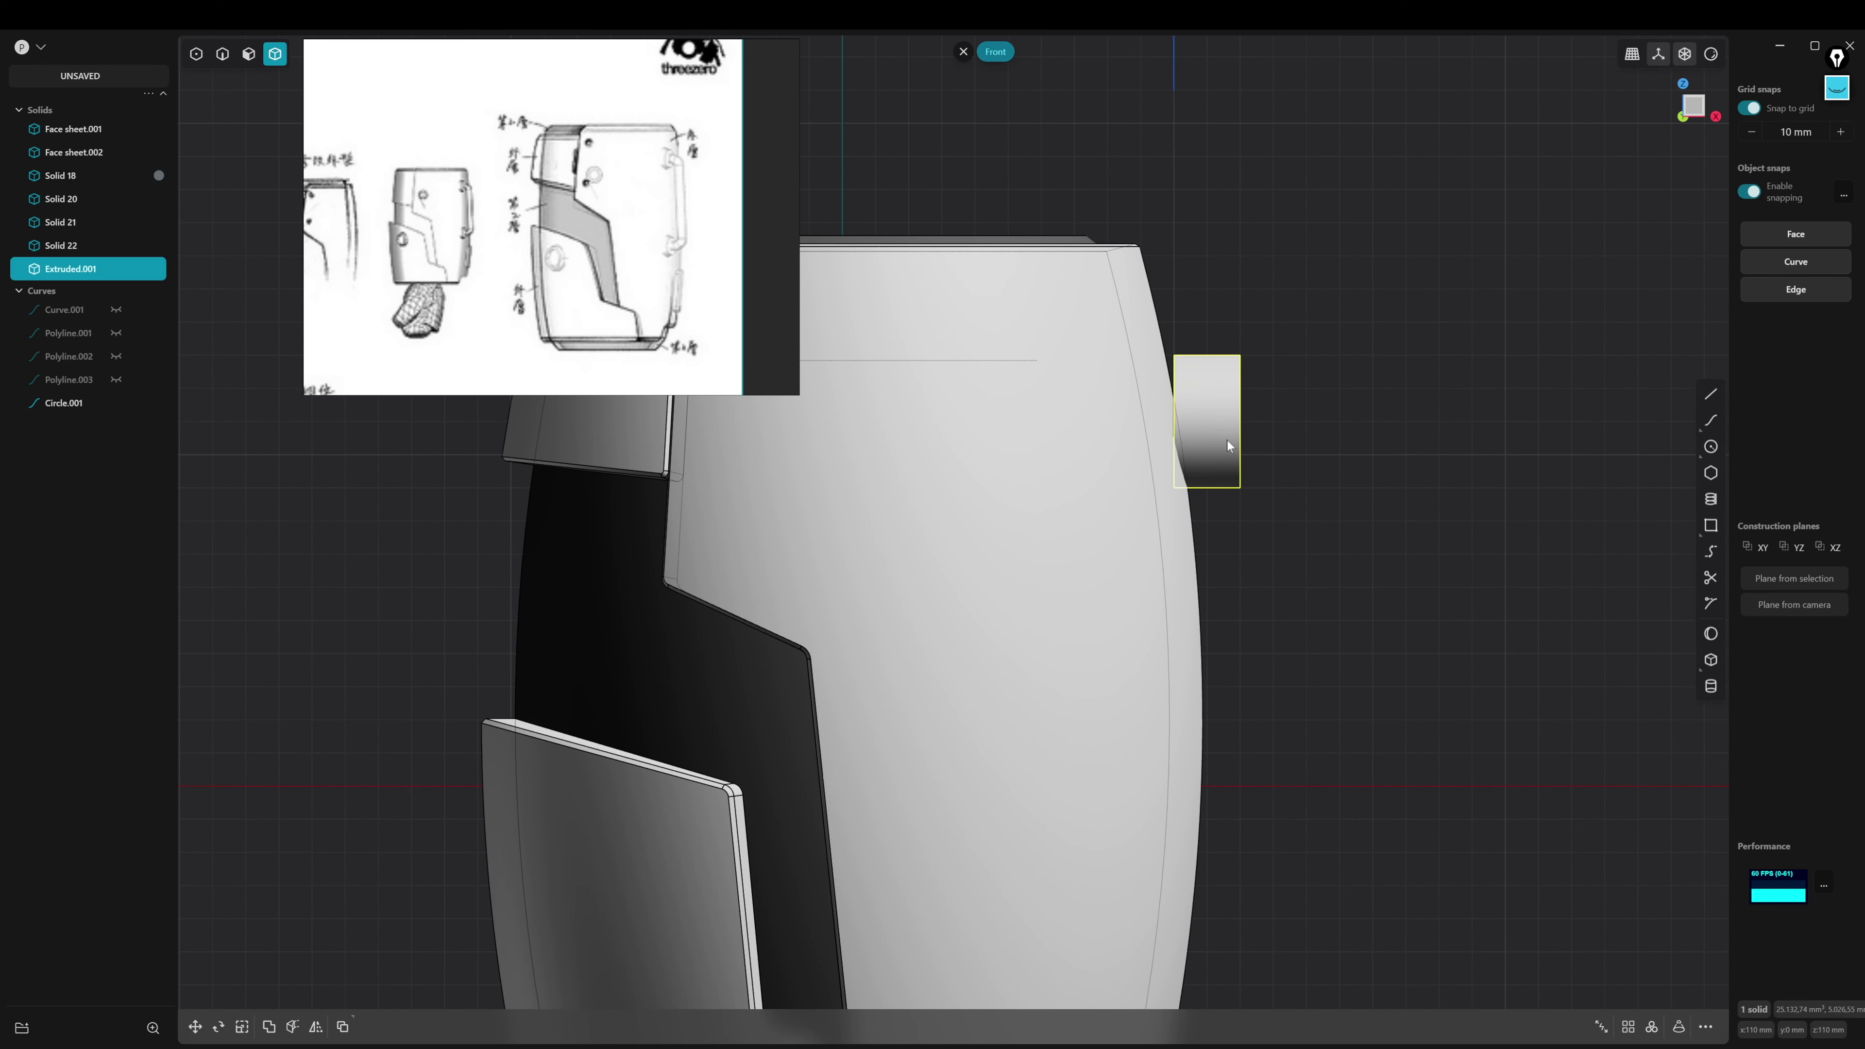
Move the side boss -10 mm along X into the barrel shell
{"action": "key", "text": "g"}
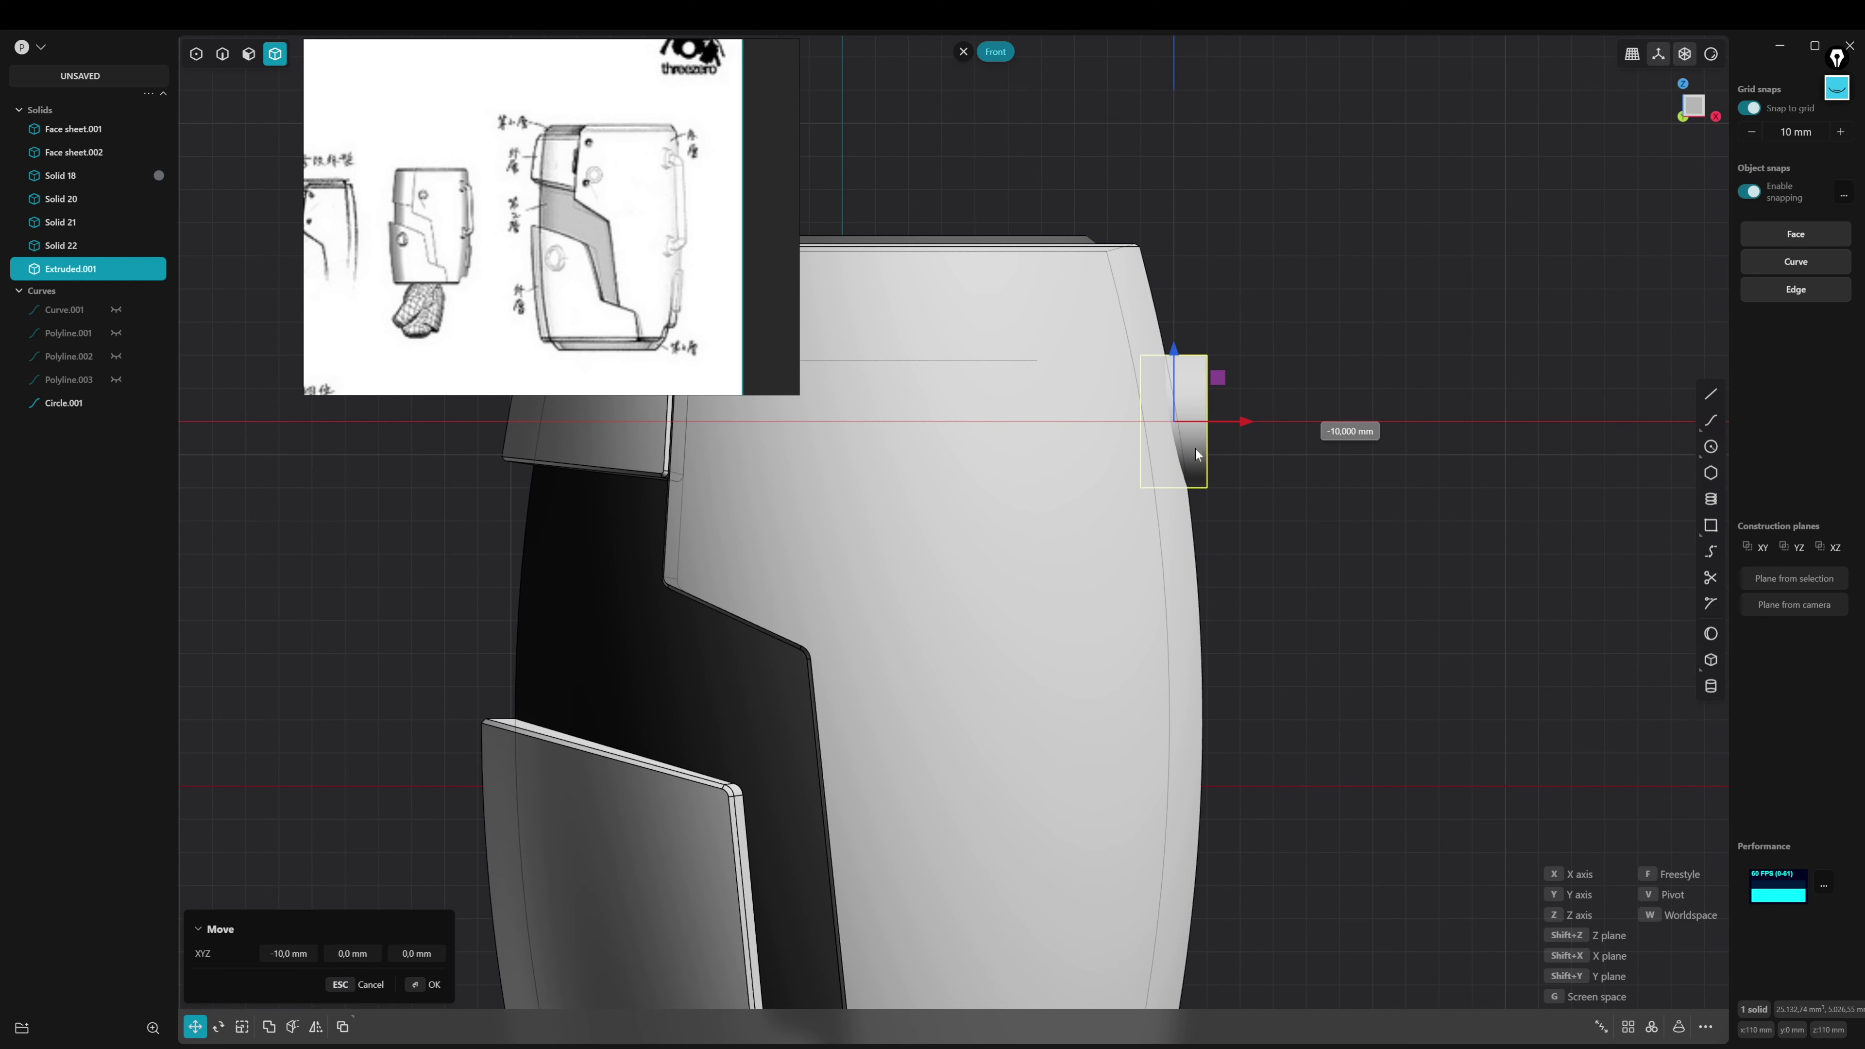
{"action": "scroll", "coordinate": [1422, 490], "scroll_direction": "down", "scroll_amount": 3}
{"action": "left_click", "coordinate": [1423, 490]}
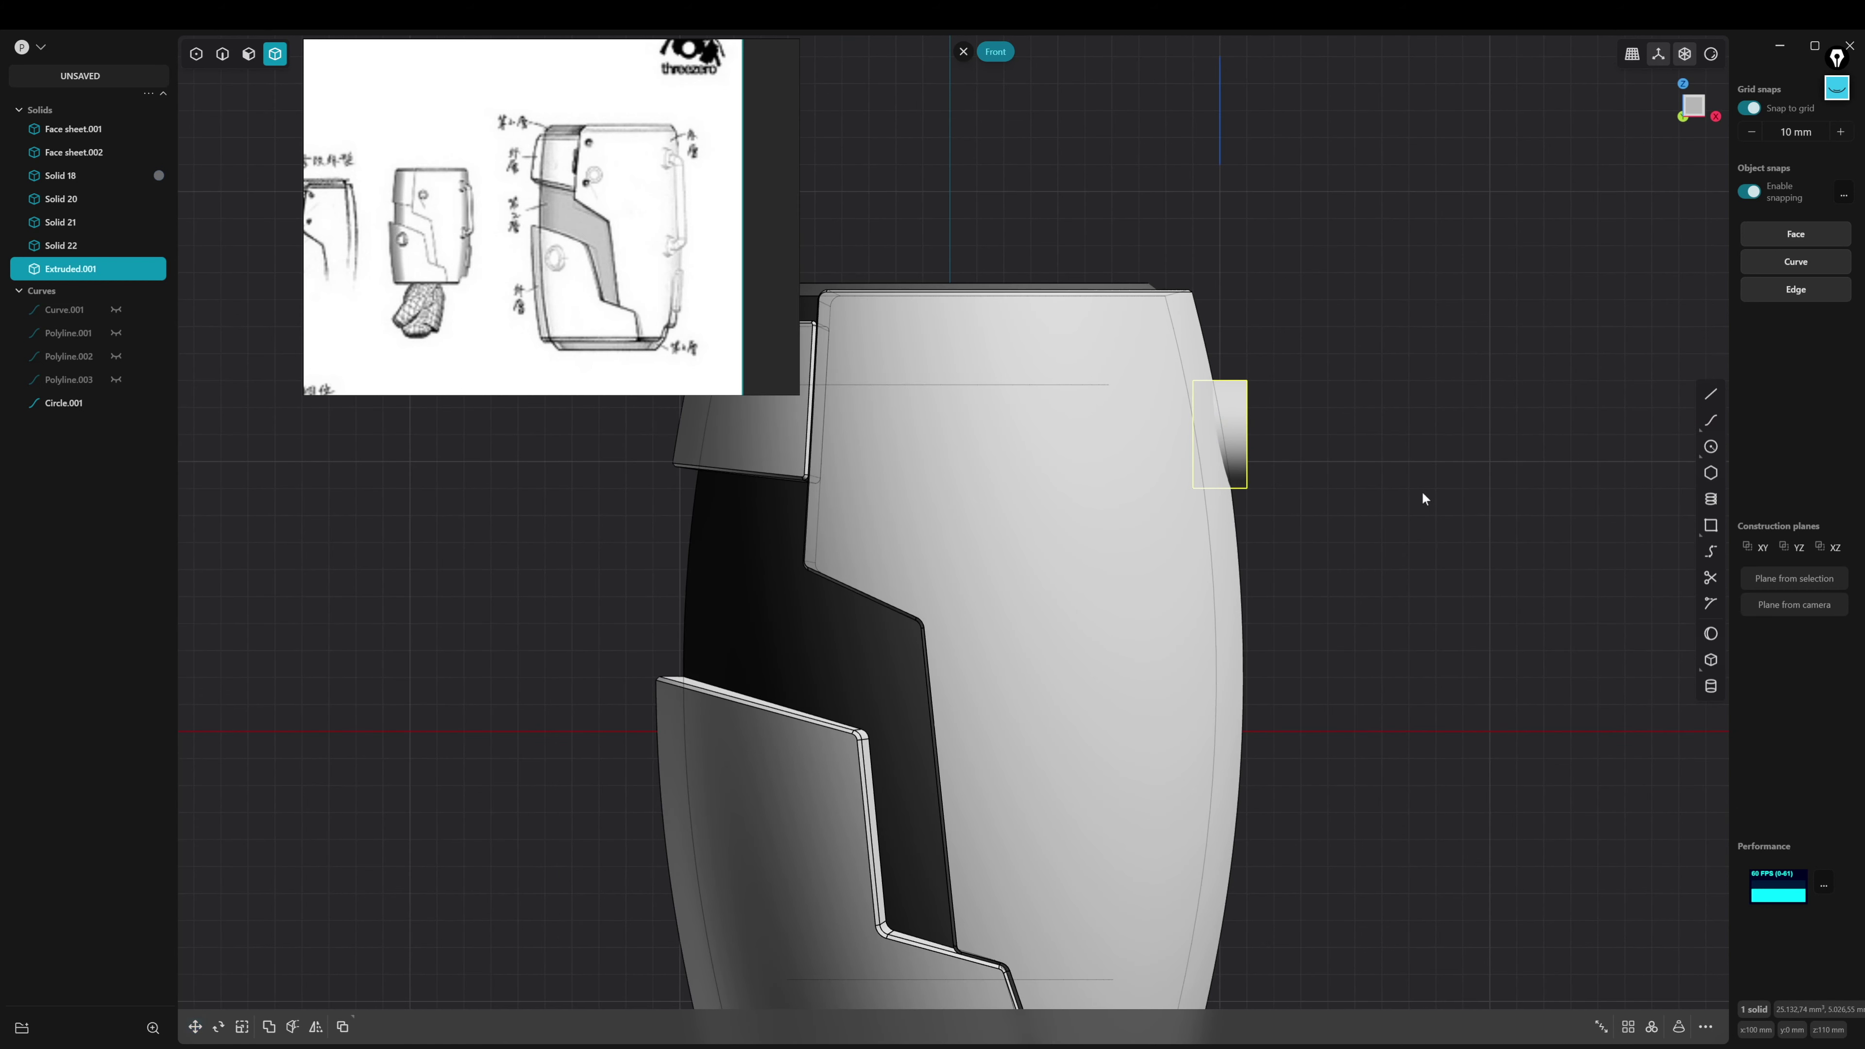
{"action": "mouse_move", "coordinate": [1422, 491]}
{"action": "middle_mouse_down"}
{"action": "mouse_move", "coordinate": [1116, 570]}
{"action": "mouse_move", "coordinate": [1162, 717]}
{"action": "mouse_move", "coordinate": [1204, 696]}
{"action": "mouse_move", "coordinate": [1208, 723]}
{"action": "mouse_move", "coordinate": [1240, 697]}
{"action": "mouse_move", "coordinate": [1278, 723]}
{"action": "mouse_move", "coordinate": [1350, 698]}
{"action": "mouse_move", "coordinate": [1312, 717]}
{"action": "mouse_move", "coordinate": [1396, 670]}
{"action": "middle_mouse_up"}
{"action": "left_click", "coordinate": [1323, 688]}
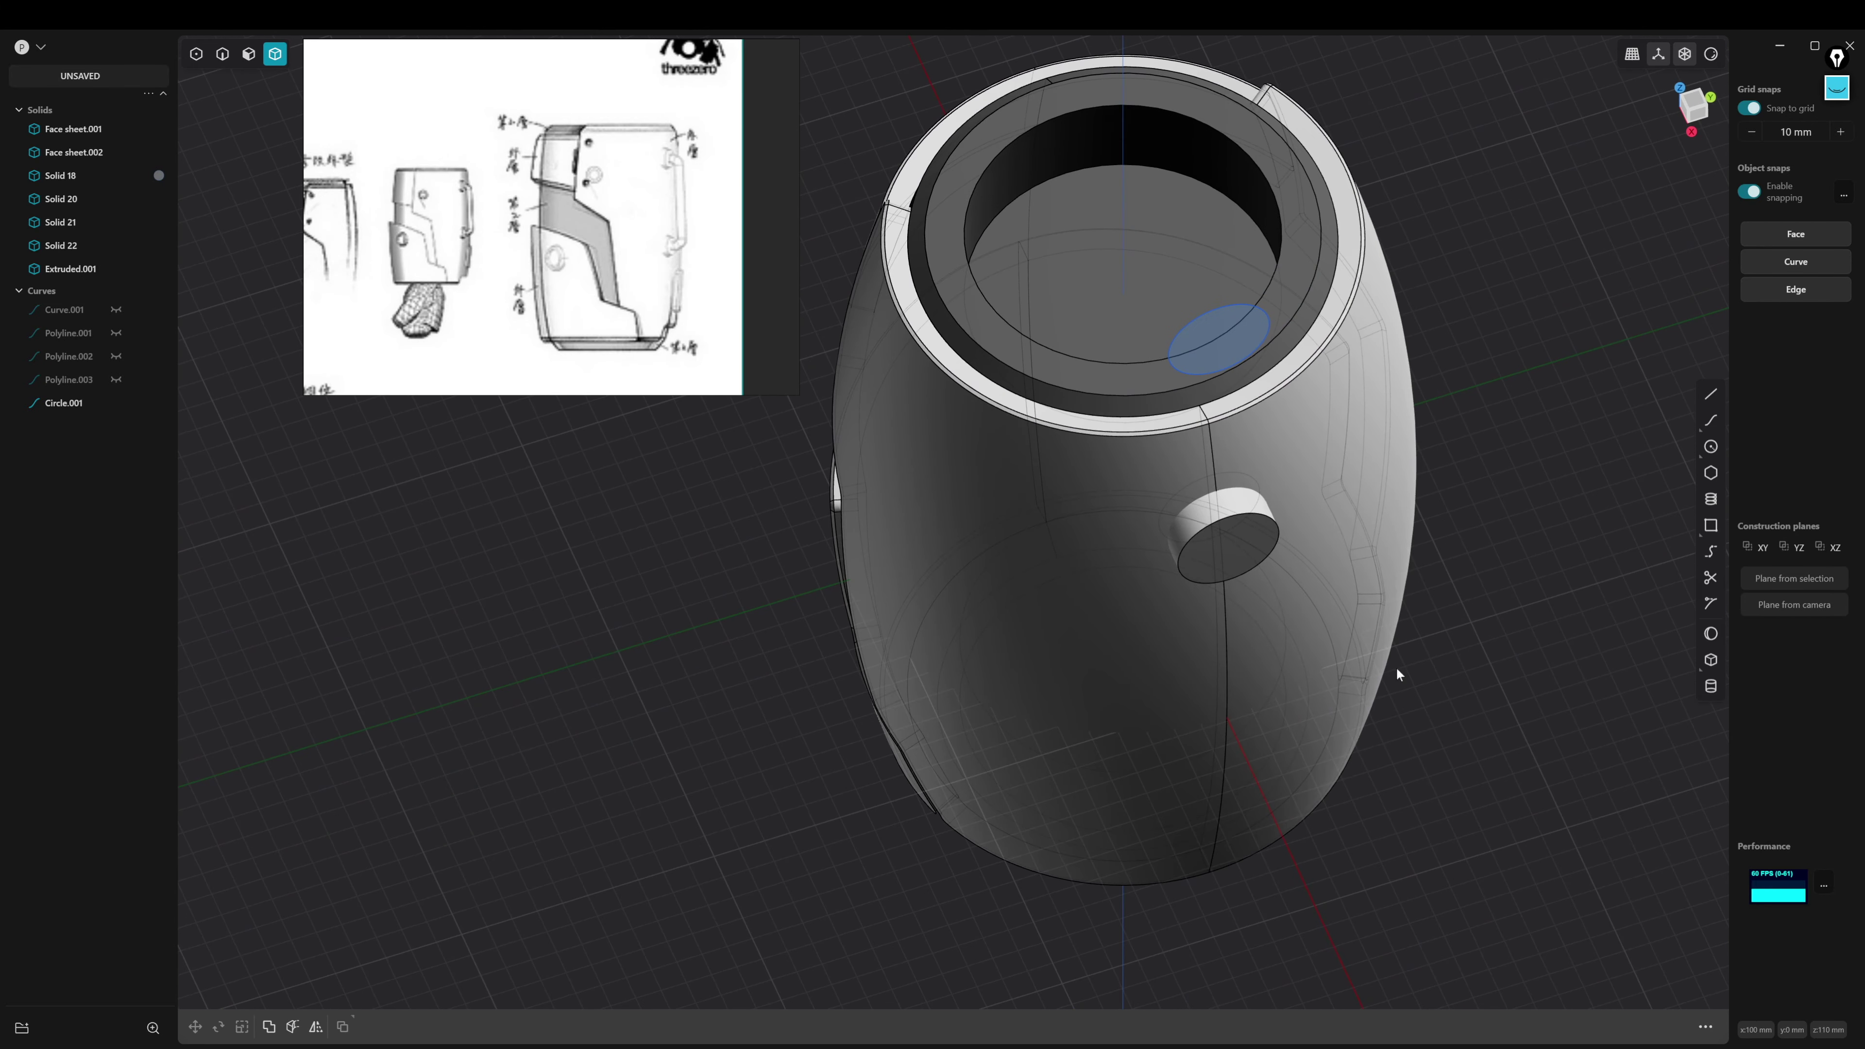
Check the boss position from the Top and Front views and reselect it
{"action": "mouse_move", "coordinate": [1072, 678]}
{"action": "middle_mouse_down"}
{"action": "mouse_move", "coordinate": [1186, 628]}
{"action": "mouse_move", "coordinate": [1182, 651]}
{"action": "mouse_move", "coordinate": [1220, 665]}
{"action": "middle_mouse_up"}
{"action": "key", "text": "KP_7"}
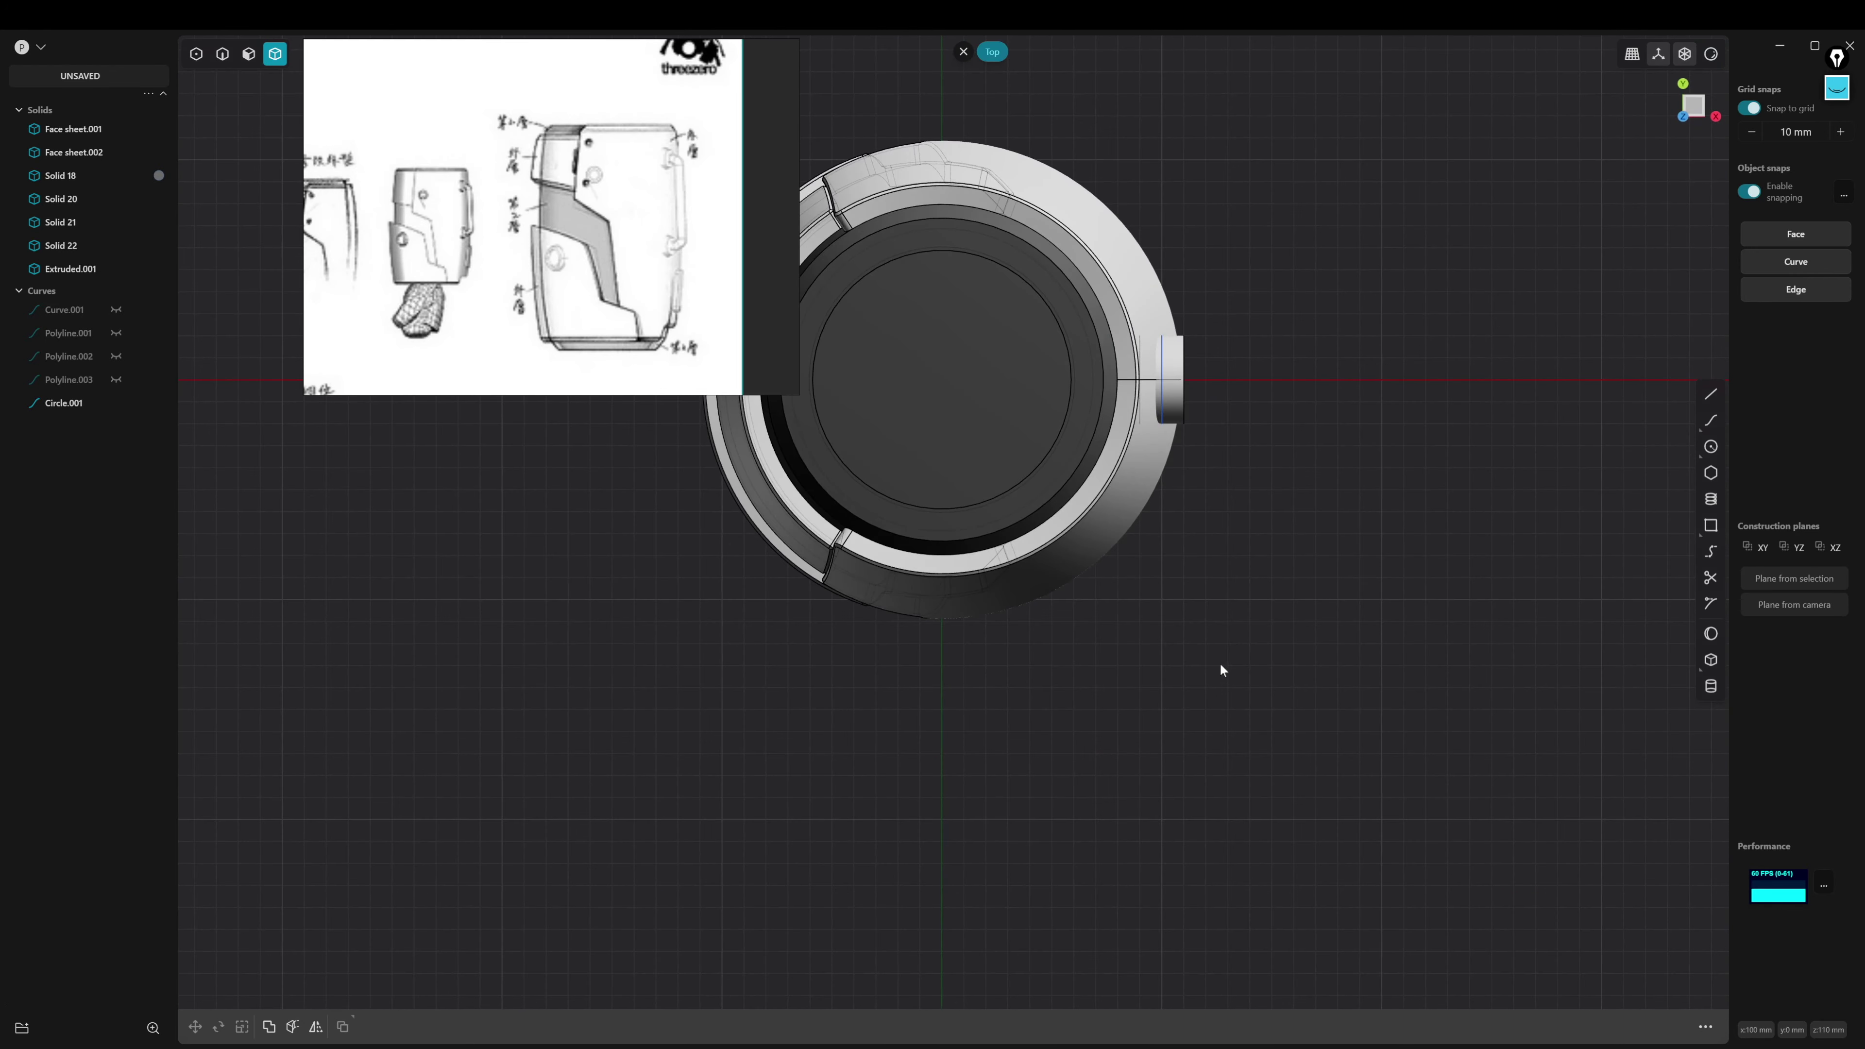
{"action": "mouse_move", "coordinate": [1287, 600]}
{"action": "middle_mouse_down"}
{"action": "mouse_move", "coordinate": [1241, 635]}
{"action": "mouse_move", "coordinate": [1074, 612]}
{"action": "mouse_move", "coordinate": [1144, 665]}
{"action": "mouse_move", "coordinate": [1075, 675]}
{"action": "mouse_move", "coordinate": [1003, 646]}
{"action": "mouse_move", "coordinate": [1032, 692]}
{"action": "mouse_move", "coordinate": [962, 676]}
{"action": "mouse_move", "coordinate": [1115, 665]}
{"action": "middle_mouse_up"}
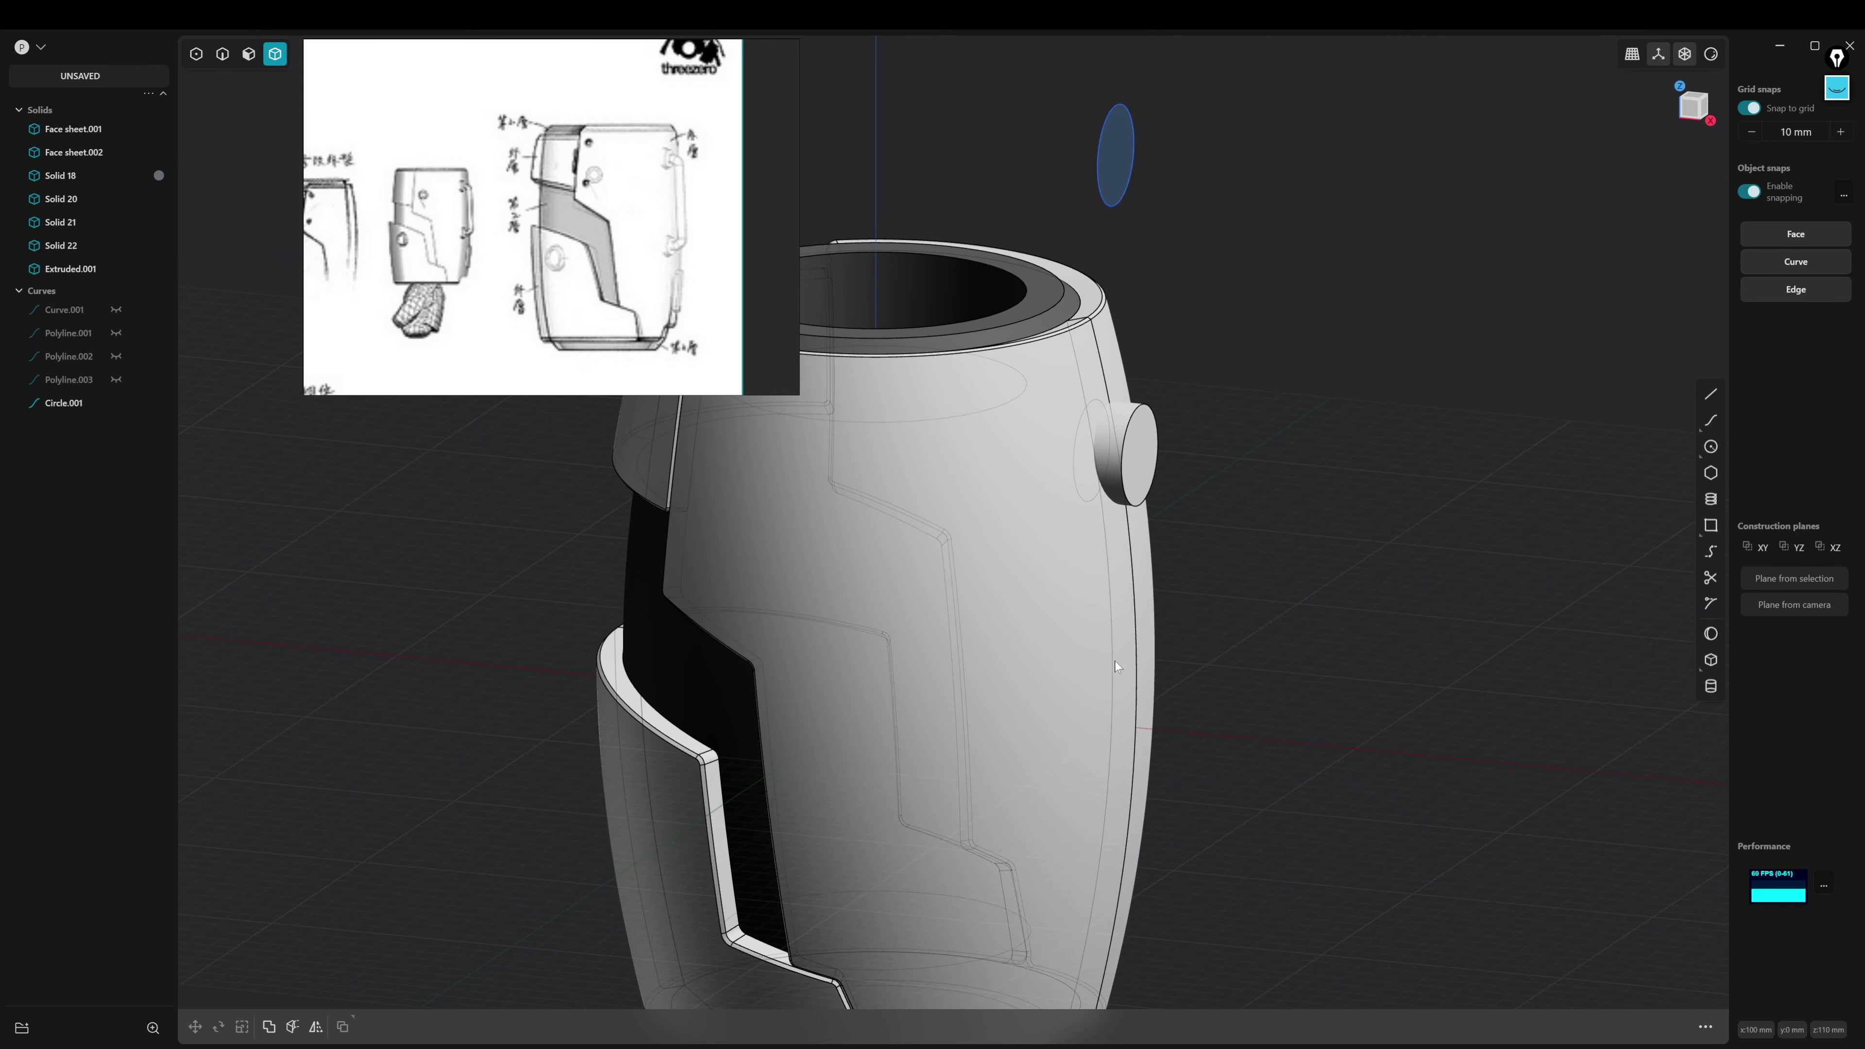
{"action": "left_click", "coordinate": [1132, 482]}
{"action": "key", "text": "KP_1"}
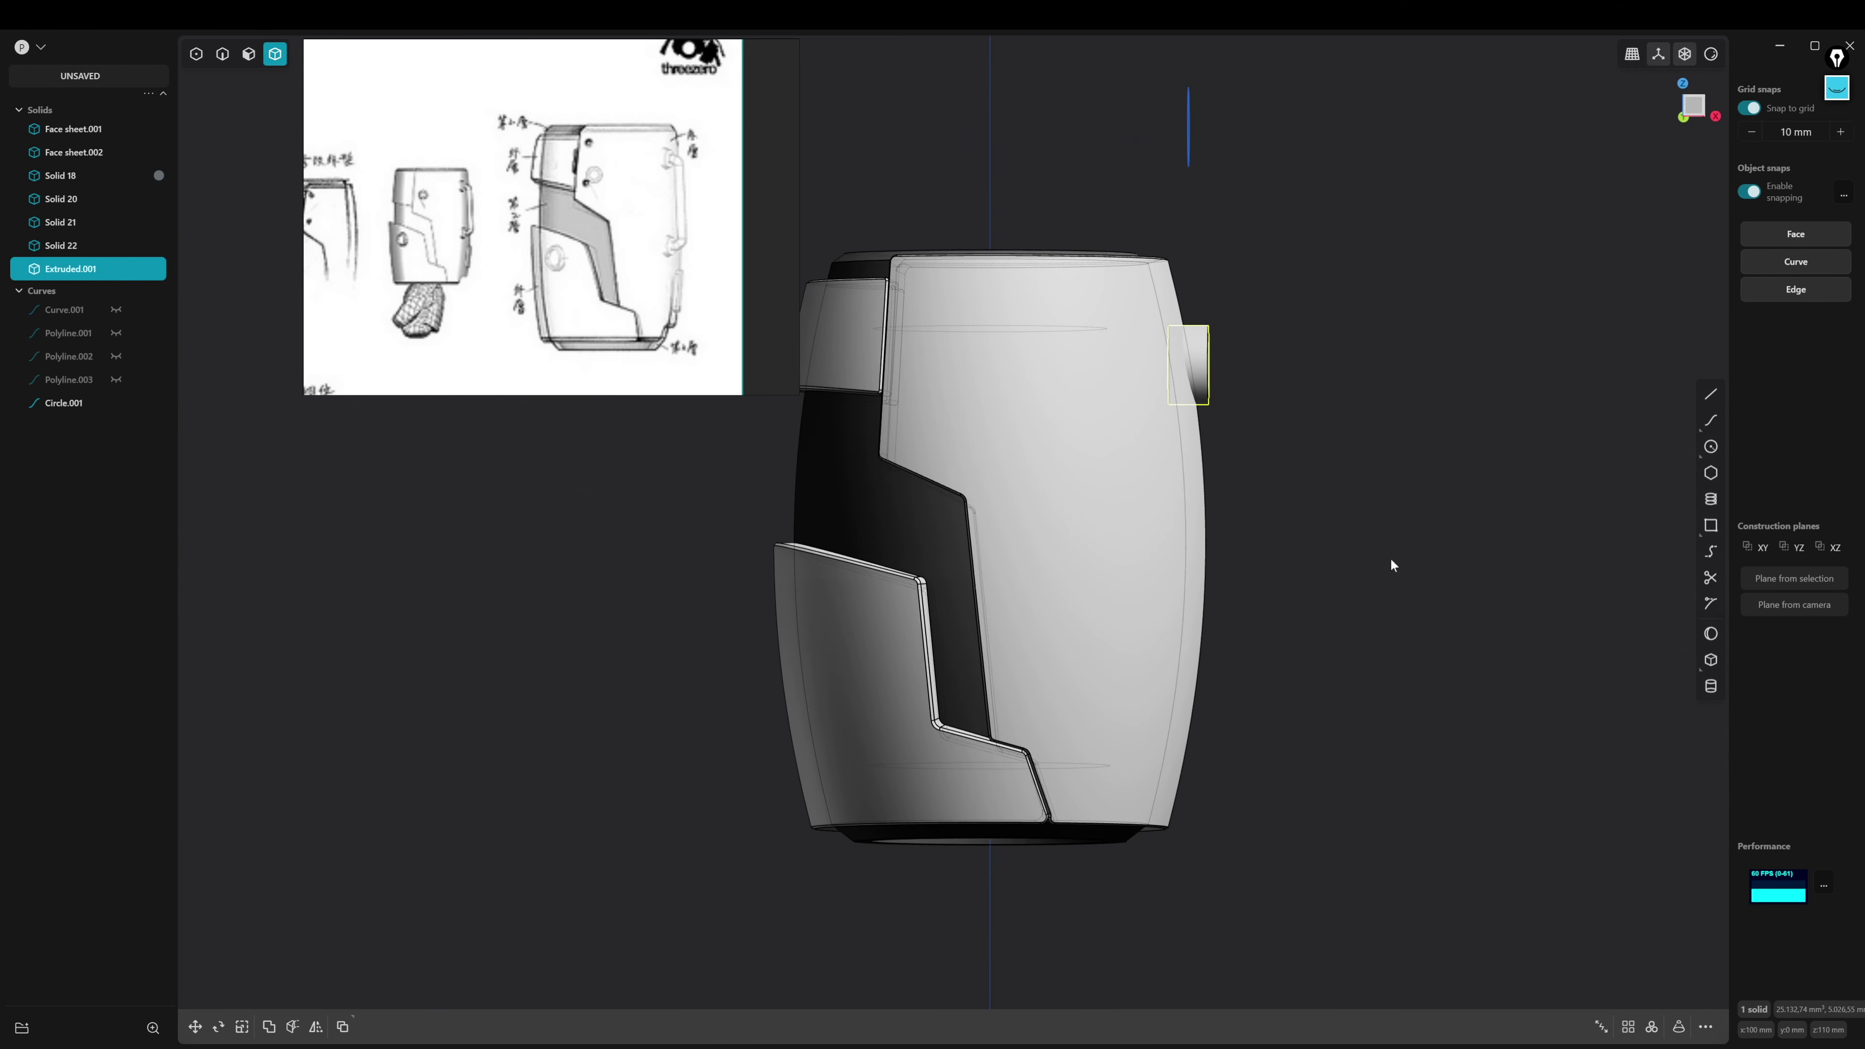
{"action": "mouse_move", "coordinate": [1391, 565]}
{"action": "middle_mouse_down"}
{"action": "mouse_move", "coordinate": [1294, 589]}
{"action": "mouse_move", "coordinate": [1340, 581]}
{"action": "middle_mouse_up"}
Duplicate the side boss as Extruded.002 and move it 100 mm down in Z
{"action": "key", "text": "KP_1"}
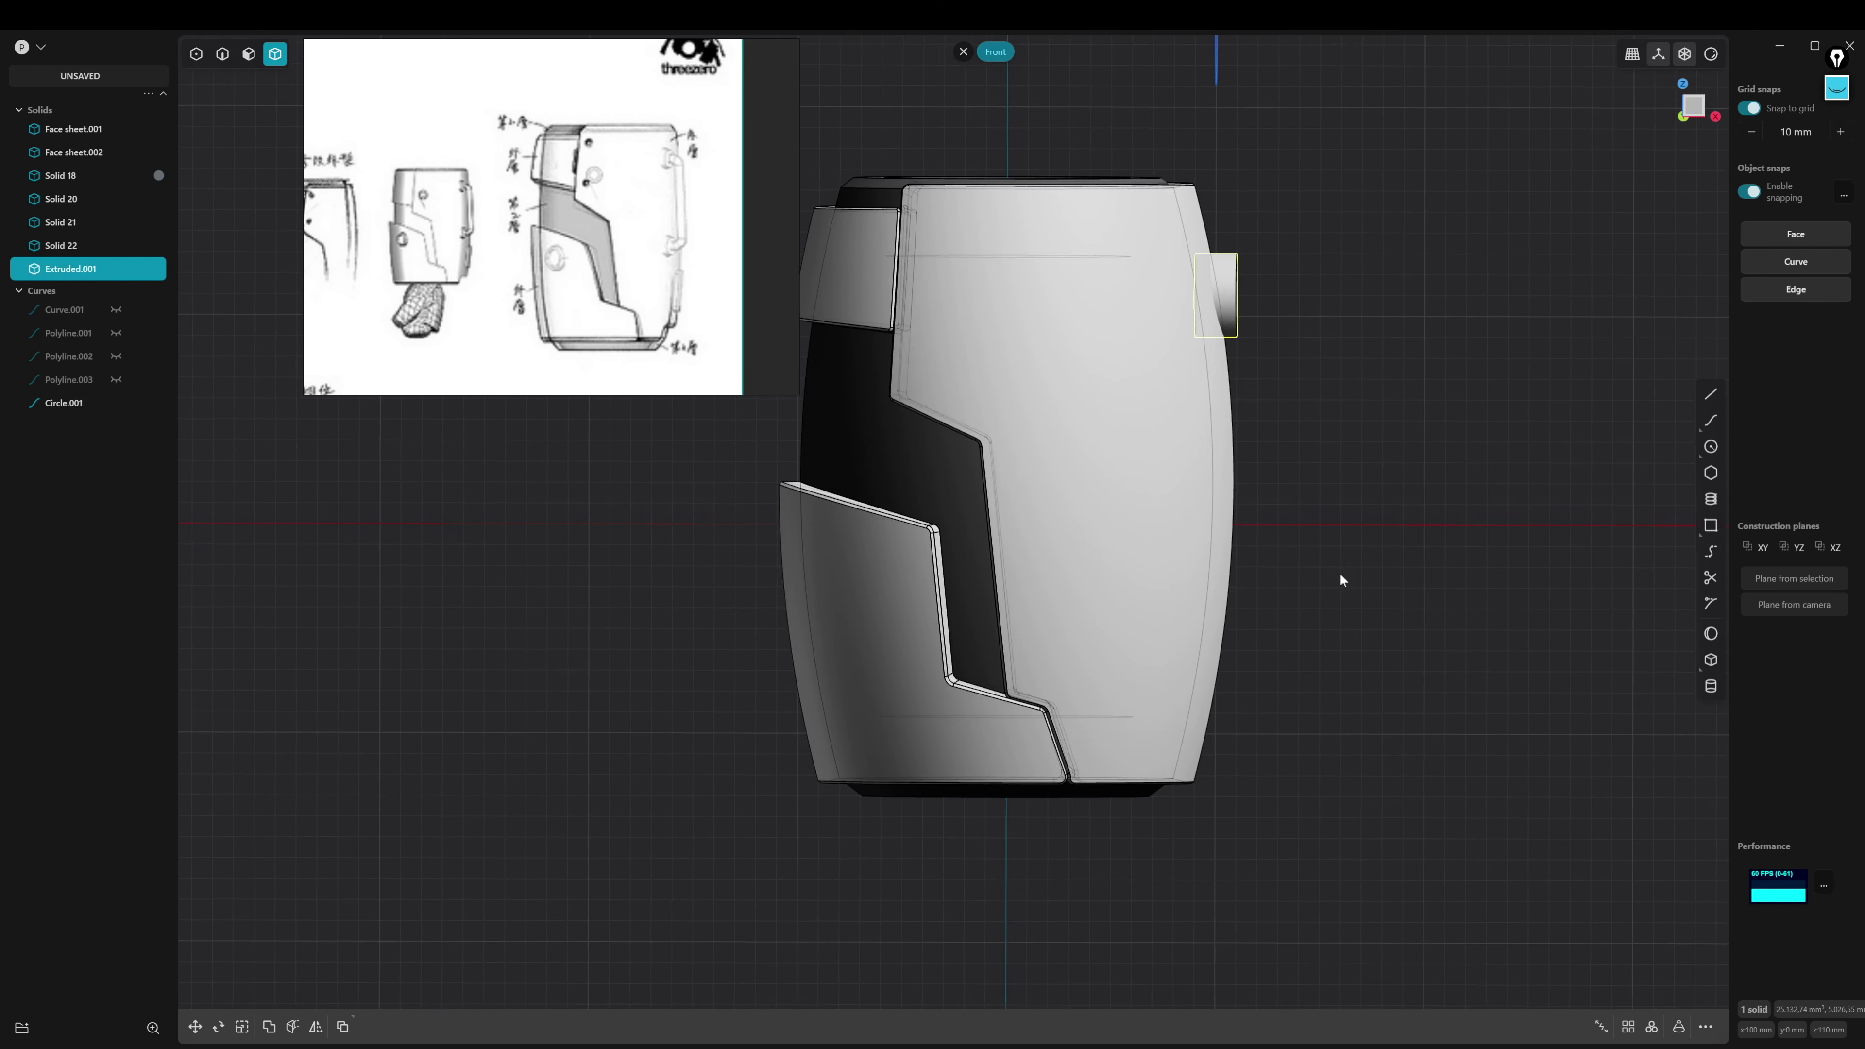
{"action": "key", "text": "ctrl+d"}
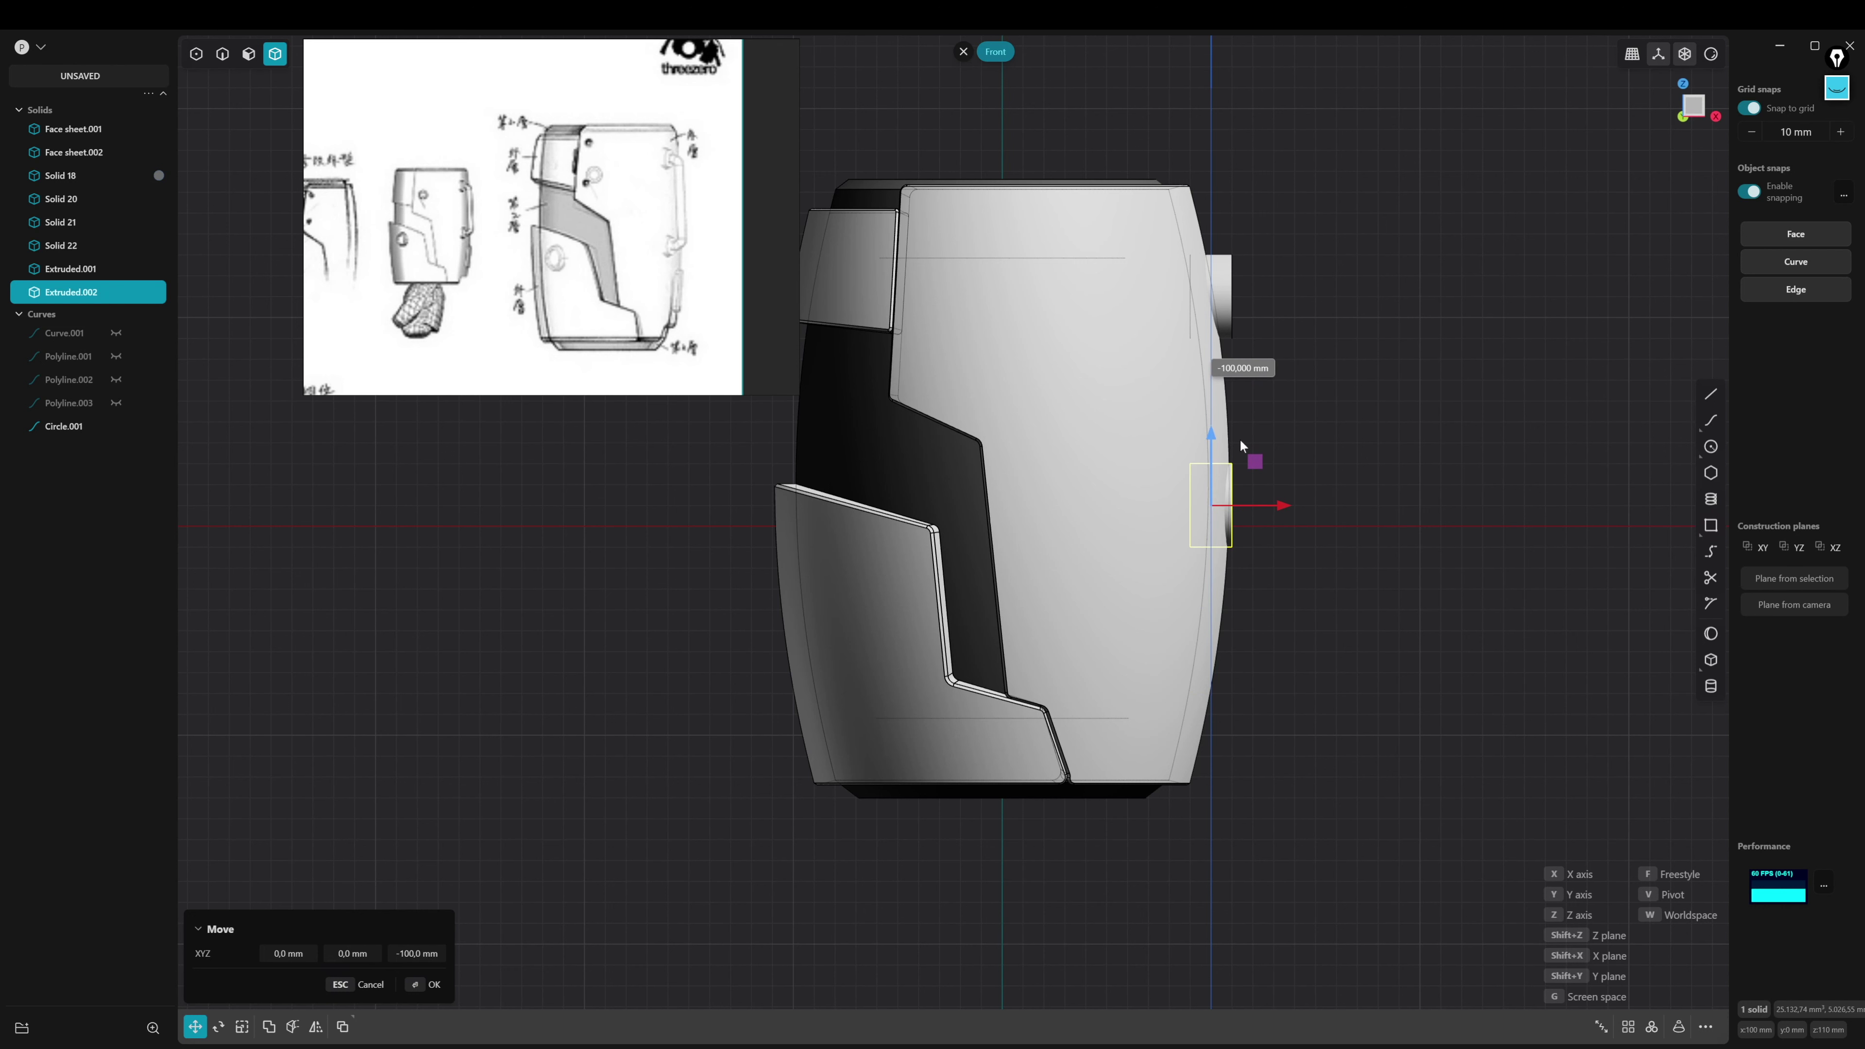
{"action": "mouse_move", "coordinate": [1304, 482]}
{"action": "middle_mouse_down"}
{"action": "mouse_move", "coordinate": [1155, 545]}
{"action": "mouse_move", "coordinate": [1313, 570]}
{"action": "middle_mouse_up"}
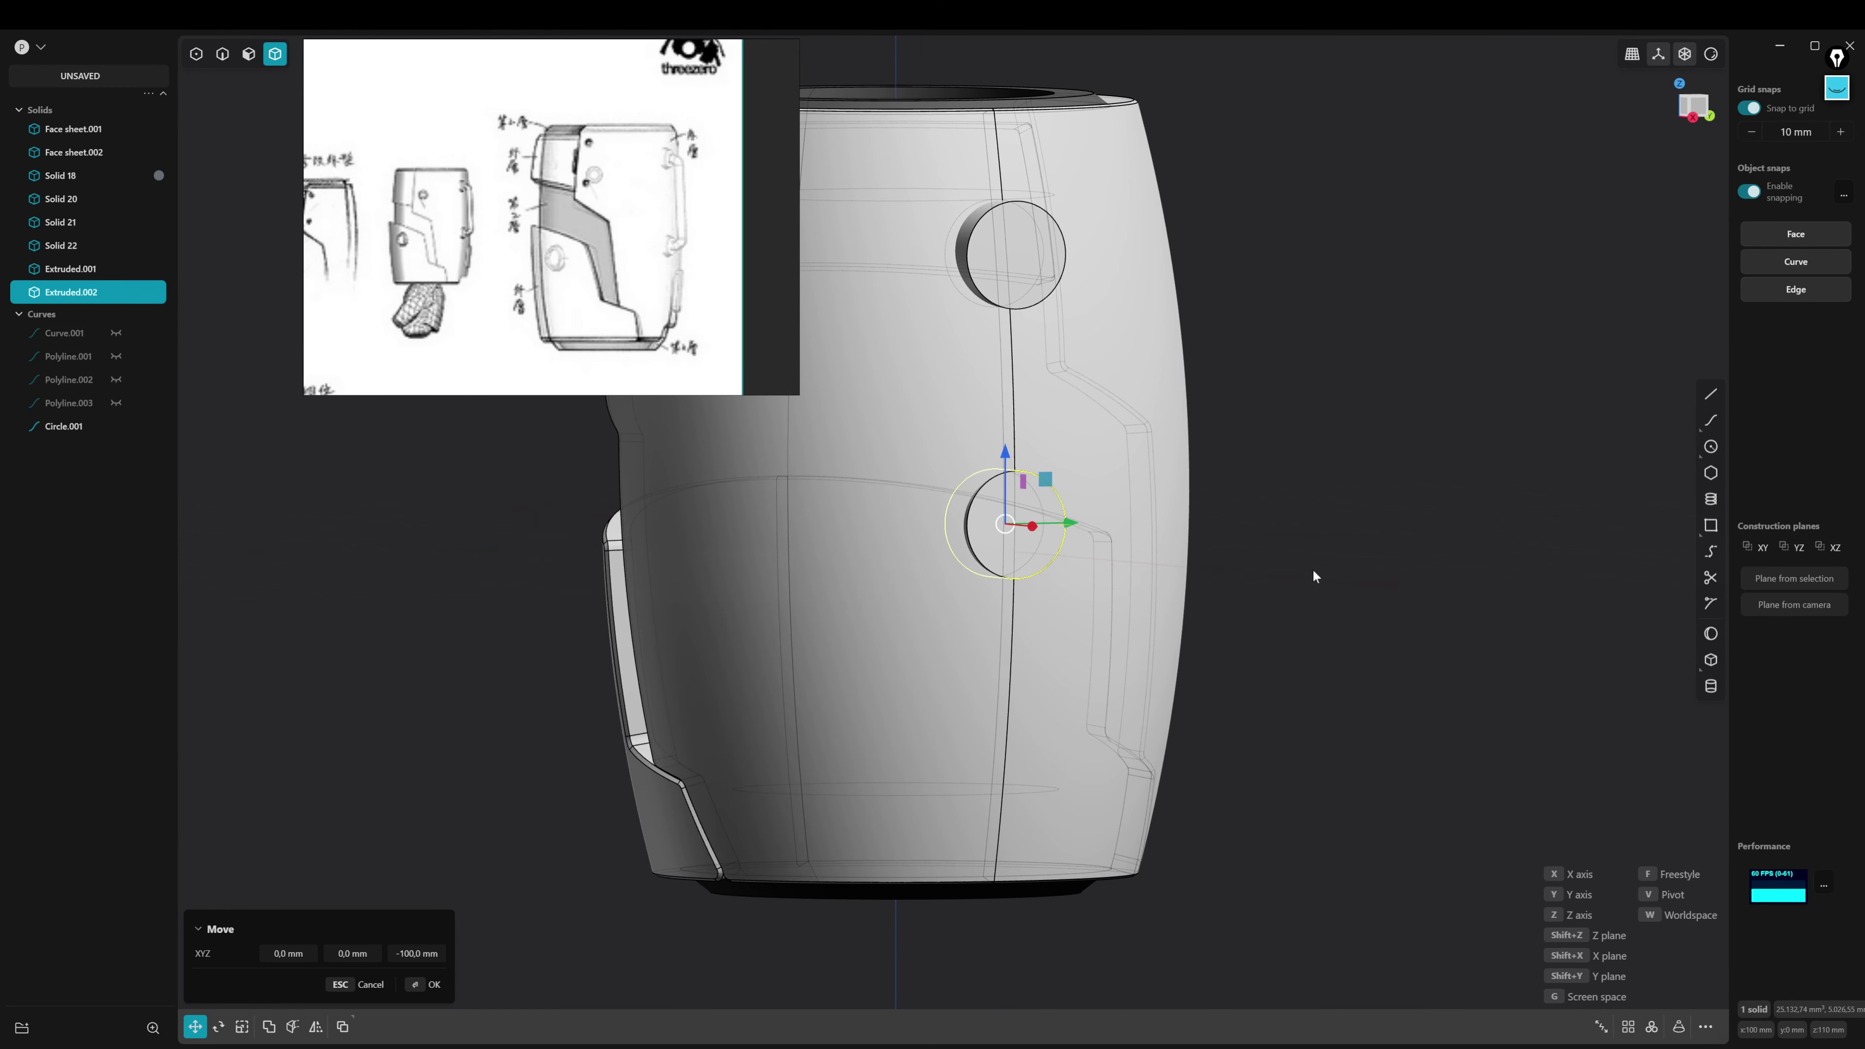
{"action": "key", "text": "3"}
{"action": "middle_click_drag", "start_coordinate": [1146, 607], "coordinate": [1356, 470]}
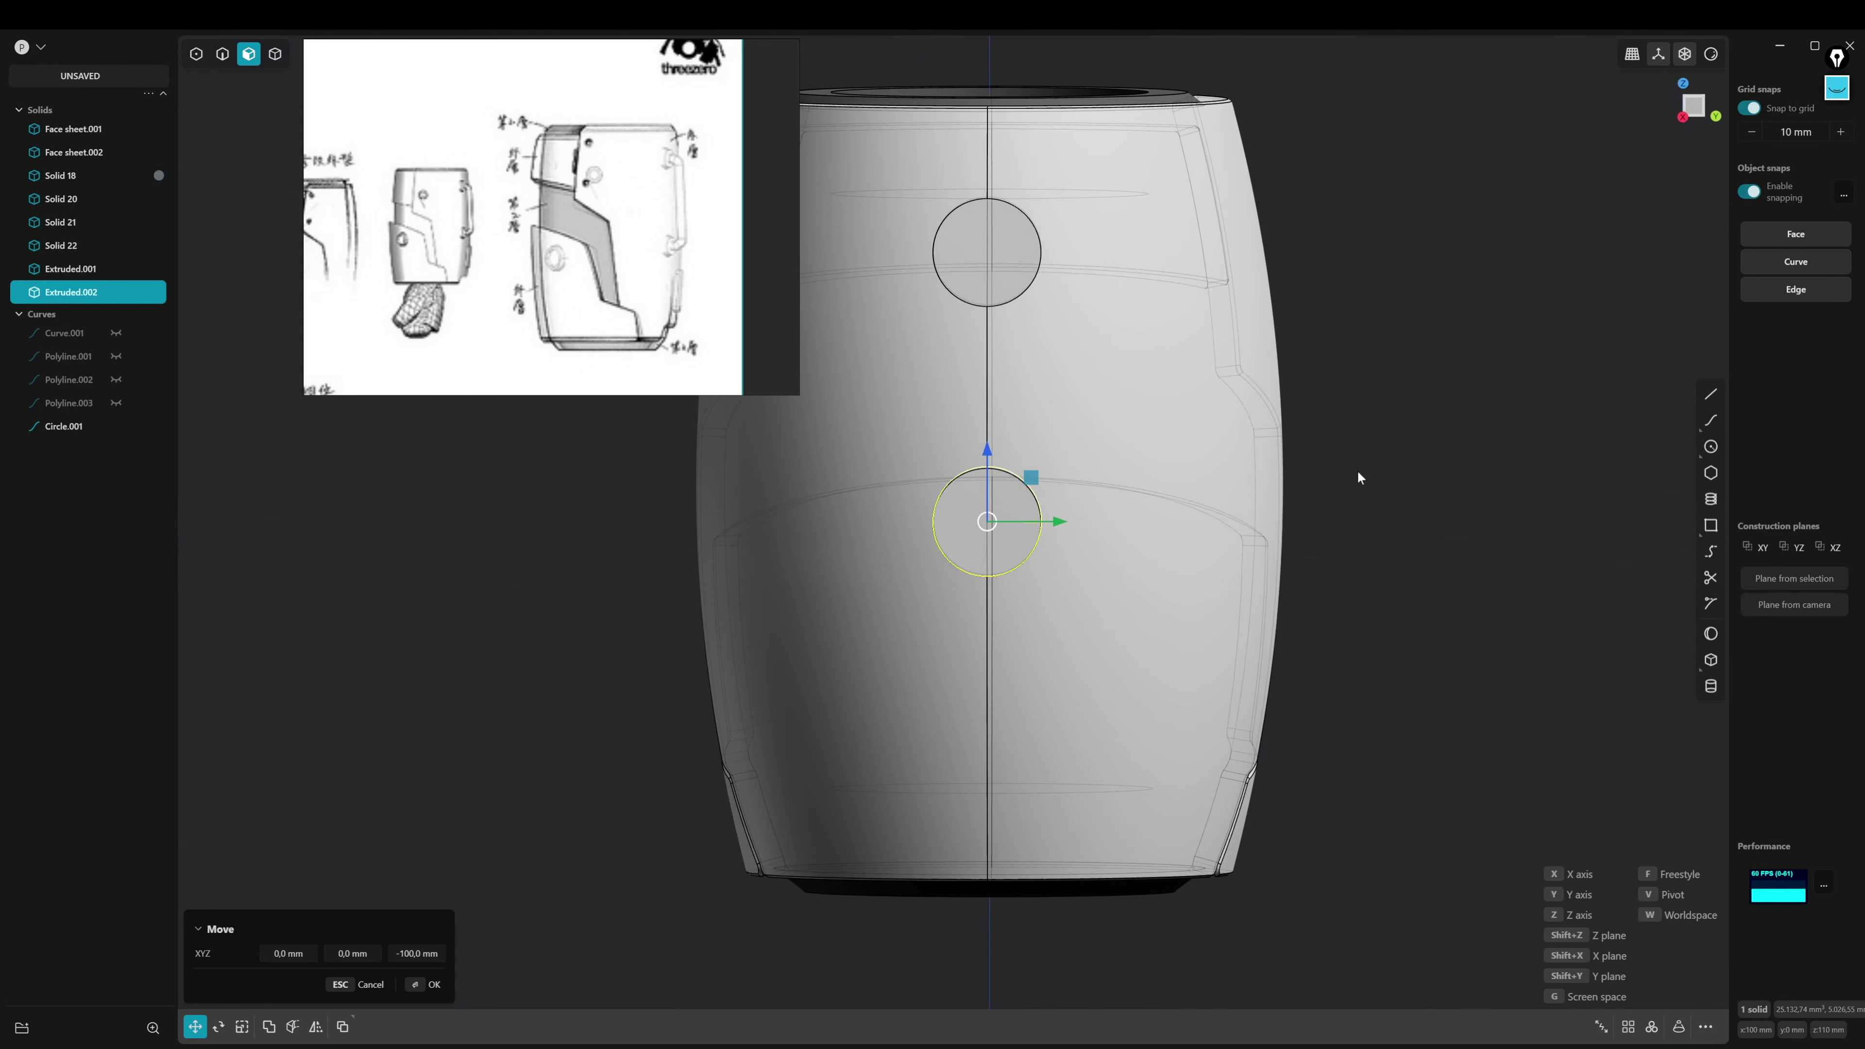
{"action": "left_click", "coordinate": [1356, 470]}
In the Right view, select both round bosses as solids for scaling
{"action": "key", "text": "KP_3"}
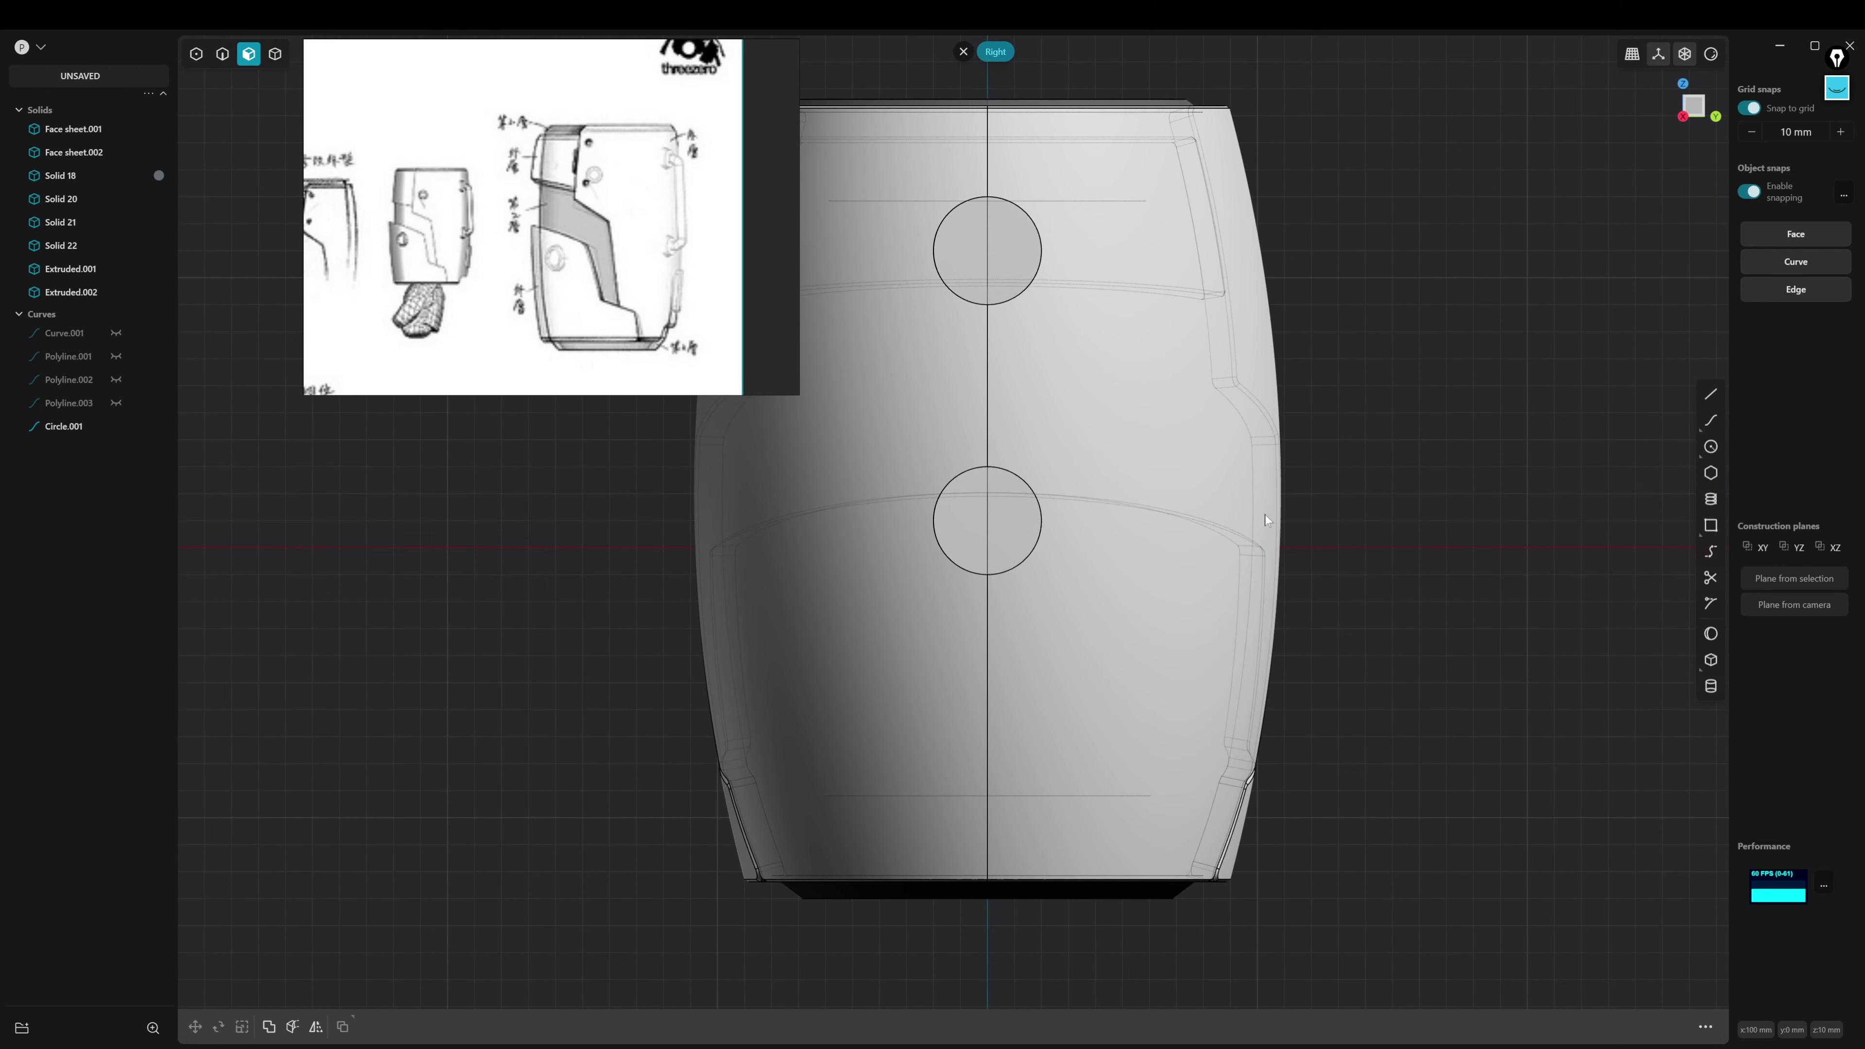
{"action": "scroll", "coordinate": [1265, 514], "scroll_direction": "up", "scroll_amount": 2}
{"action": "key", "text": "4"}
{"action": "left_click", "coordinate": [1004, 530]}
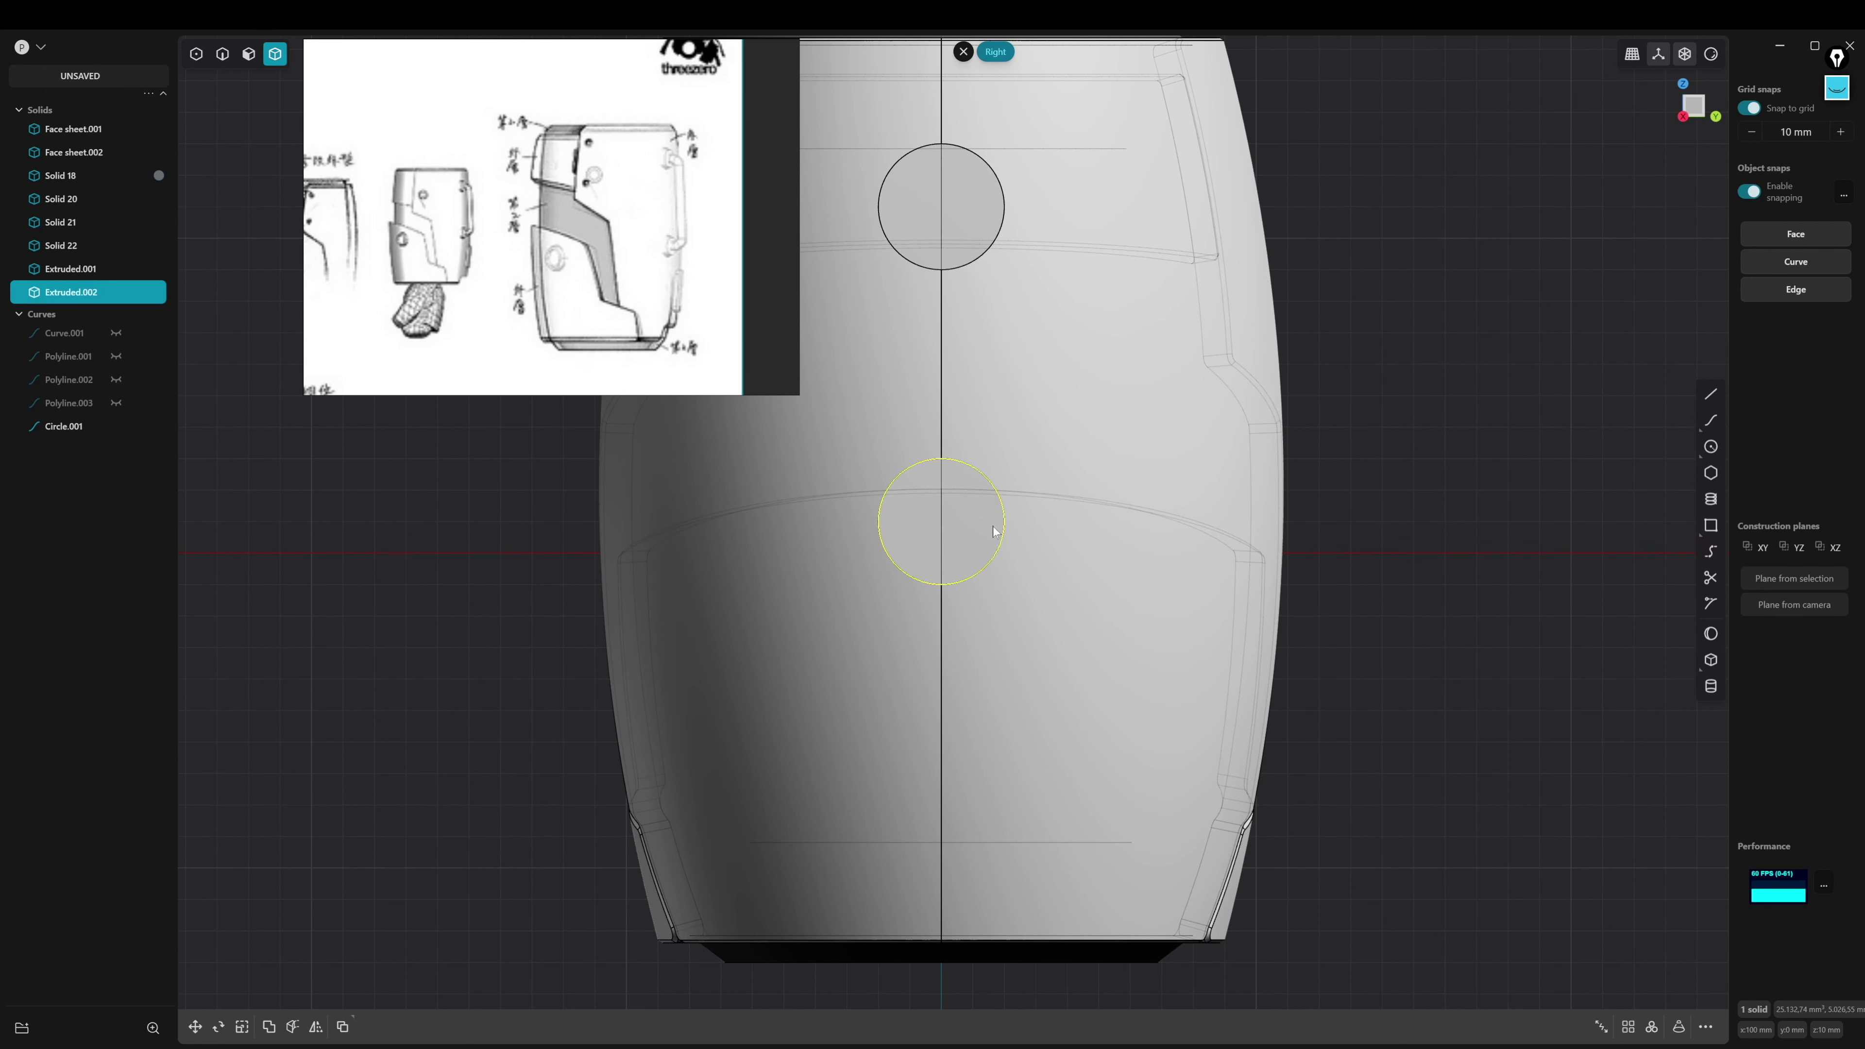
{"action": "left_click", "coordinate": [985, 197], "text": "shift"}
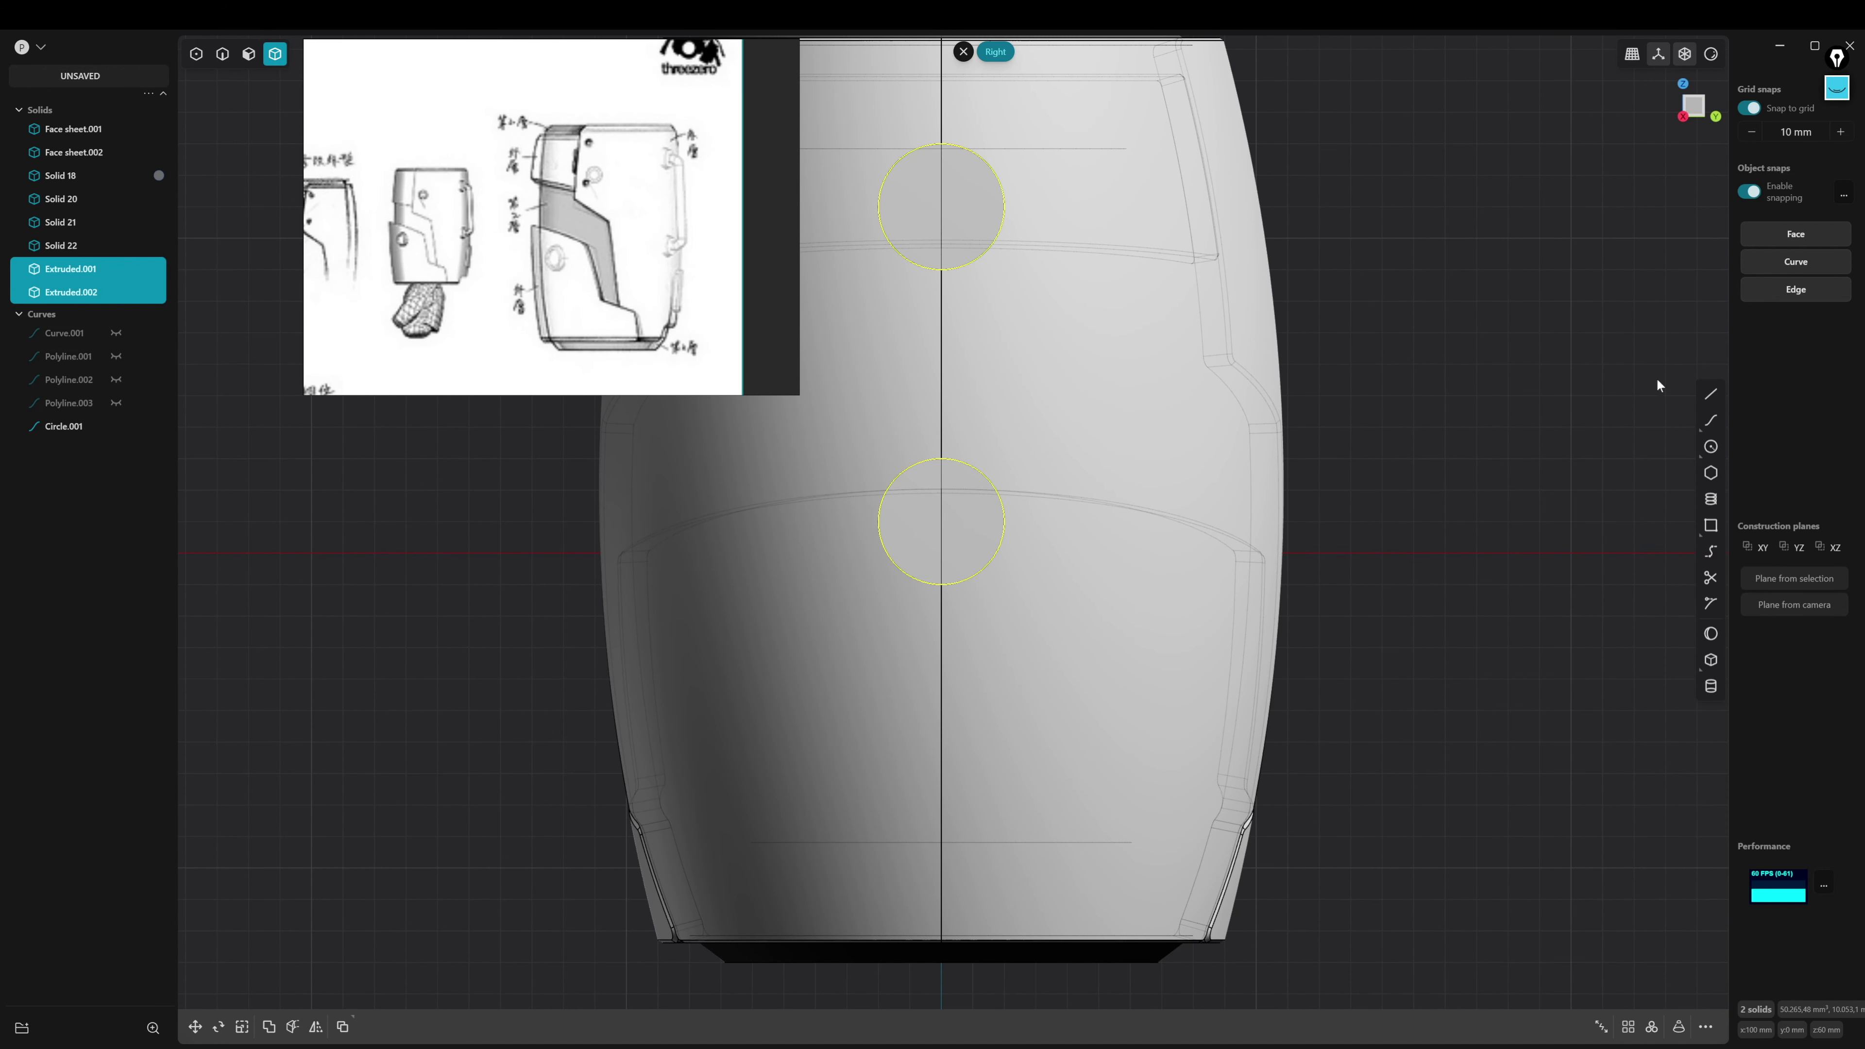
{"action": "key", "text": "s"}
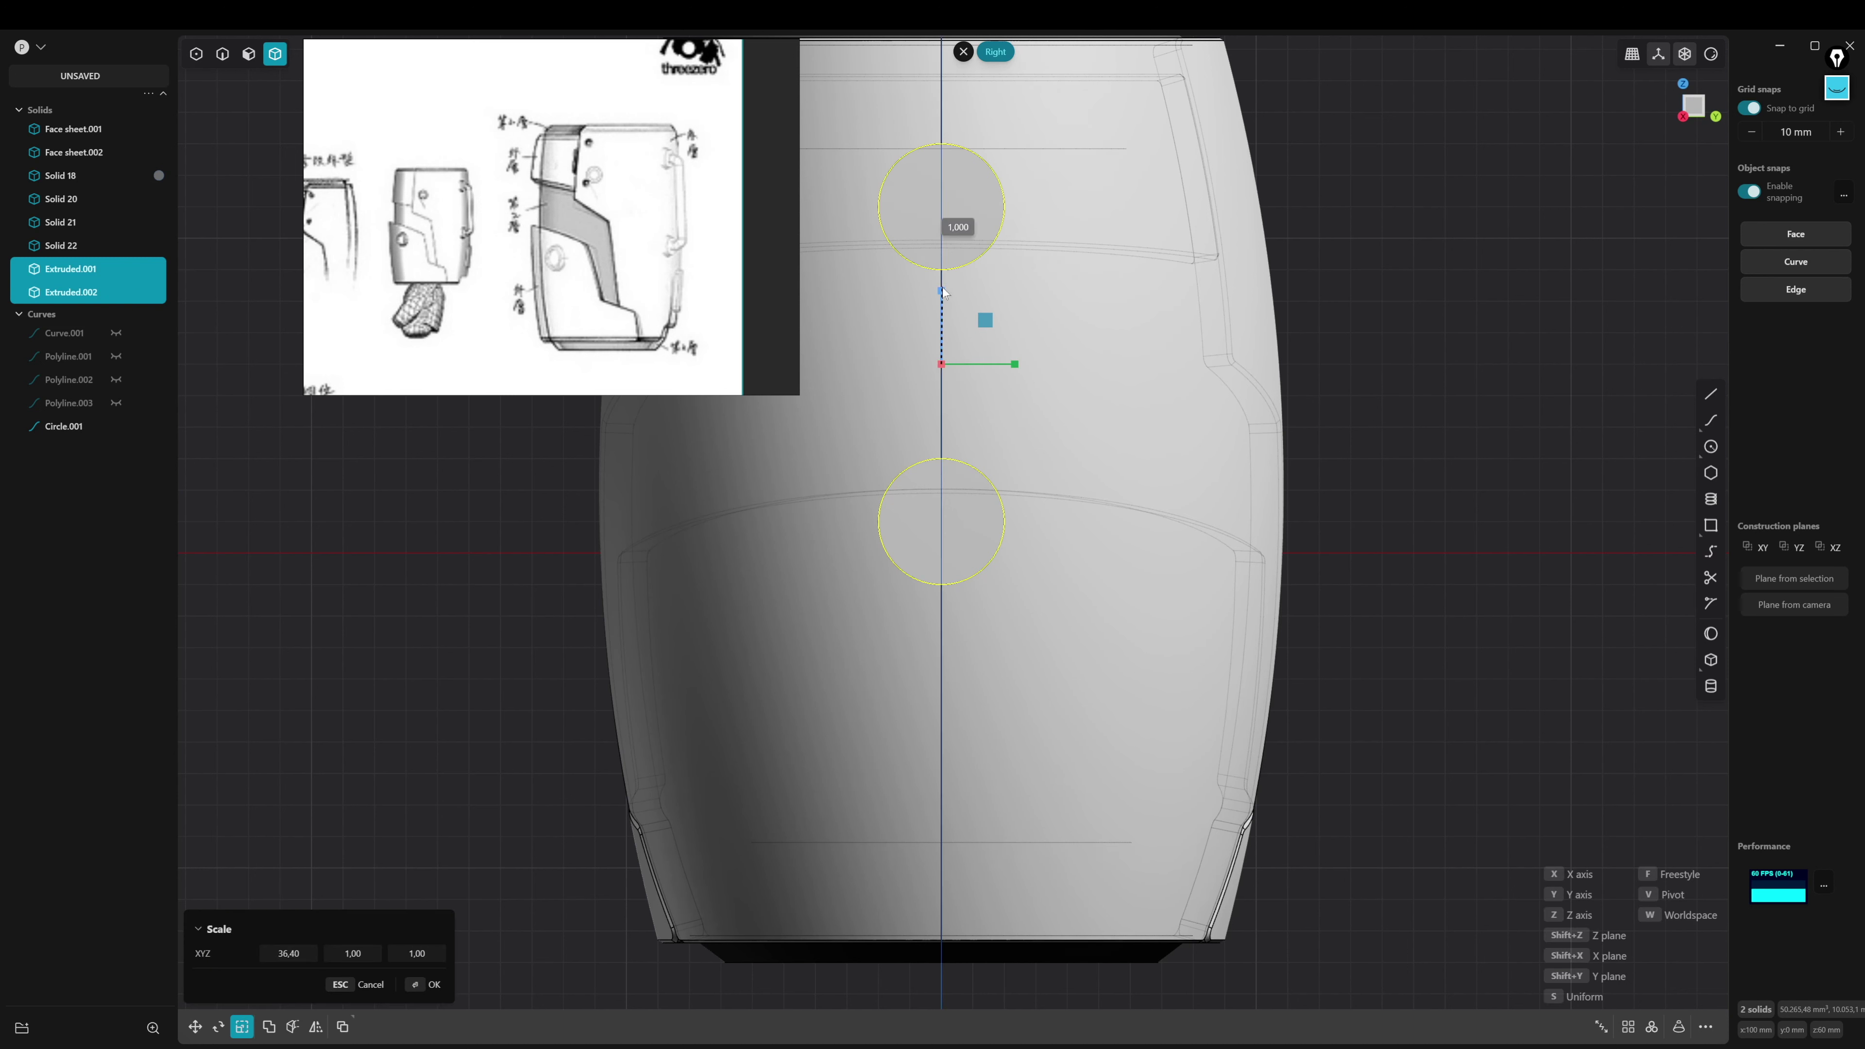
Try squashing both bosses to 0.80 in Z, then back out of scaling
{"action": "left_click_drag", "start_coordinate": [944, 292], "coordinate": [945, 297]}
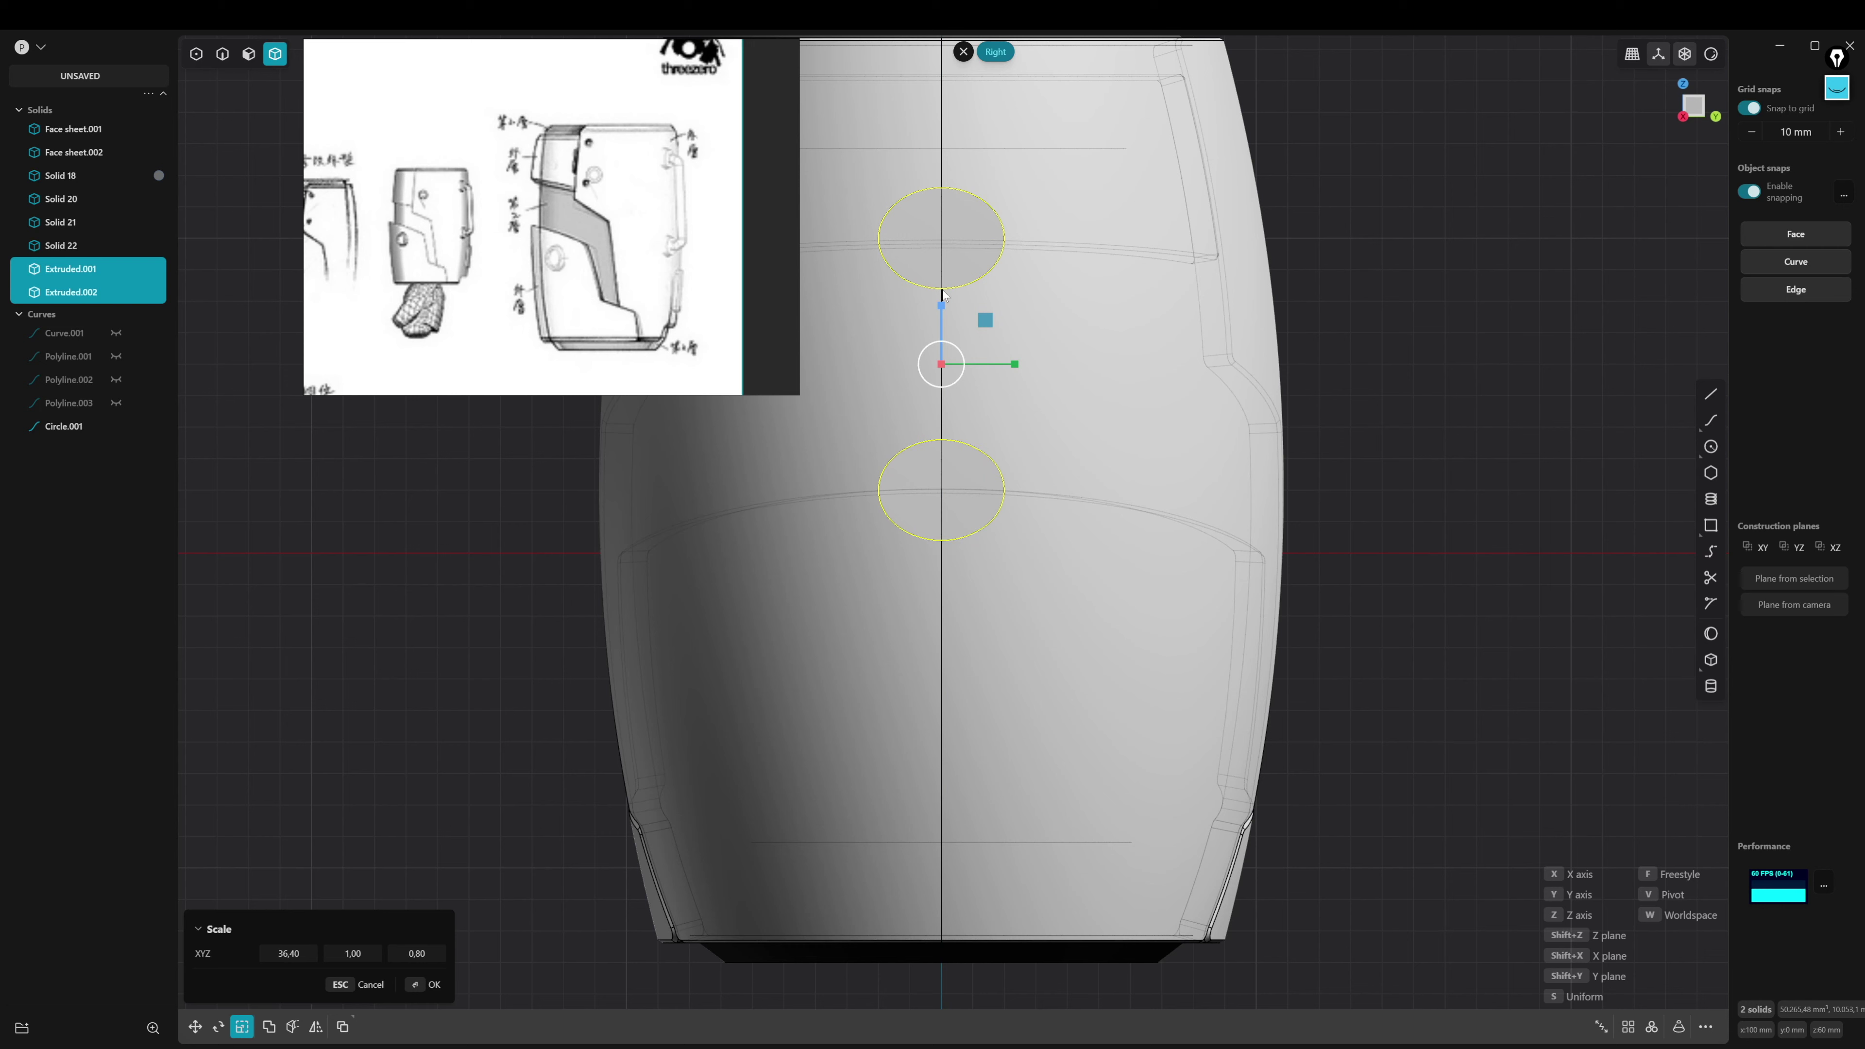
{"action": "left_click", "coordinate": [944, 295]}
{"action": "left_click", "coordinate": [1542, 325]}
{"action": "middle_click_drag", "start_coordinate": [1543, 325], "coordinate": [943, 524]}
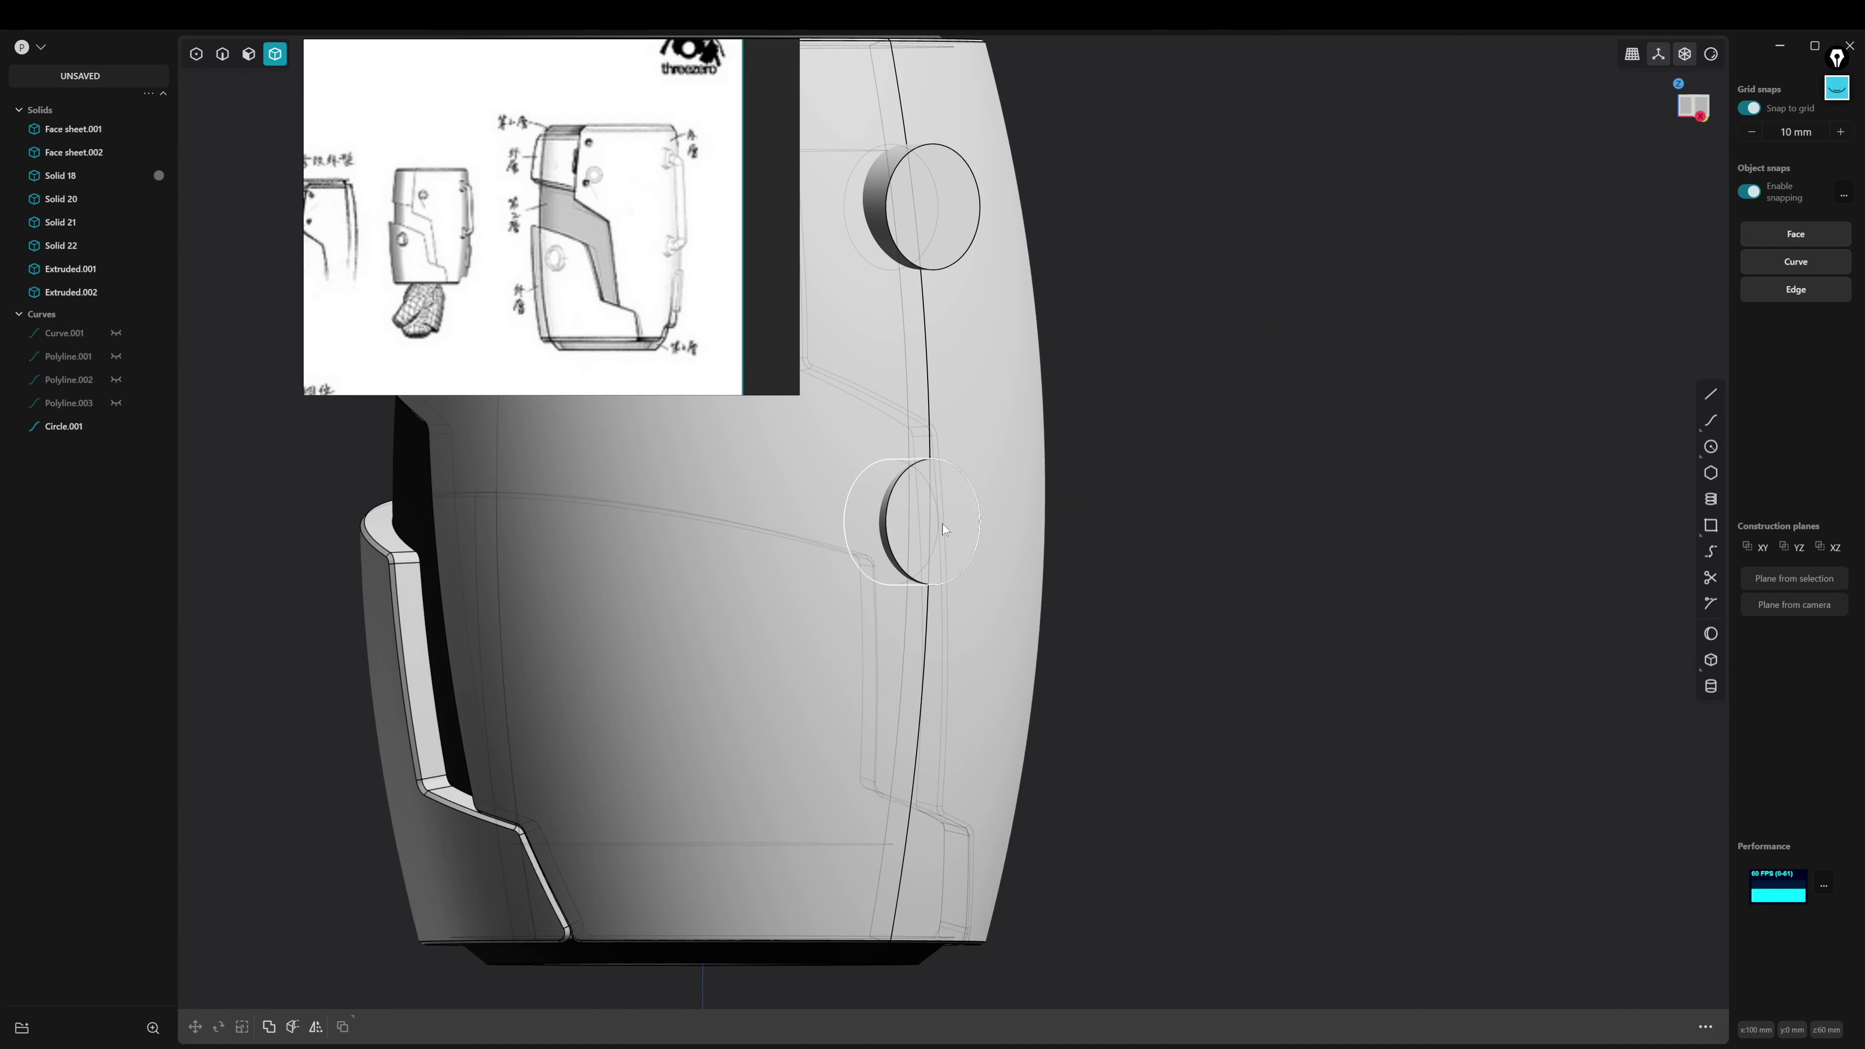
{"action": "key", "text": "KP_3"}
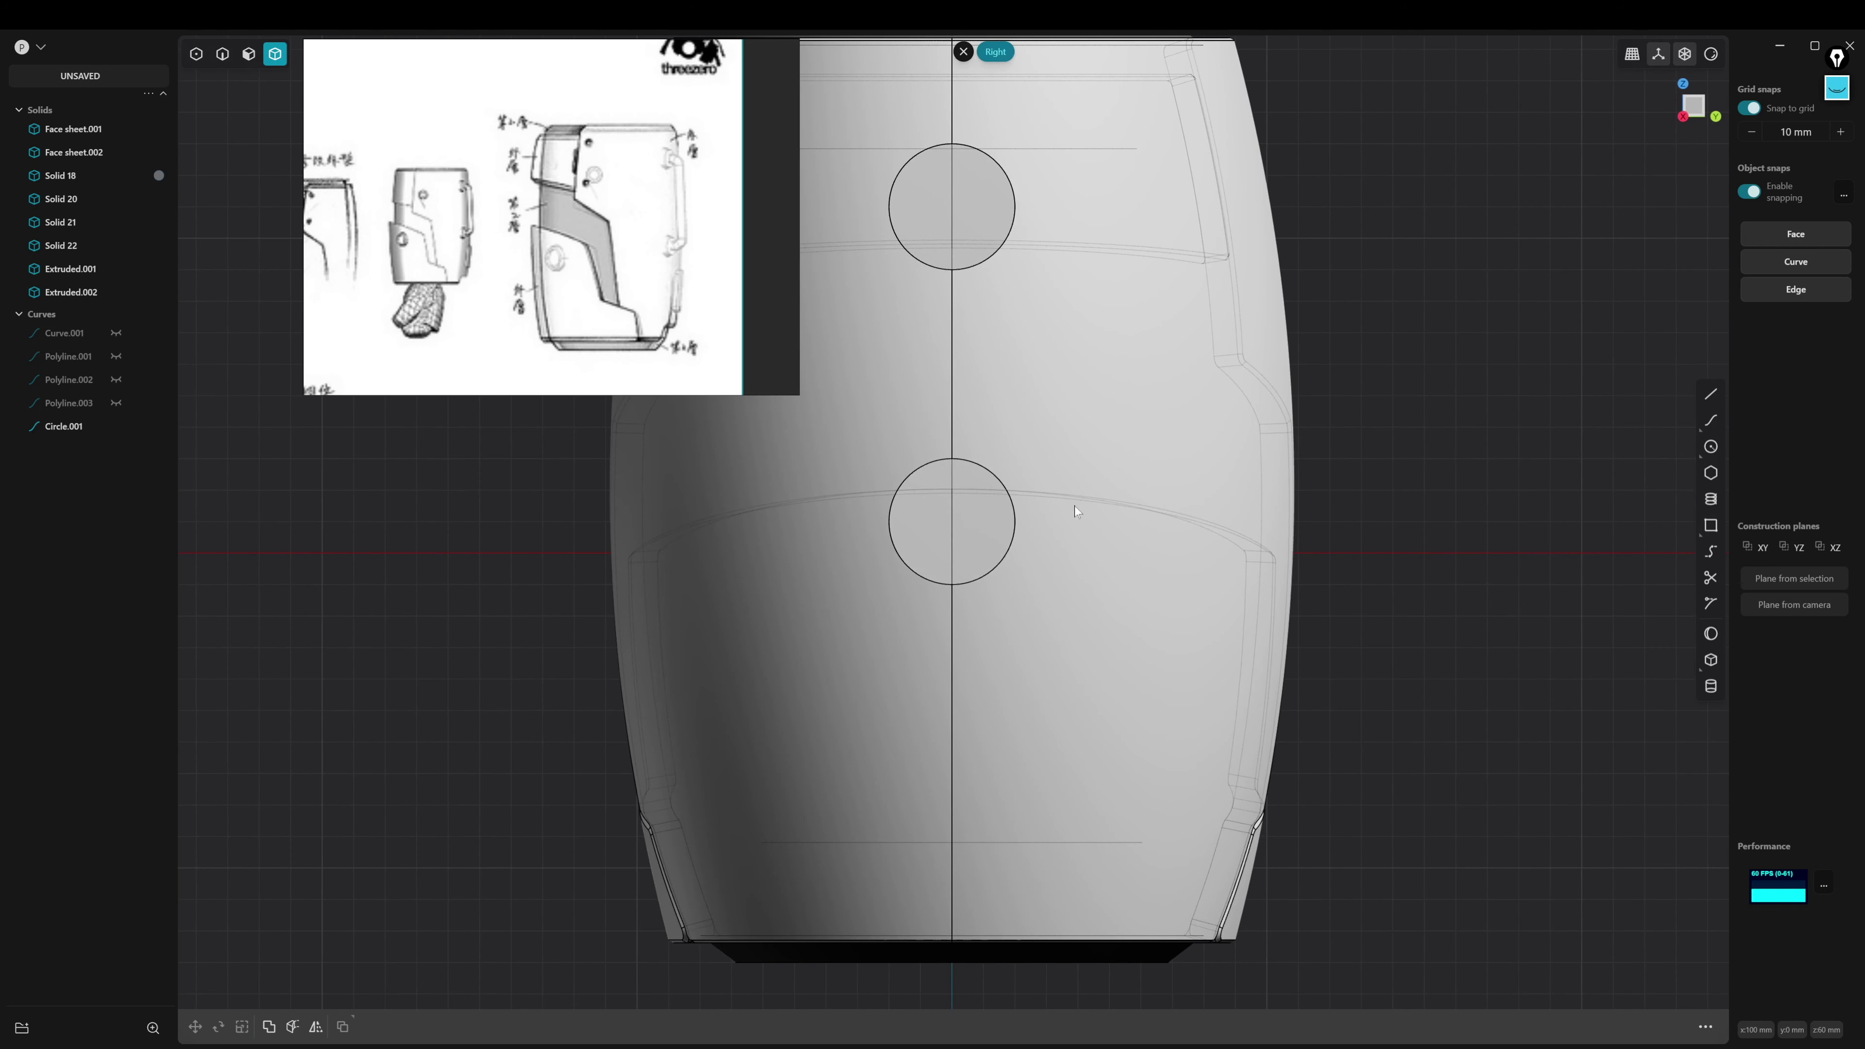
Scale the lower boss along its axis to about 1556 into a long cylinder
{"action": "left_click", "coordinate": [1017, 524]}
{"action": "key", "text": "s"}
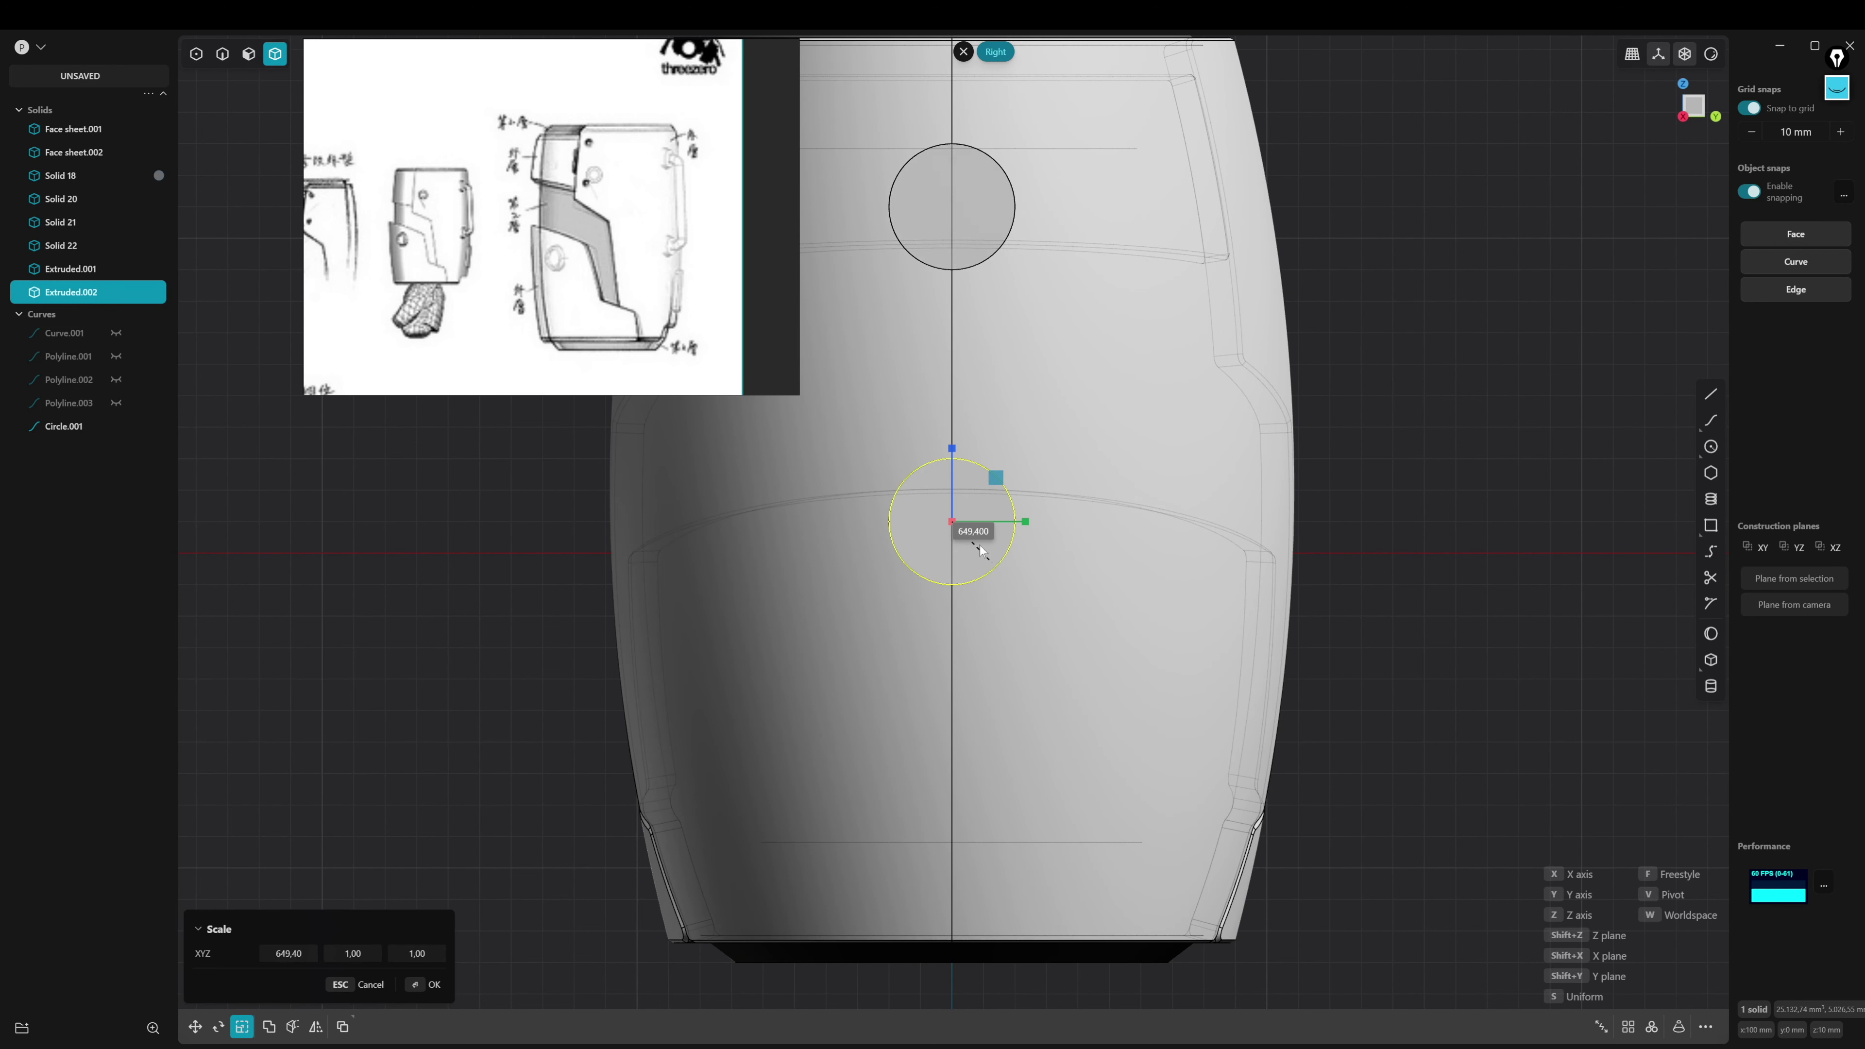
{"action": "middle_click_drag", "start_coordinate": [876, 407], "coordinate": [997, 596]}
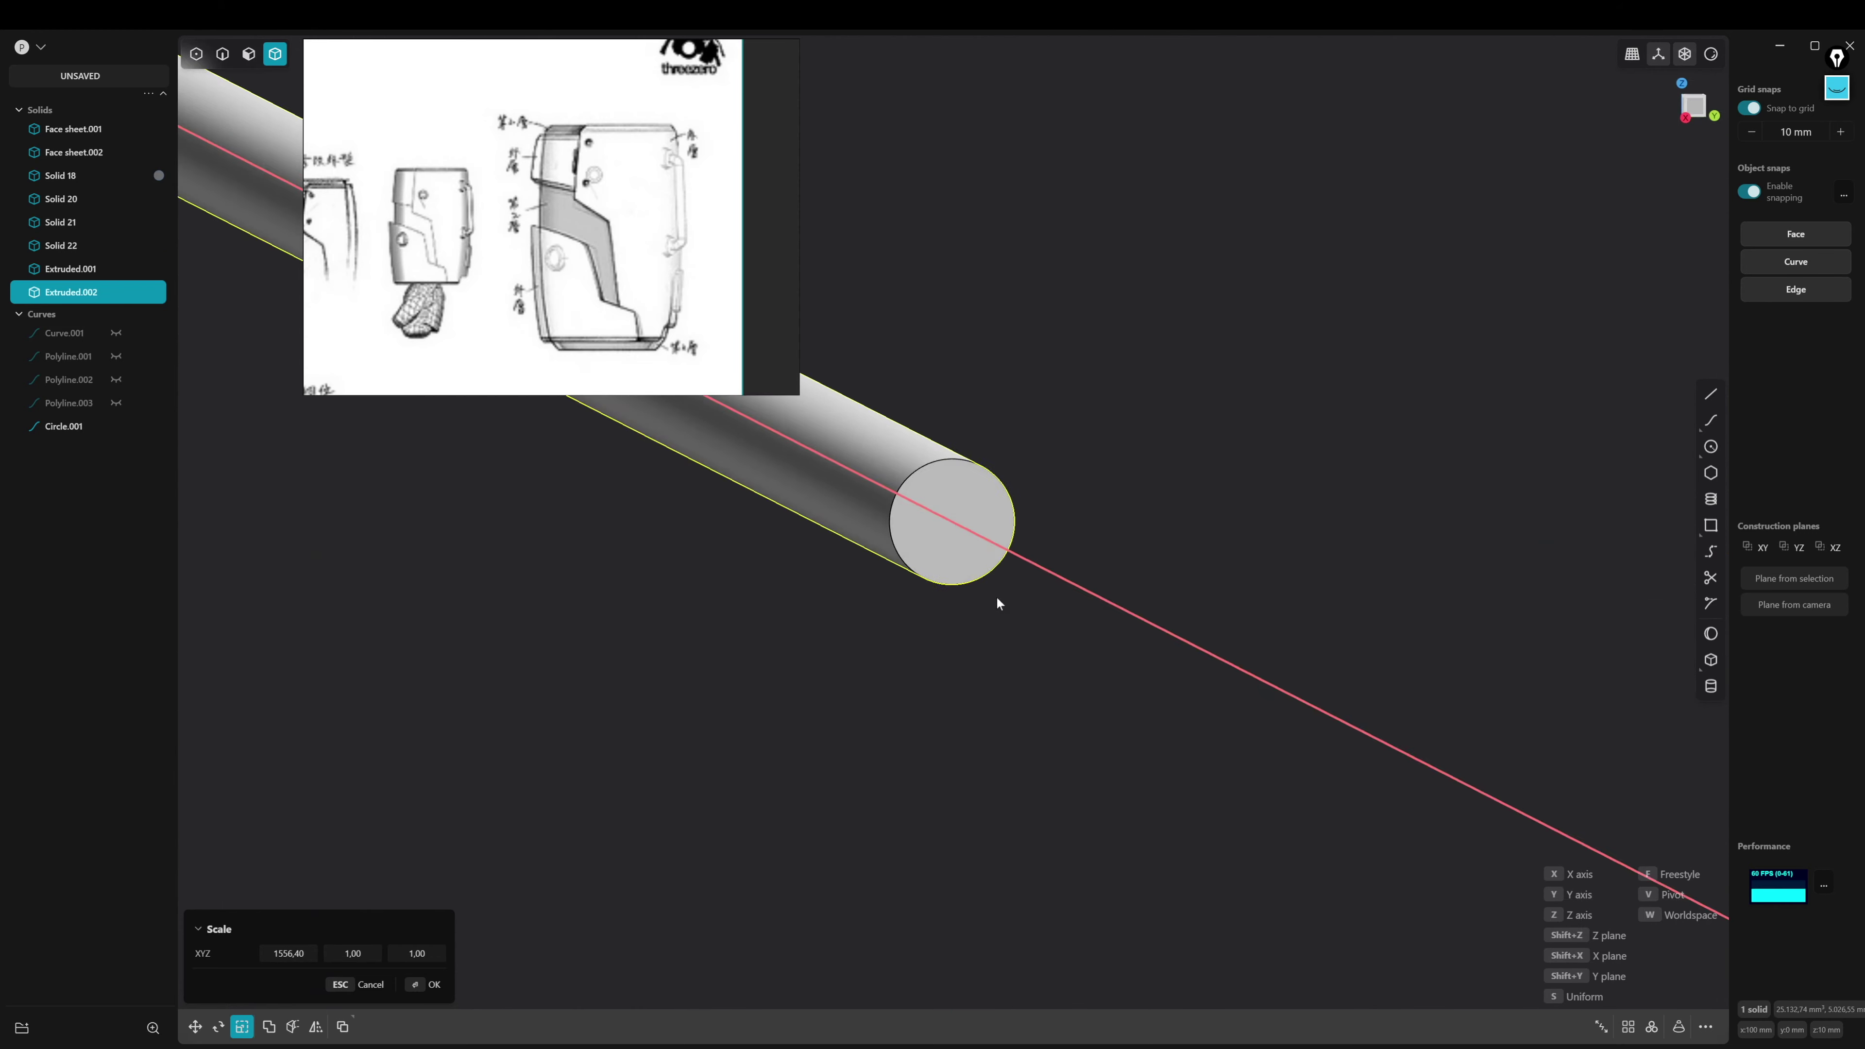
{"action": "left_click", "coordinate": [1026, 604]}
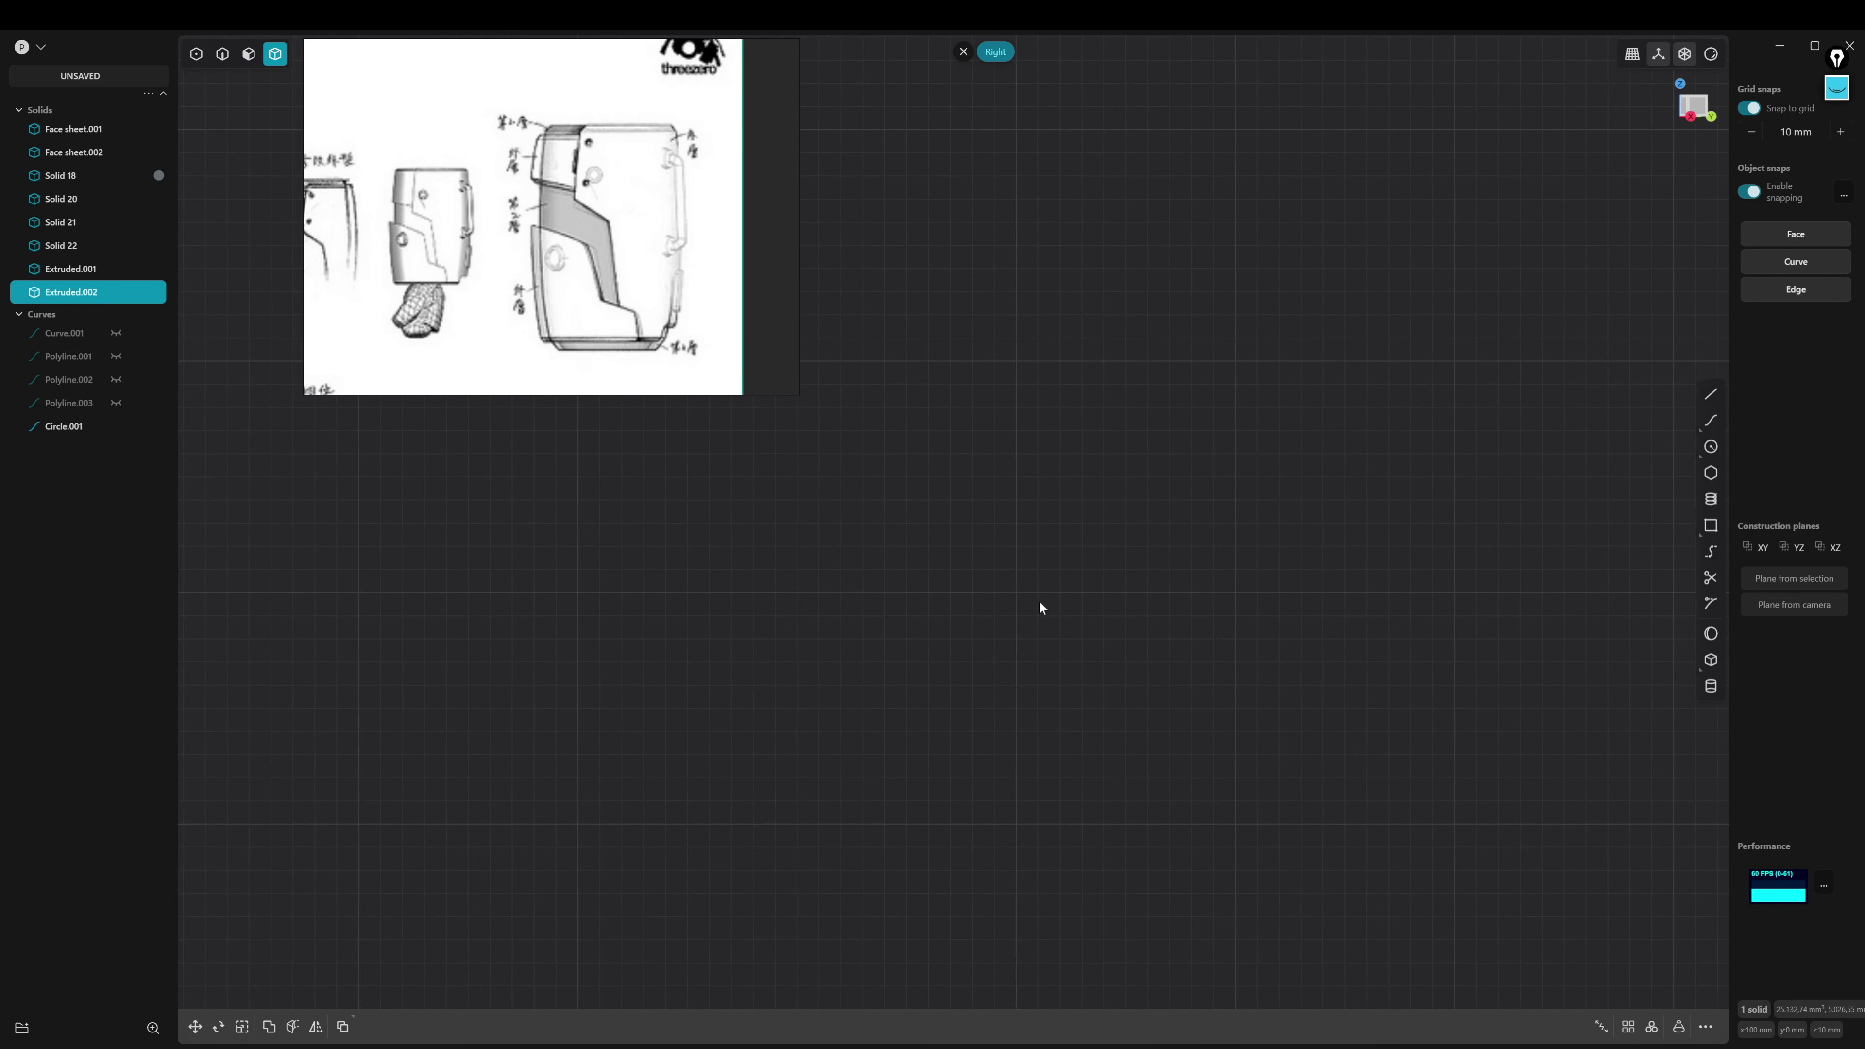
{"action": "scroll", "coordinate": [1036, 608], "scroll_direction": "down", "scroll_amount": 3}
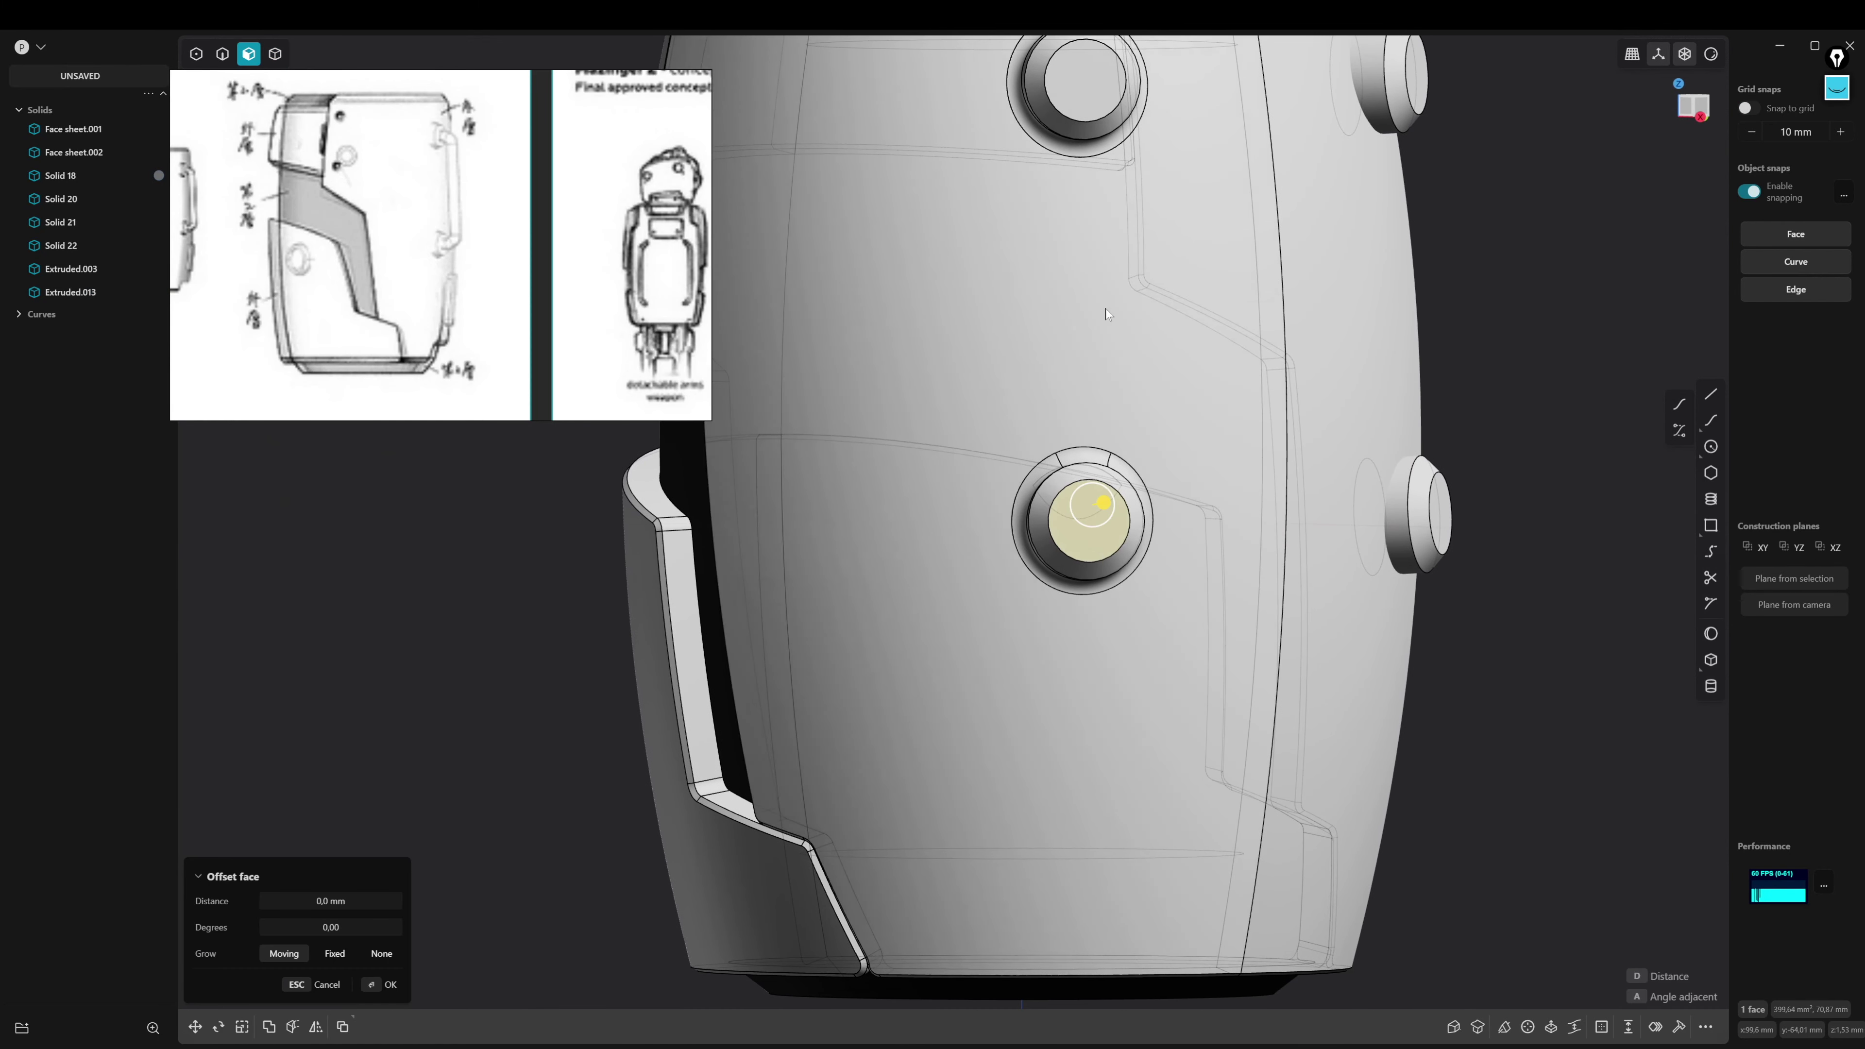
Select the four boss caps and offset an inset ring about 5.27 mm inside them
{"action": "middle_click_drag", "start_coordinate": [1106, 310], "coordinate": [1143, 373]}
{"action": "left_click", "coordinate": [1283, 542]}
{"action": "left_click", "coordinate": [1270, 74]}
{"action": "mouse_move", "coordinate": [1270, 73]}
{"action": "middle_mouse_down"}
{"action": "mouse_move", "coordinate": [1401, 477]}
{"action": "mouse_move", "coordinate": [1373, 509]}
{"action": "middle_mouse_up"}
{"action": "key", "text": "o"}
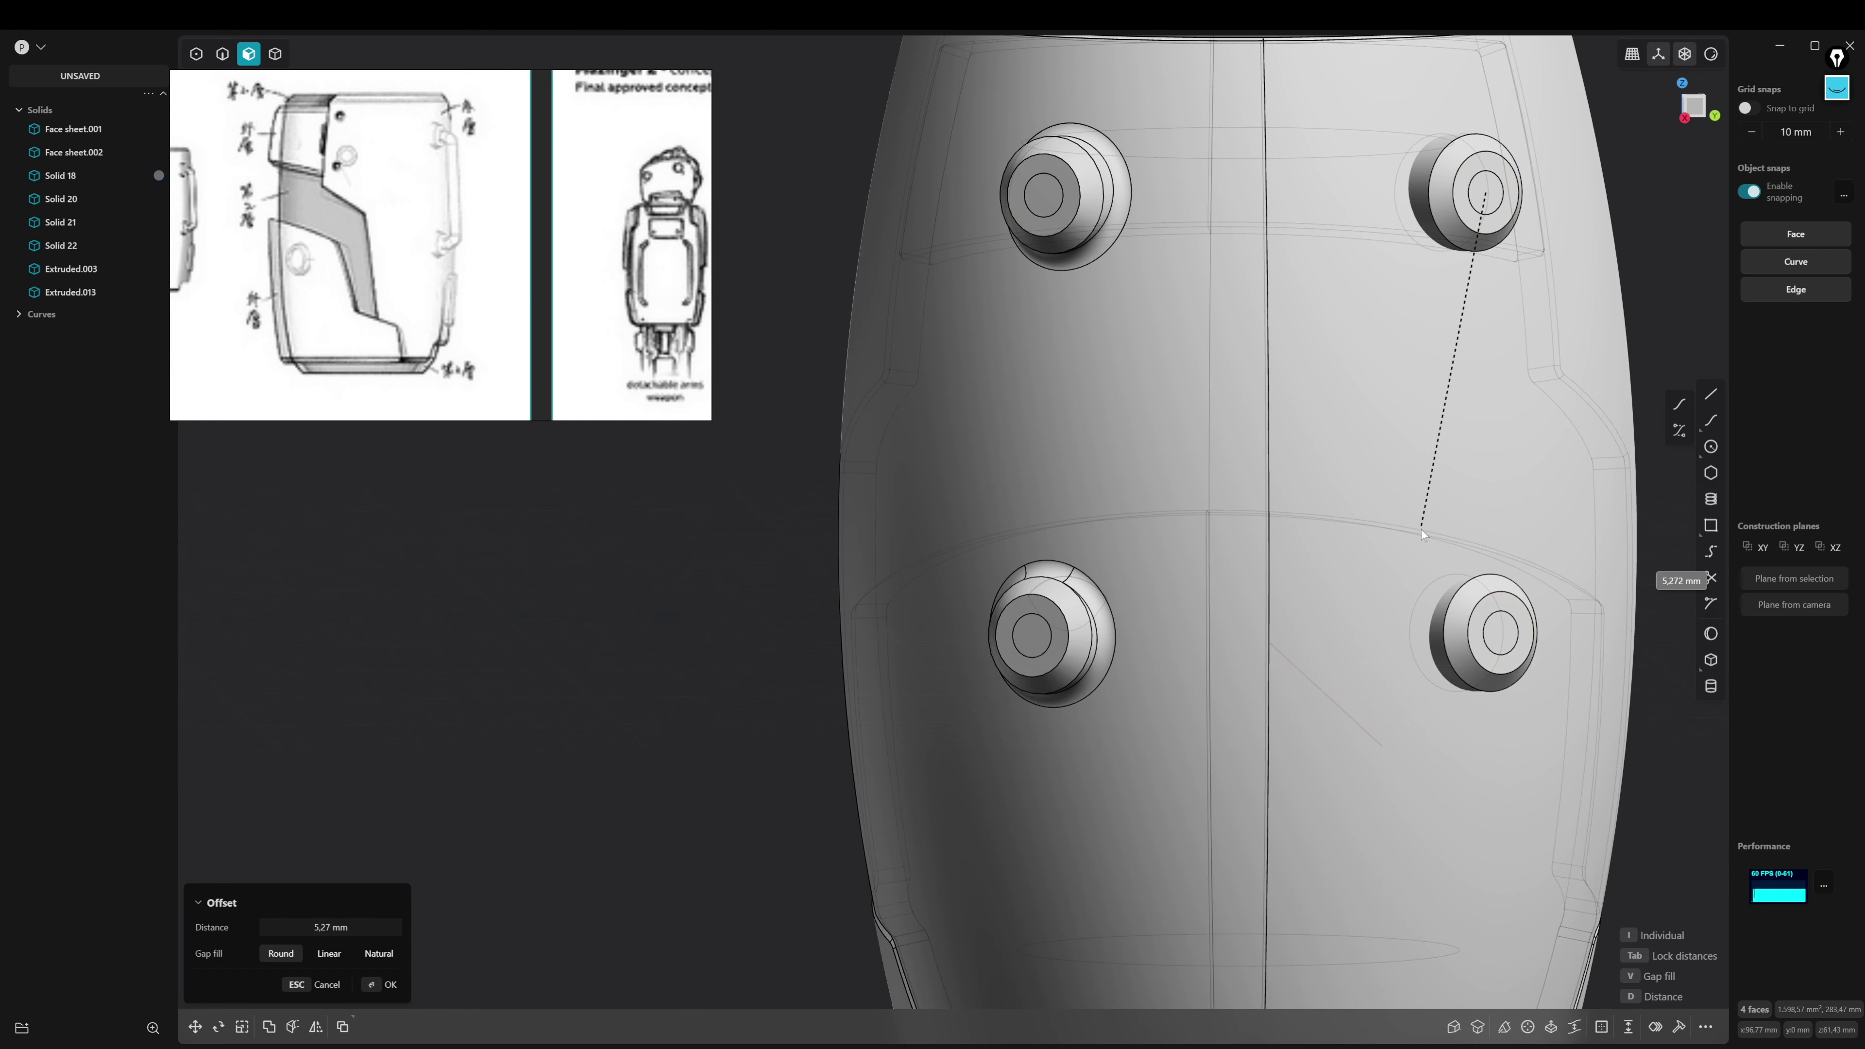
{"action": "left_click", "coordinate": [1421, 529]}
{"action": "mouse_move", "coordinate": [1306, 697]}
{"action": "middle_mouse_down"}
{"action": "mouse_move", "coordinate": [1365, 560]}
{"action": "mouse_move", "coordinate": [1067, 280]}
{"action": "mouse_move", "coordinate": [1160, 332]}
{"action": "mouse_move", "coordinate": [1099, 169]}
{"action": "mouse_move", "coordinate": [1148, 548]}
{"action": "mouse_move", "coordinate": [1382, 398]}
{"action": "mouse_move", "coordinate": [1424, 267]}
{"action": "middle_mouse_up"}
Recess the inner cap faces to -5.55 mm and switch to the Front view
{"action": "key", "text": "o"}
{"action": "left_click_drag", "start_coordinate": [1424, 266], "coordinate": [1411, 328]}
{"action": "mouse_move", "coordinate": [1411, 328]}
{"action": "middle_mouse_down"}
{"action": "mouse_move", "coordinate": [1199, 633]}
{"action": "mouse_move", "coordinate": [852, 401]}
{"action": "mouse_move", "coordinate": [1209, 455]}
{"action": "mouse_move", "coordinate": [1439, 587]}
{"action": "mouse_move", "coordinate": [1287, 190]}
{"action": "middle_mouse_up"}
{"action": "left_click_drag", "start_coordinate": [1287, 189], "coordinate": [1381, 187]}
{"action": "mouse_move", "coordinate": [1380, 187]}
{"action": "middle_mouse_down"}
{"action": "mouse_move", "coordinate": [1091, 529]}
{"action": "mouse_move", "coordinate": [1421, 529]}
{"action": "mouse_move", "coordinate": [1443, 455]}
{"action": "mouse_move", "coordinate": [1000, 429]}
{"action": "mouse_move", "coordinate": [1296, 470]}
{"action": "mouse_move", "coordinate": [1491, 438]}
{"action": "mouse_move", "coordinate": [1245, 478]}
{"action": "mouse_move", "coordinate": [1228, 446]}
{"action": "mouse_move", "coordinate": [1054, 465]}
{"action": "mouse_move", "coordinate": [1005, 446]}
{"action": "mouse_move", "coordinate": [1414, 457]}
{"action": "mouse_move", "coordinate": [1288, 461]}
{"action": "middle_mouse_up"}
{"action": "key", "text": "Return"}
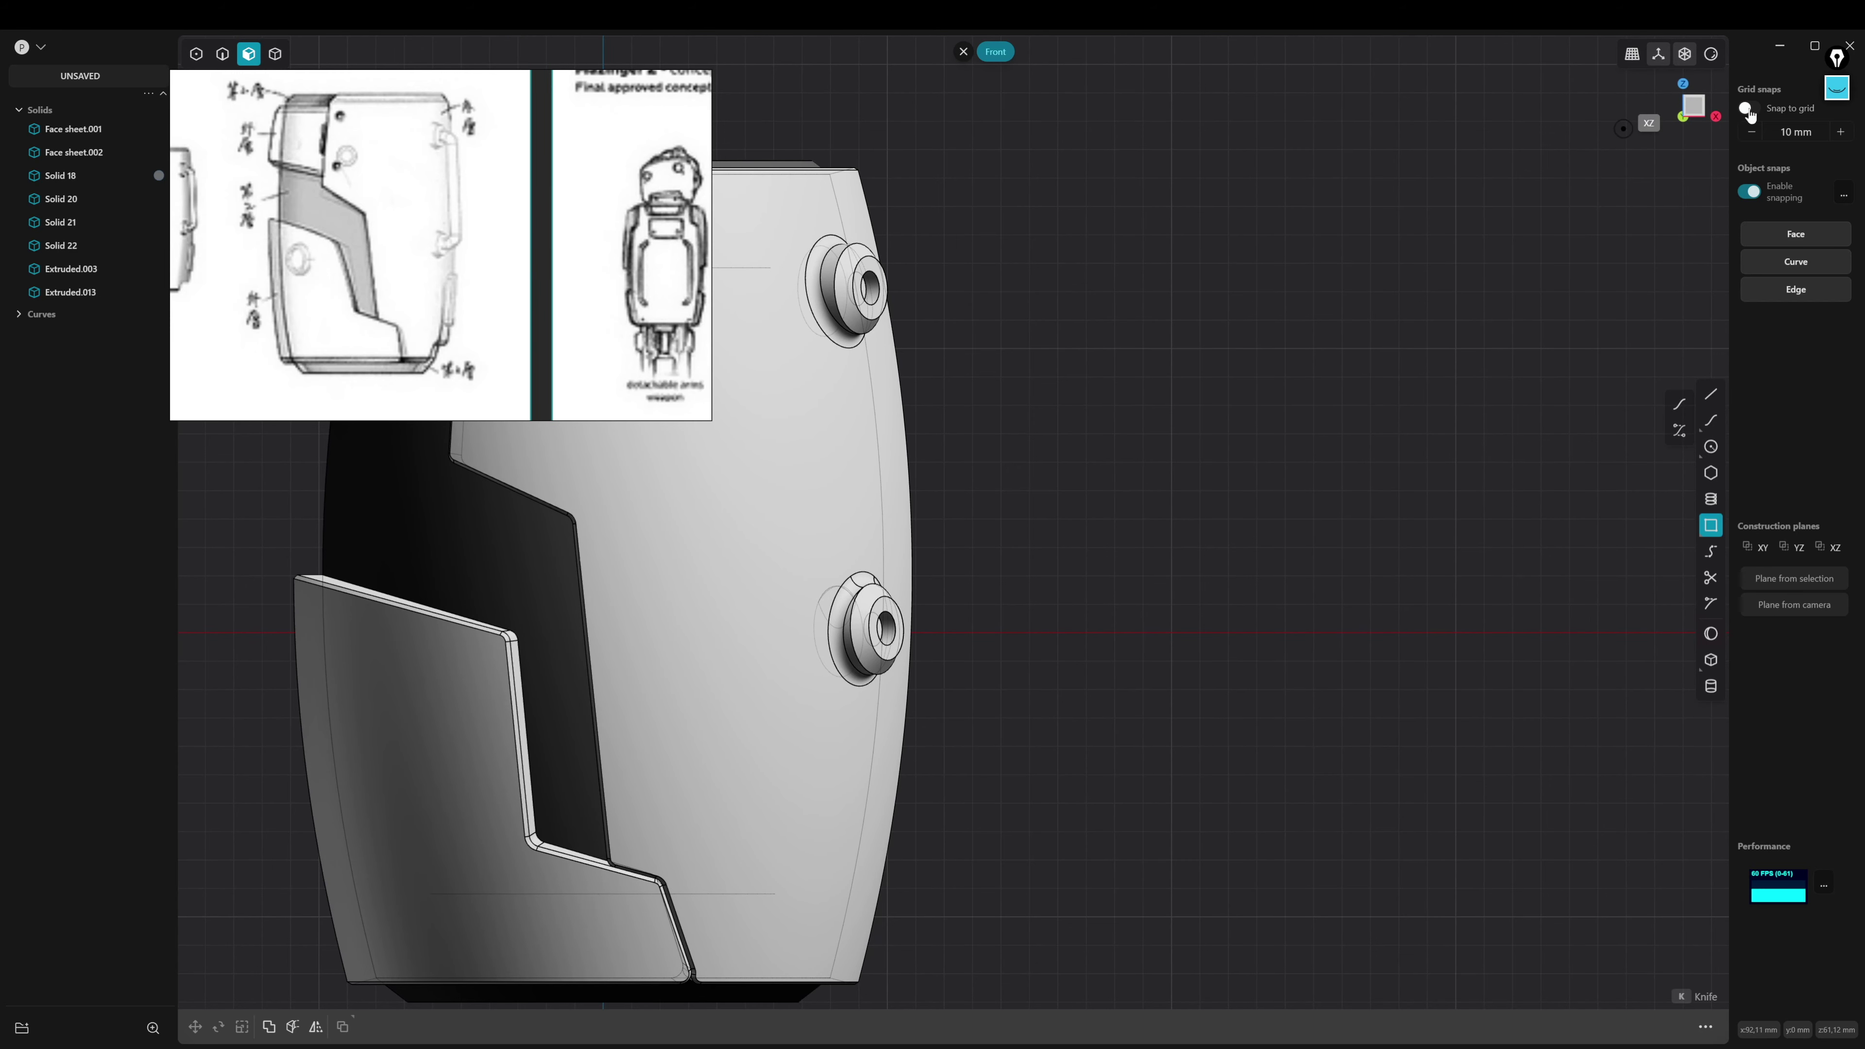
{"action": "left_click", "coordinate": [1180, 206]}
{"action": "left_click", "coordinate": [1314, 631]}
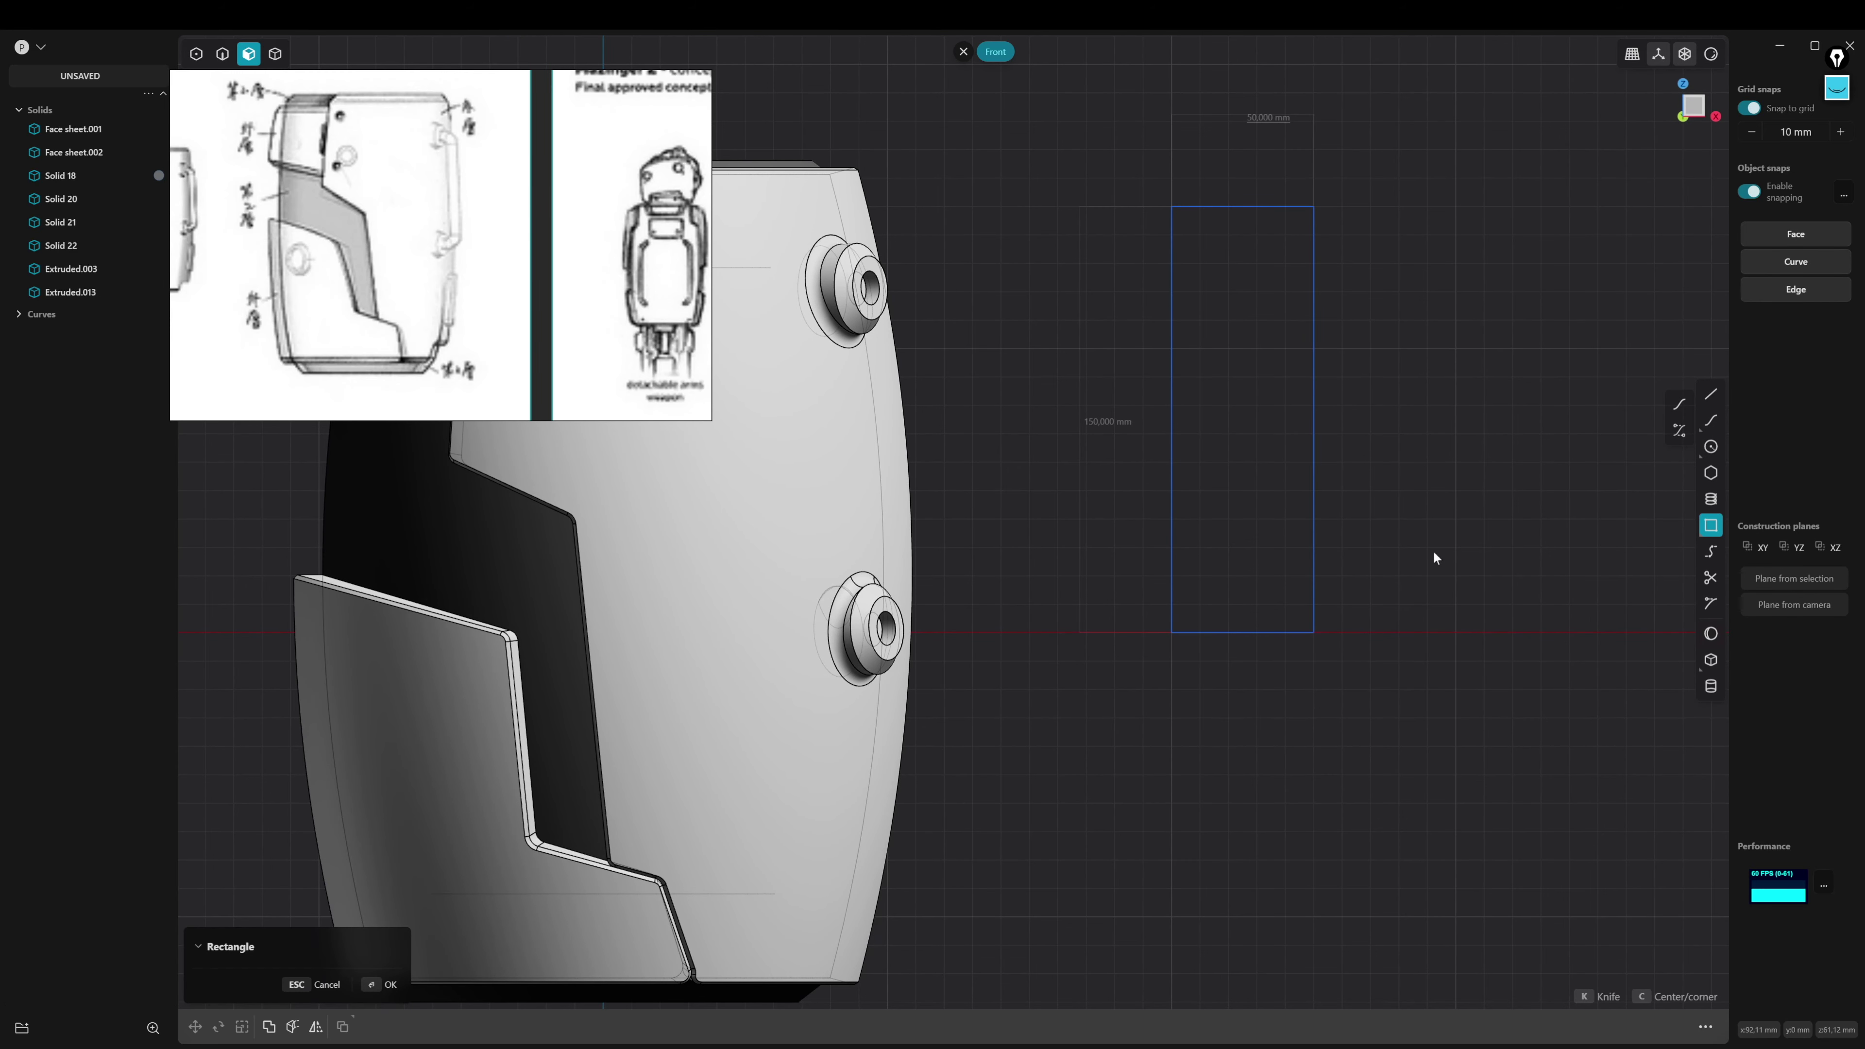
{"action": "key", "text": "Return"}
{"action": "middle_click_drag", "start_coordinate": [1380, 659], "coordinate": [1201, 658], "text": "shift"}
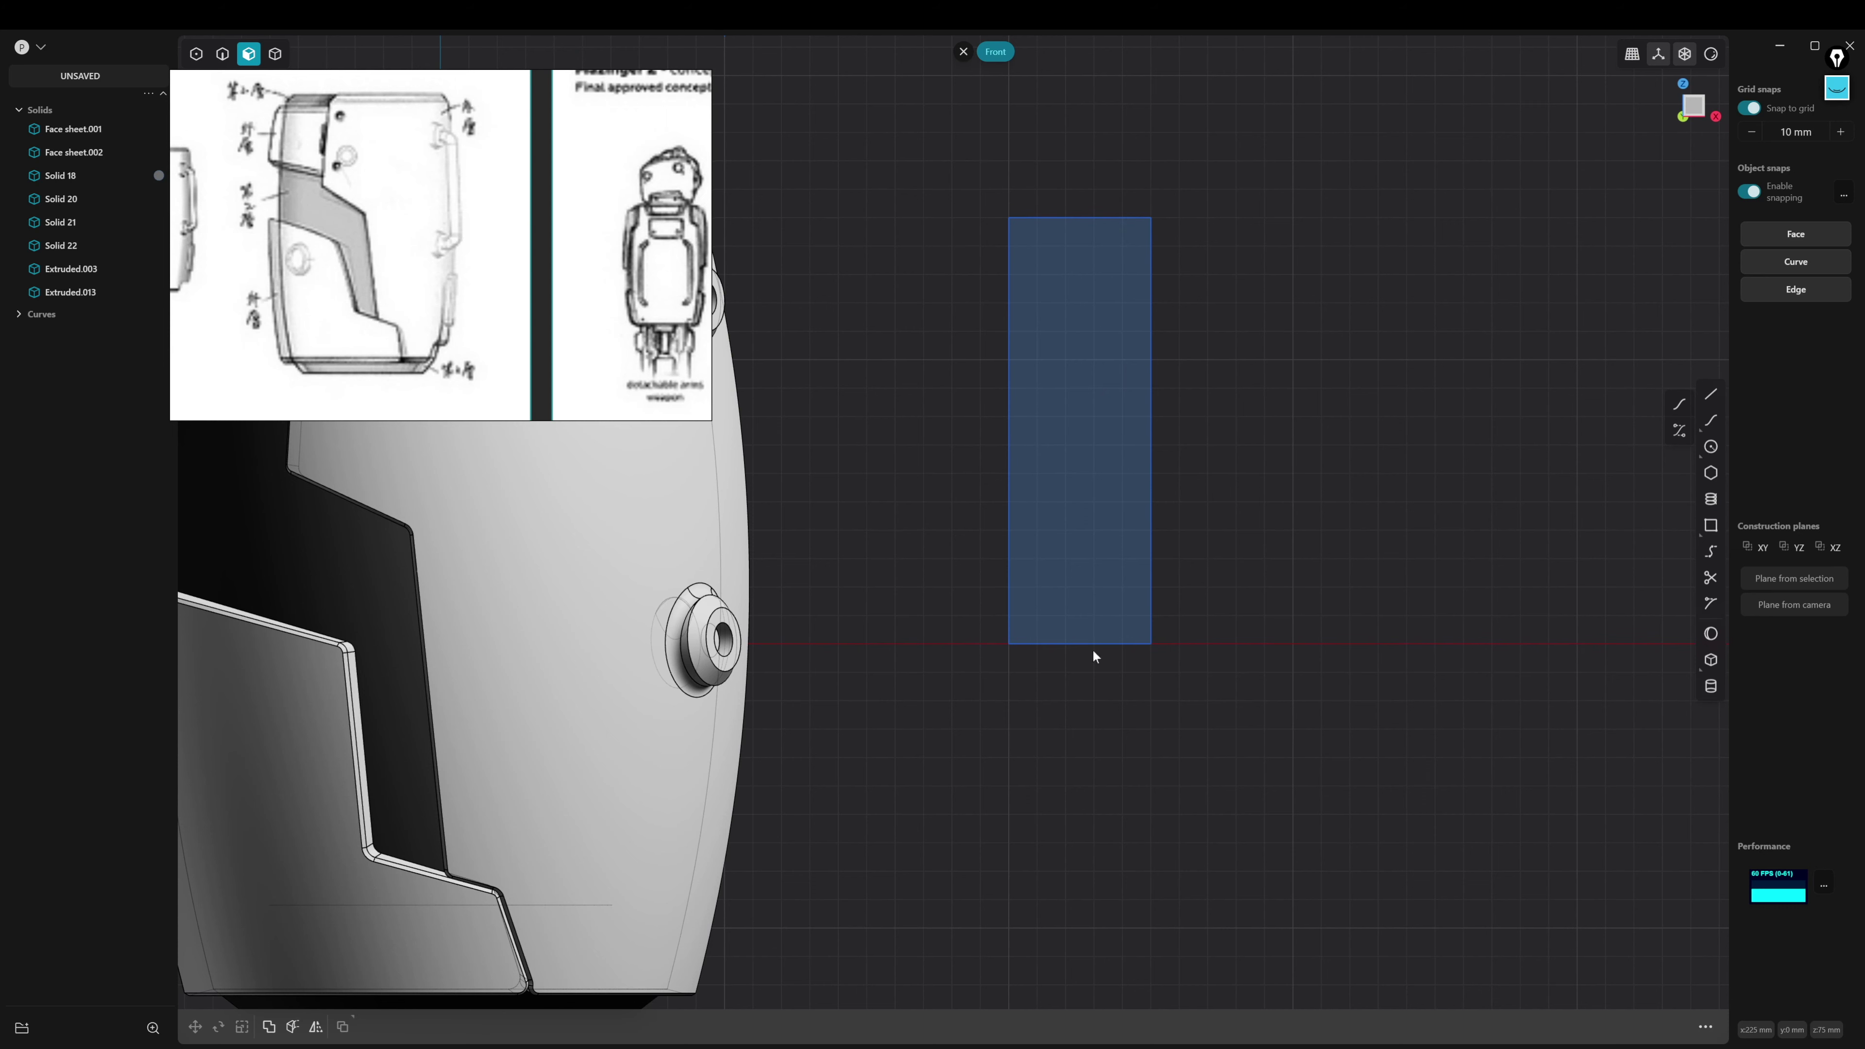
{"action": "key", "text": "2"}
{"action": "left_click", "coordinate": [1712, 578]}
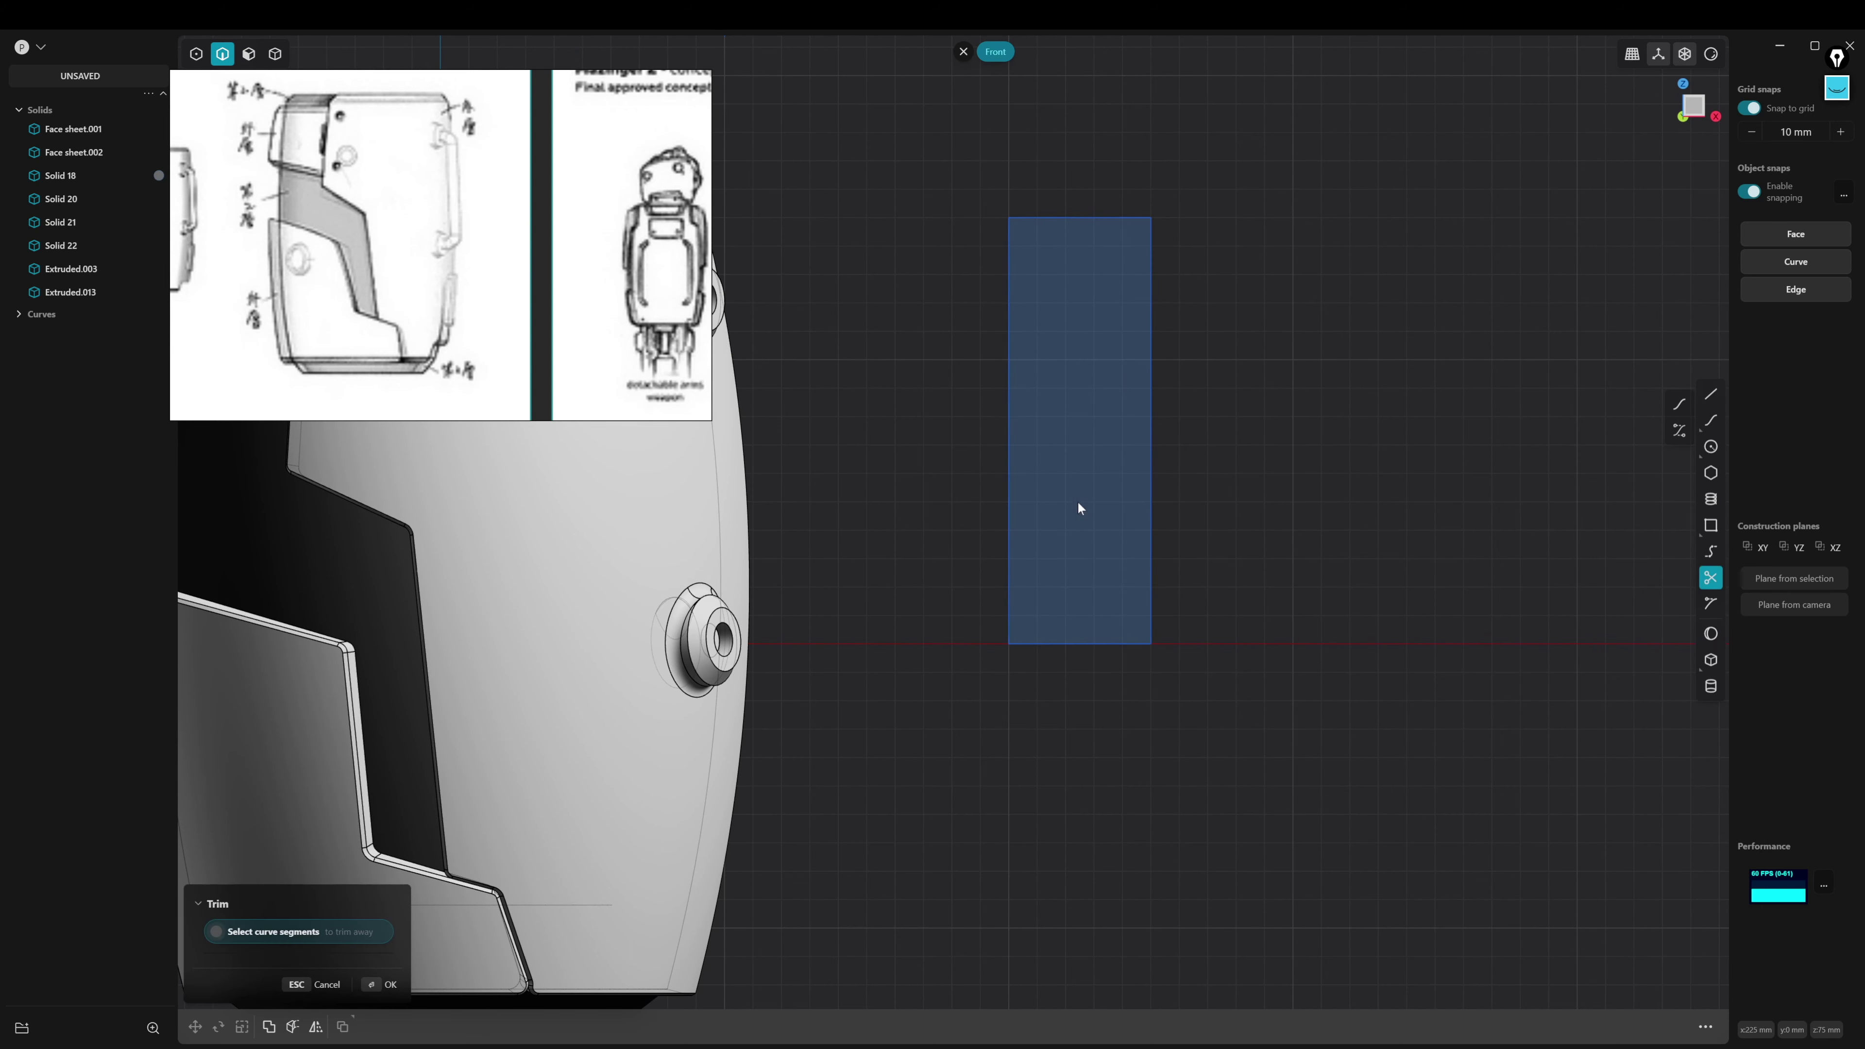
{"action": "left_click", "coordinate": [1009, 441]}
{"action": "key", "text": "Return"}
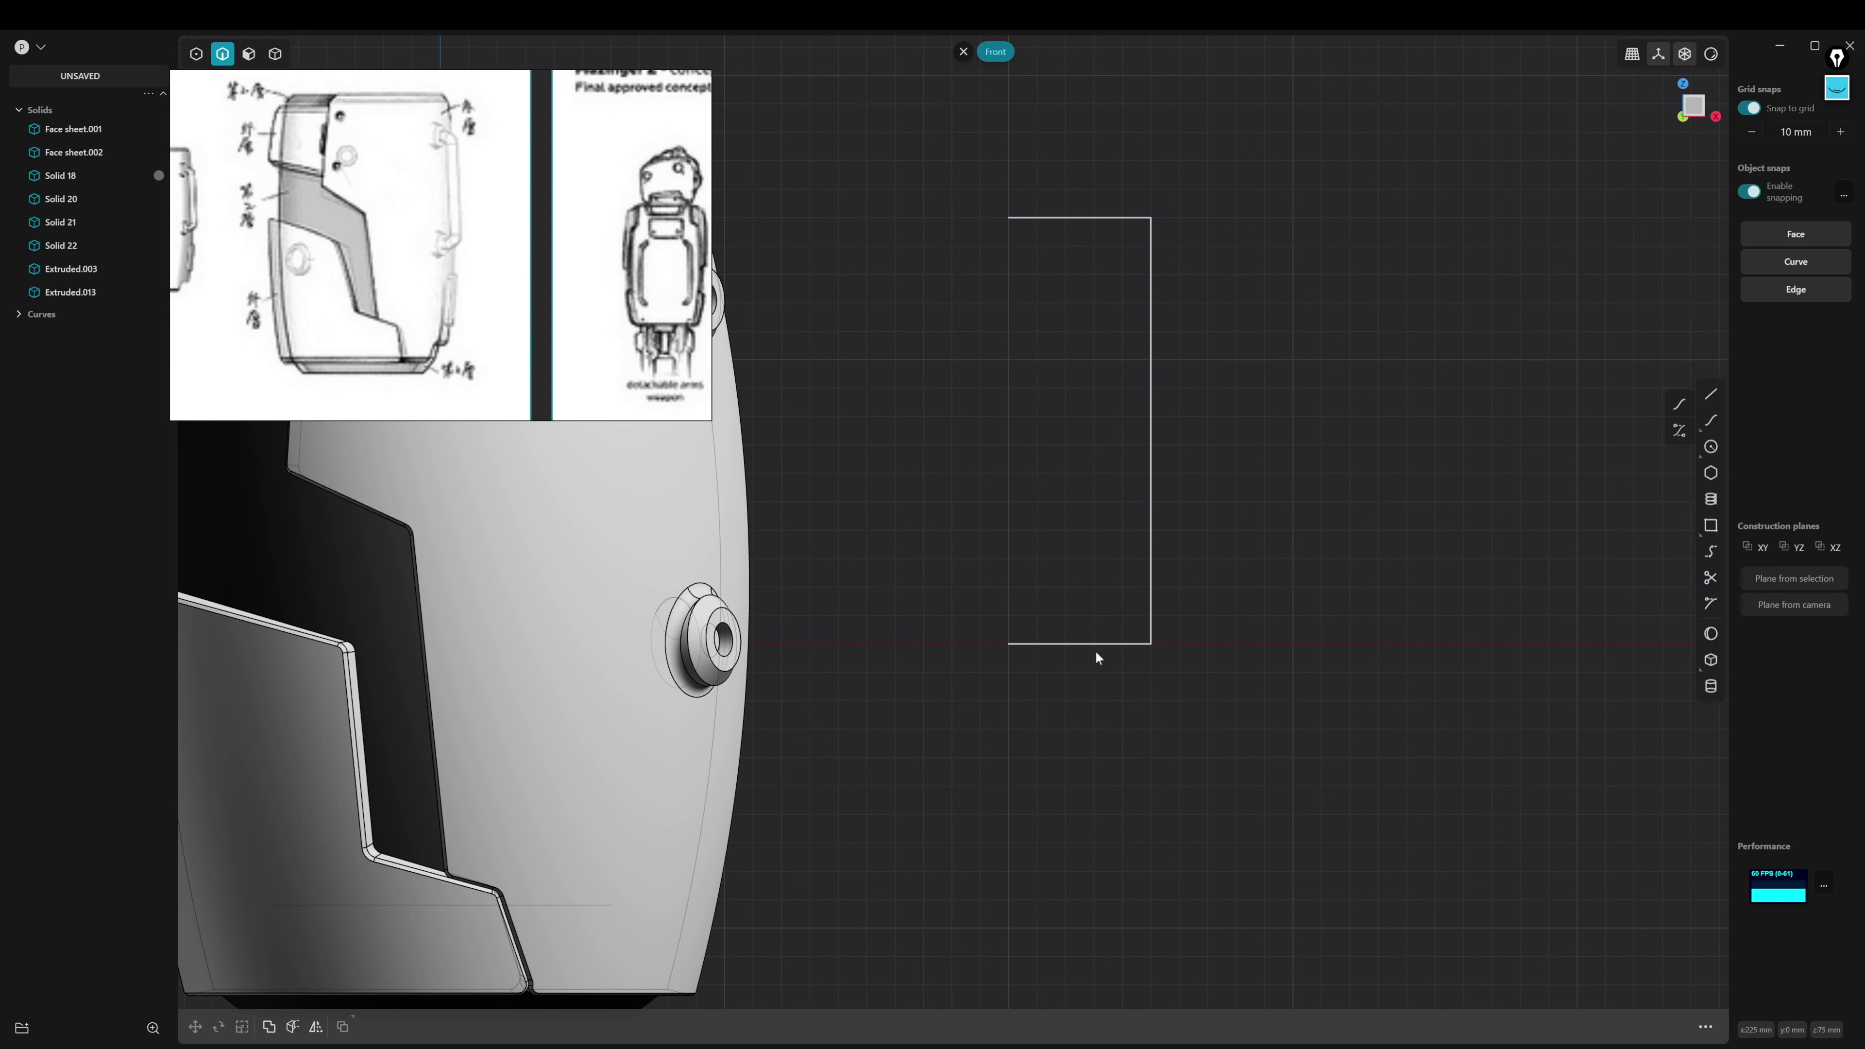
{"action": "left_click", "coordinate": [1096, 650]}
{"action": "key", "text": "1"}
{"action": "scroll", "coordinate": [1303, 735], "scroll_direction": "up", "scroll_amount": 1}
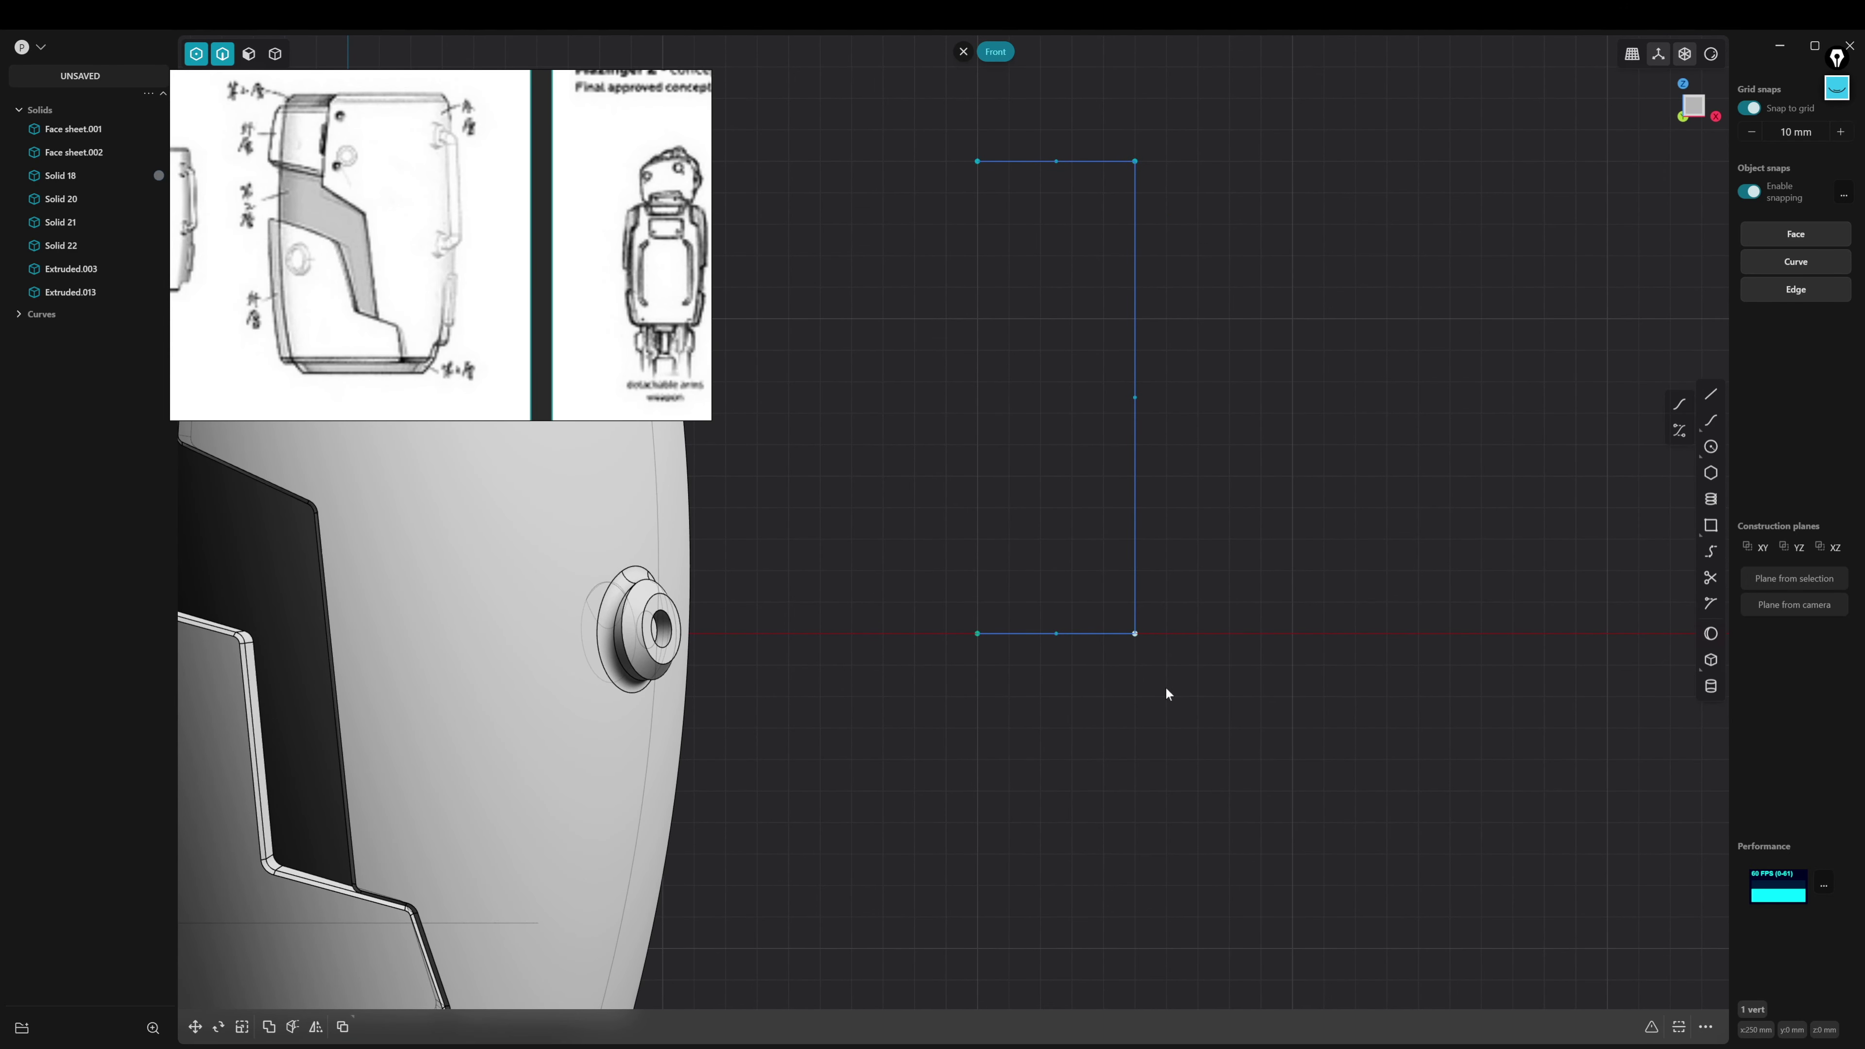
{"action": "key", "text": "s"}
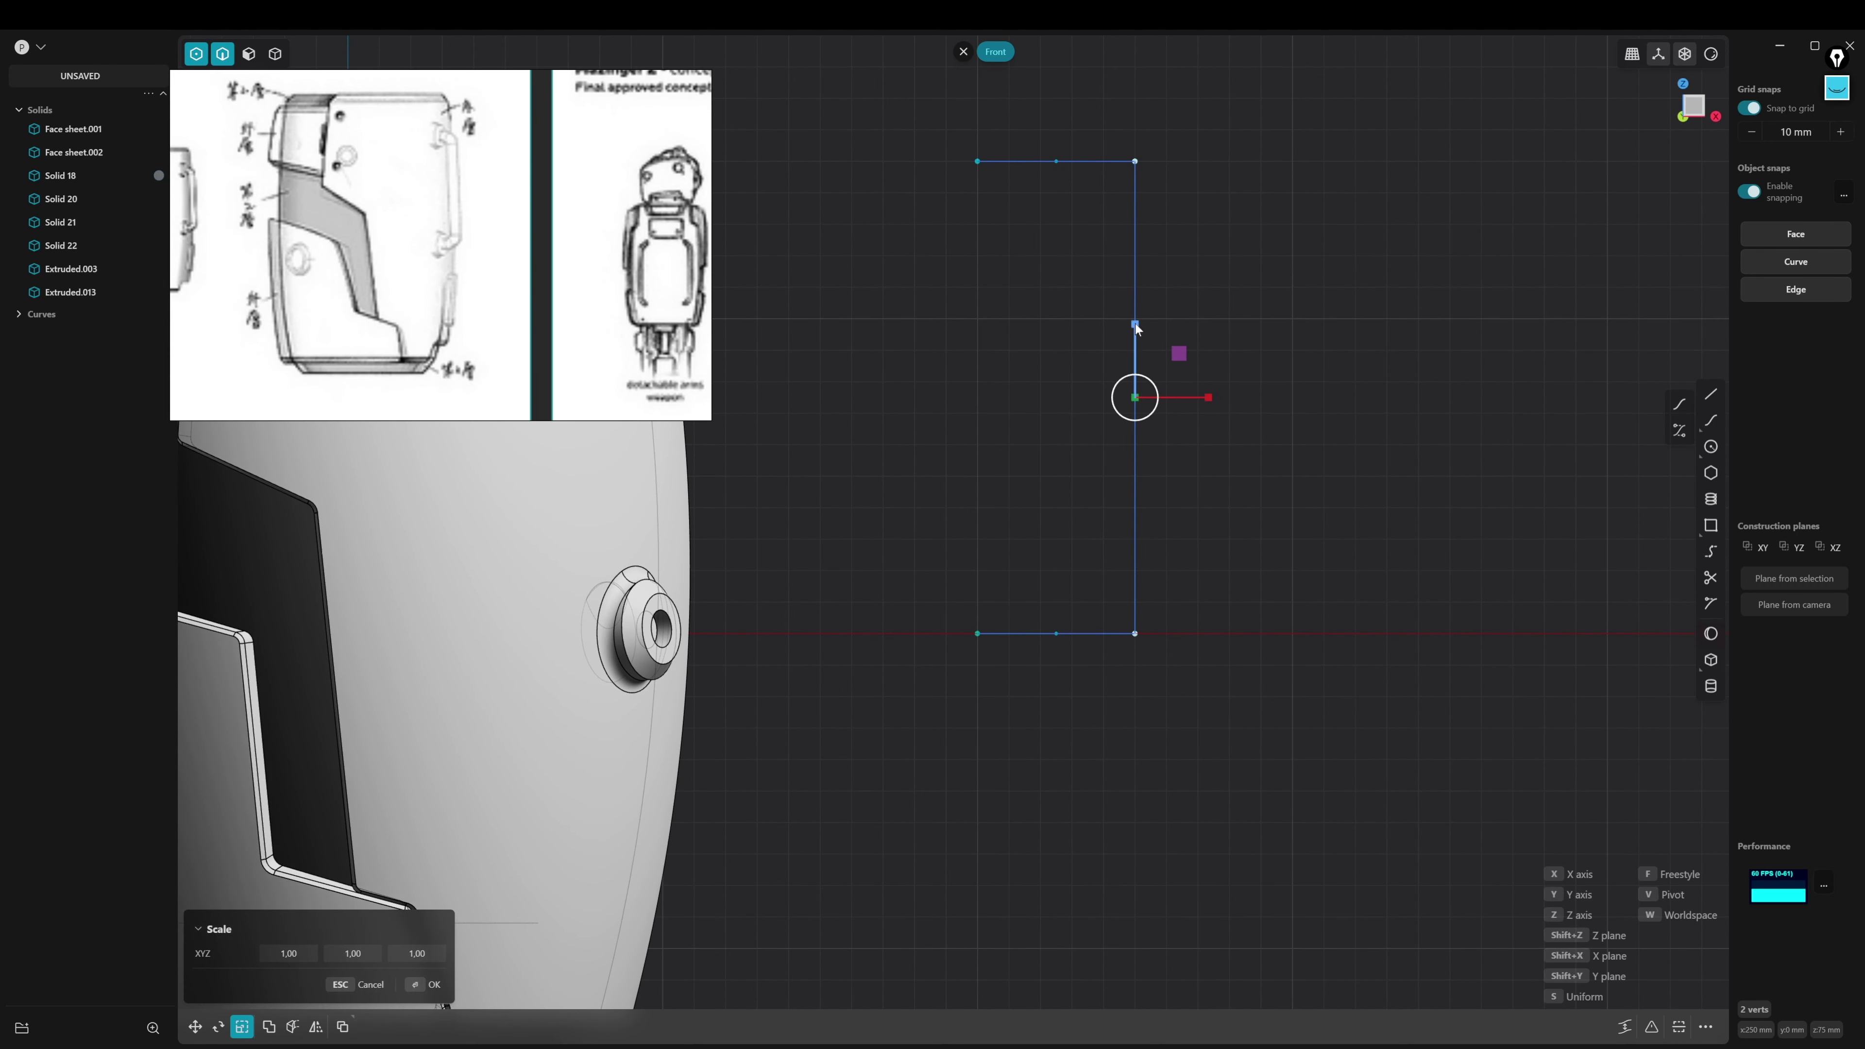
{"action": "left_click_drag", "start_coordinate": [1136, 324], "coordinate": [1138, 367]}
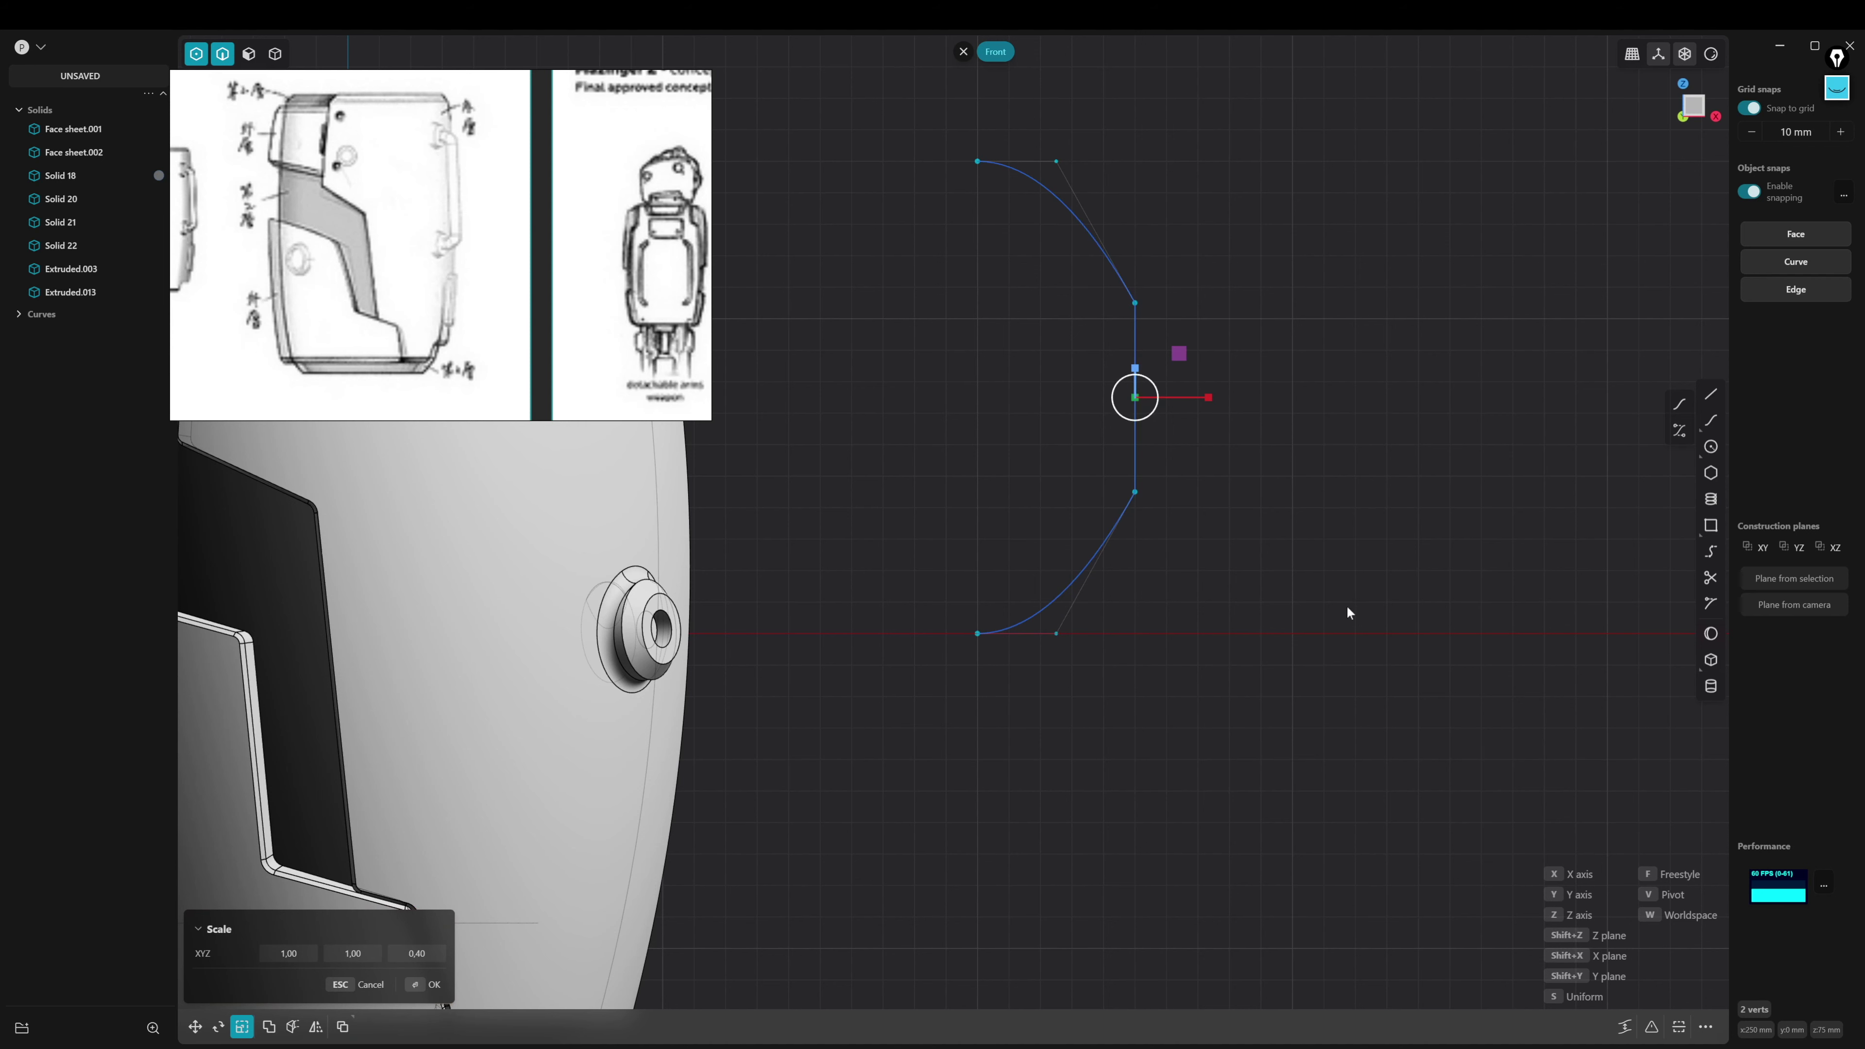
{"action": "key", "text": "Escape"}
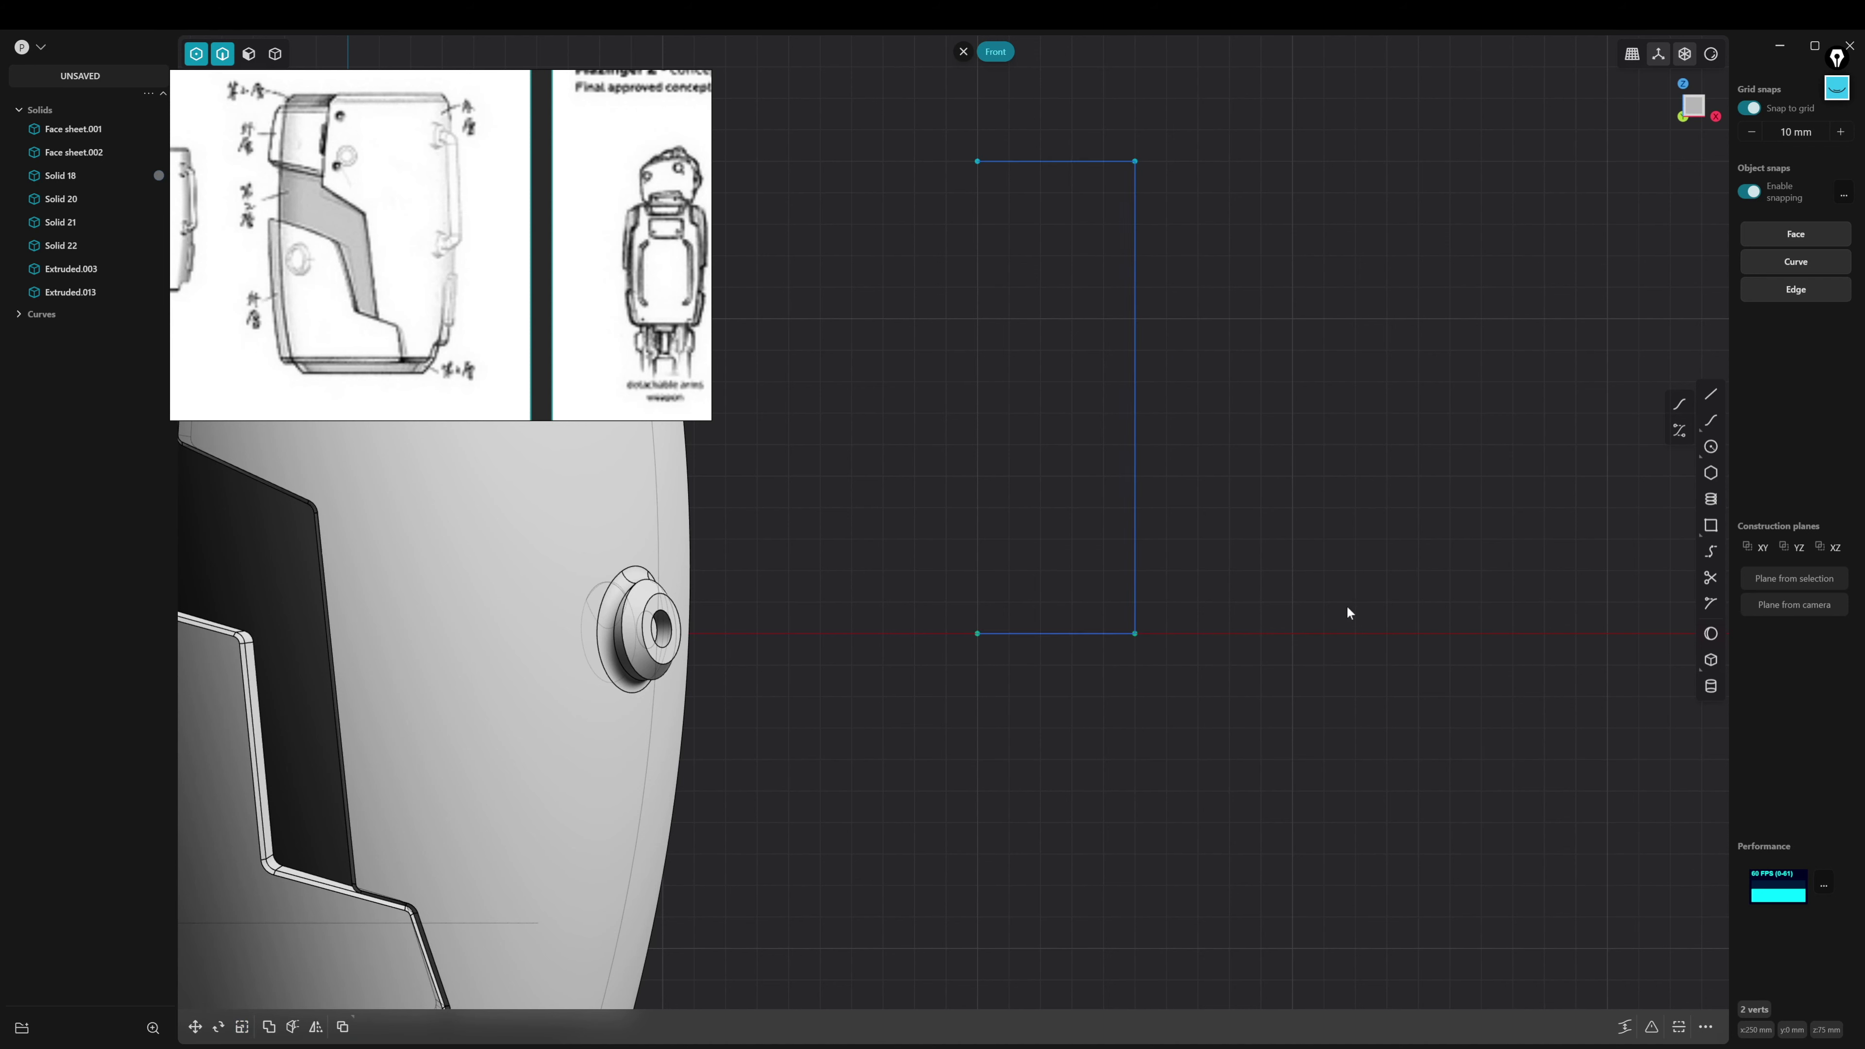
{"action": "key", "text": "Delete"}
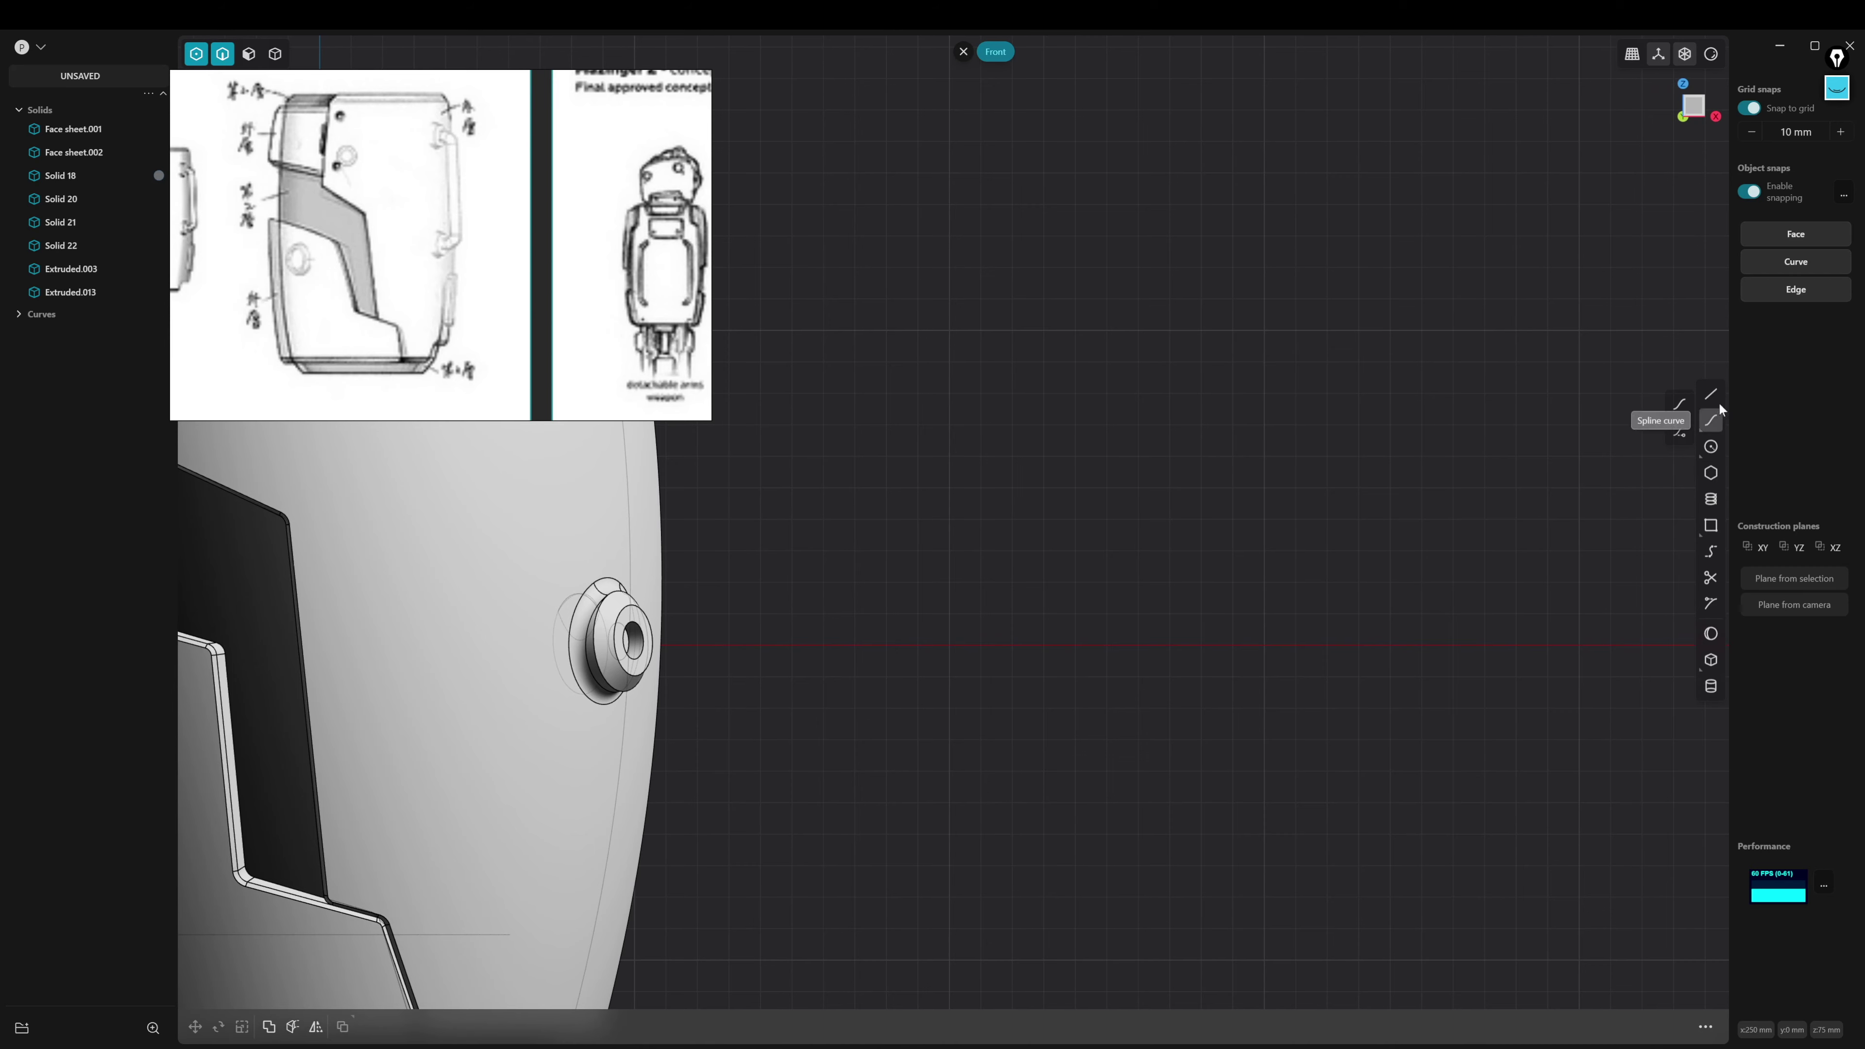
Draw an open line outline with a bottom segment, a vertical right side and a top segment
{"action": "left_click", "coordinate": [1711, 395]}
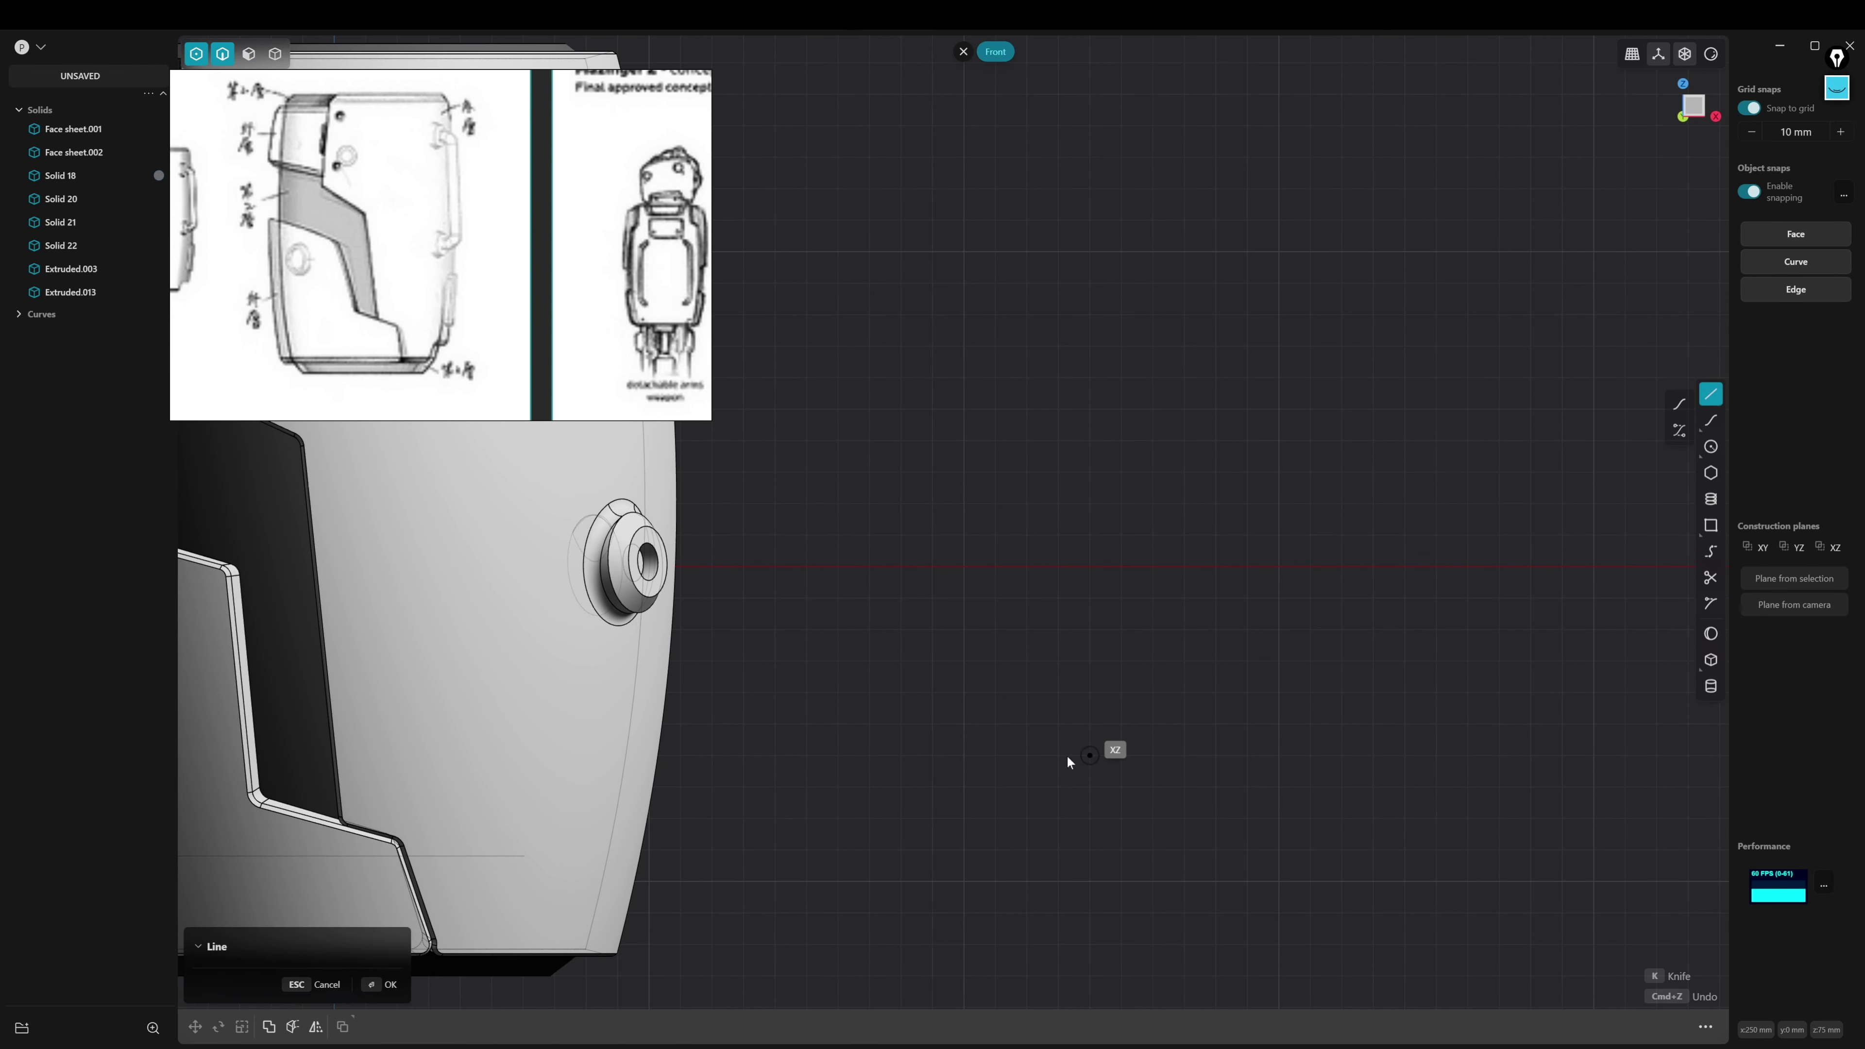
{"action": "left_click", "coordinate": [964, 755]}
{"action": "left_click", "coordinate": [1090, 755]}
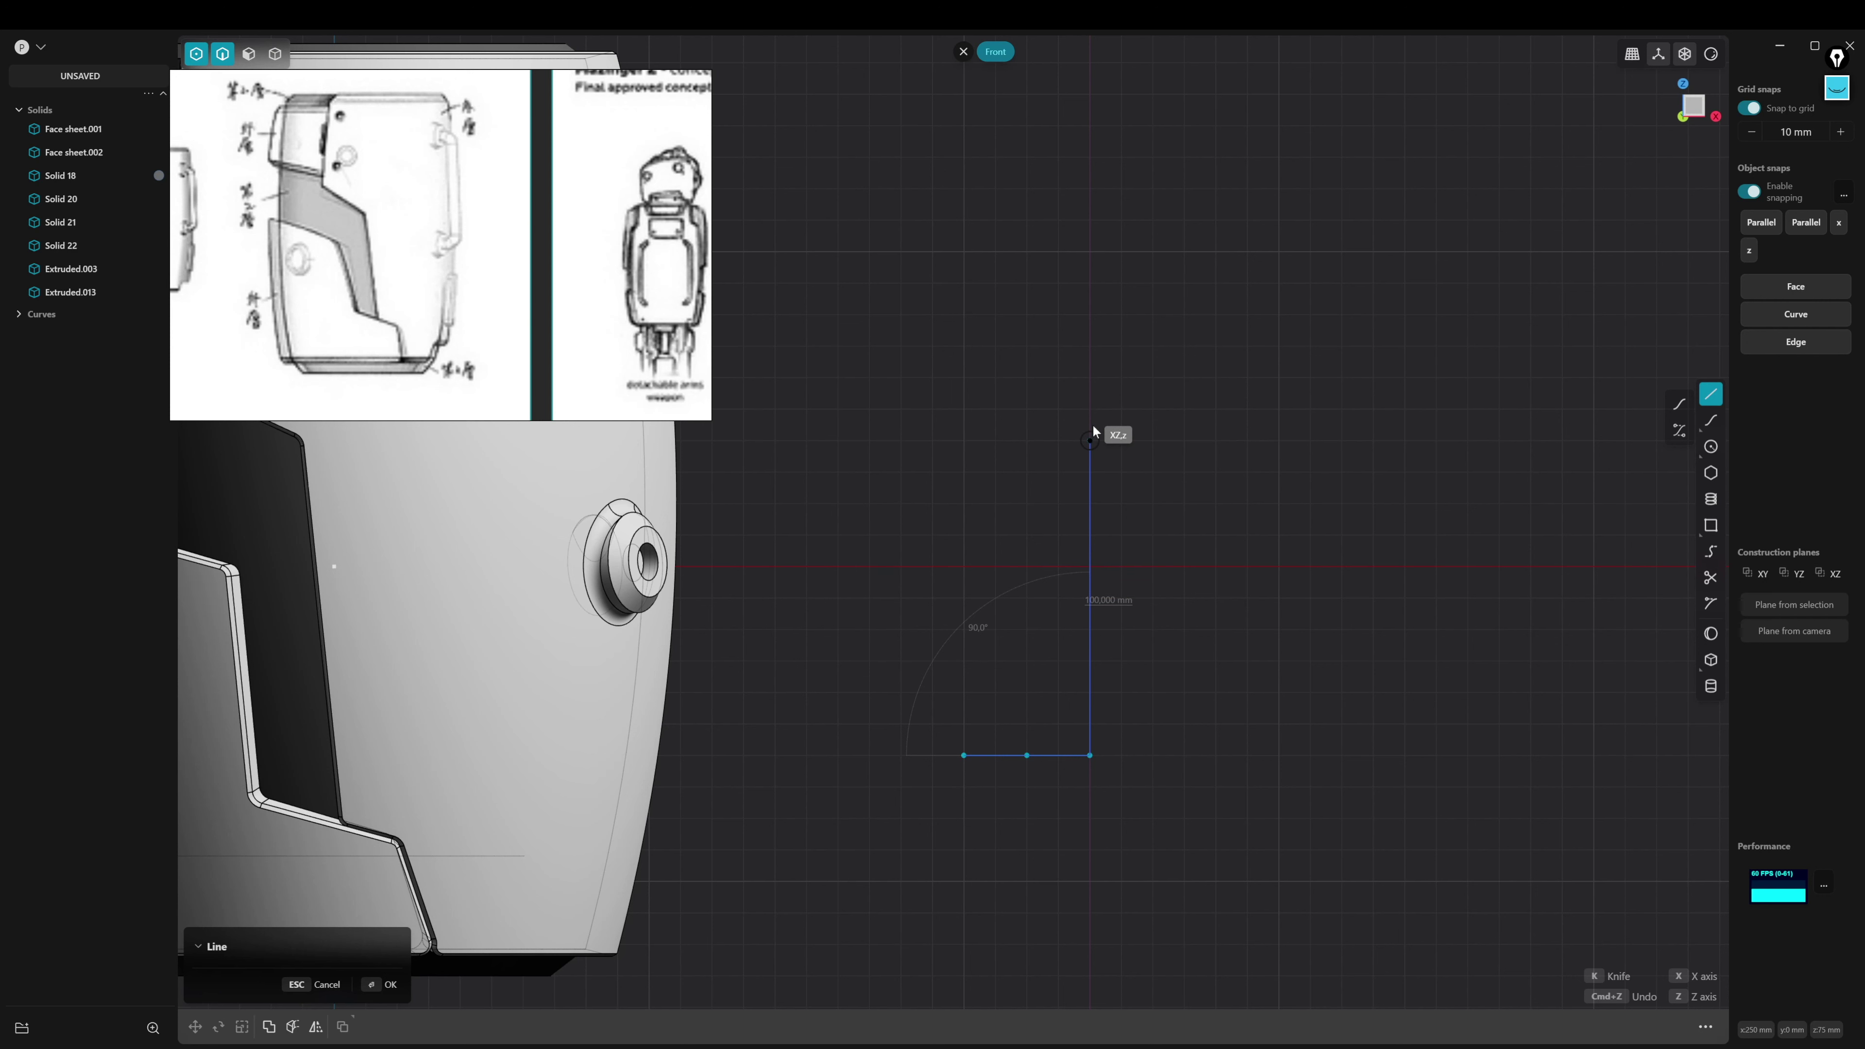
{"action": "left_click", "coordinate": [1090, 378]}
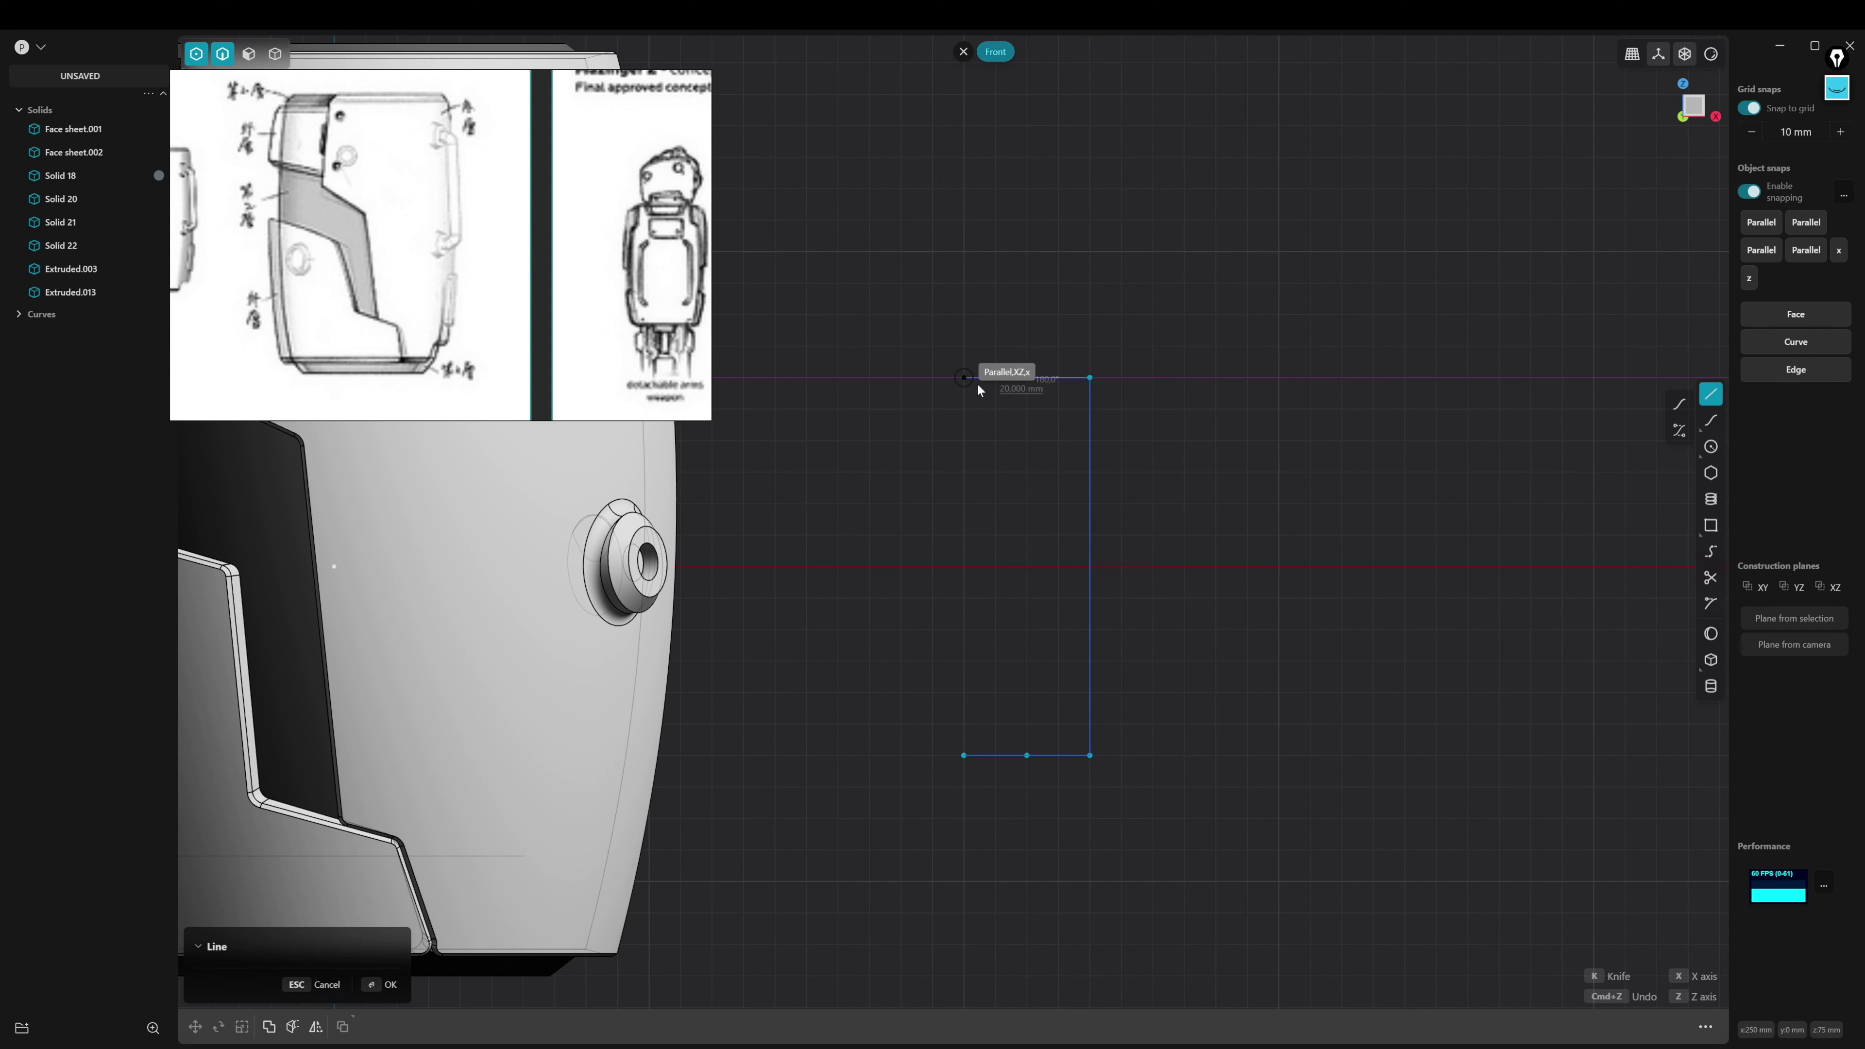
{"action": "left_click", "coordinate": [977, 383]}
{"action": "key", "text": "Escape"}
Scale the two right corner points inward to slant the outline's ends
{"action": "left_click_drag", "start_coordinate": [1220, 817], "coordinate": [1072, 702]}
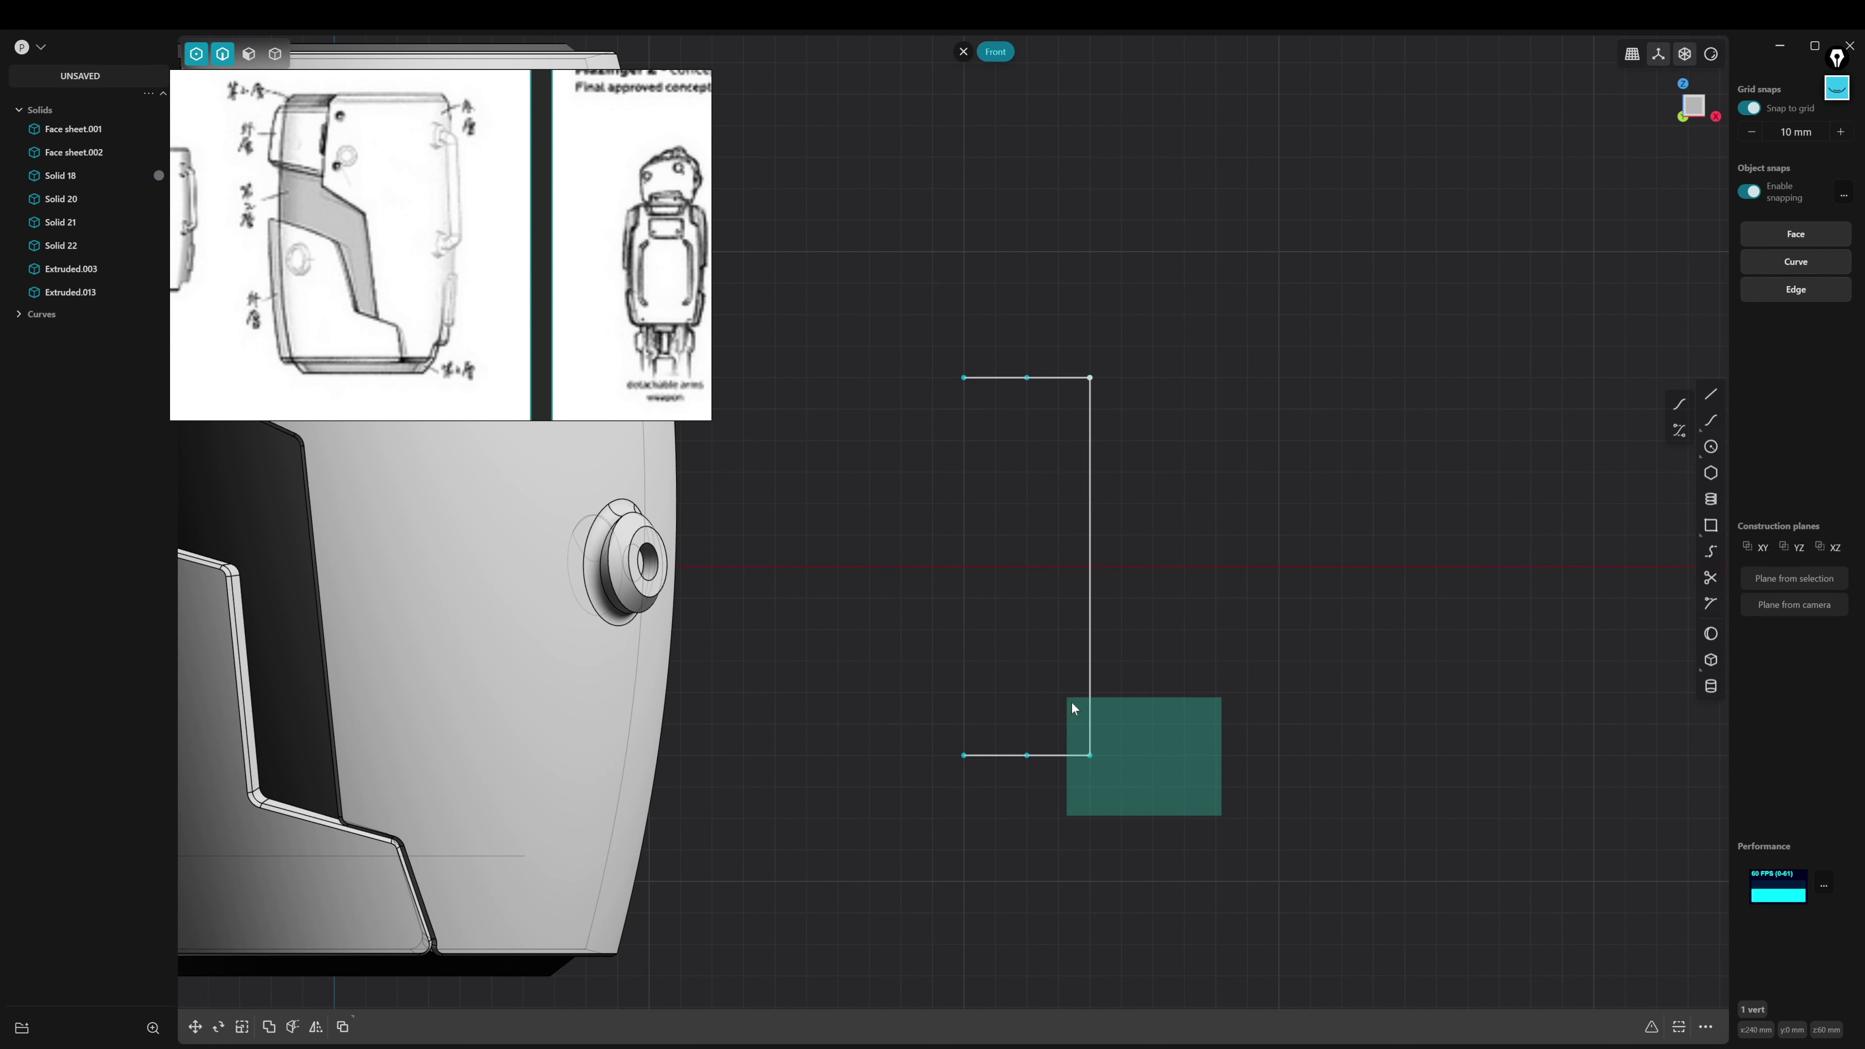
{"action": "left_click", "coordinate": [1093, 382], "text": "shift"}
{"action": "key", "text": "s"}
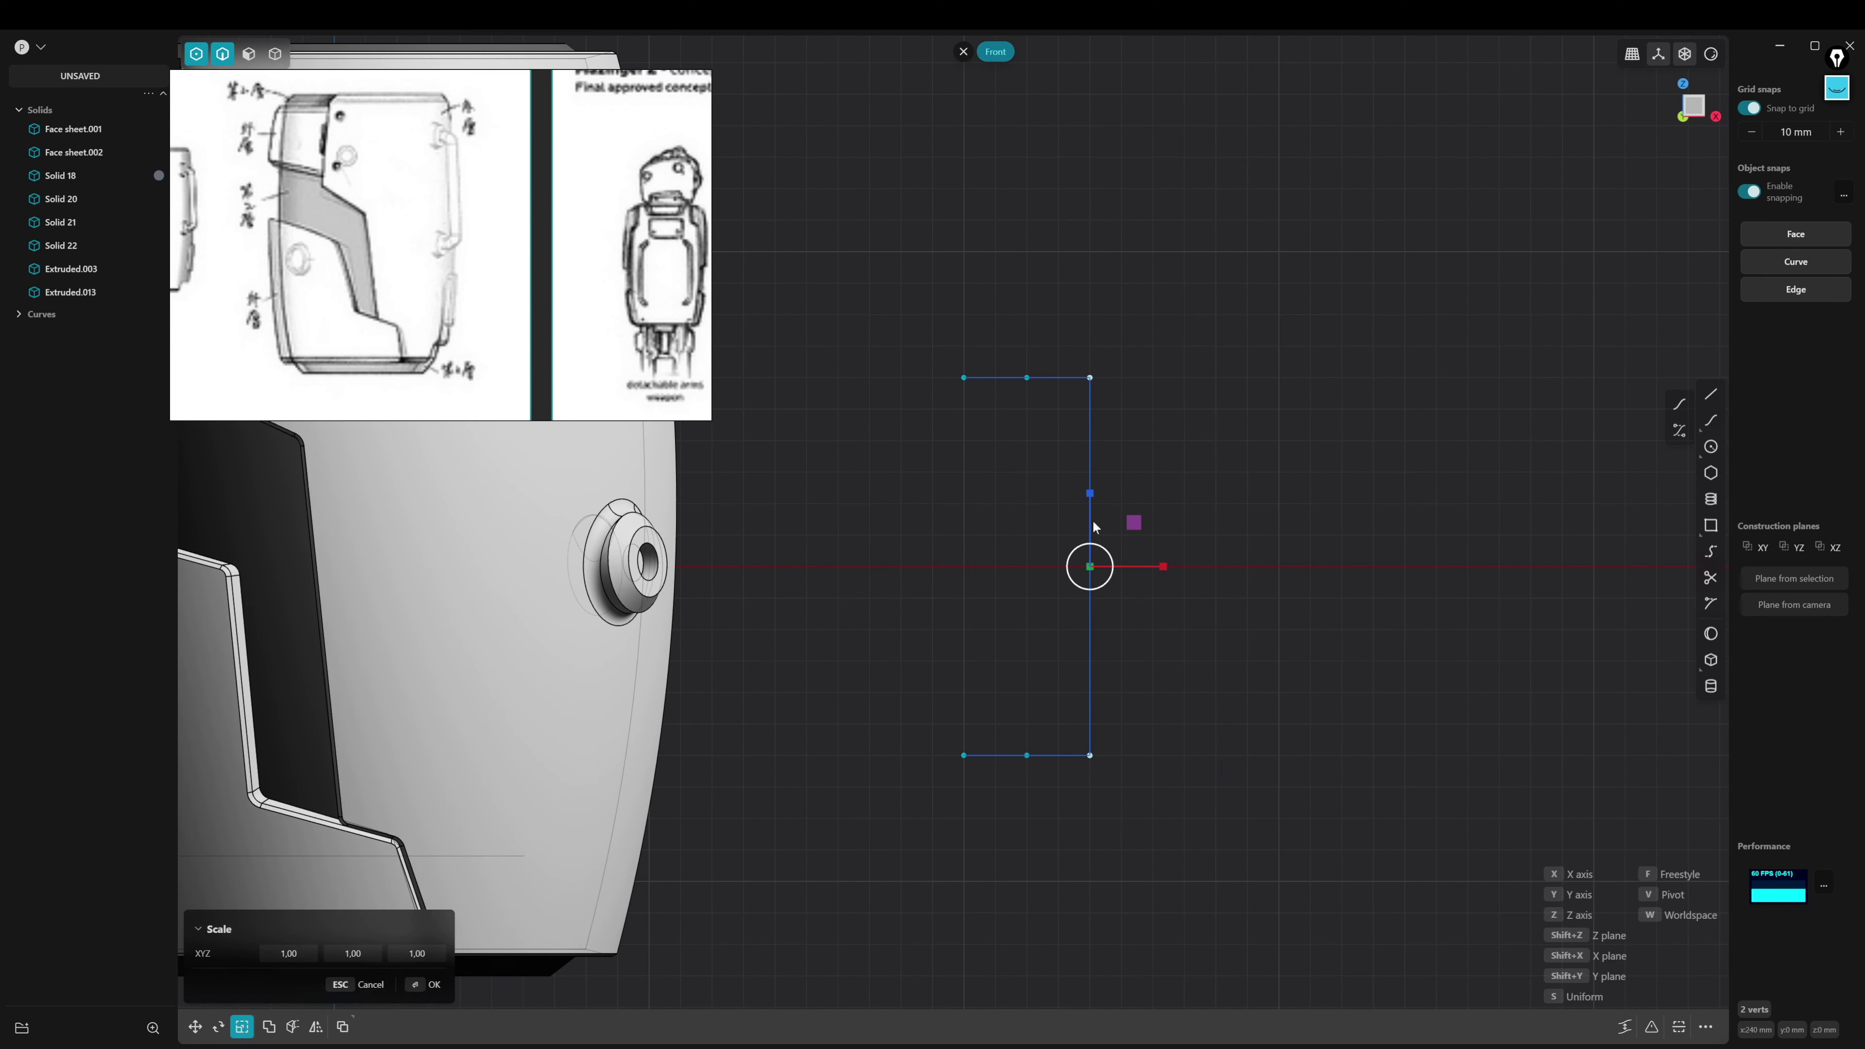
{"action": "left_click_drag", "start_coordinate": [1090, 492], "coordinate": [1093, 507]}
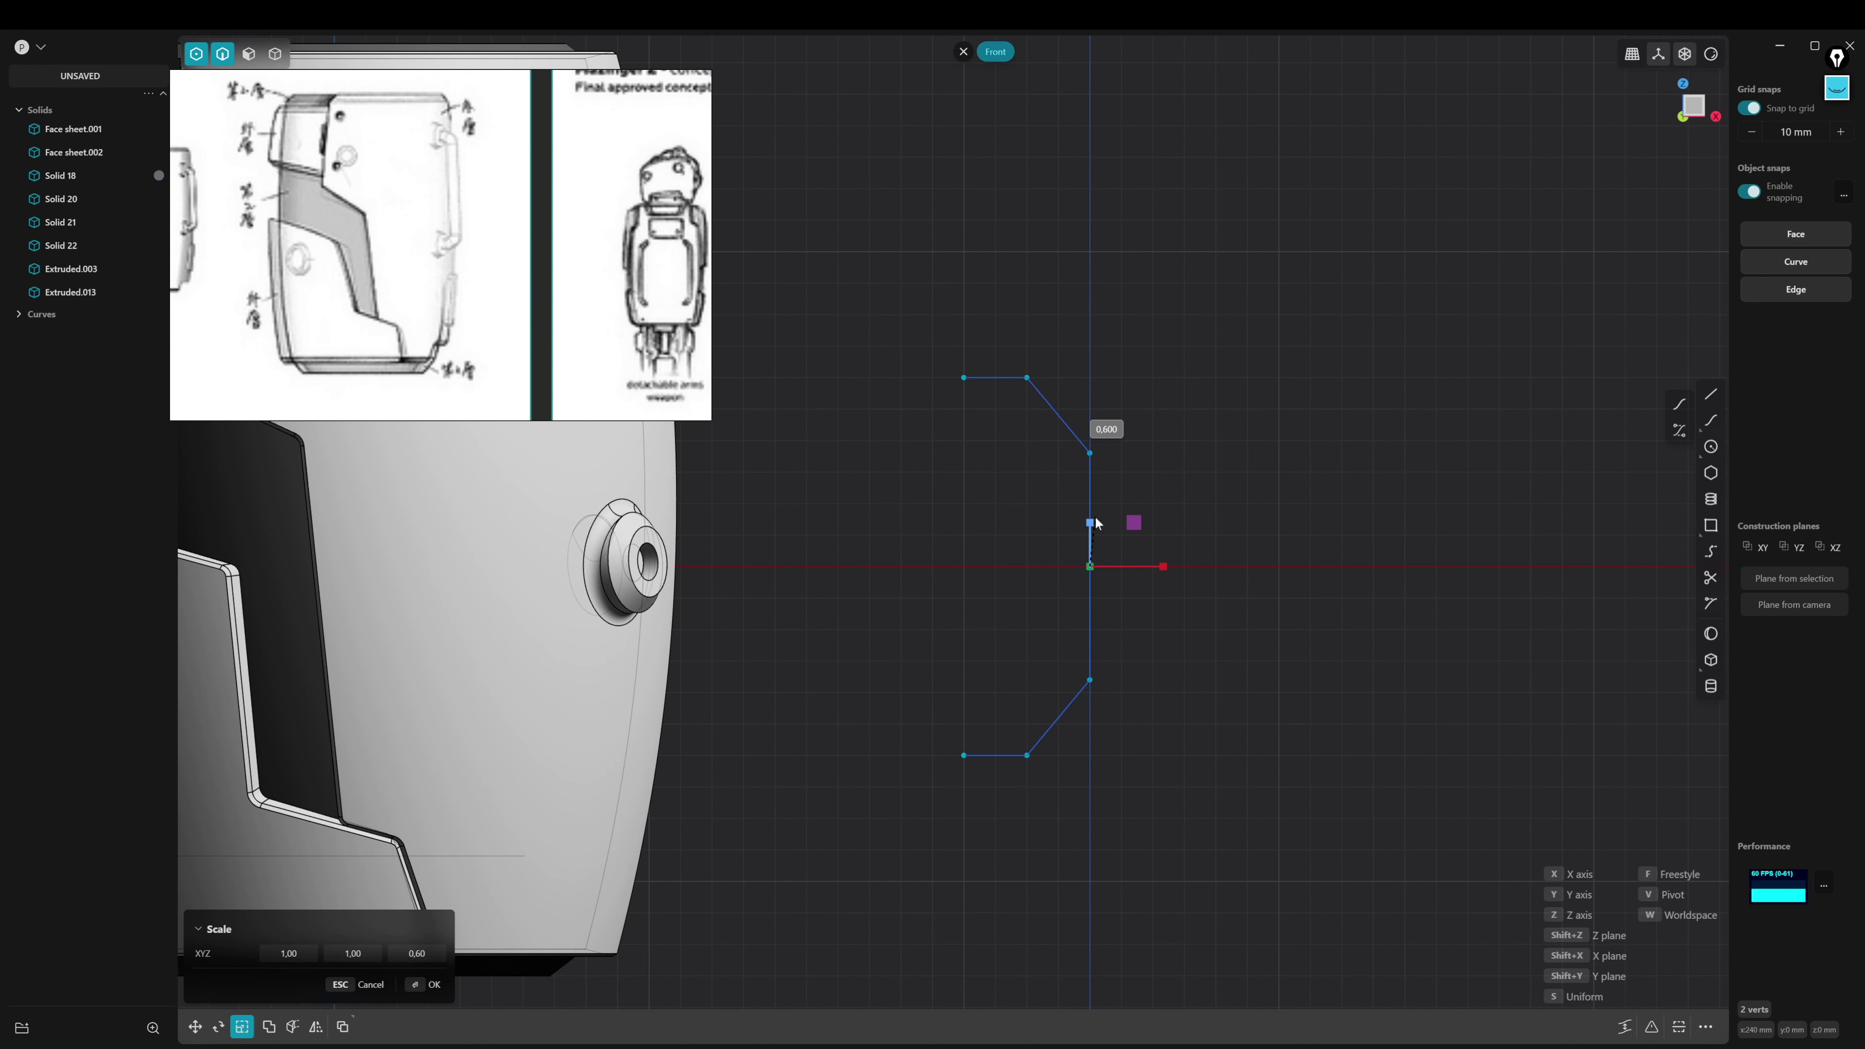
{"action": "left_click", "coordinate": [1131, 507]}
Spread the right edge points apart vertically to about 1.2 scale
{"action": "left_click_drag", "start_coordinate": [1077, 430], "coordinate": [1172, 718]}
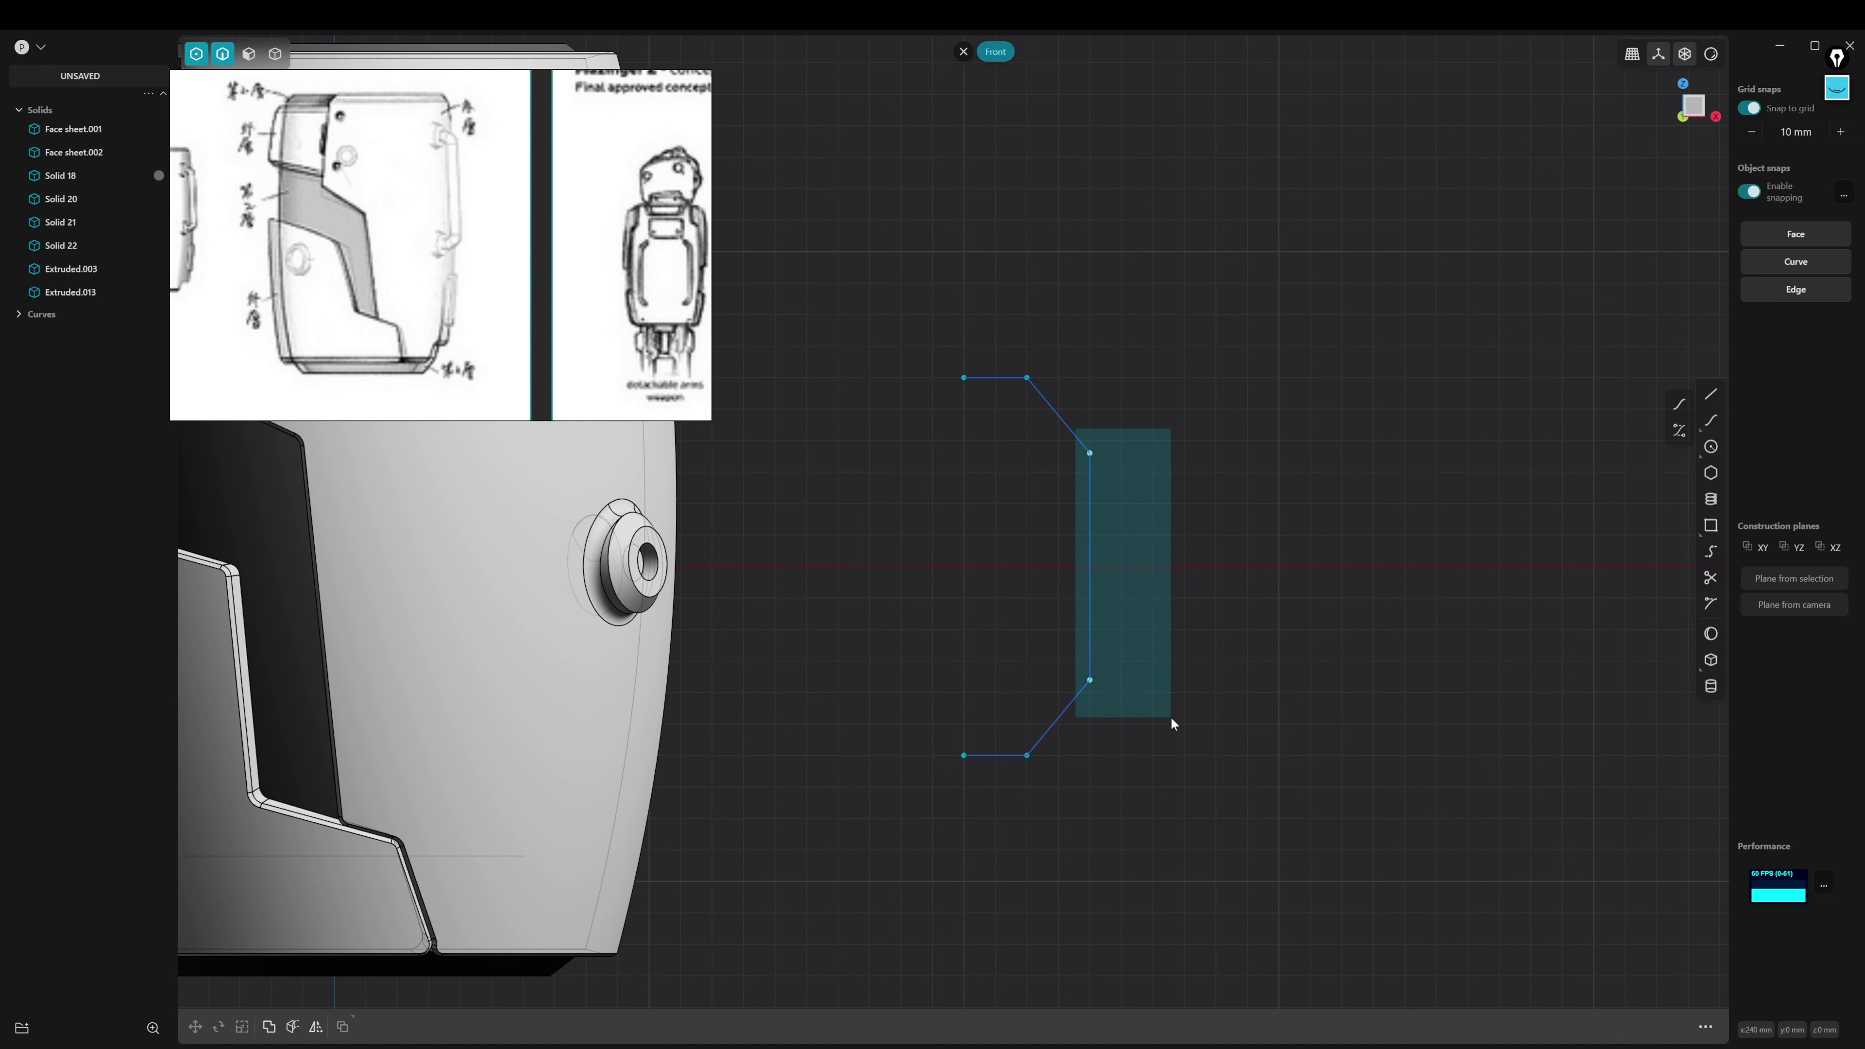
{"action": "key", "text": "s"}
{"action": "mouse_move", "coordinate": [1091, 493]}
{"action": "left_mouse_down"}
{"action": "mouse_move", "coordinate": [1094, 459]}
{"action": "mouse_move", "coordinate": [1101, 477]}
{"action": "left_mouse_up"}
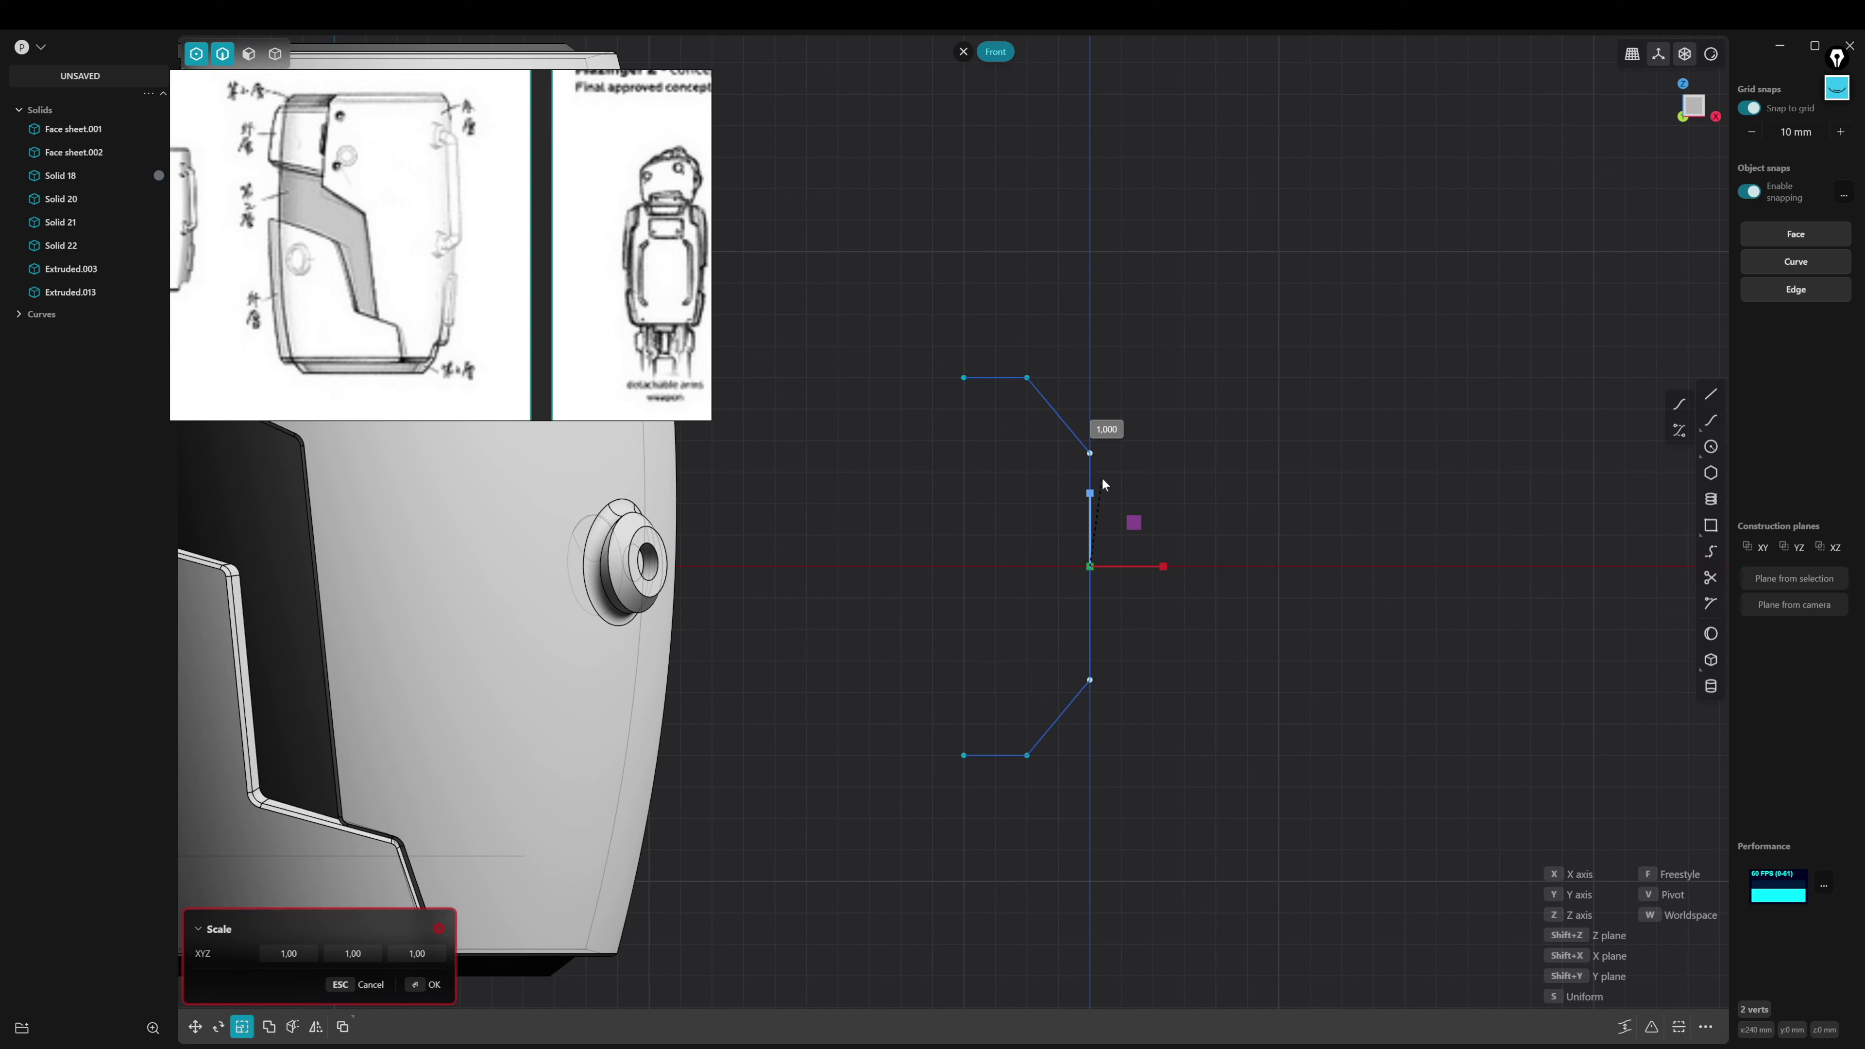
{"action": "left_click", "coordinate": [1152, 452]}
Fillet the two handle-curve corners with a 20 mm fillet
{"action": "left_click_drag", "start_coordinate": [1043, 398], "coordinate": [1143, 478]}
{"action": "left_click", "coordinate": [1066, 705], "text": "shift"}
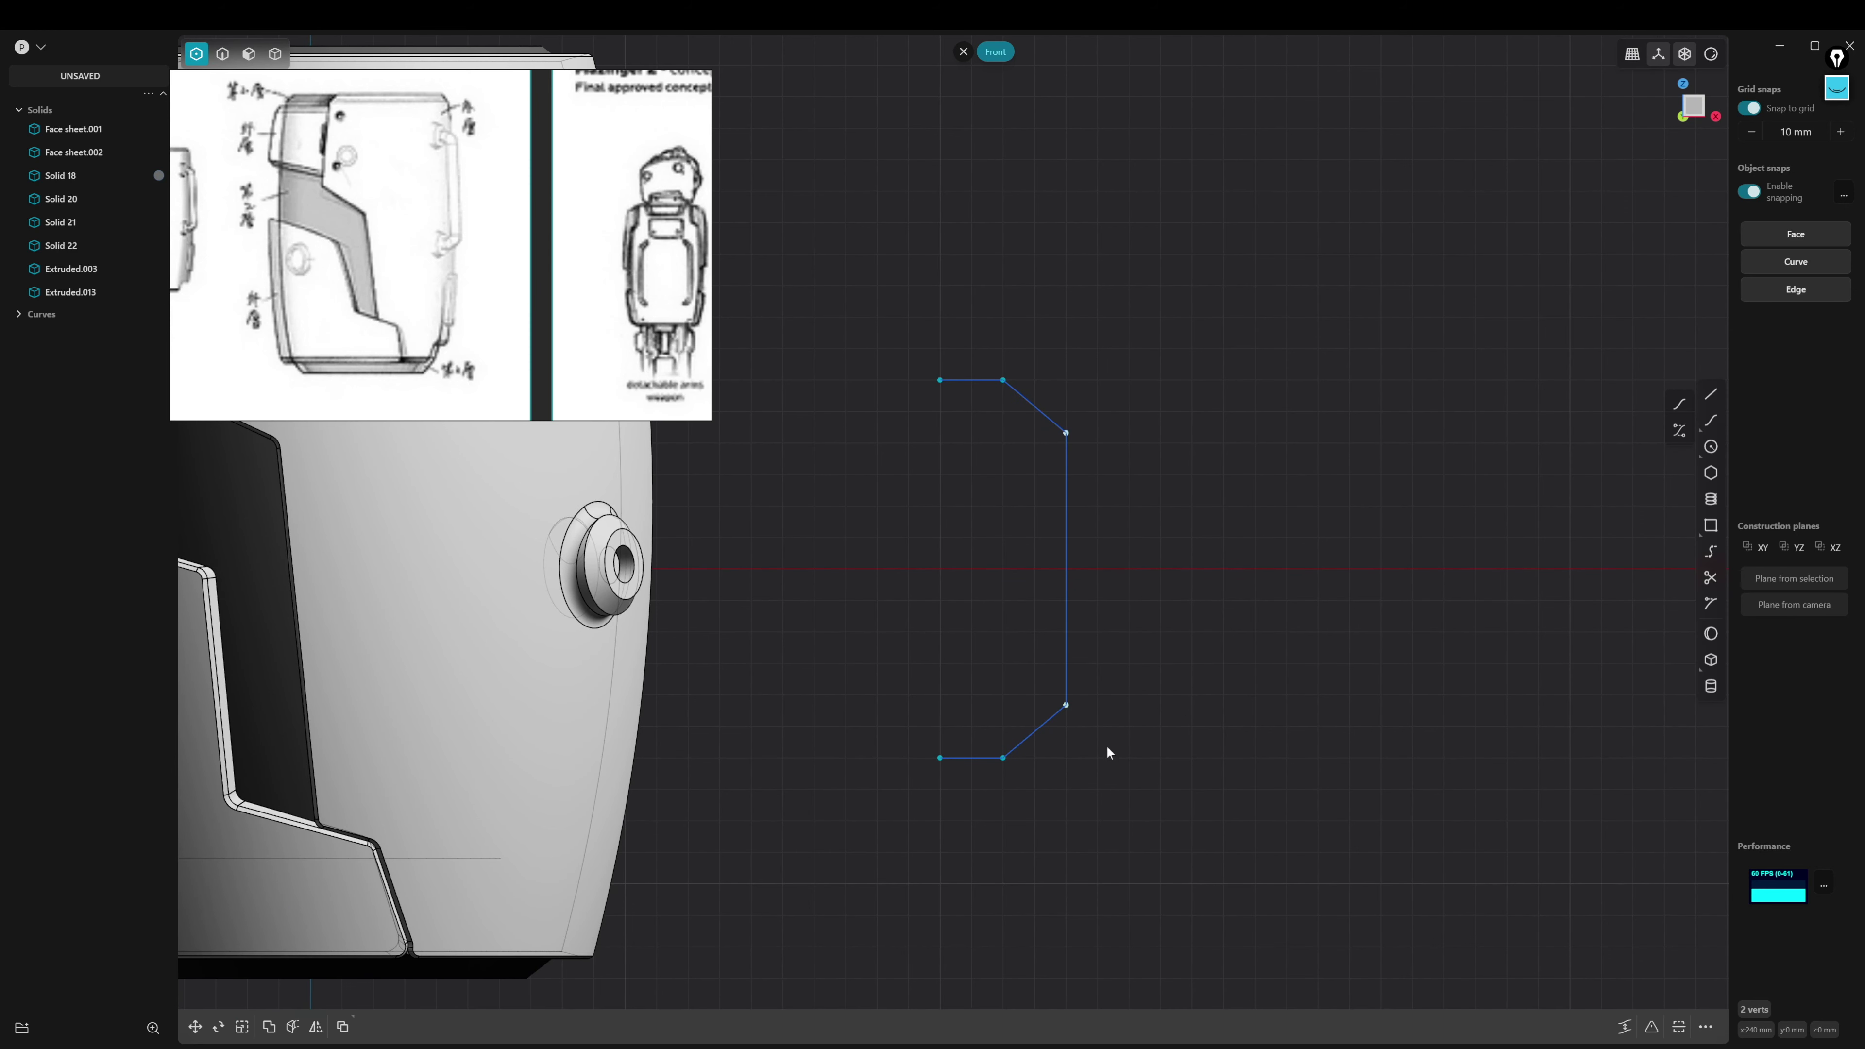
{"action": "key", "text": "f"}
{"action": "left_click_drag", "start_coordinate": [1085, 566], "coordinate": [1094, 573]}
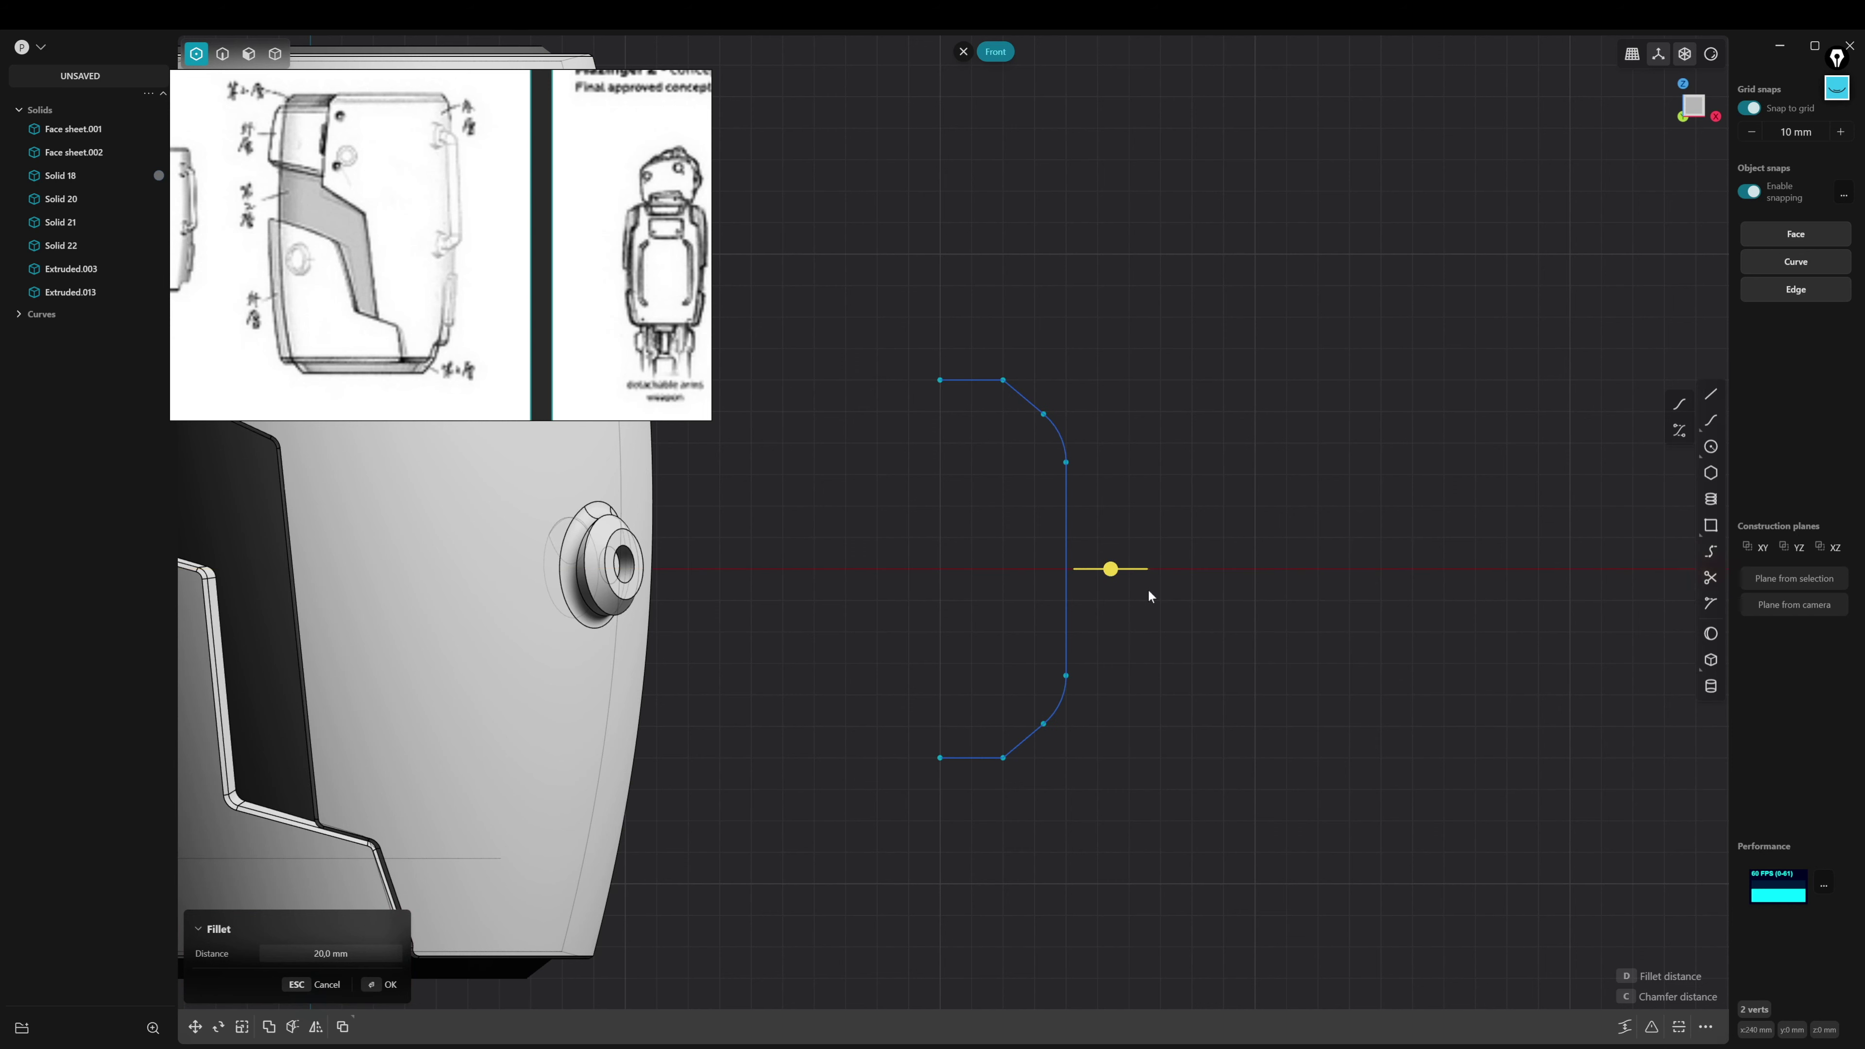
{"action": "key", "text": "Return"}
{"action": "key", "text": "2"}
{"action": "mouse_move", "coordinate": [1139, 649]}
{"action": "middle_mouse_down", "text": "shift"}
{"action": "mouse_move", "coordinate": [1278, 763]}
{"action": "mouse_move", "coordinate": [1125, 659]}
{"action": "mouse_move", "coordinate": [1100, 605]}
{"action": "mouse_move", "coordinate": [1128, 637]}
{"action": "middle_mouse_up", "text": "shift"}
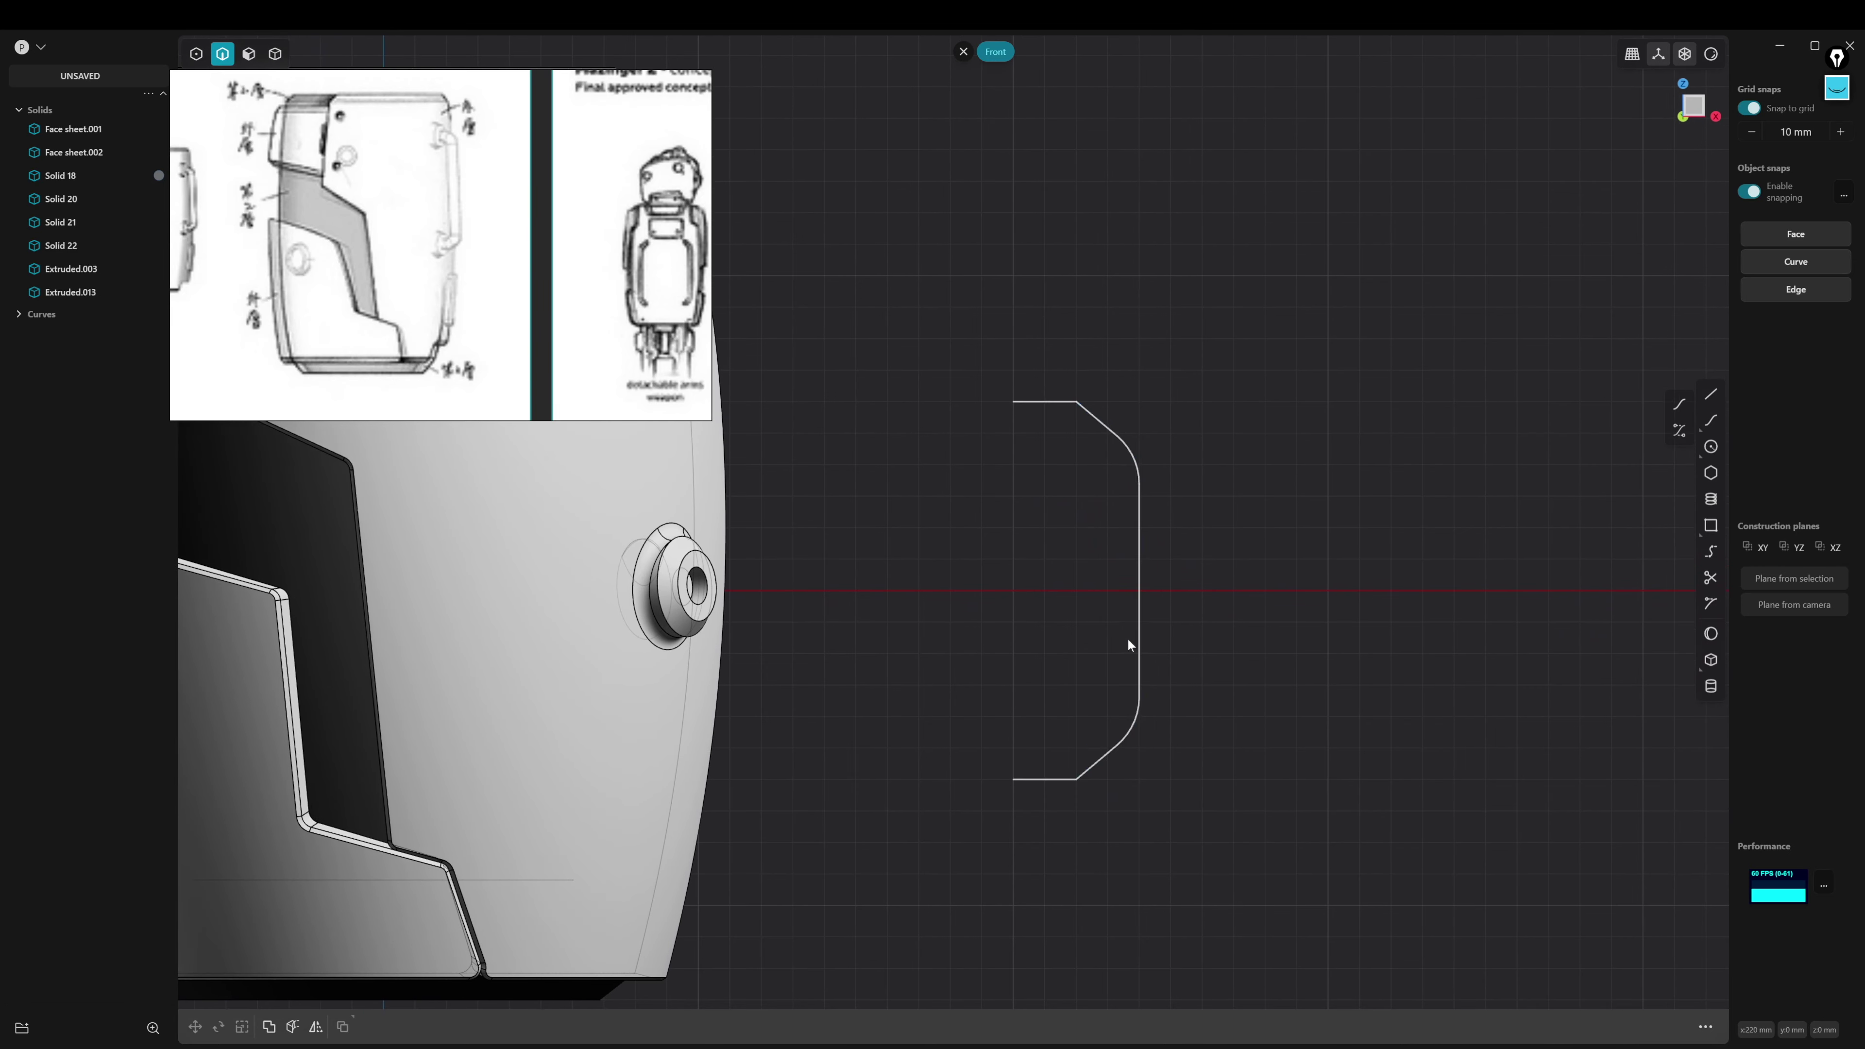
Fillet the handle curve's two outer corner points
{"action": "left_click", "coordinate": [1136, 638]}
{"action": "left_click", "coordinate": [1356, 1026]}
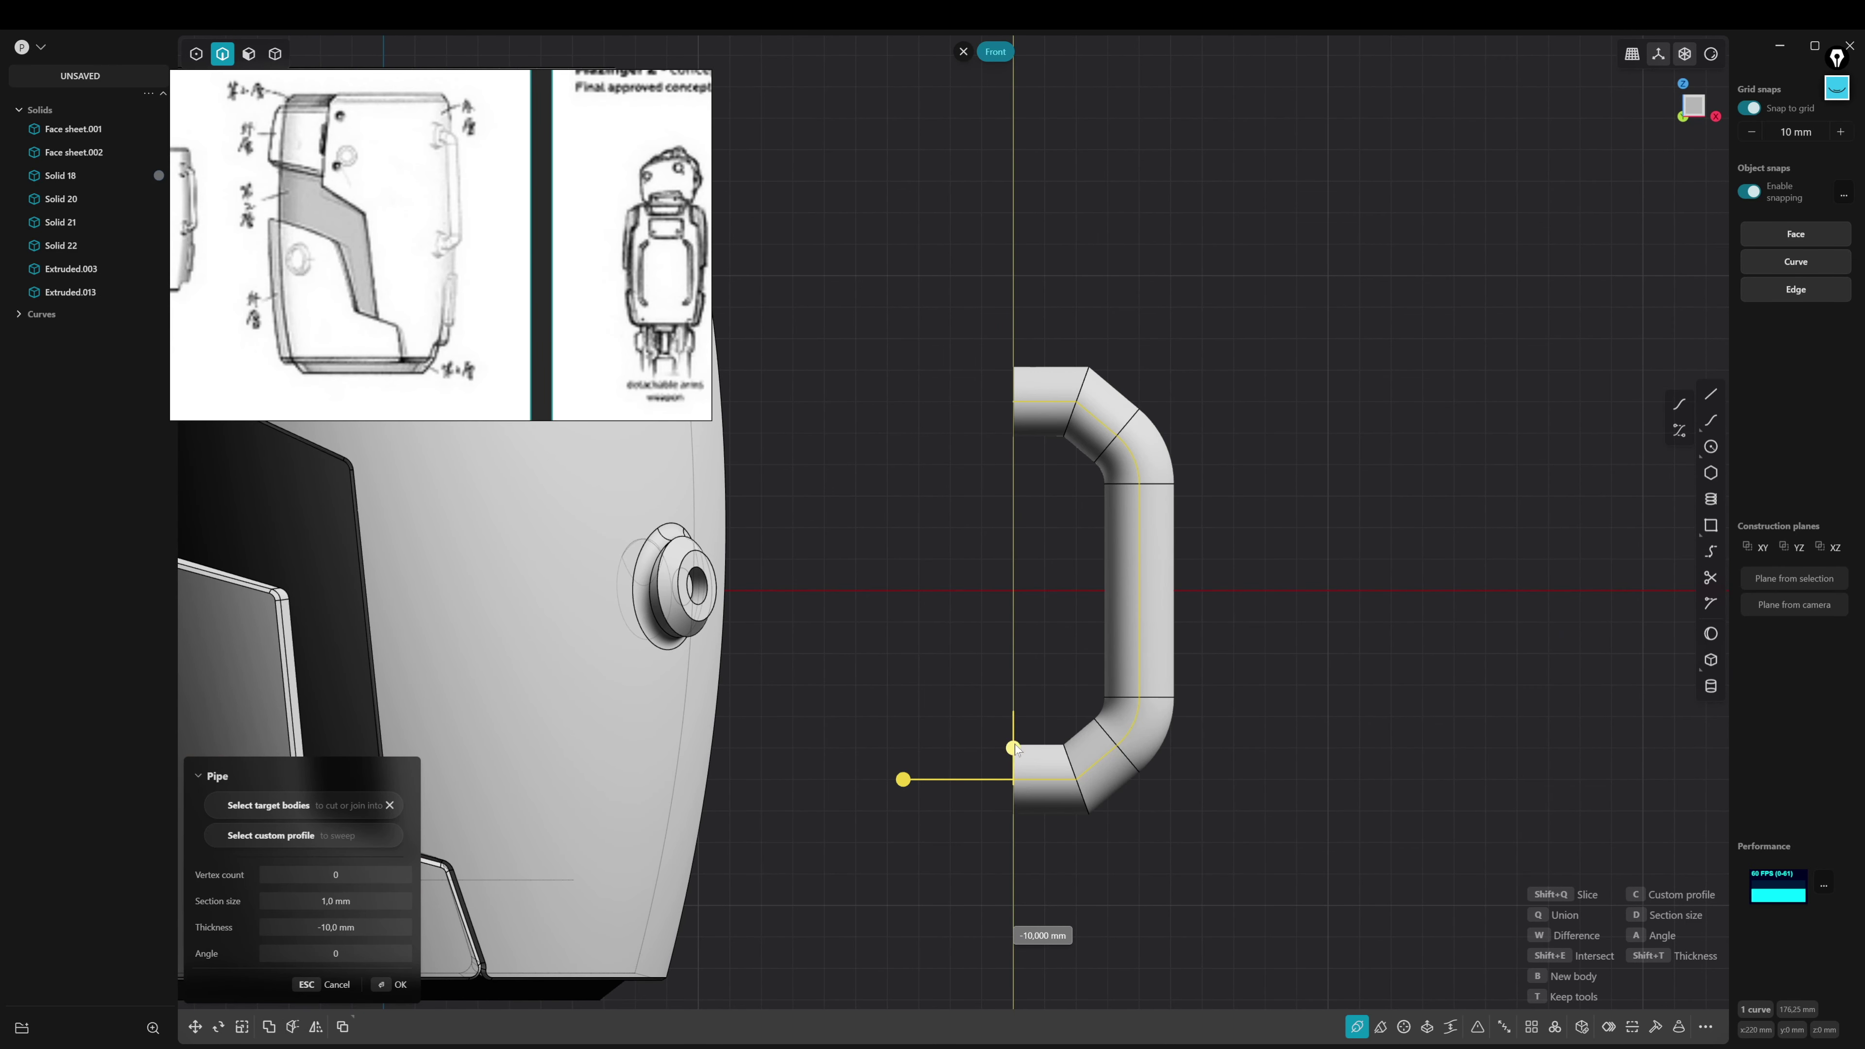
{"action": "key", "text": "Escape"}
{"action": "key", "text": "Escape"}
{"action": "left_click", "coordinate": [1075, 781]}
{"action": "key", "text": "1"}
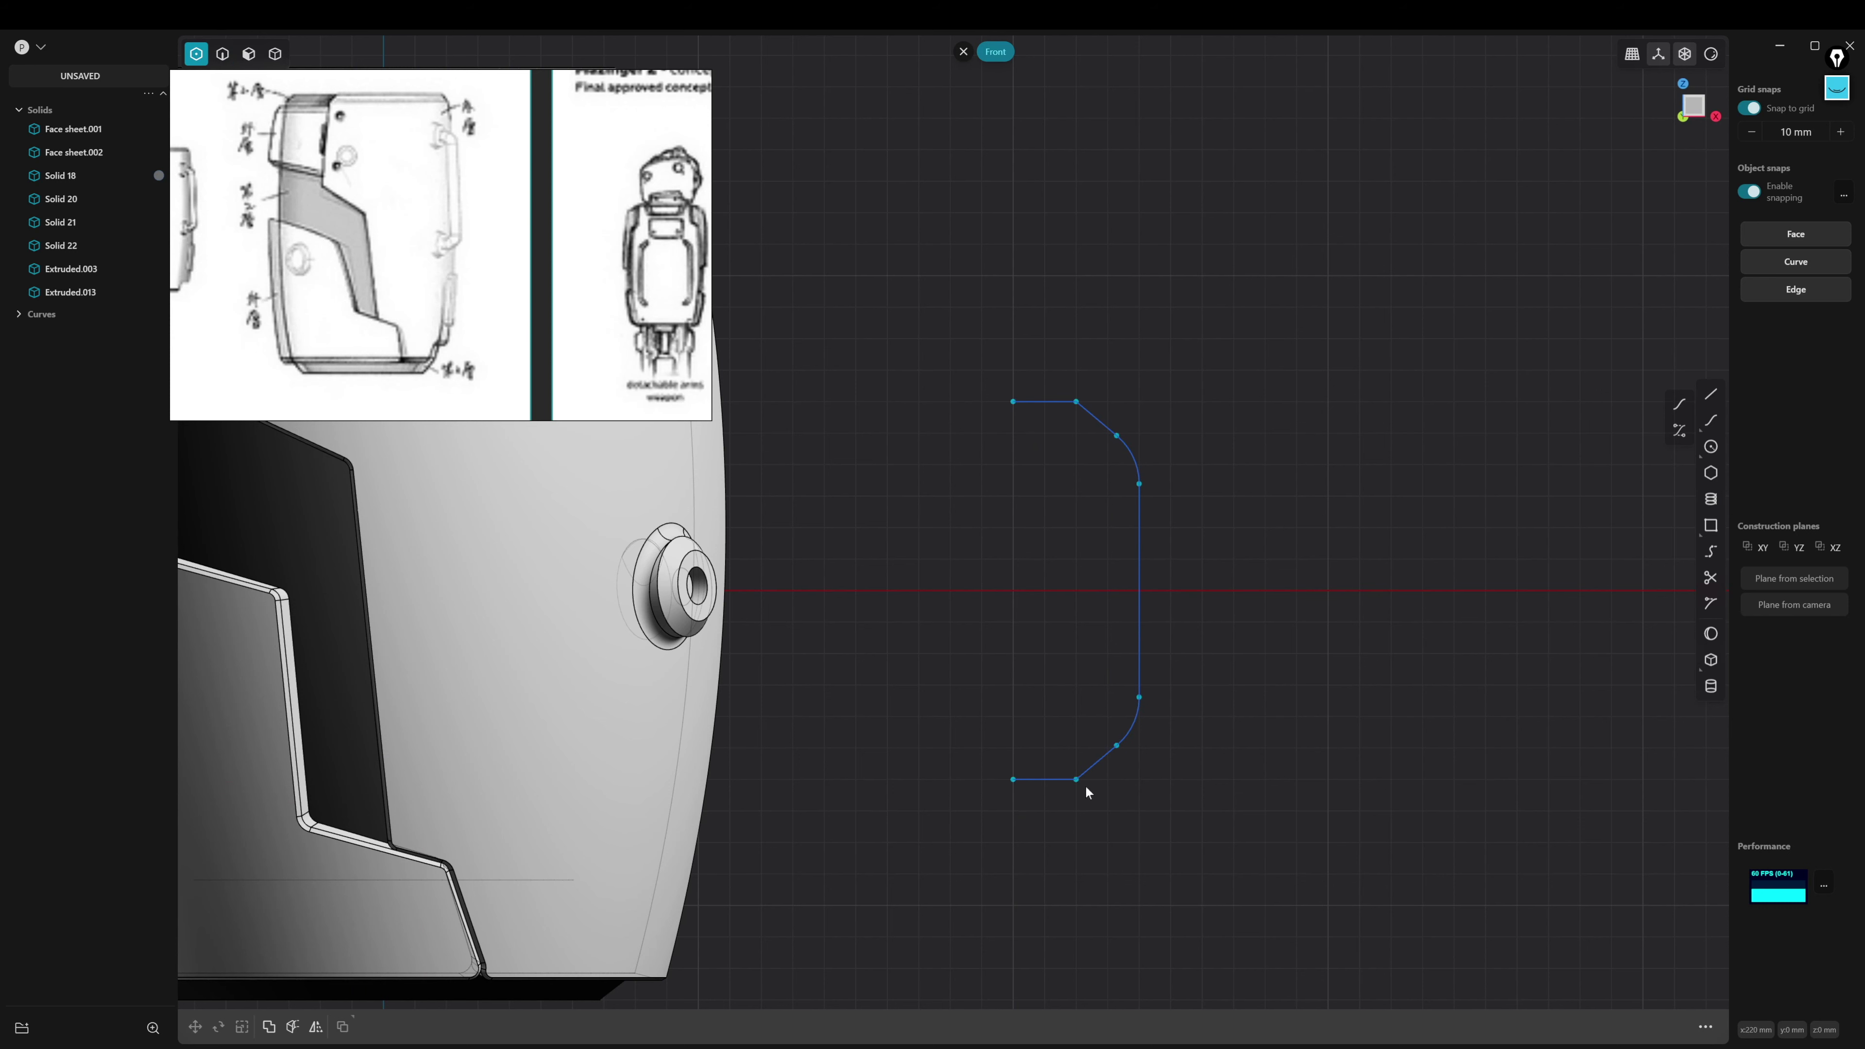
{"action": "left_click", "coordinate": [1076, 780]}
{"action": "key", "text": "f"}
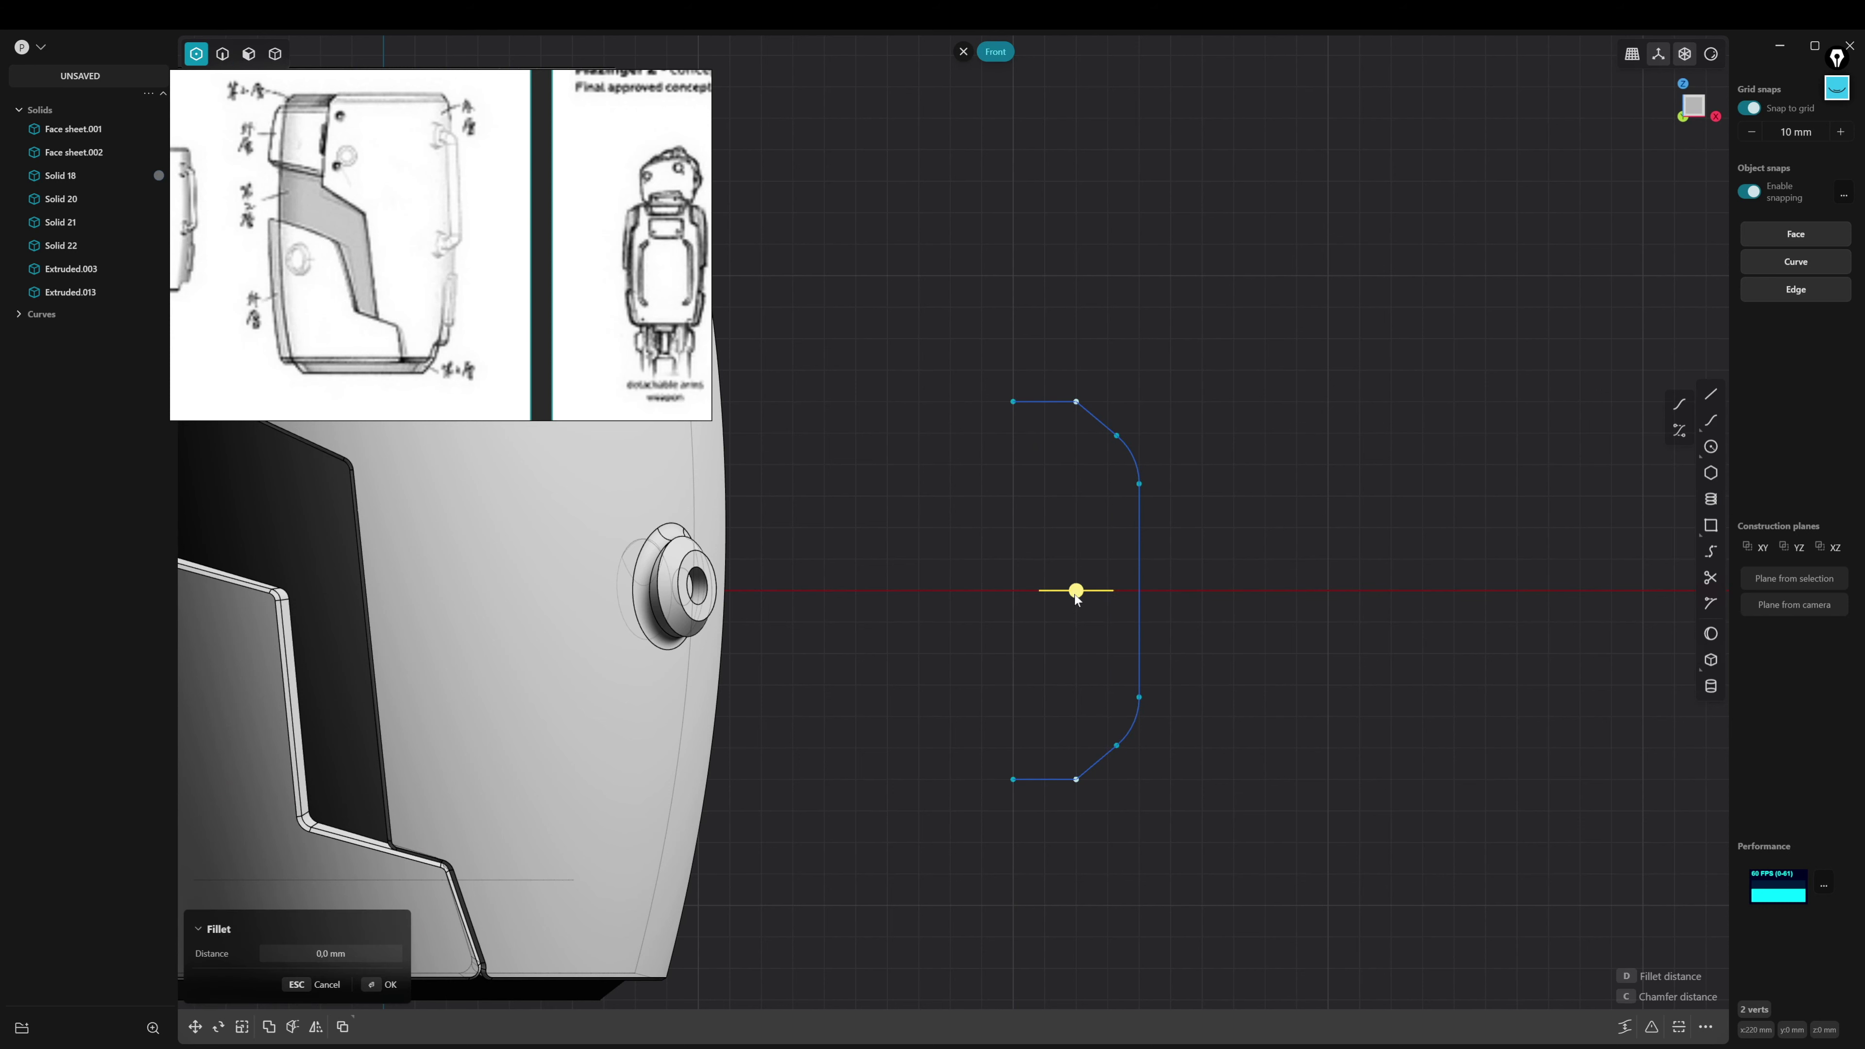
{"action": "left_click_drag", "start_coordinate": [1072, 595], "coordinate": [1102, 597]}
{"action": "key", "text": "Return"}
{"action": "left_click", "coordinate": [1218, 609]}
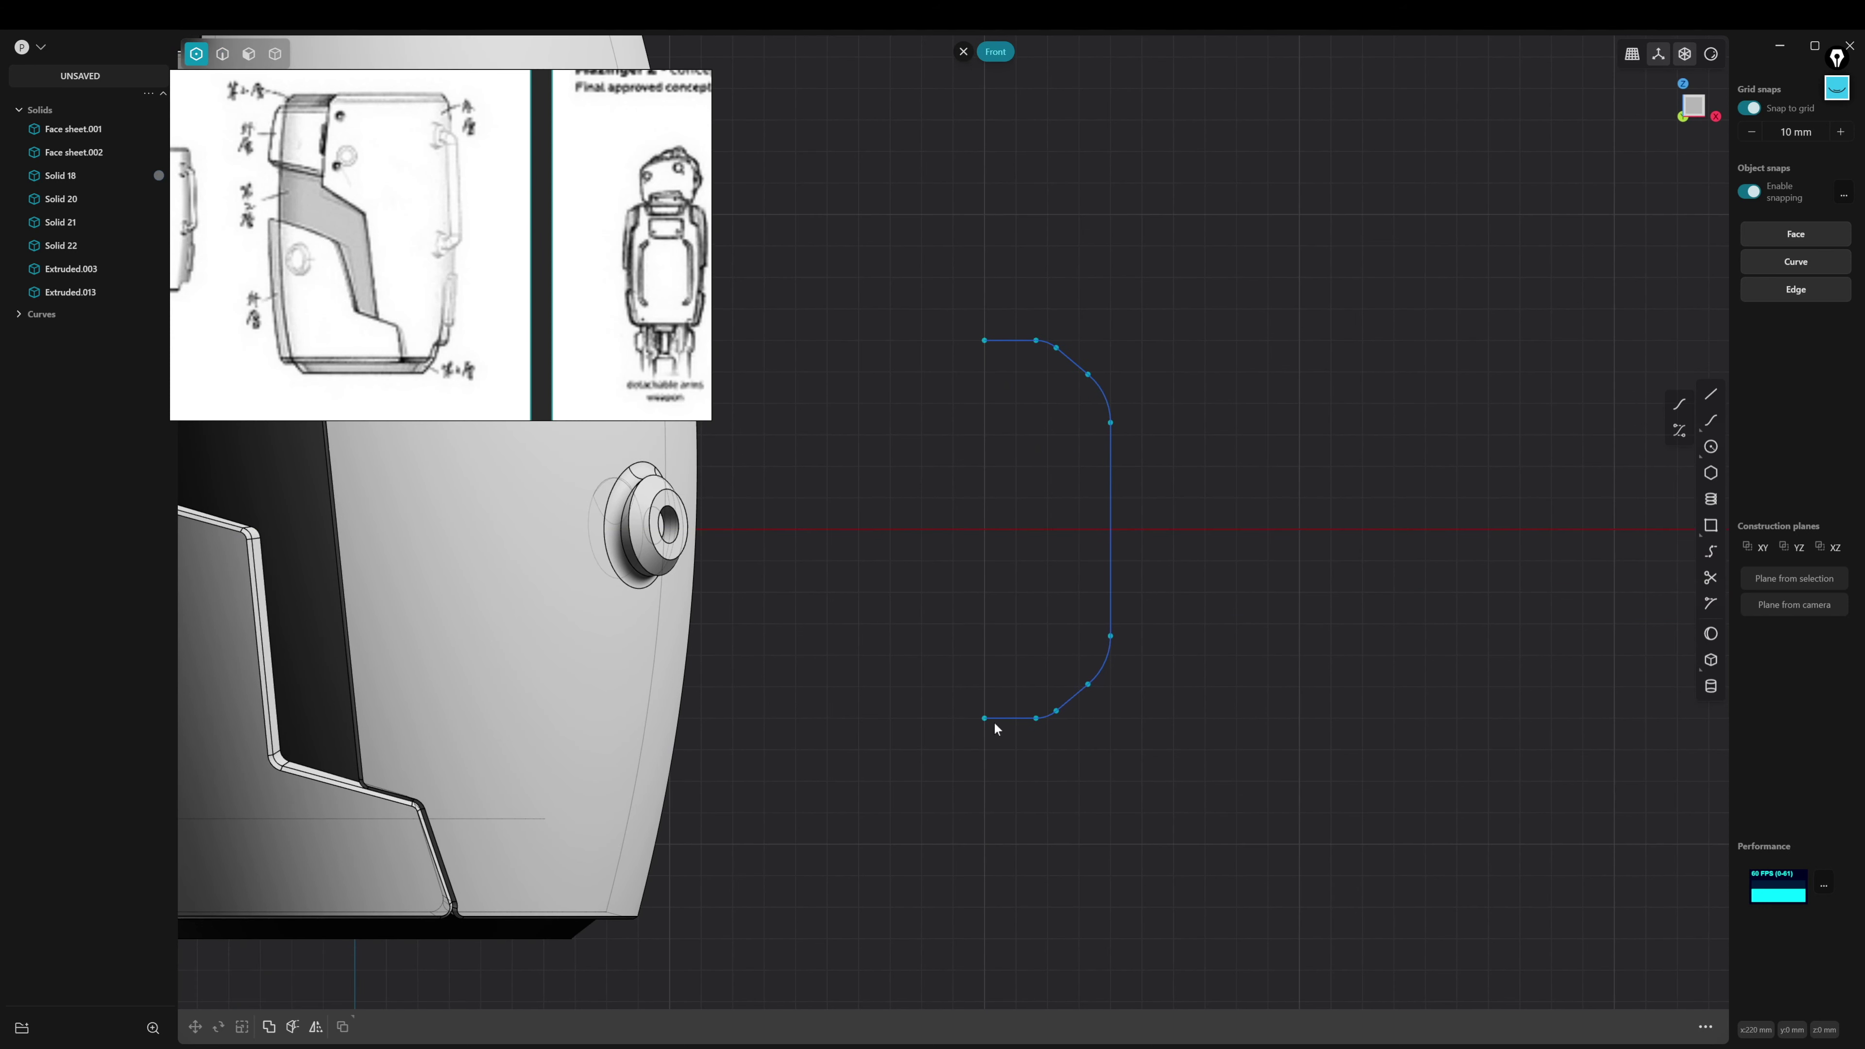
{"action": "scroll", "coordinate": [1023, 710], "scroll_direction": "up", "scroll_amount": 3}
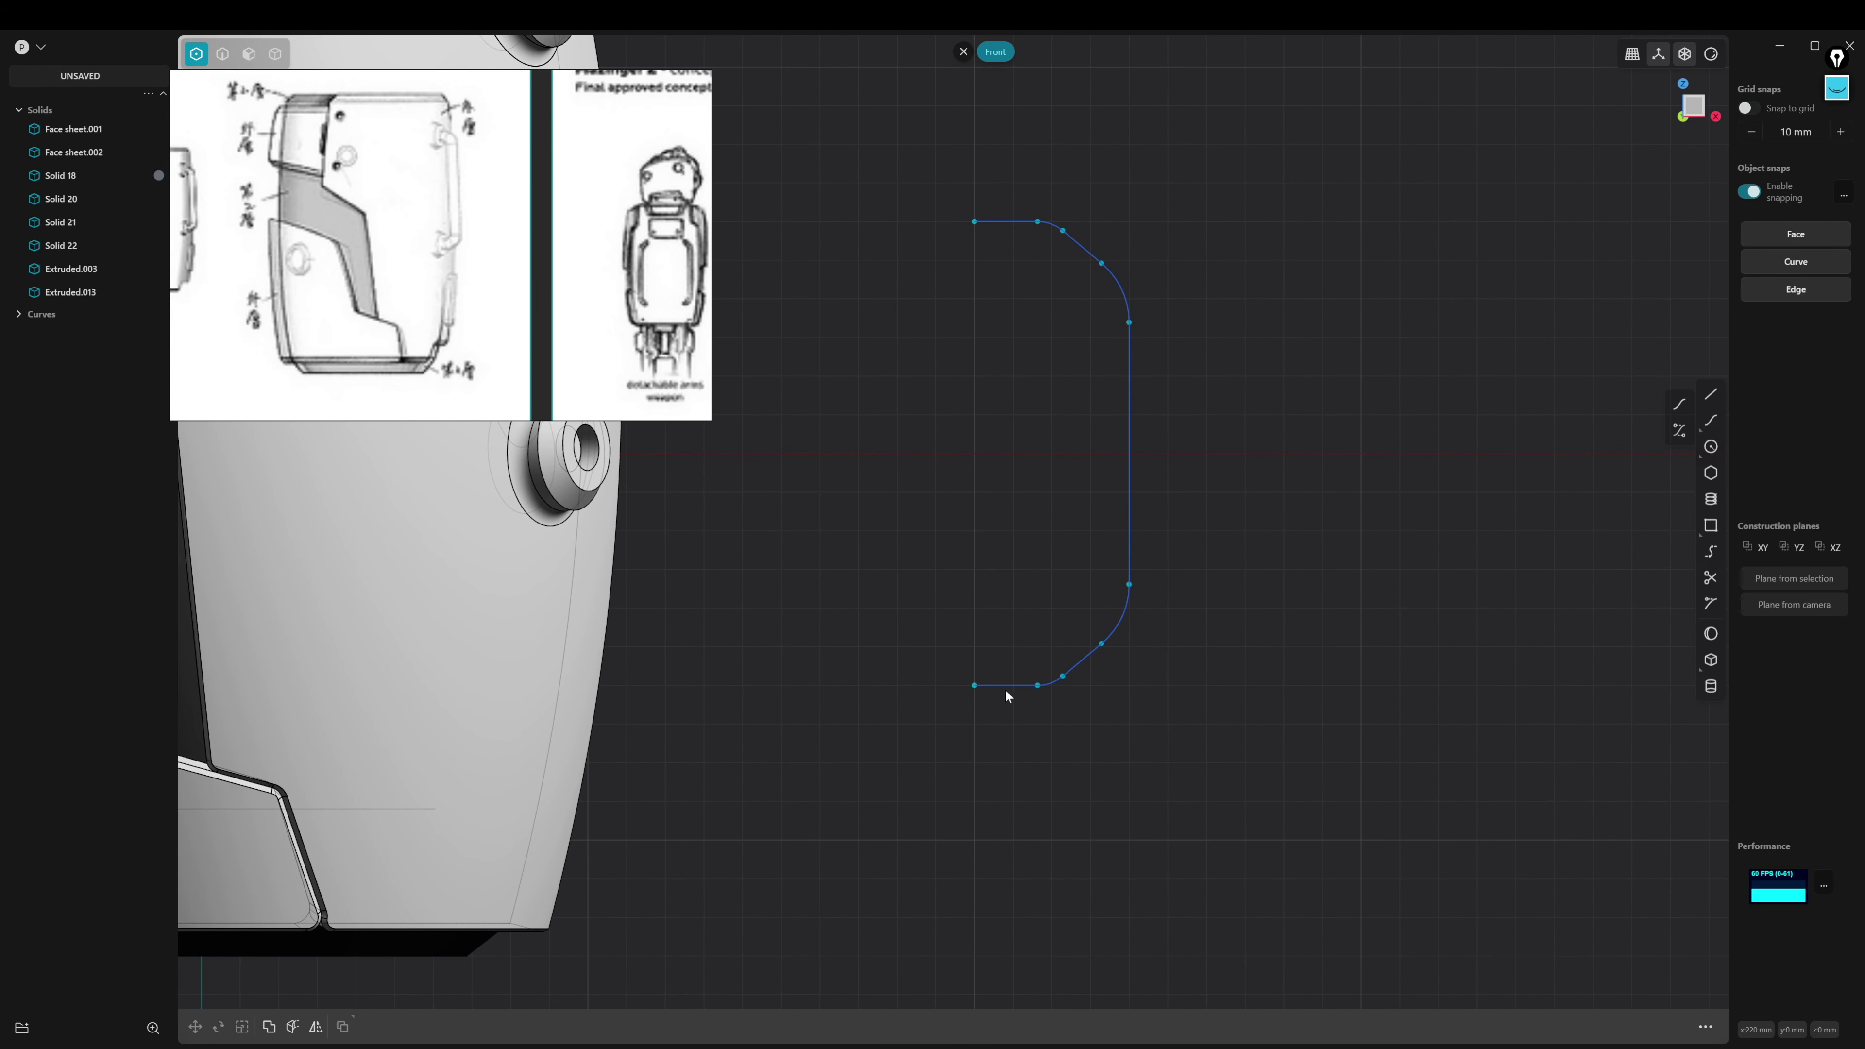
Sweep the handle curve into tube Pipe.001, about 4.78 mm thick
{"action": "key", "text": "2"}
{"action": "left_click", "coordinate": [1007, 685]}
{"action": "key", "text": "p"}
{"action": "left_click_drag", "start_coordinate": [974, 686], "coordinate": [989, 710]}
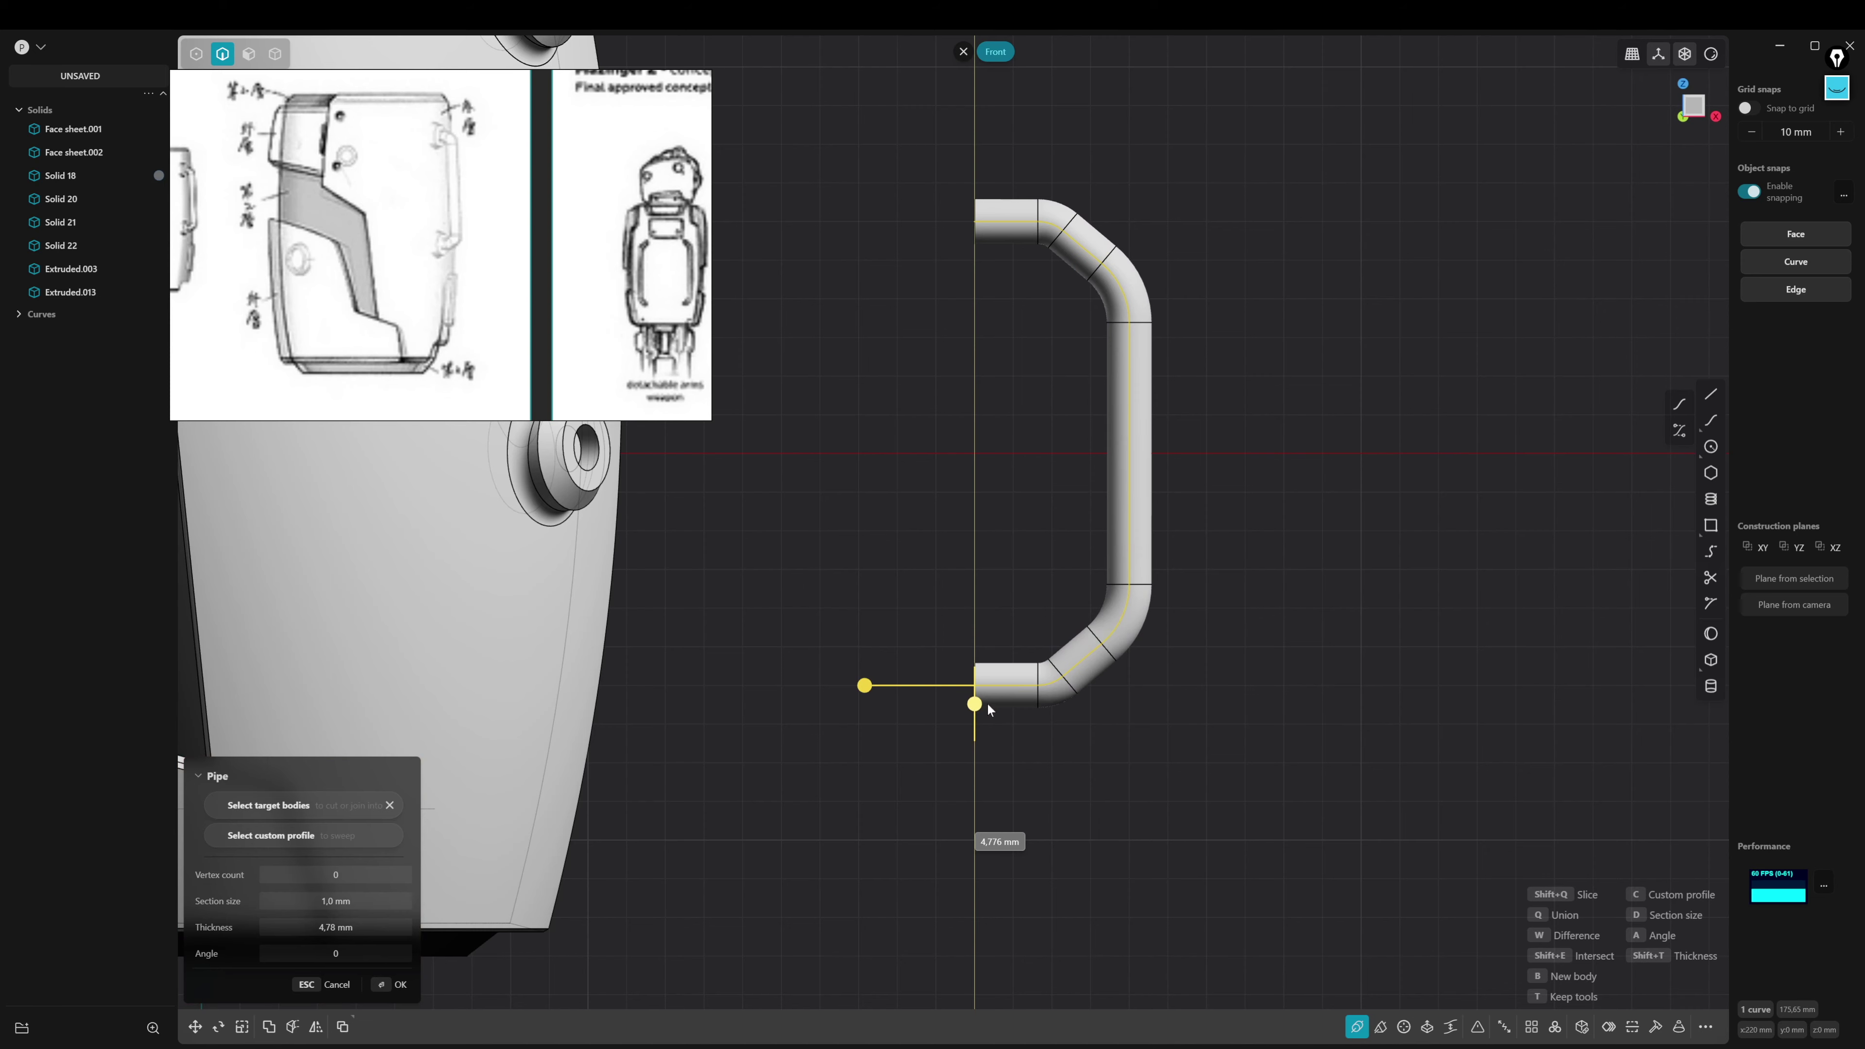
{"action": "scroll", "coordinate": [978, 683], "scroll_direction": "down", "scroll_amount": 2}
{"action": "middle_click_drag", "start_coordinate": [978, 683], "coordinate": [1238, 581], "text": "shift"}
{"action": "key", "text": "Return"}
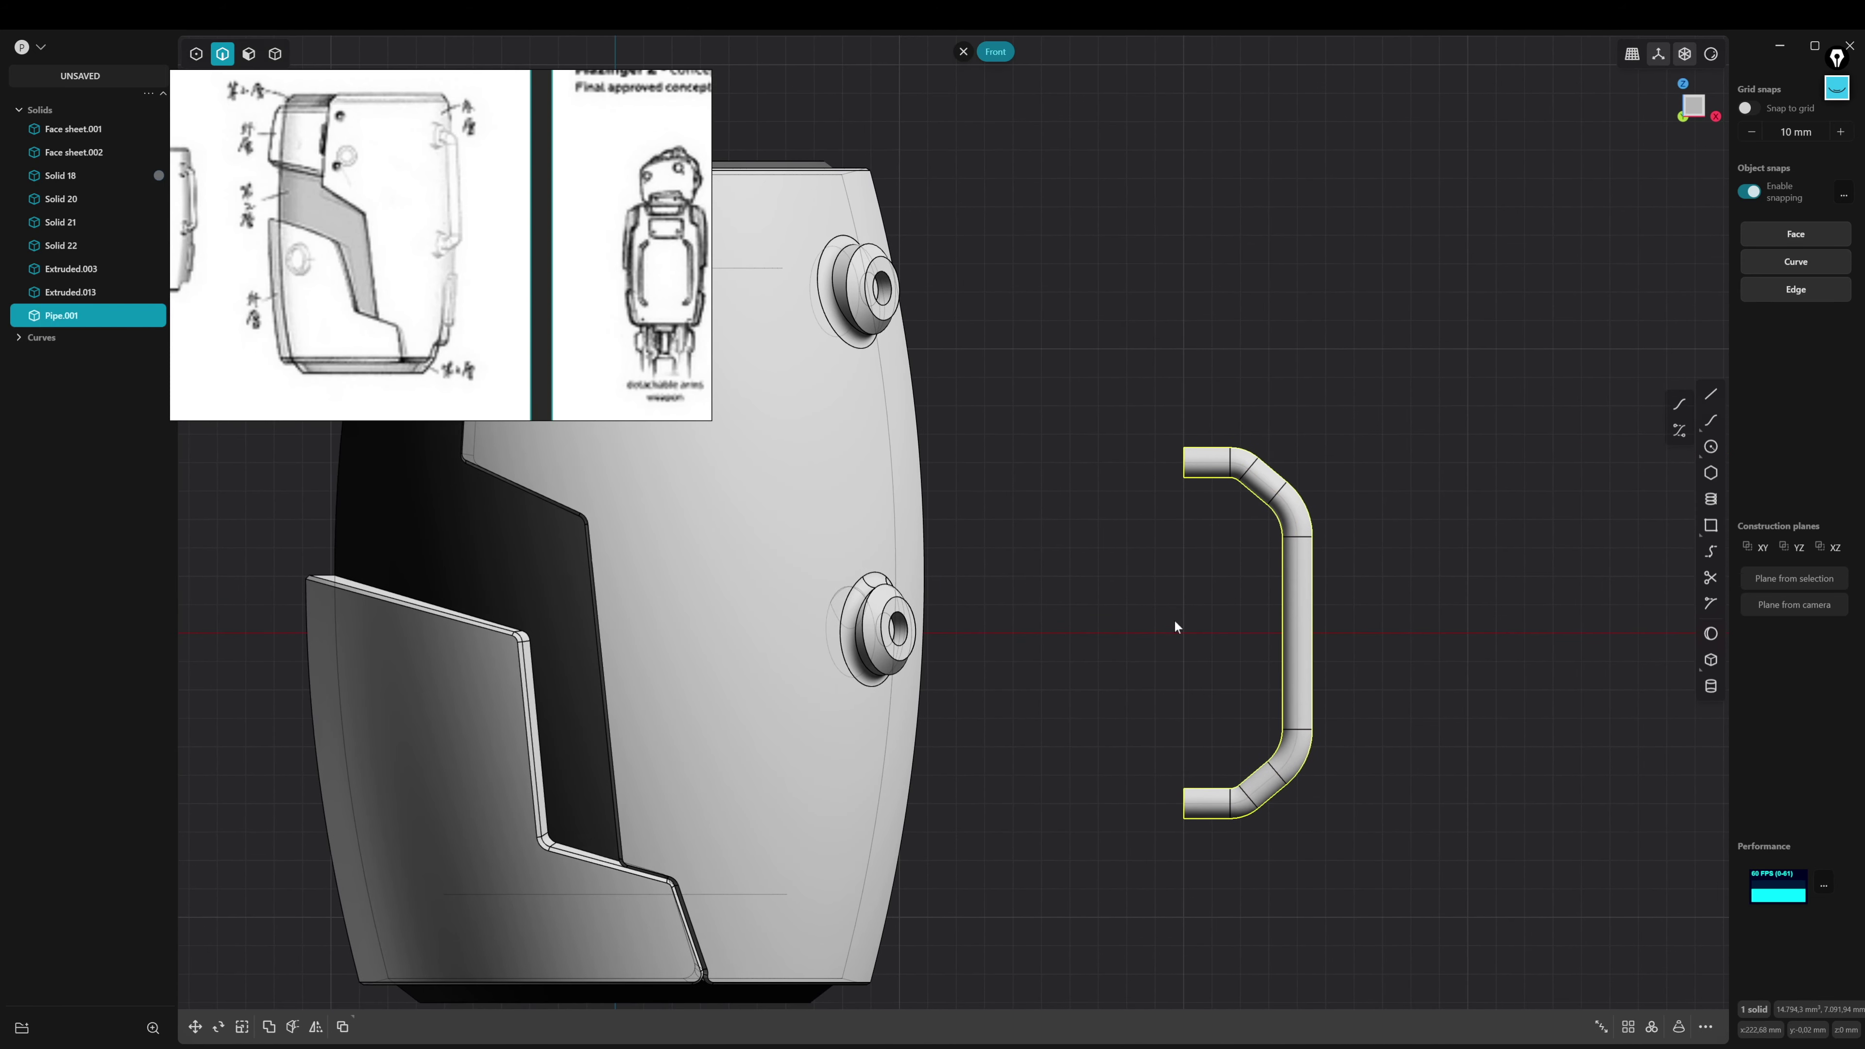
Try lifting the tube and scaling it along Z, cancelling both
{"action": "key", "text": "g"}
{"action": "mouse_move", "coordinate": [1205, 451]}
{"action": "middle_mouse_down", "text": "shift"}
{"action": "mouse_move", "coordinate": [1271, 617]}
{"action": "mouse_move", "coordinate": [1313, 642]}
{"action": "middle_mouse_up", "text": "shift"}
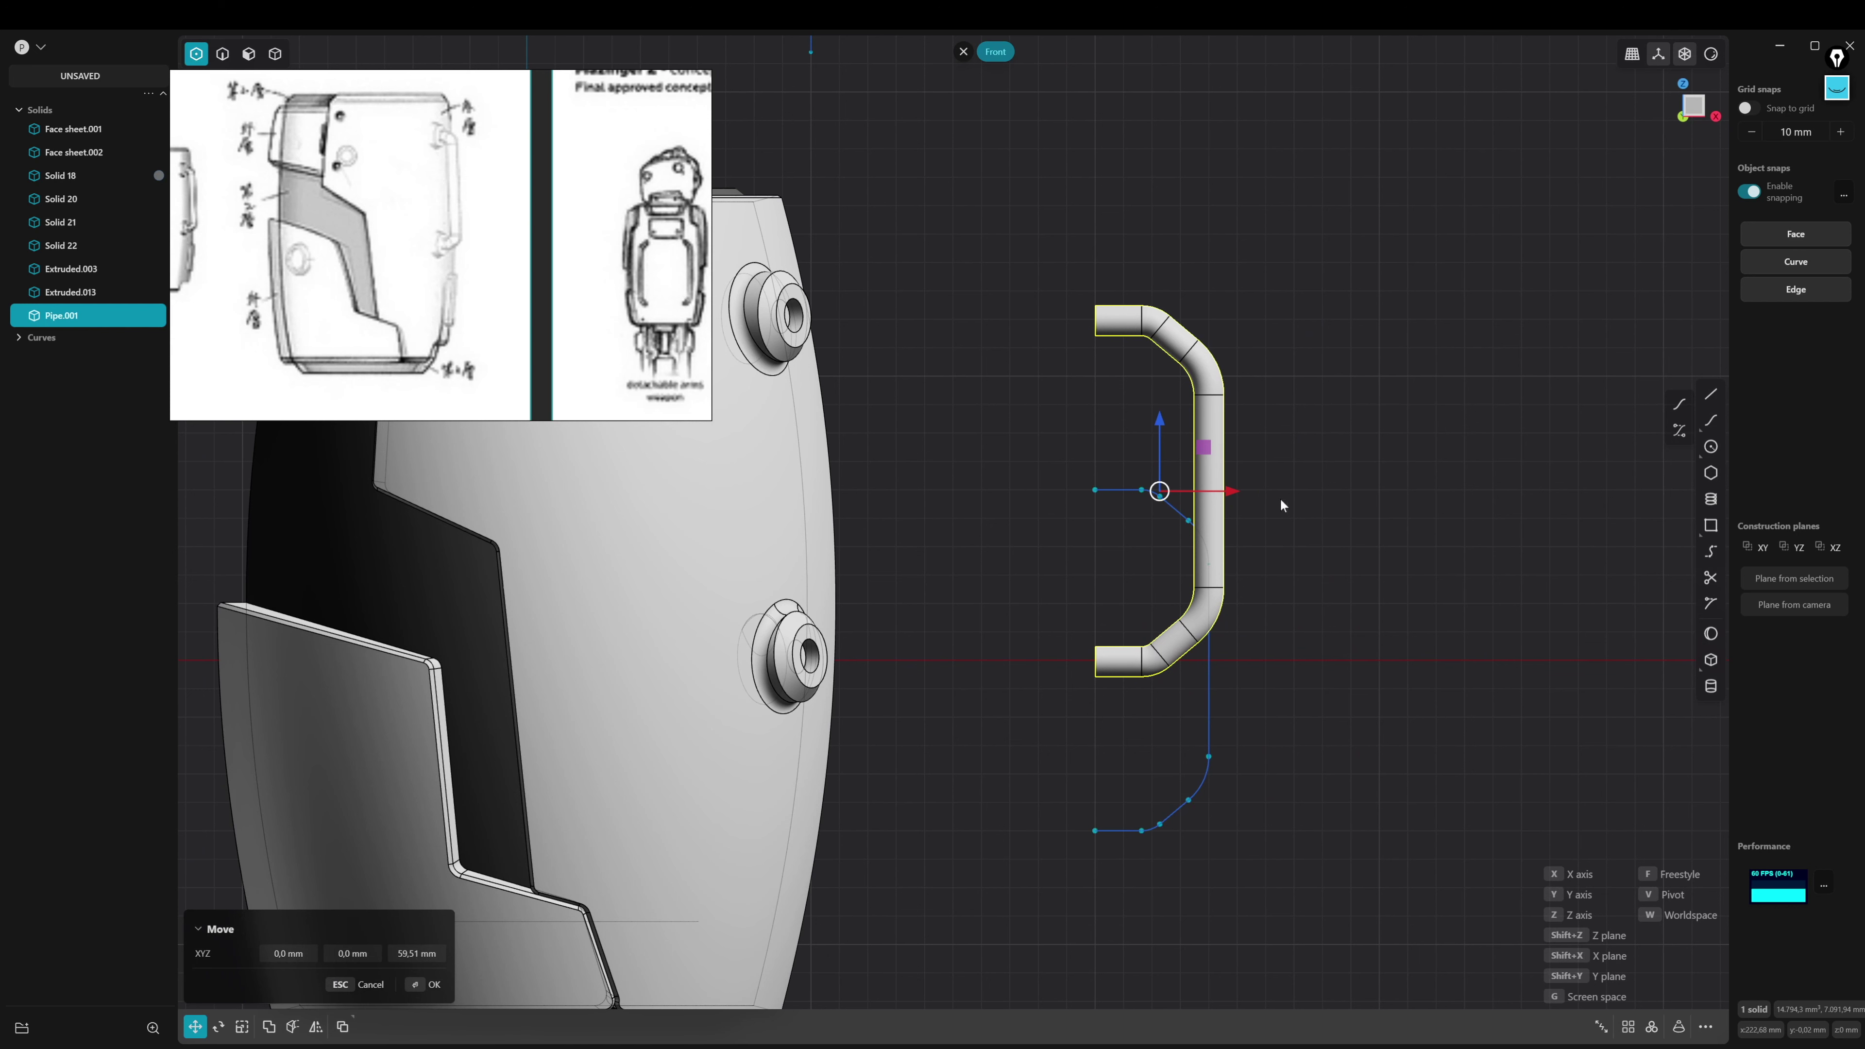
{"action": "key", "text": "Escape"}
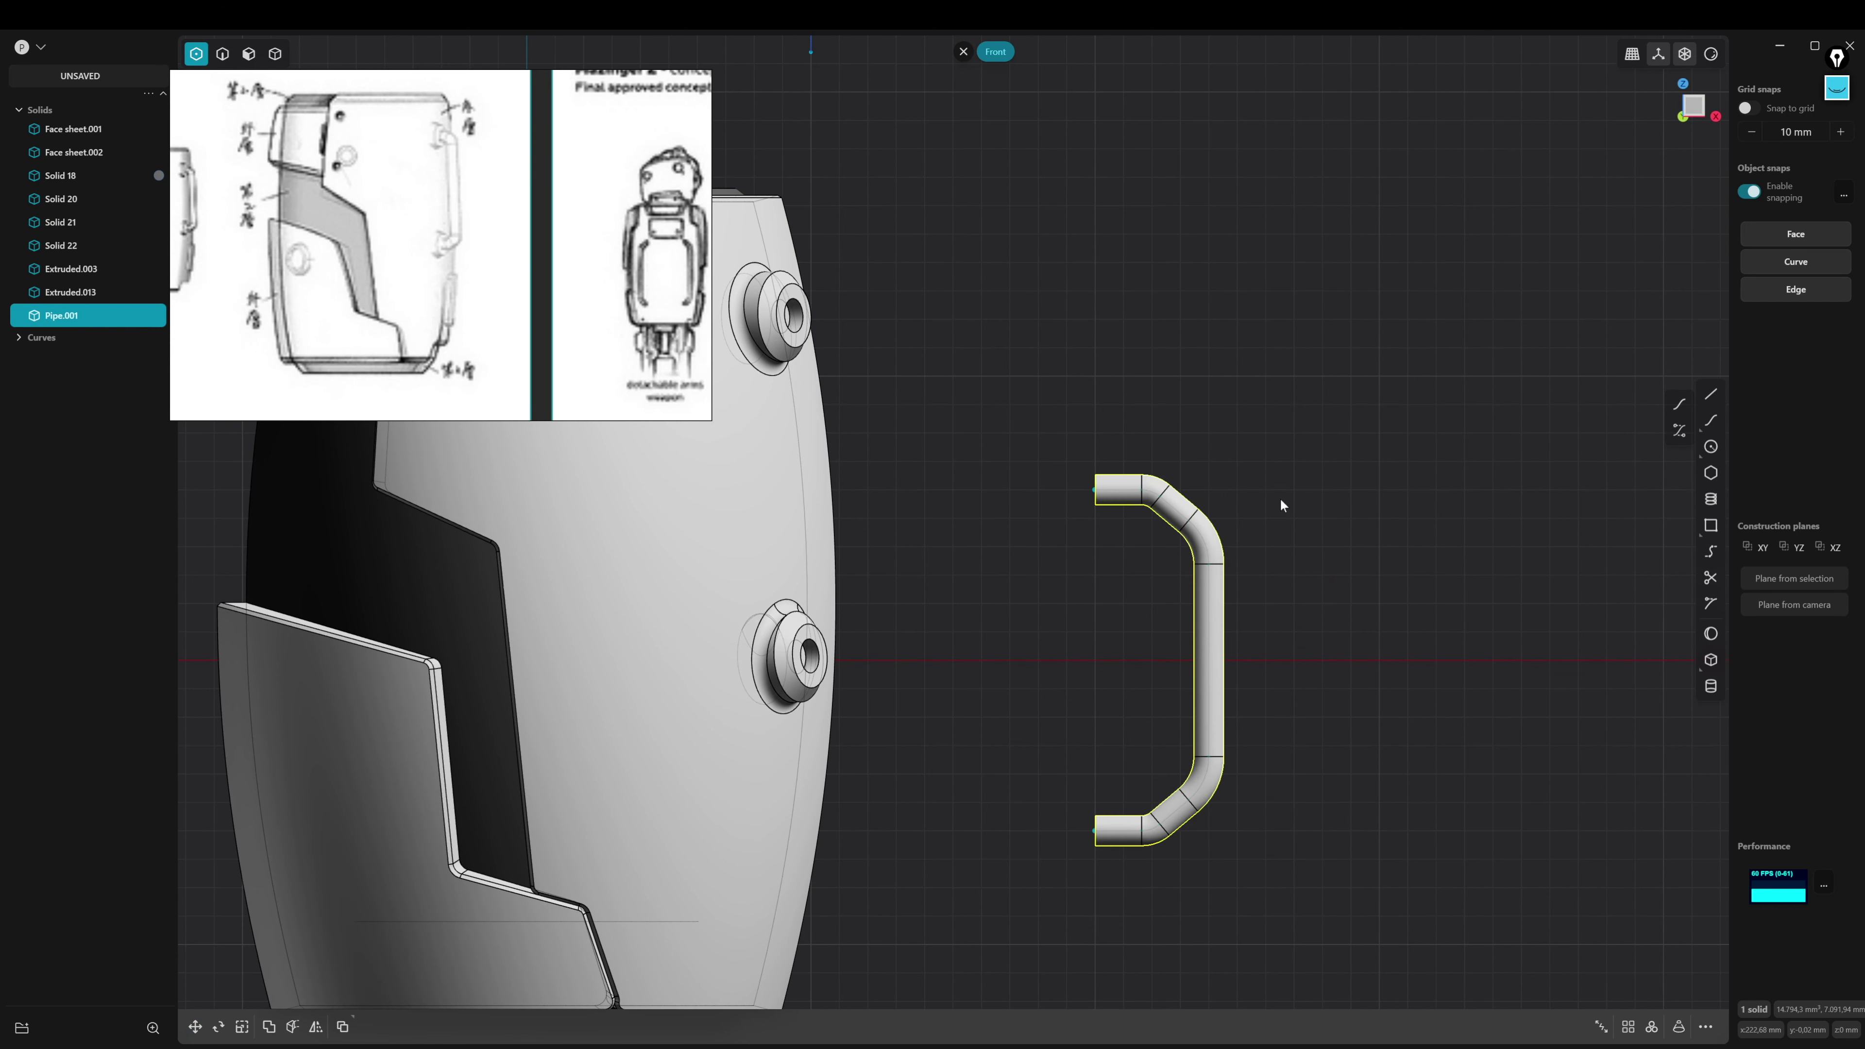
{"action": "key", "text": "s"}
{"action": "key", "text": "z"}
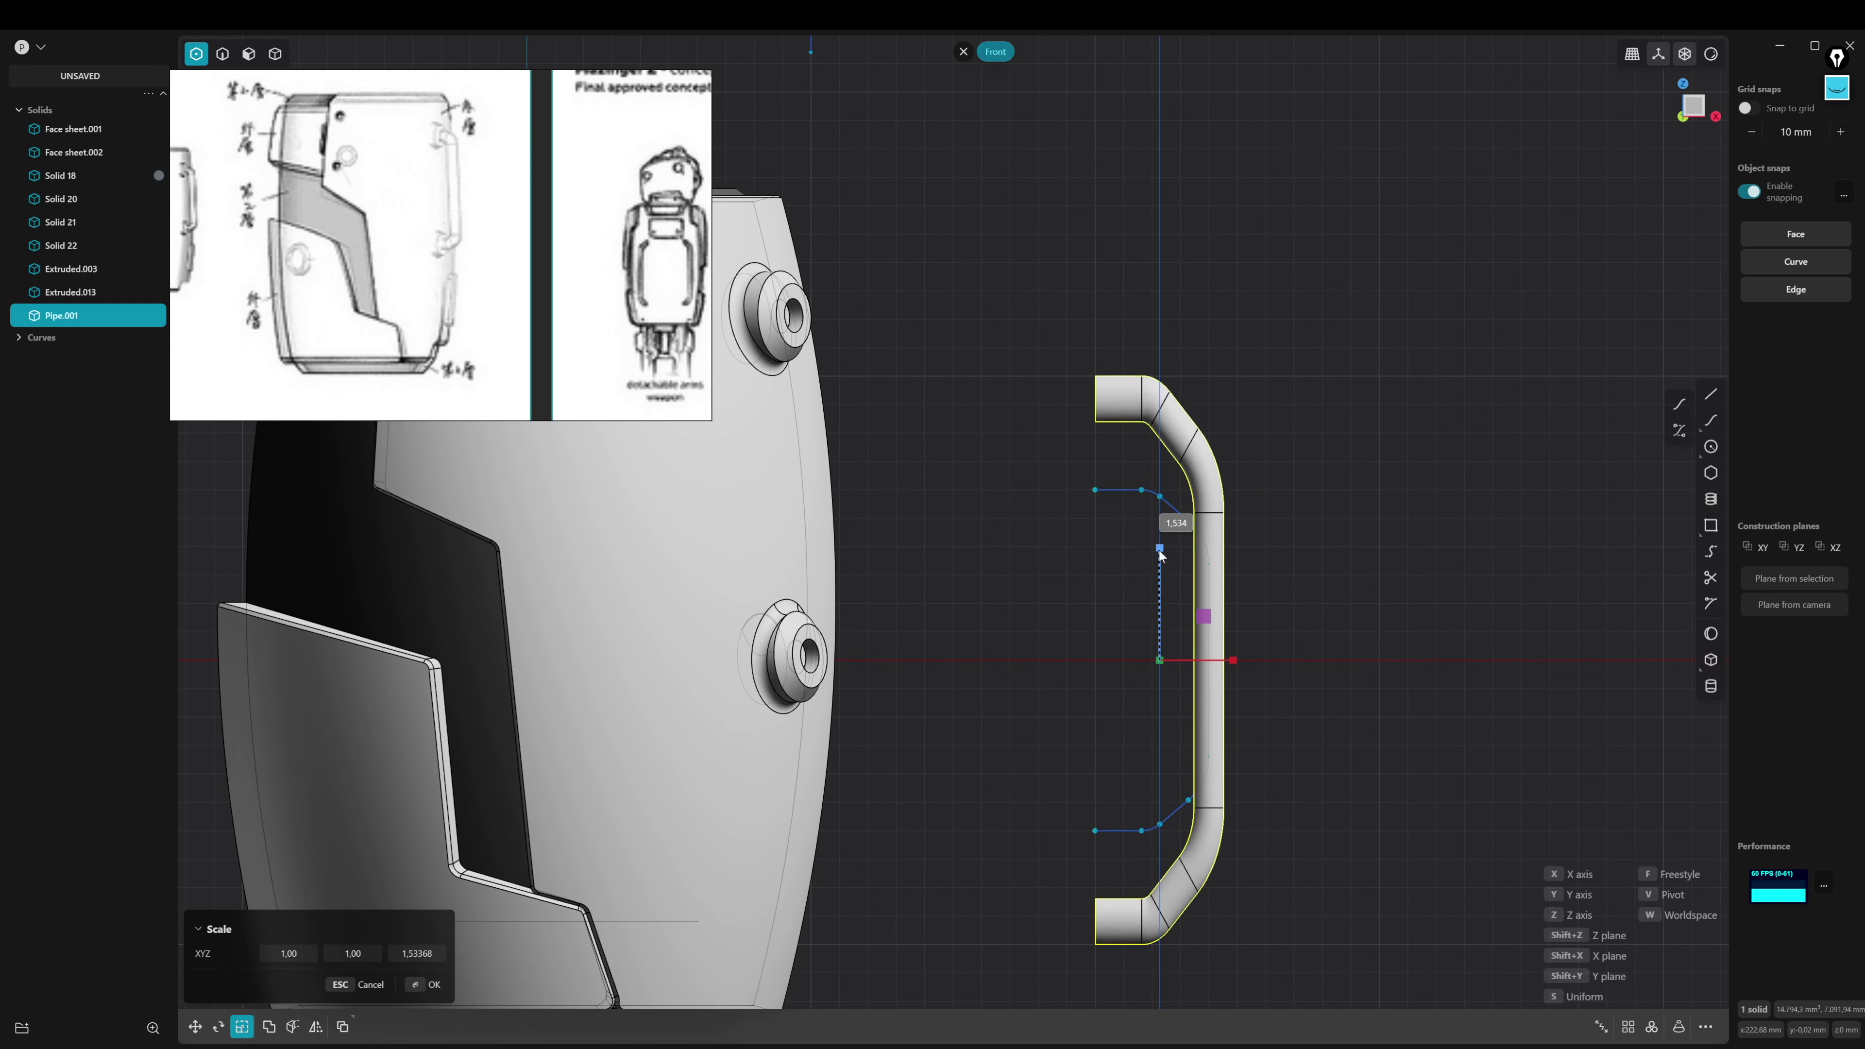
{"action": "key", "text": "Escape"}
{"action": "middle_click_drag", "start_coordinate": [1167, 625], "coordinate": [1180, 581], "text": "shift"}
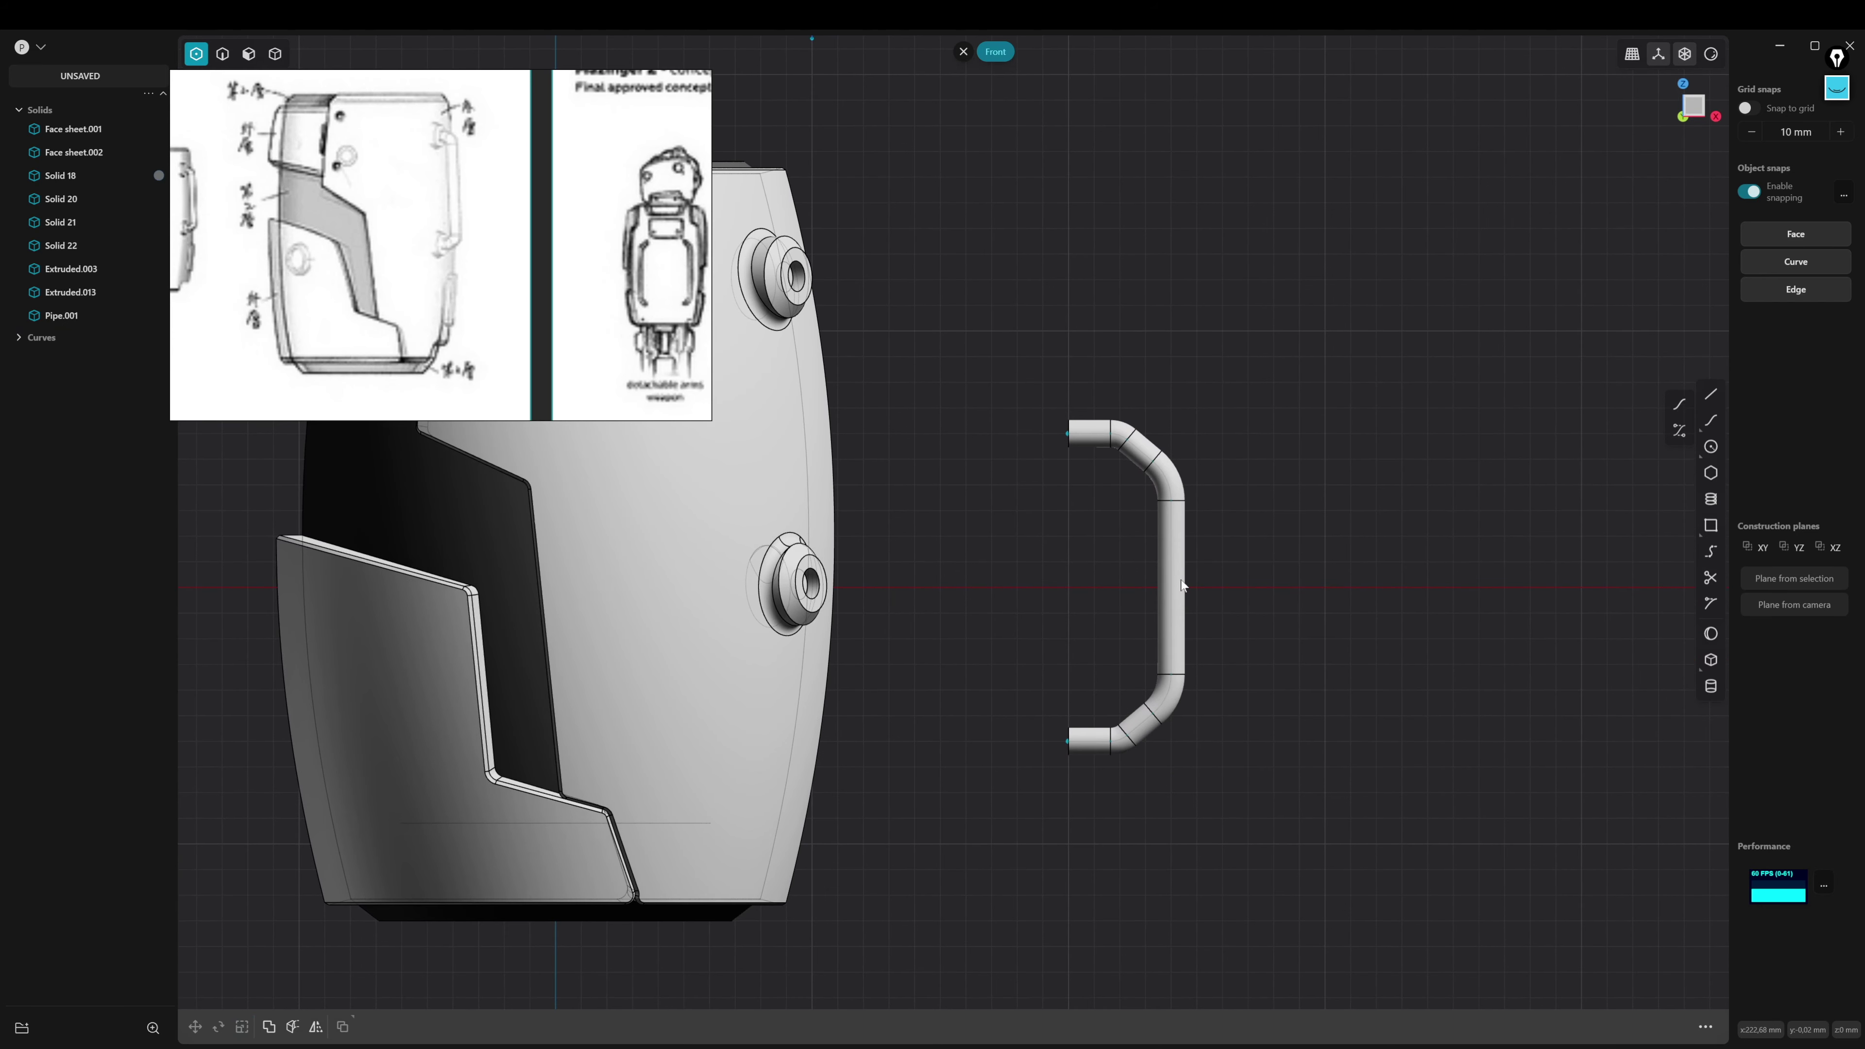
Delete Pipe.001, then raise the handle curve and stretch it along Z
{"action": "key", "text": "Delete"}
{"action": "key", "text": "g"}
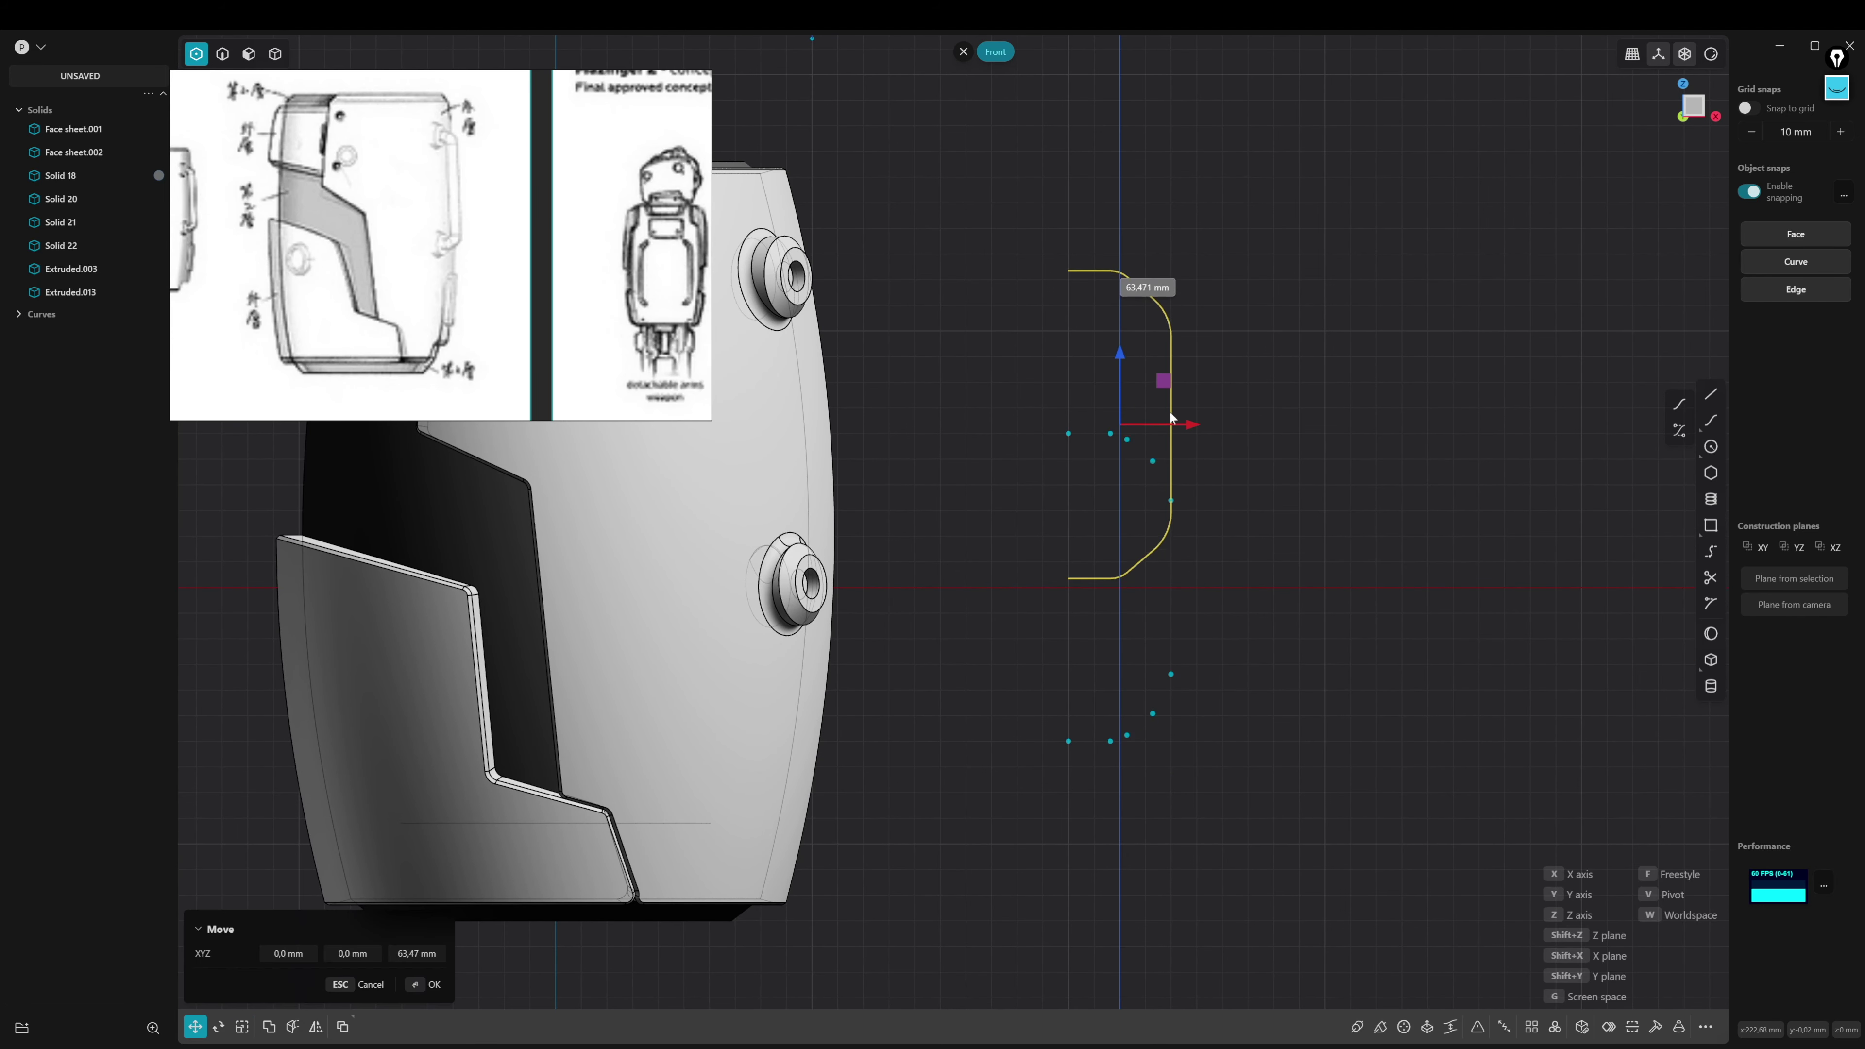
{"action": "left_click", "coordinate": [1018, 563]}
{"action": "middle_click_drag", "start_coordinate": [1018, 563], "coordinate": [1084, 548], "text": "shift"}
{"action": "key", "text": "s"}
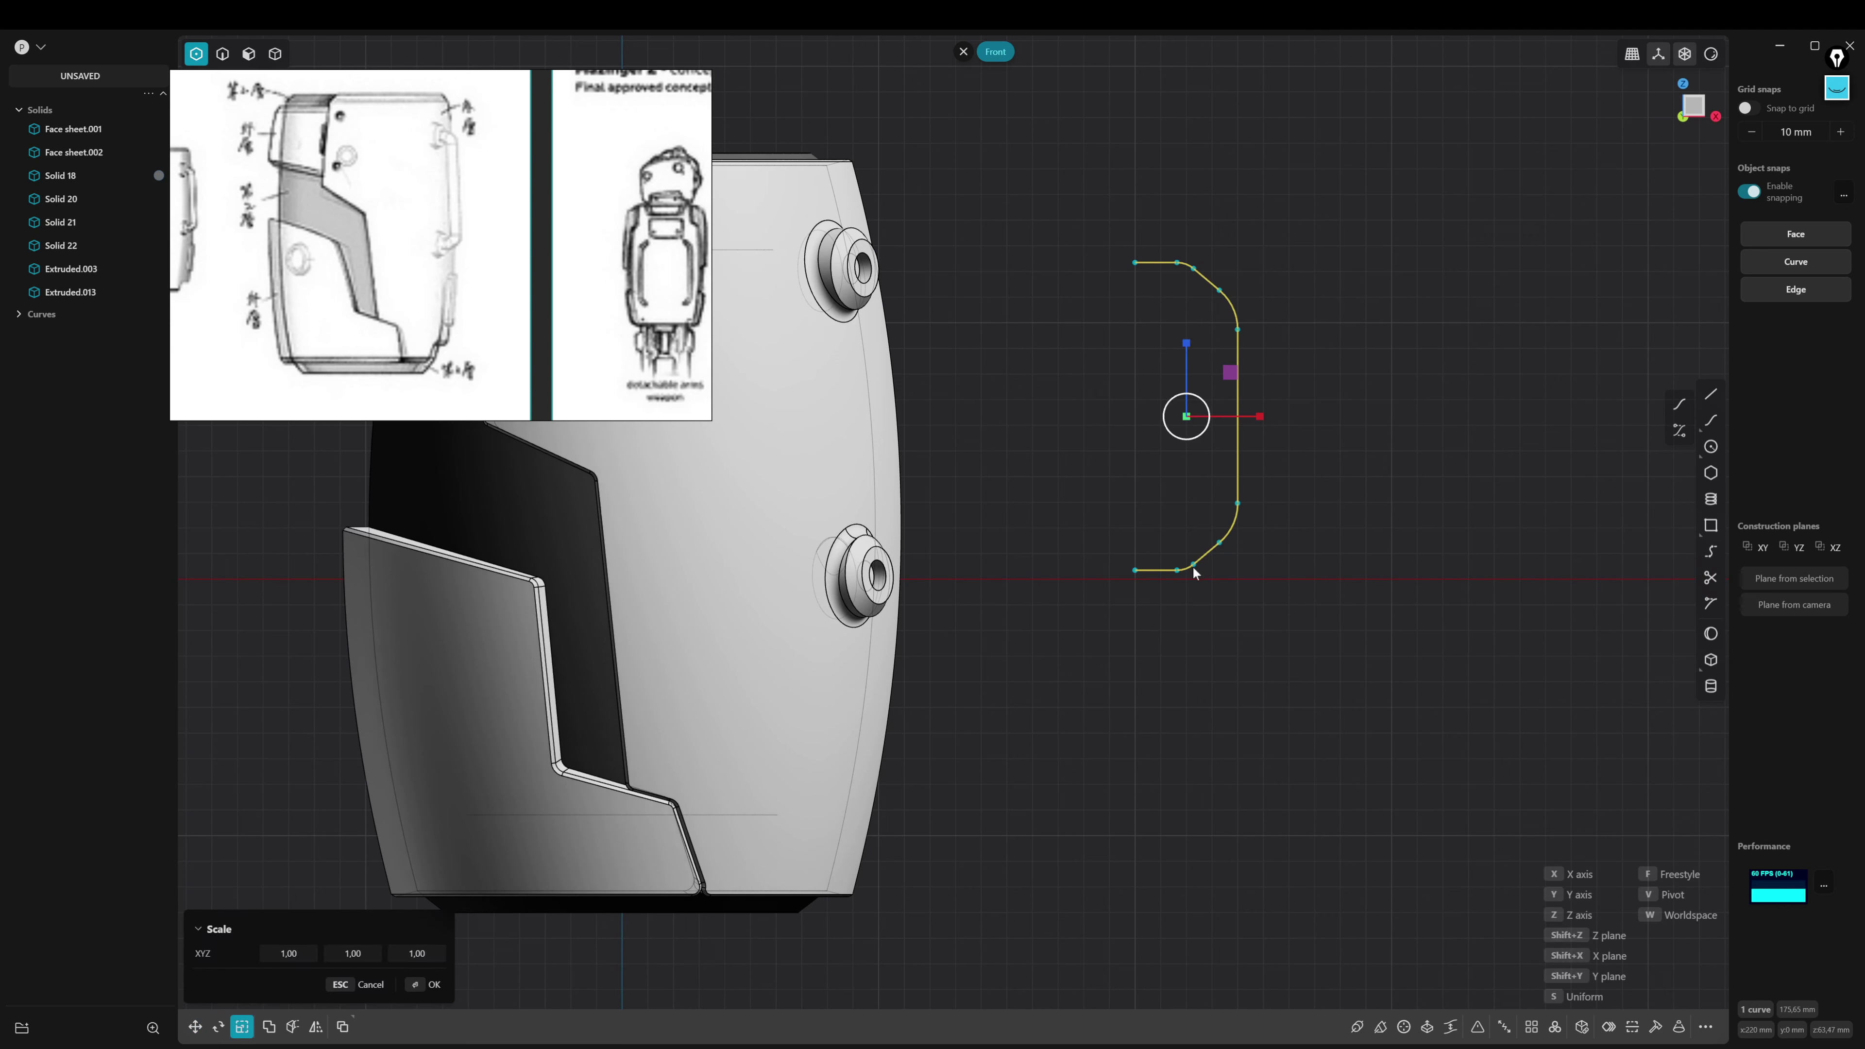
{"action": "key", "text": "z"}
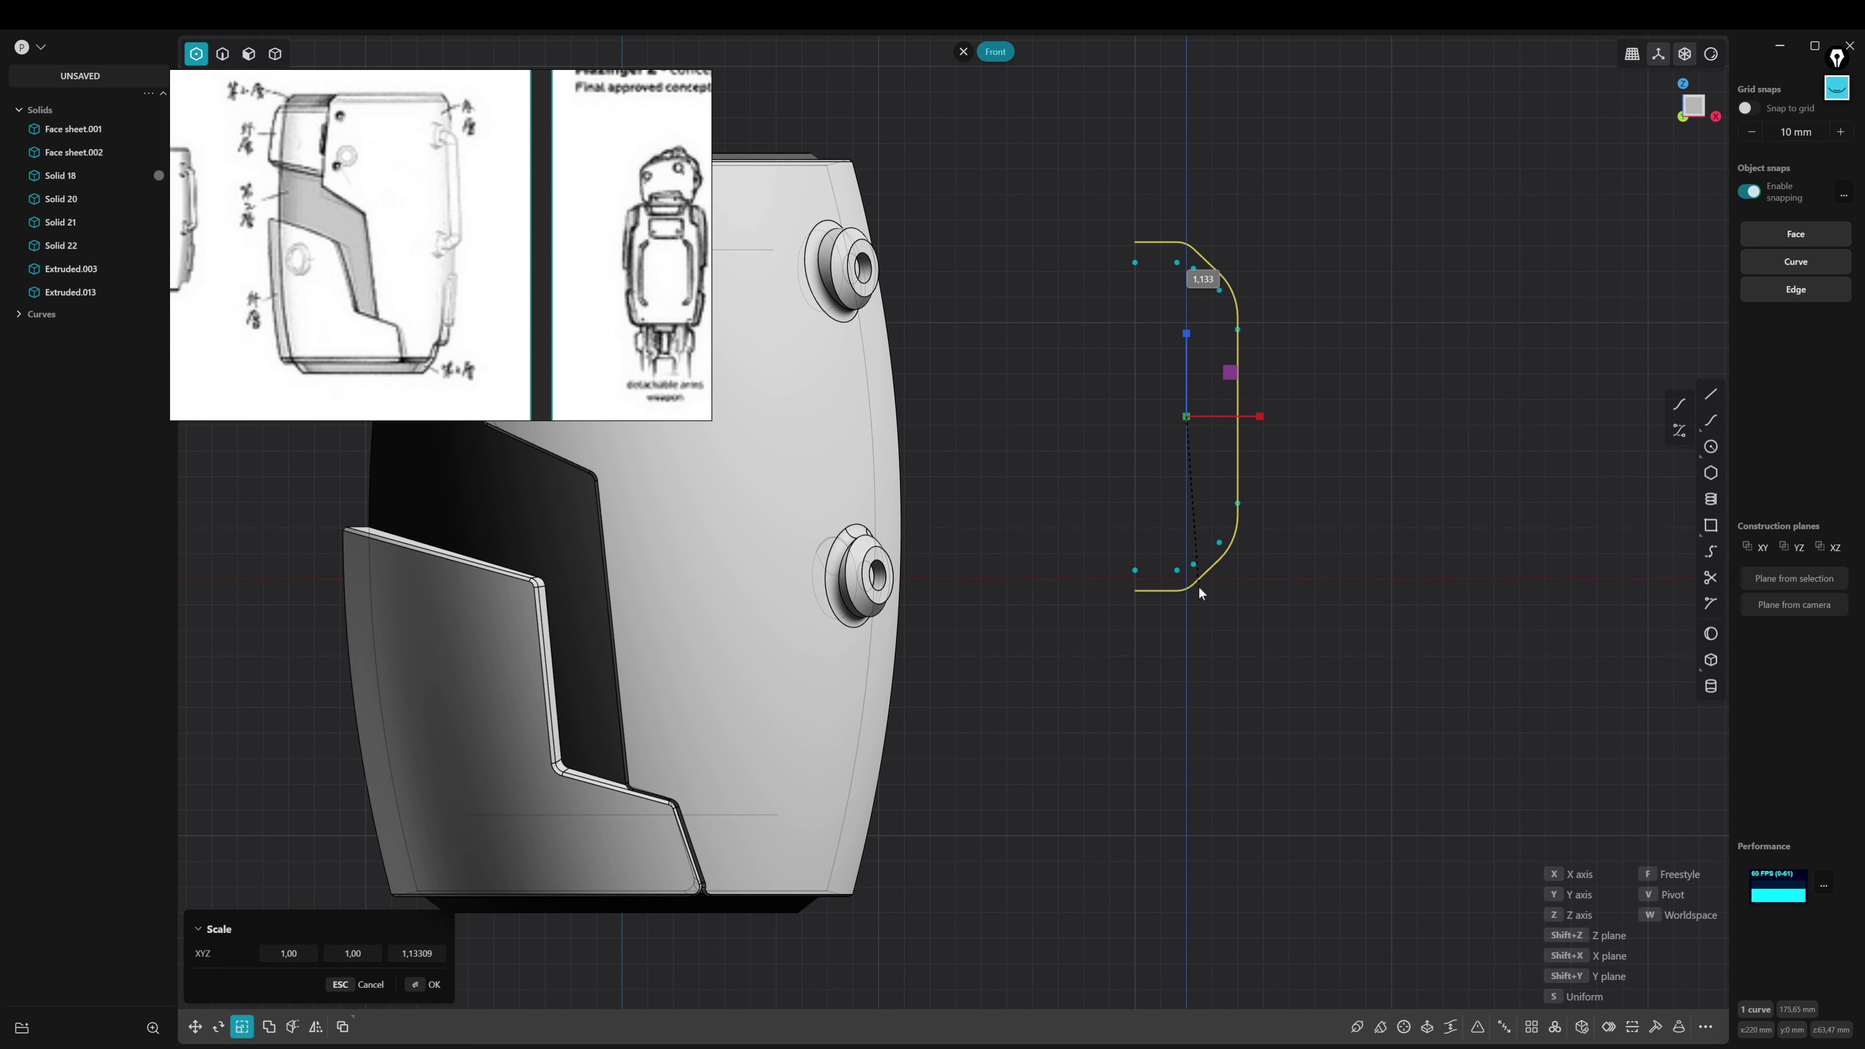
{"action": "left_click", "coordinate": [1200, 583]}
{"action": "mouse_move", "coordinate": [1195, 615]}
{"action": "middle_mouse_down"}
{"action": "mouse_move", "coordinate": [1224, 652]}
{"action": "mouse_move", "coordinate": [962, 661]}
{"action": "mouse_move", "coordinate": [1272, 662]}
{"action": "middle_mouse_up"}
{"action": "key", "text": "KP_1"}
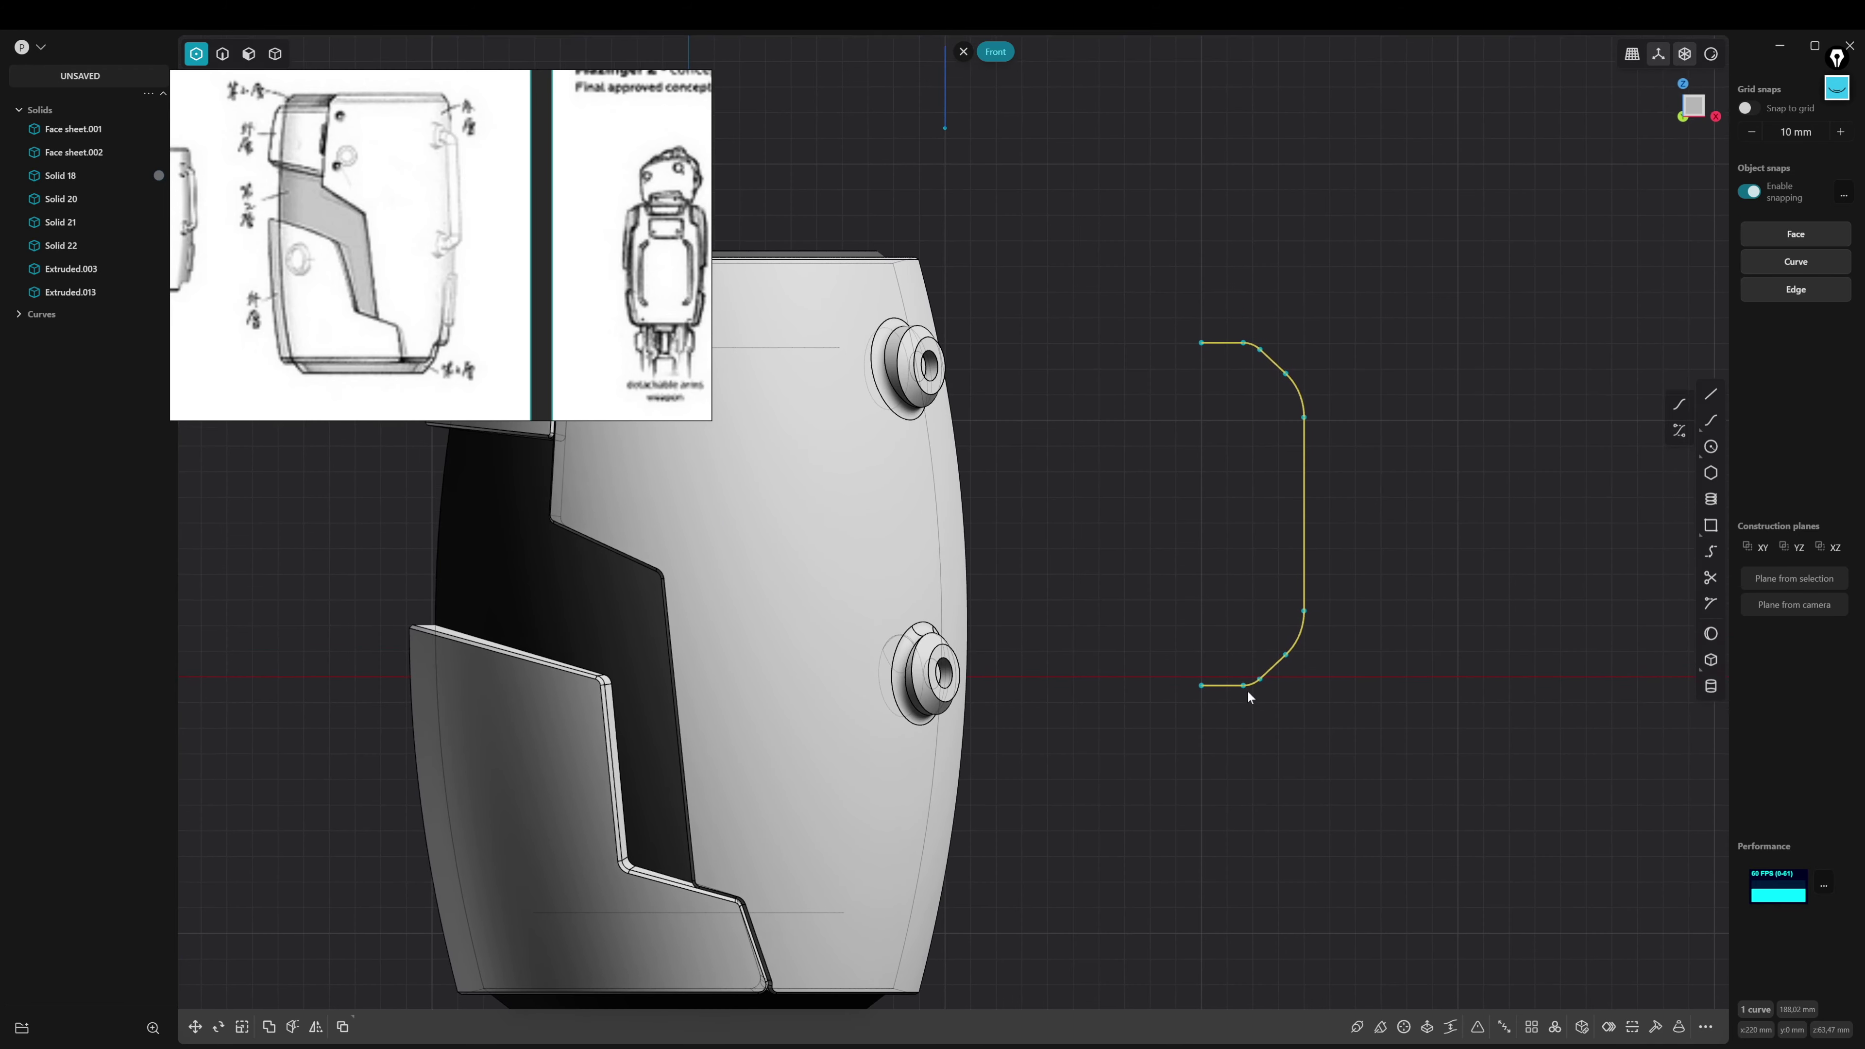
Reselect the handle curve and move it closer to the side bosses
{"action": "left_click", "coordinate": [1089, 498]}
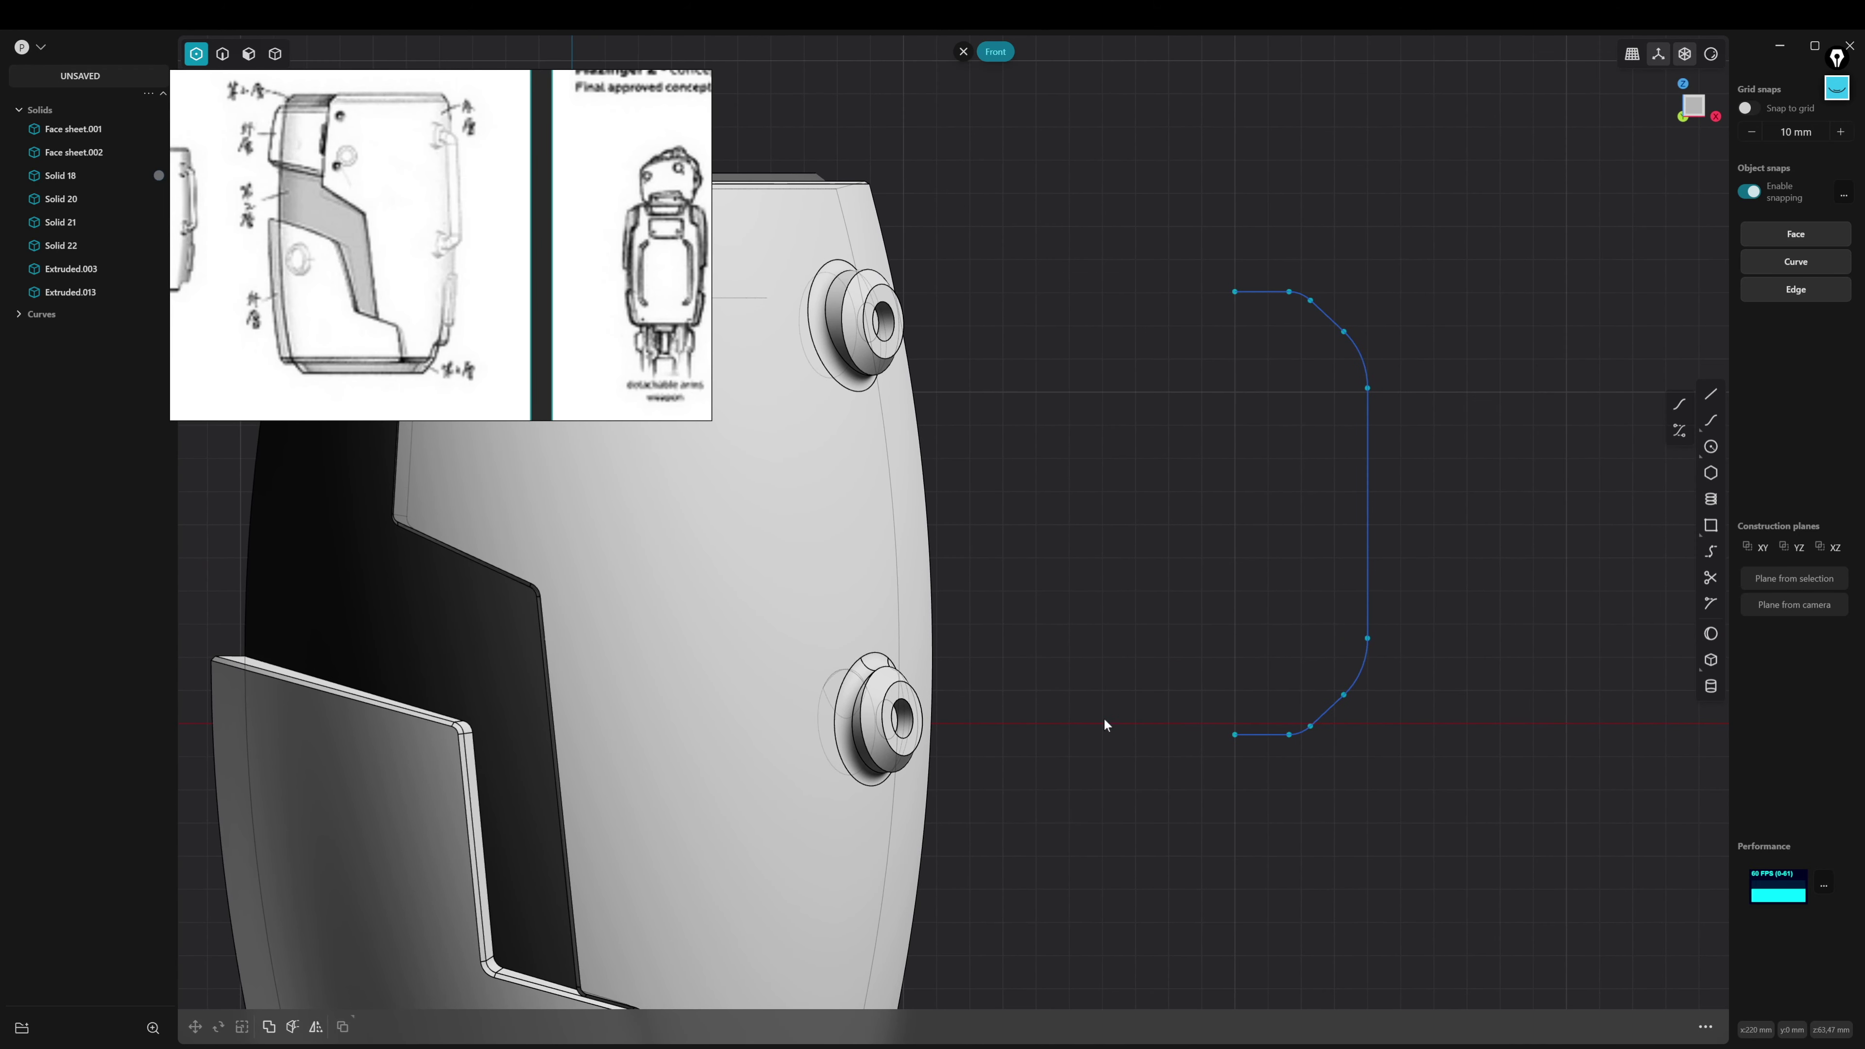
{"action": "mouse_move", "coordinate": [1189, 213]}
{"action": "left_mouse_down"}
{"action": "mouse_move", "coordinate": [1490, 773]}
{"action": "mouse_move", "coordinate": [1485, 810]}
{"action": "left_mouse_up"}
{"action": "key", "text": "g"}
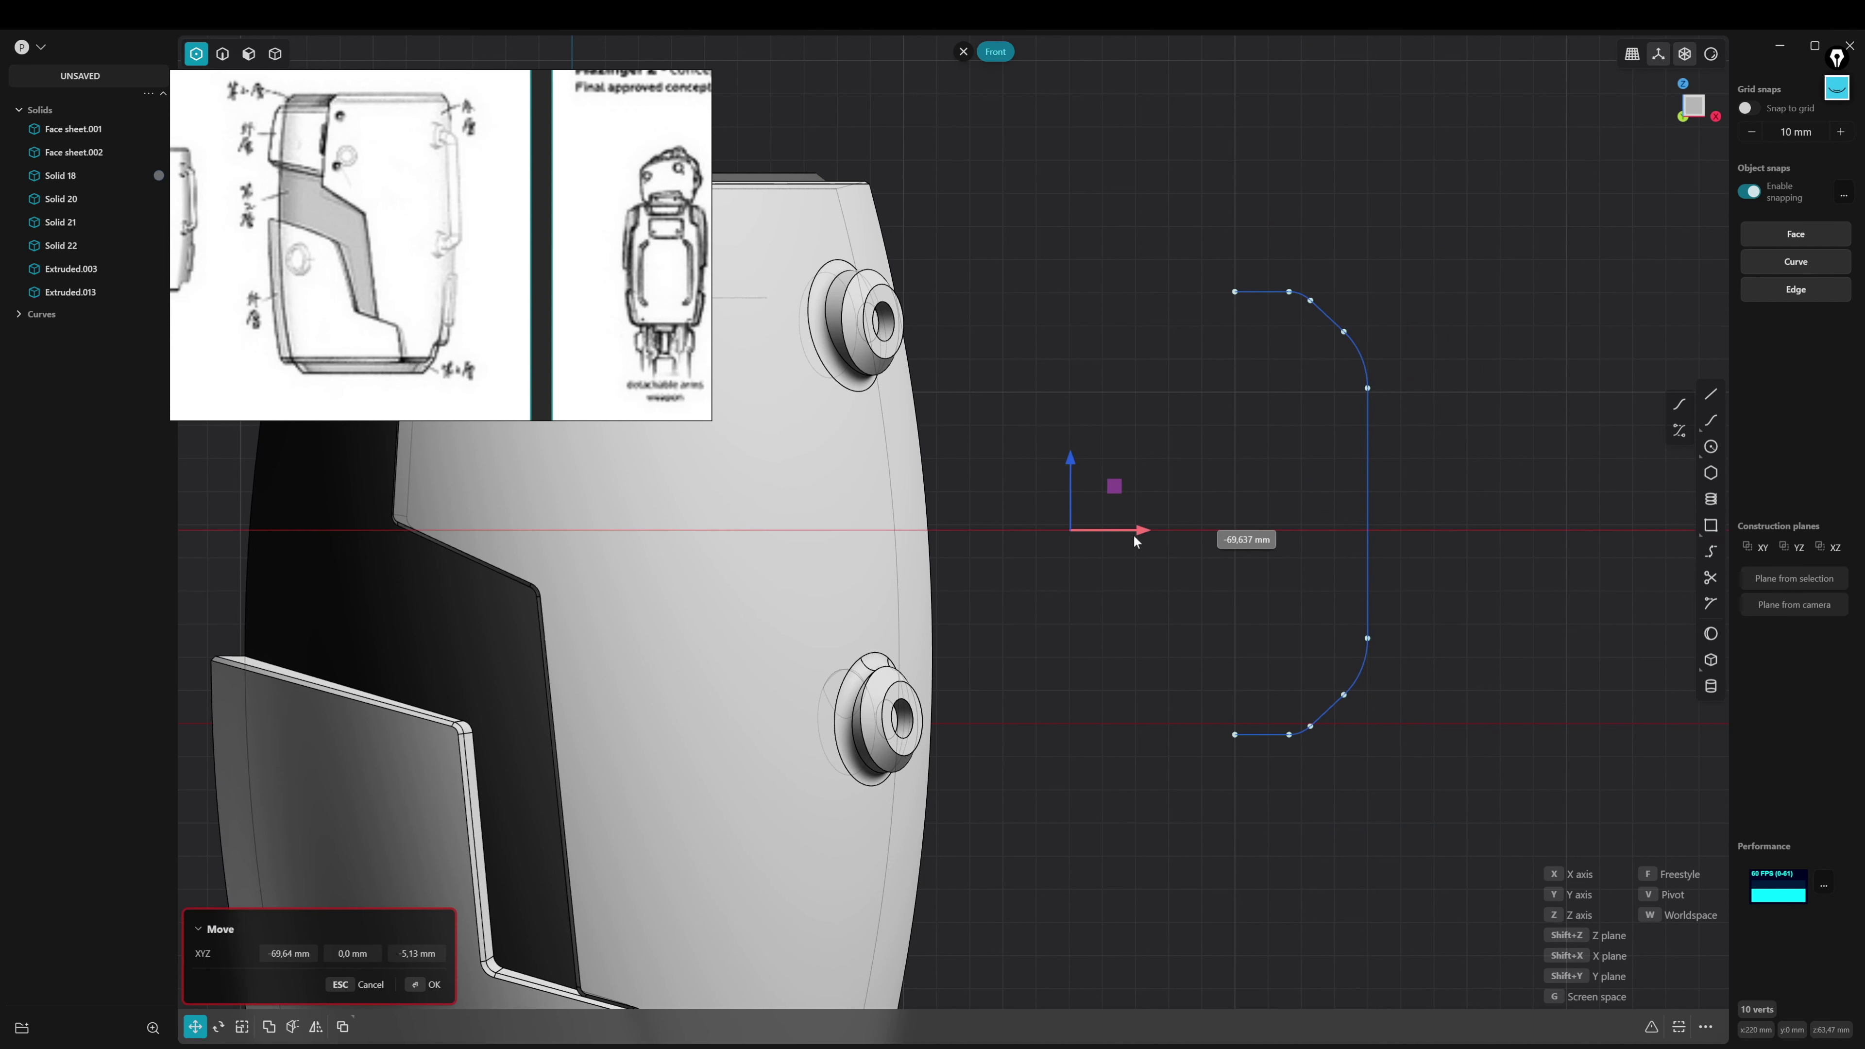
{"action": "key", "text": "Escape"}
{"action": "key", "text": "Escape"}
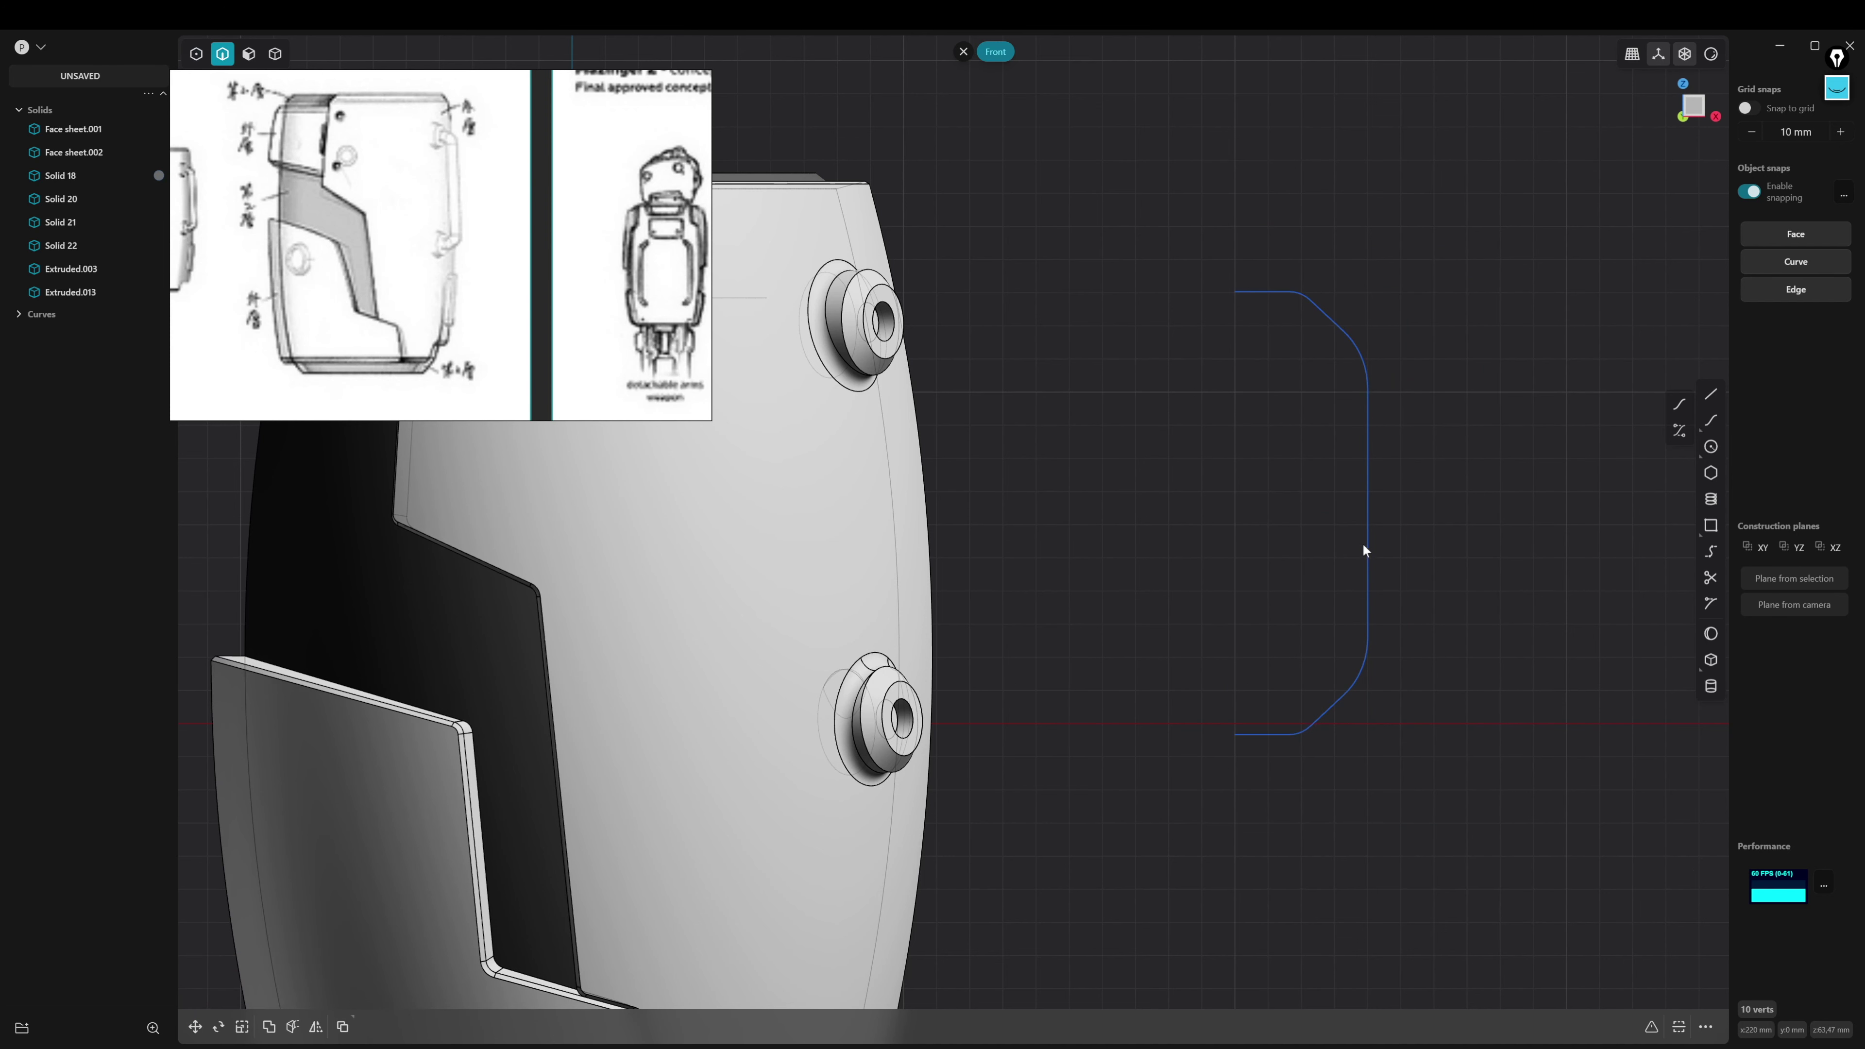
{"action": "left_click", "coordinate": [1364, 549]}
{"action": "key", "text": "g"}
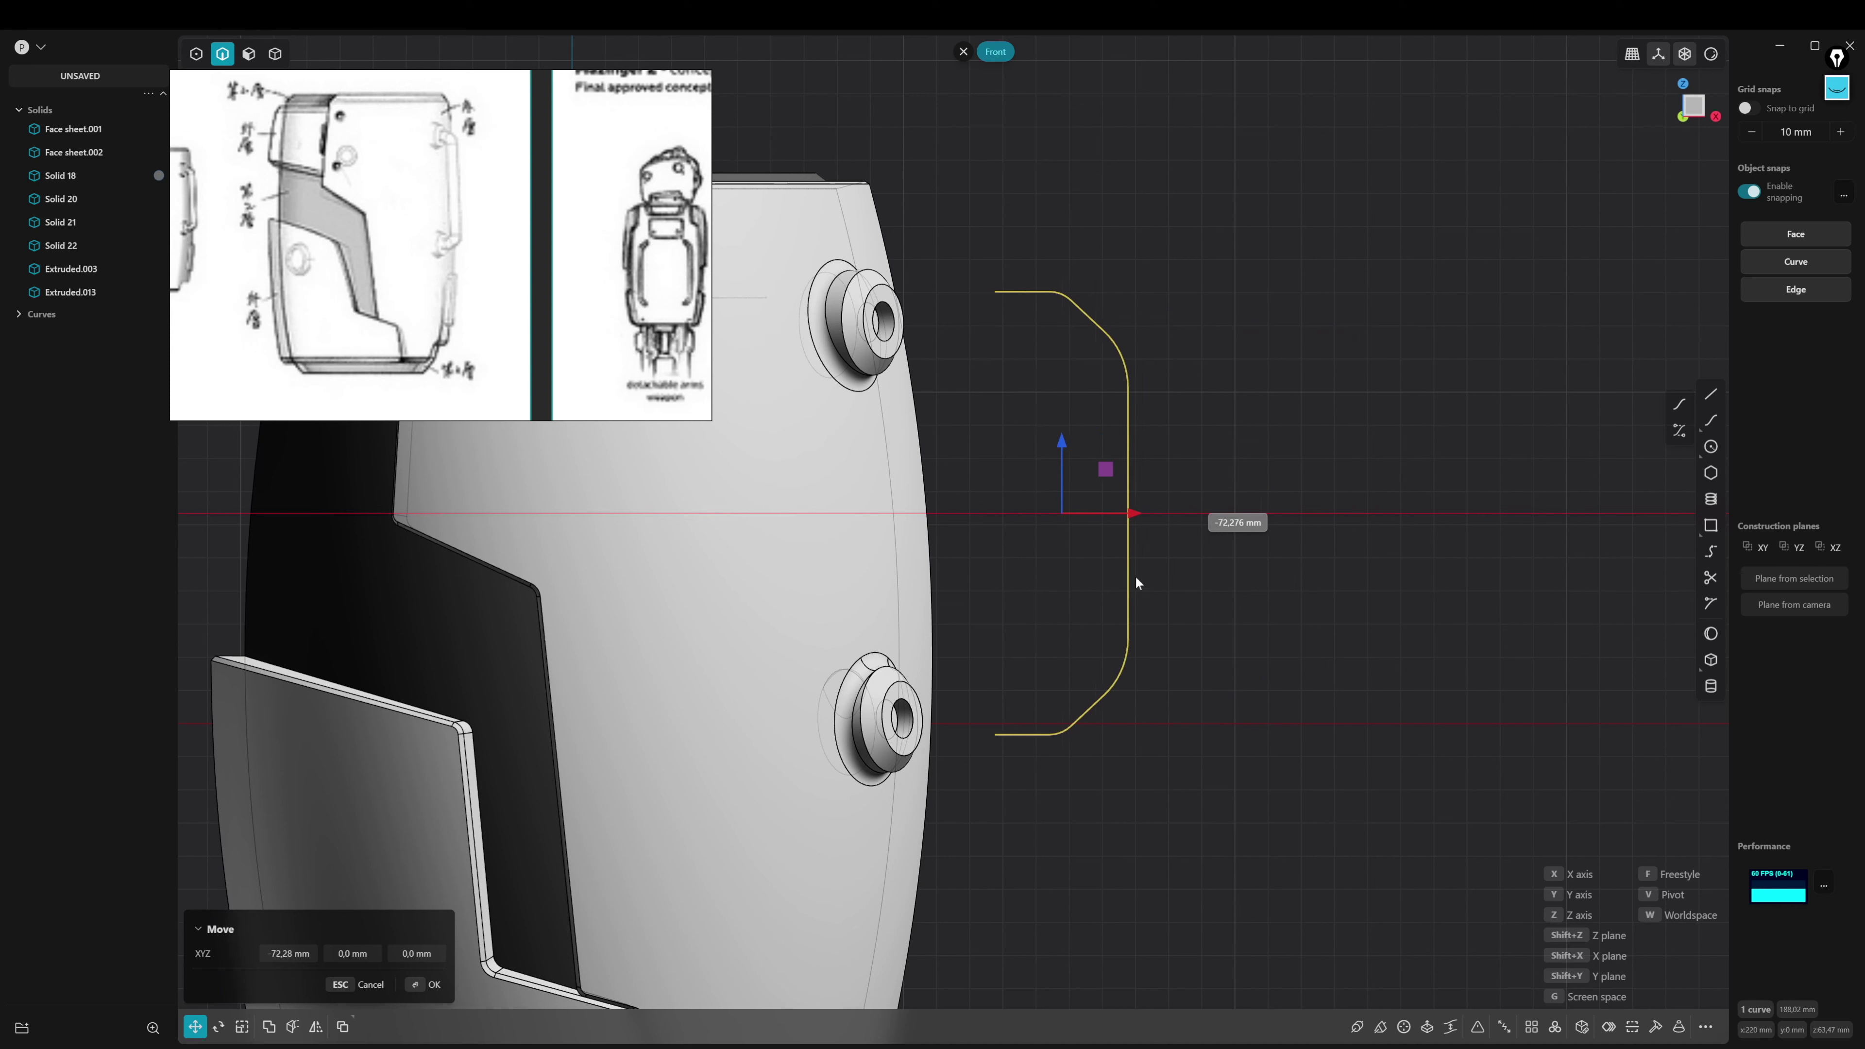
{"action": "left_click", "coordinate": [1143, 579]}
Shorten the curve vertically and lower it about 4.69 mm so its ends meet the bosses
{"action": "key", "text": "s"}
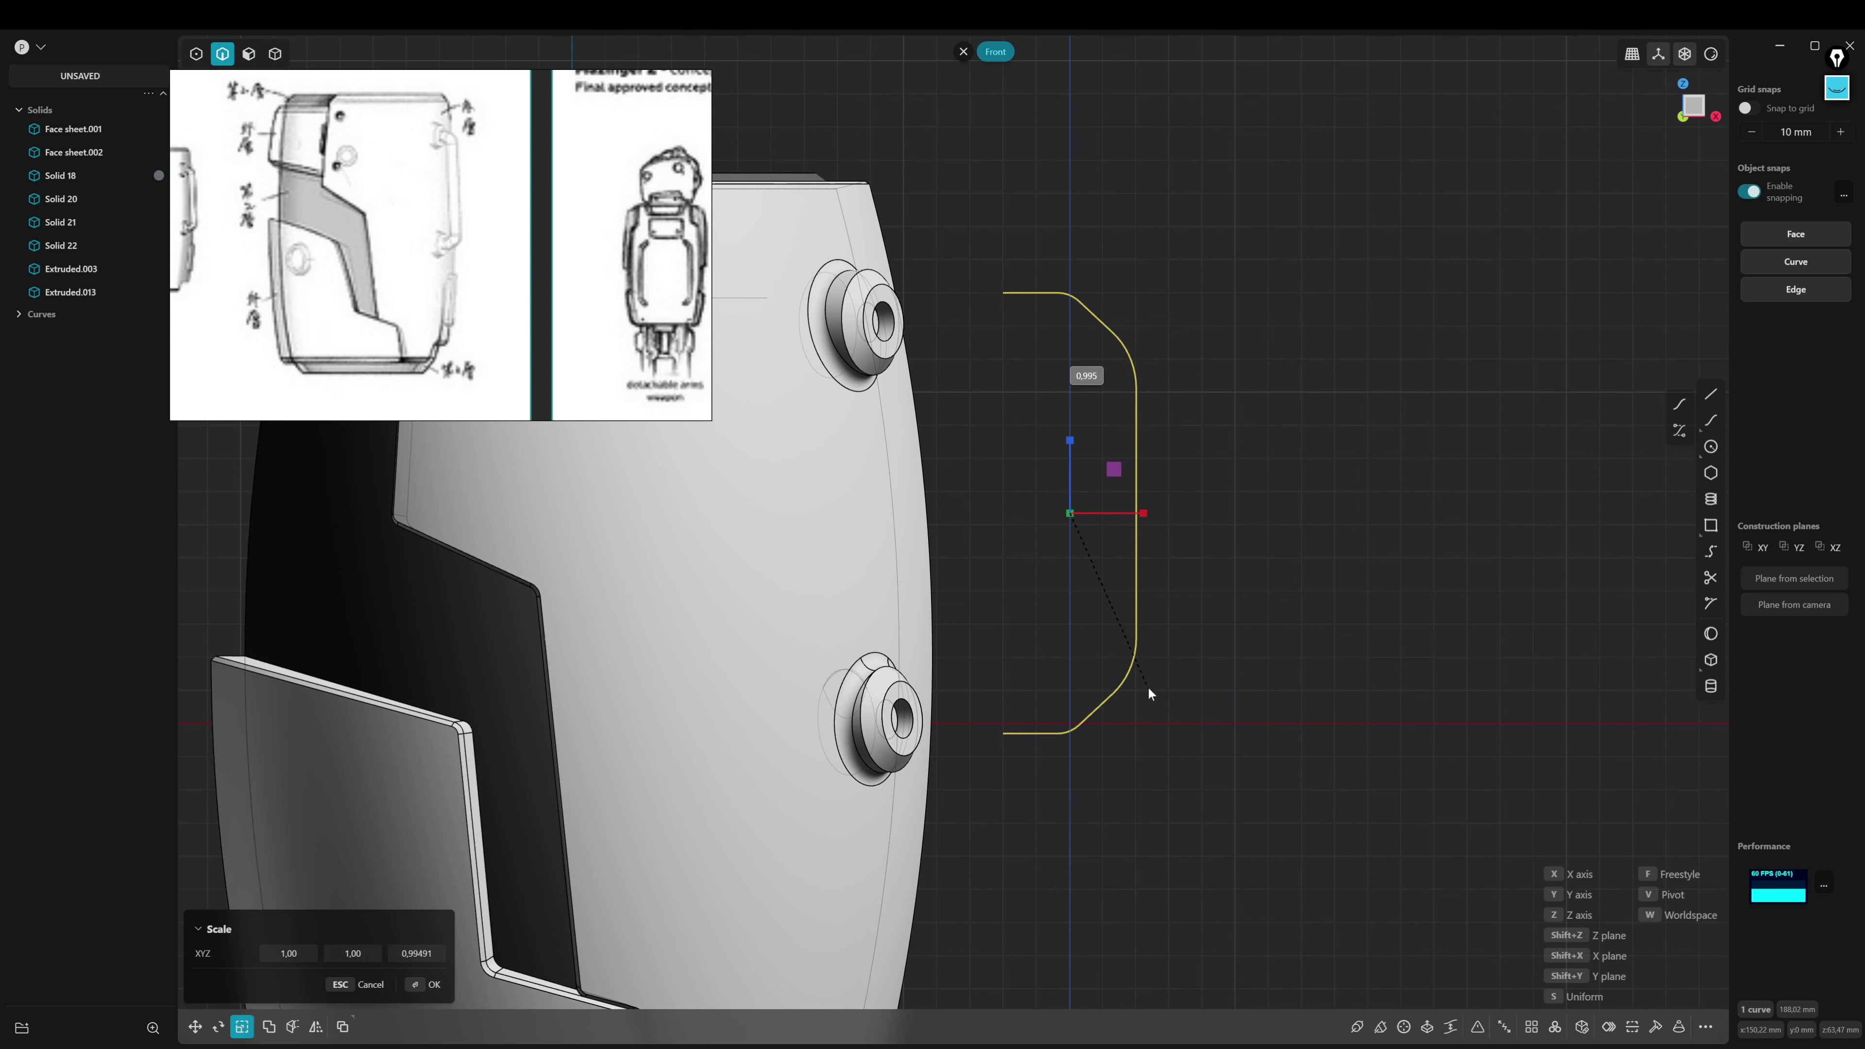
{"action": "left_click", "coordinate": [1152, 675]}
{"action": "key", "text": "g"}
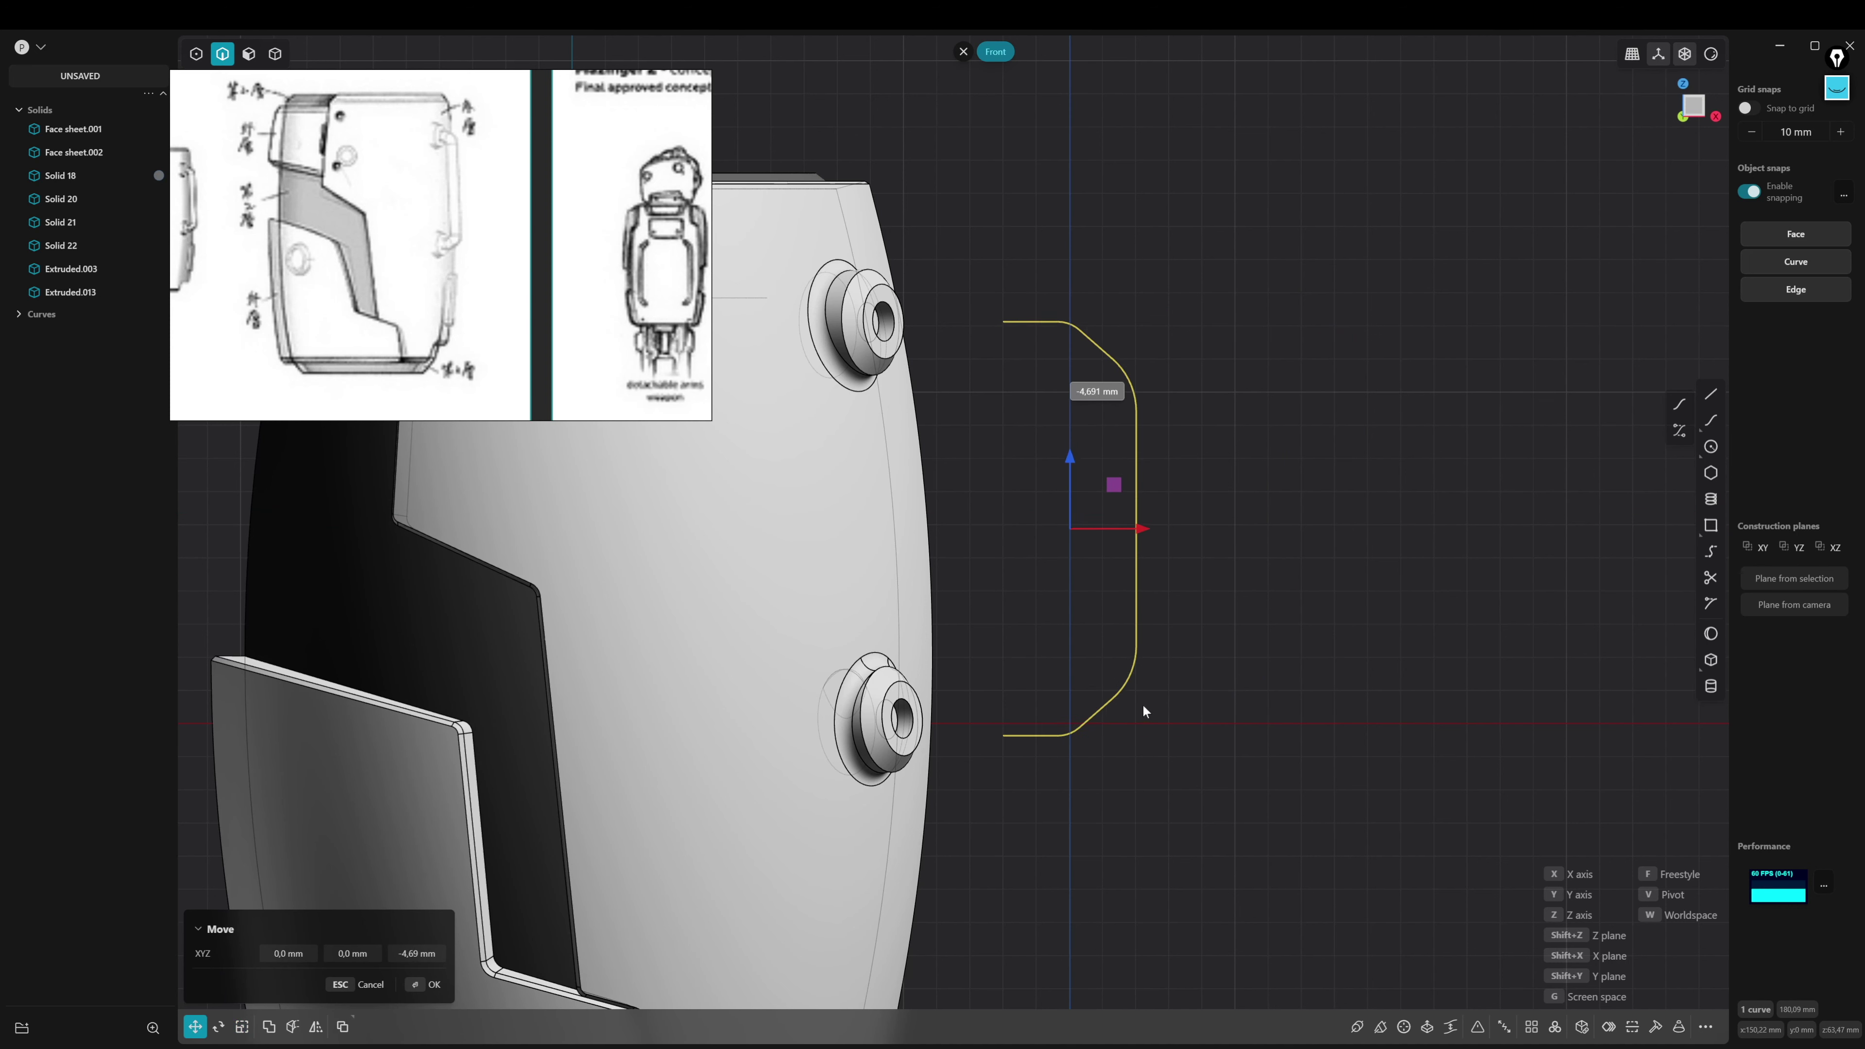
{"action": "left_click", "coordinate": [1143, 707]}
{"action": "key", "text": "s"}
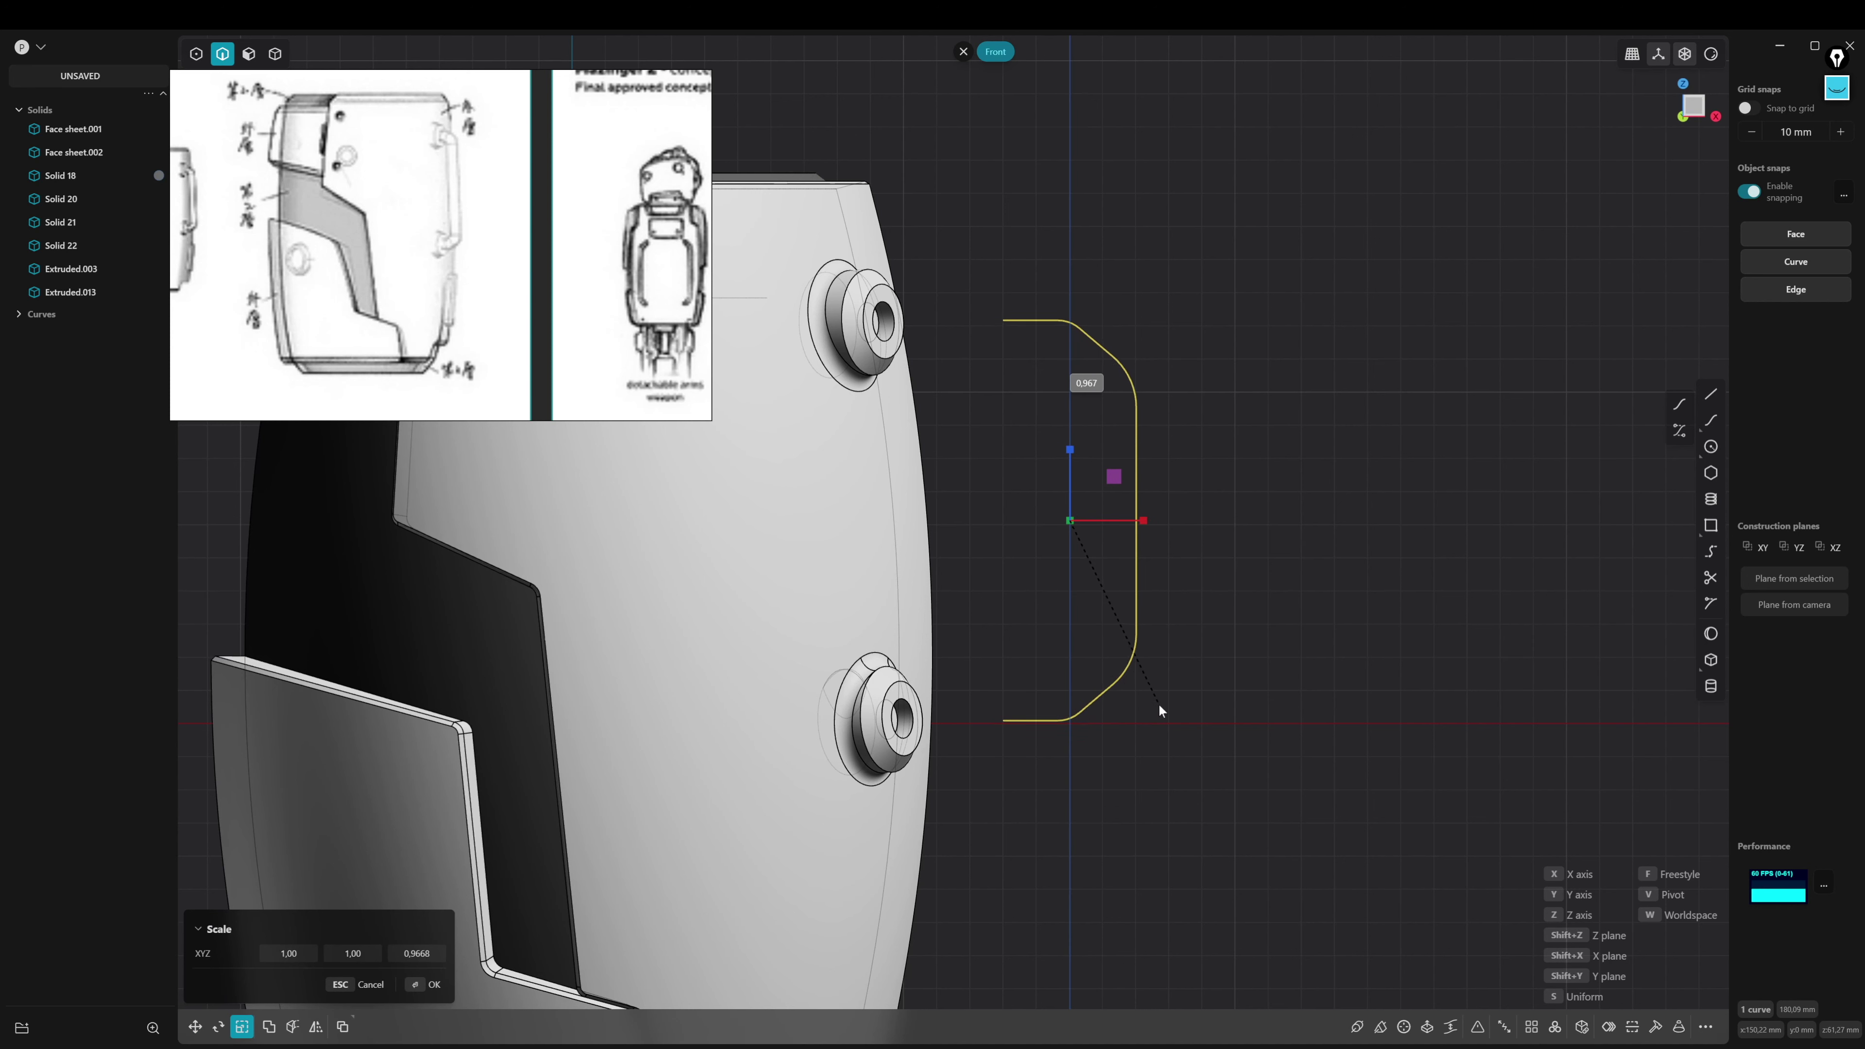
{"action": "key", "text": "v"}
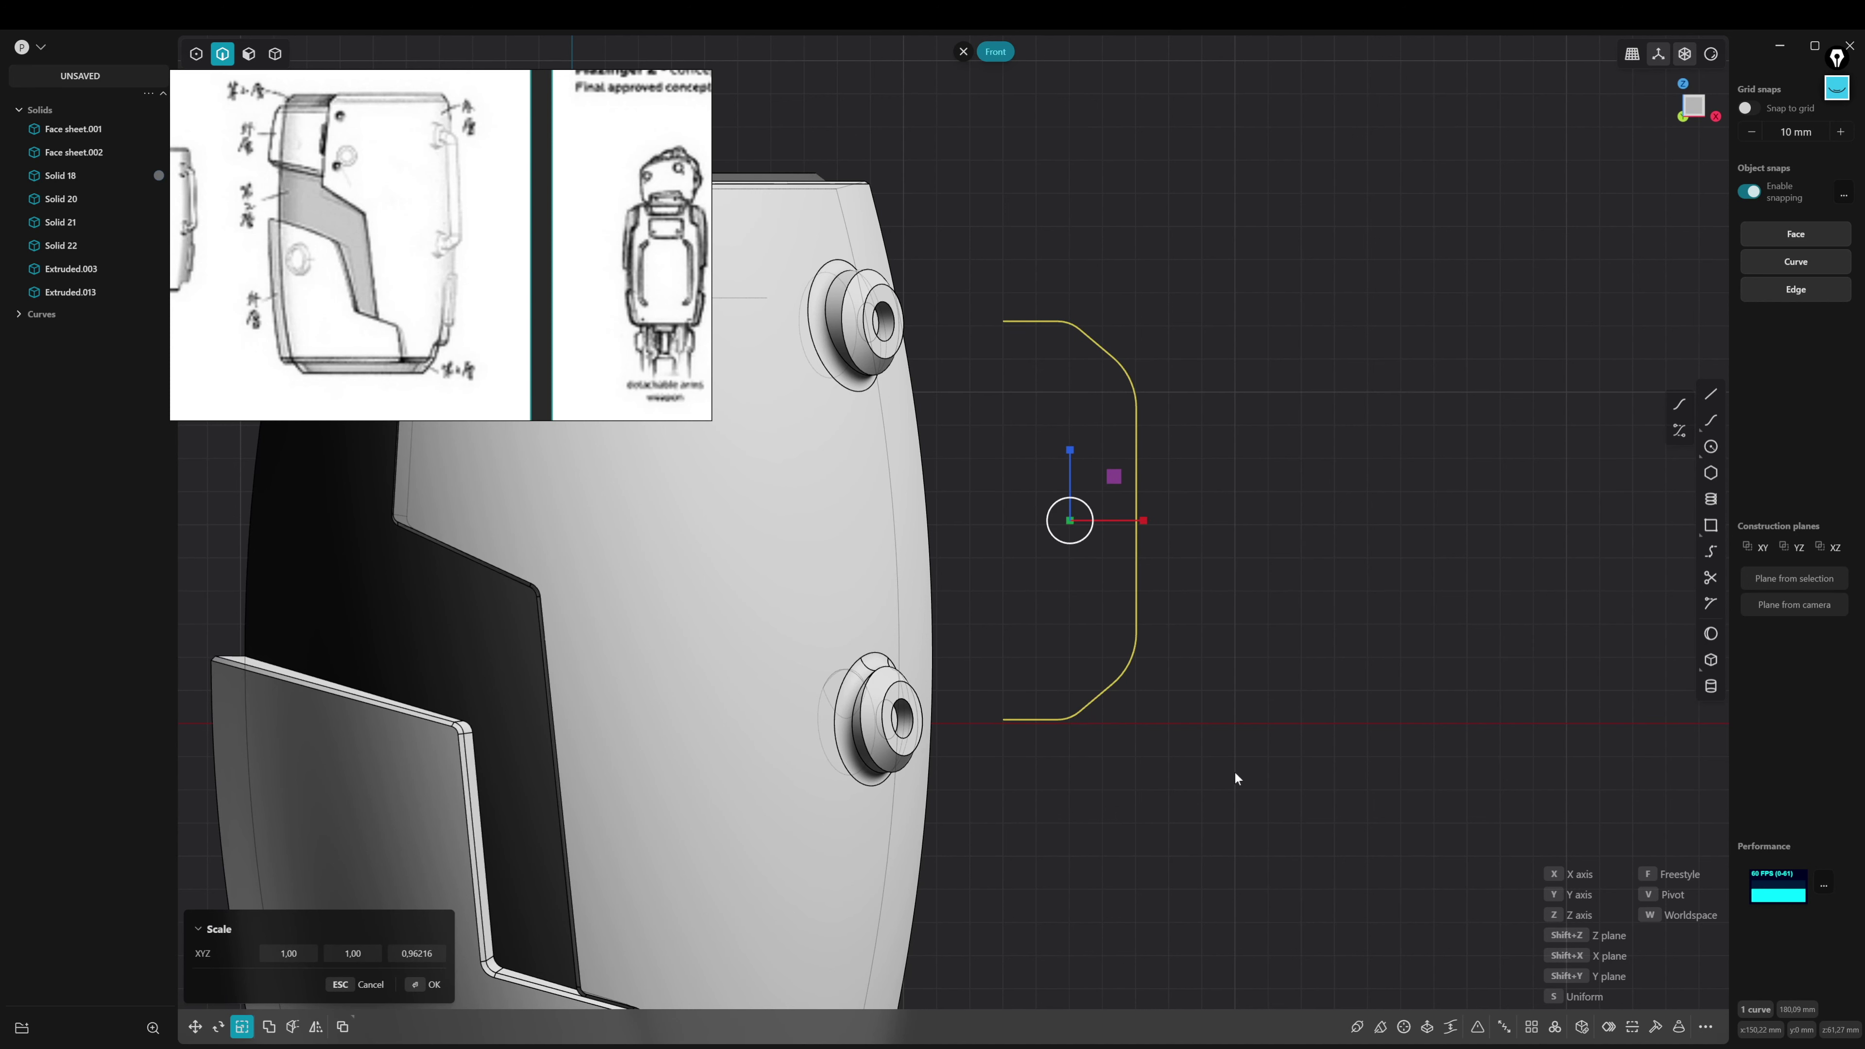
{"action": "left_click", "coordinate": [1235, 771]}
{"action": "scroll", "coordinate": [1157, 738], "scroll_direction": "up", "scroll_amount": 2}
{"action": "left_click", "coordinate": [1003, 693]}
Commit a pipe sweep along the handle curve as Pipe.001, then view it in perspective
{"action": "key", "text": "1"}
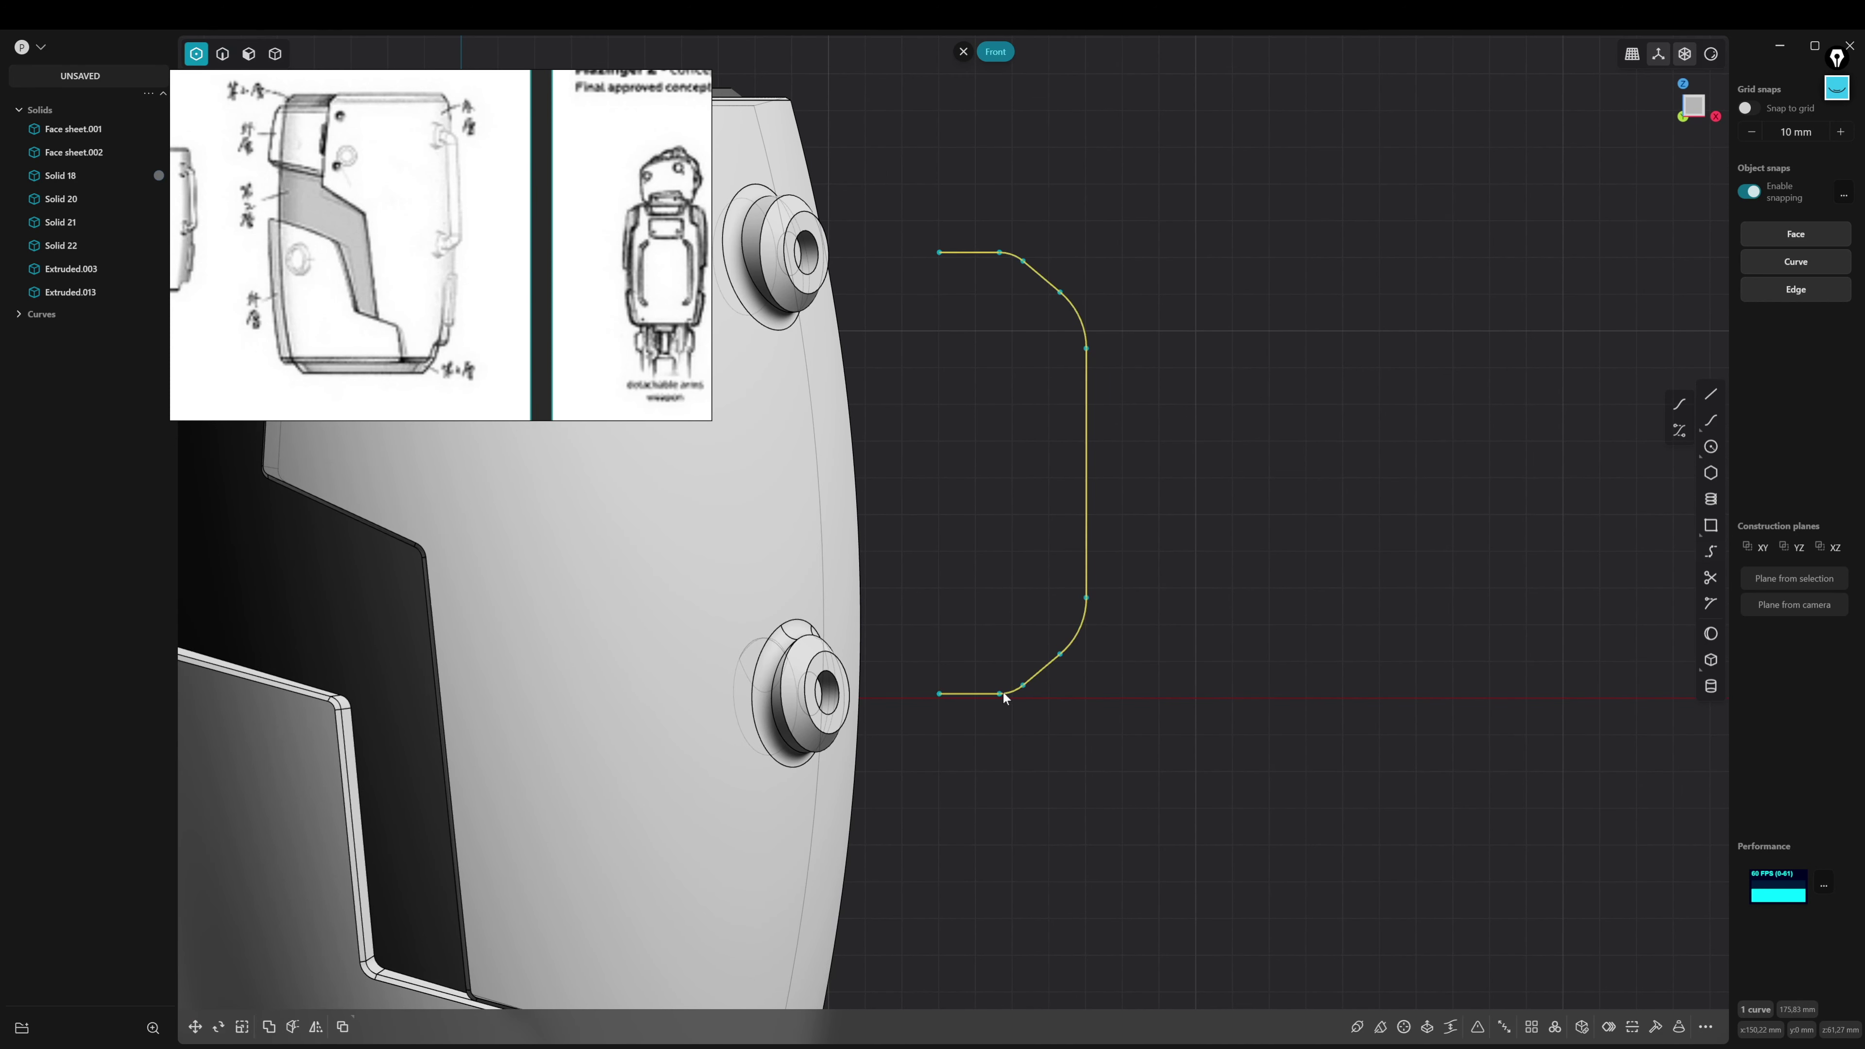
{"action": "key", "text": "2"}
{"action": "left_click", "coordinate": [1357, 1026]}
{"action": "left_click_drag", "start_coordinate": [940, 694], "coordinate": [946, 708]}
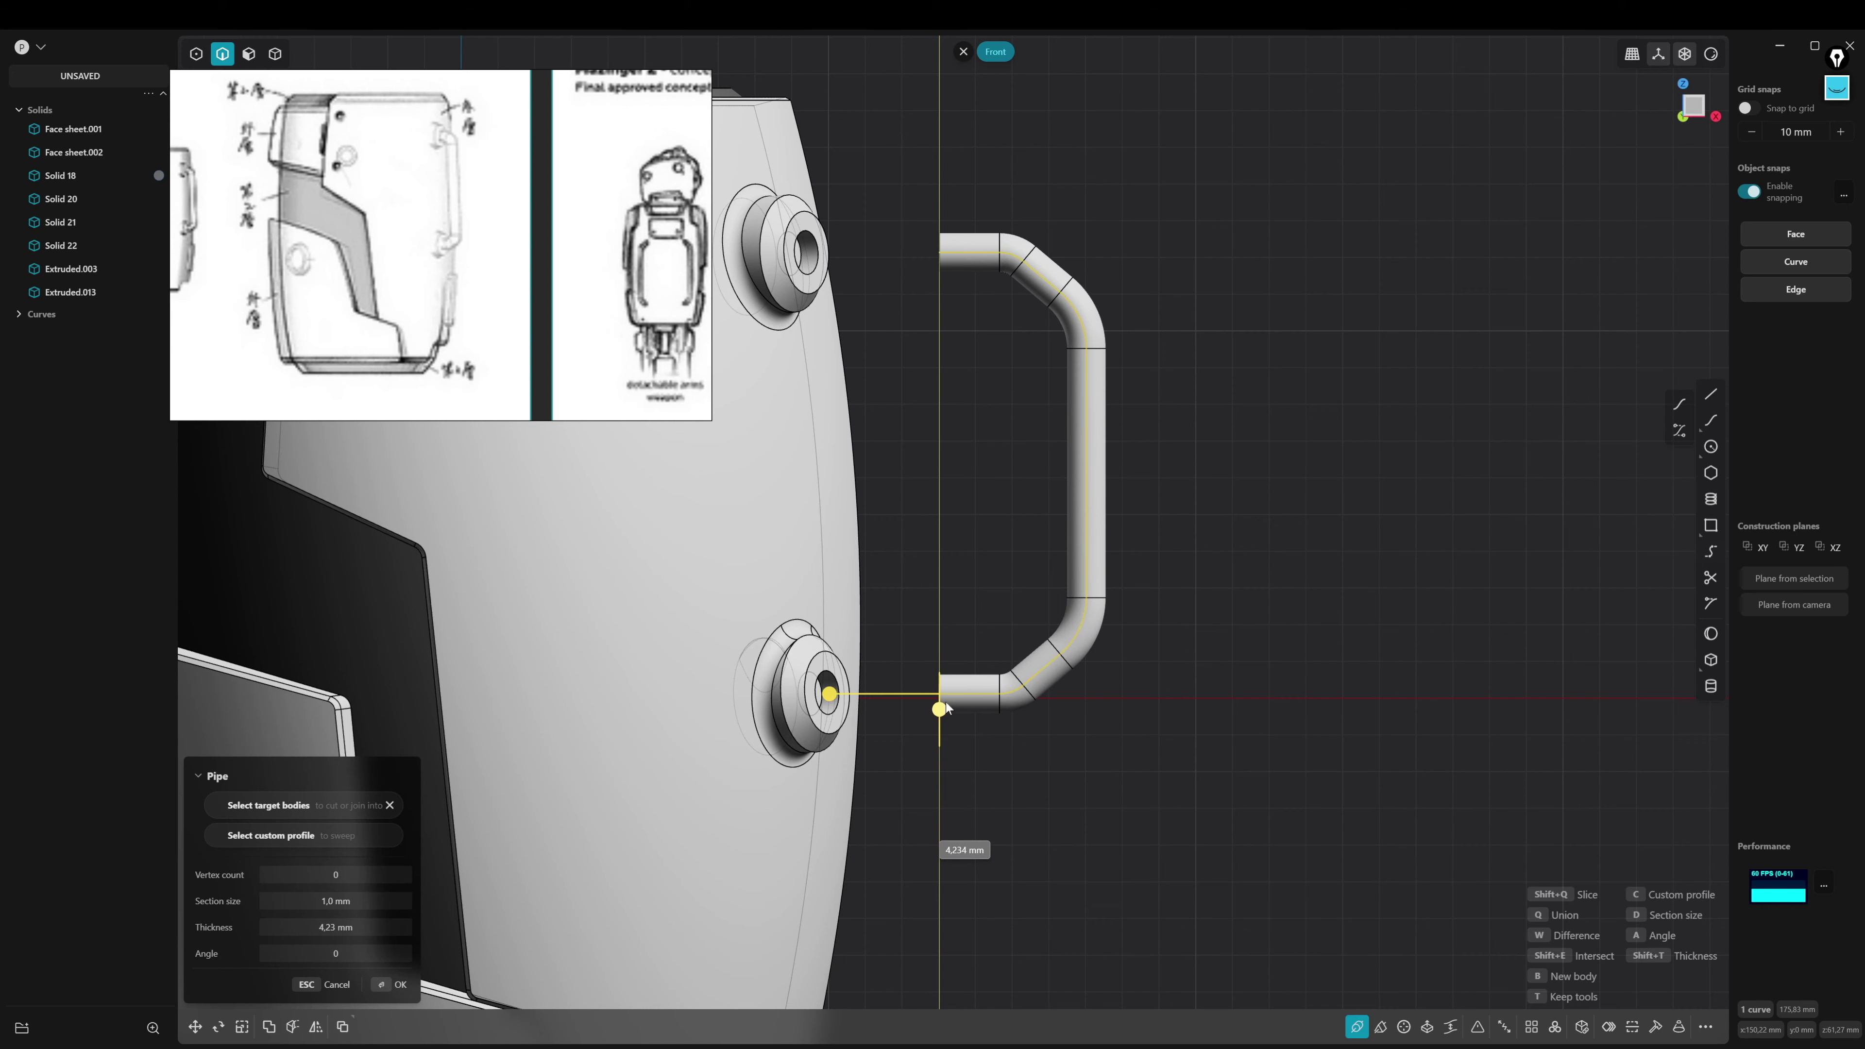
{"action": "key", "text": "Return"}
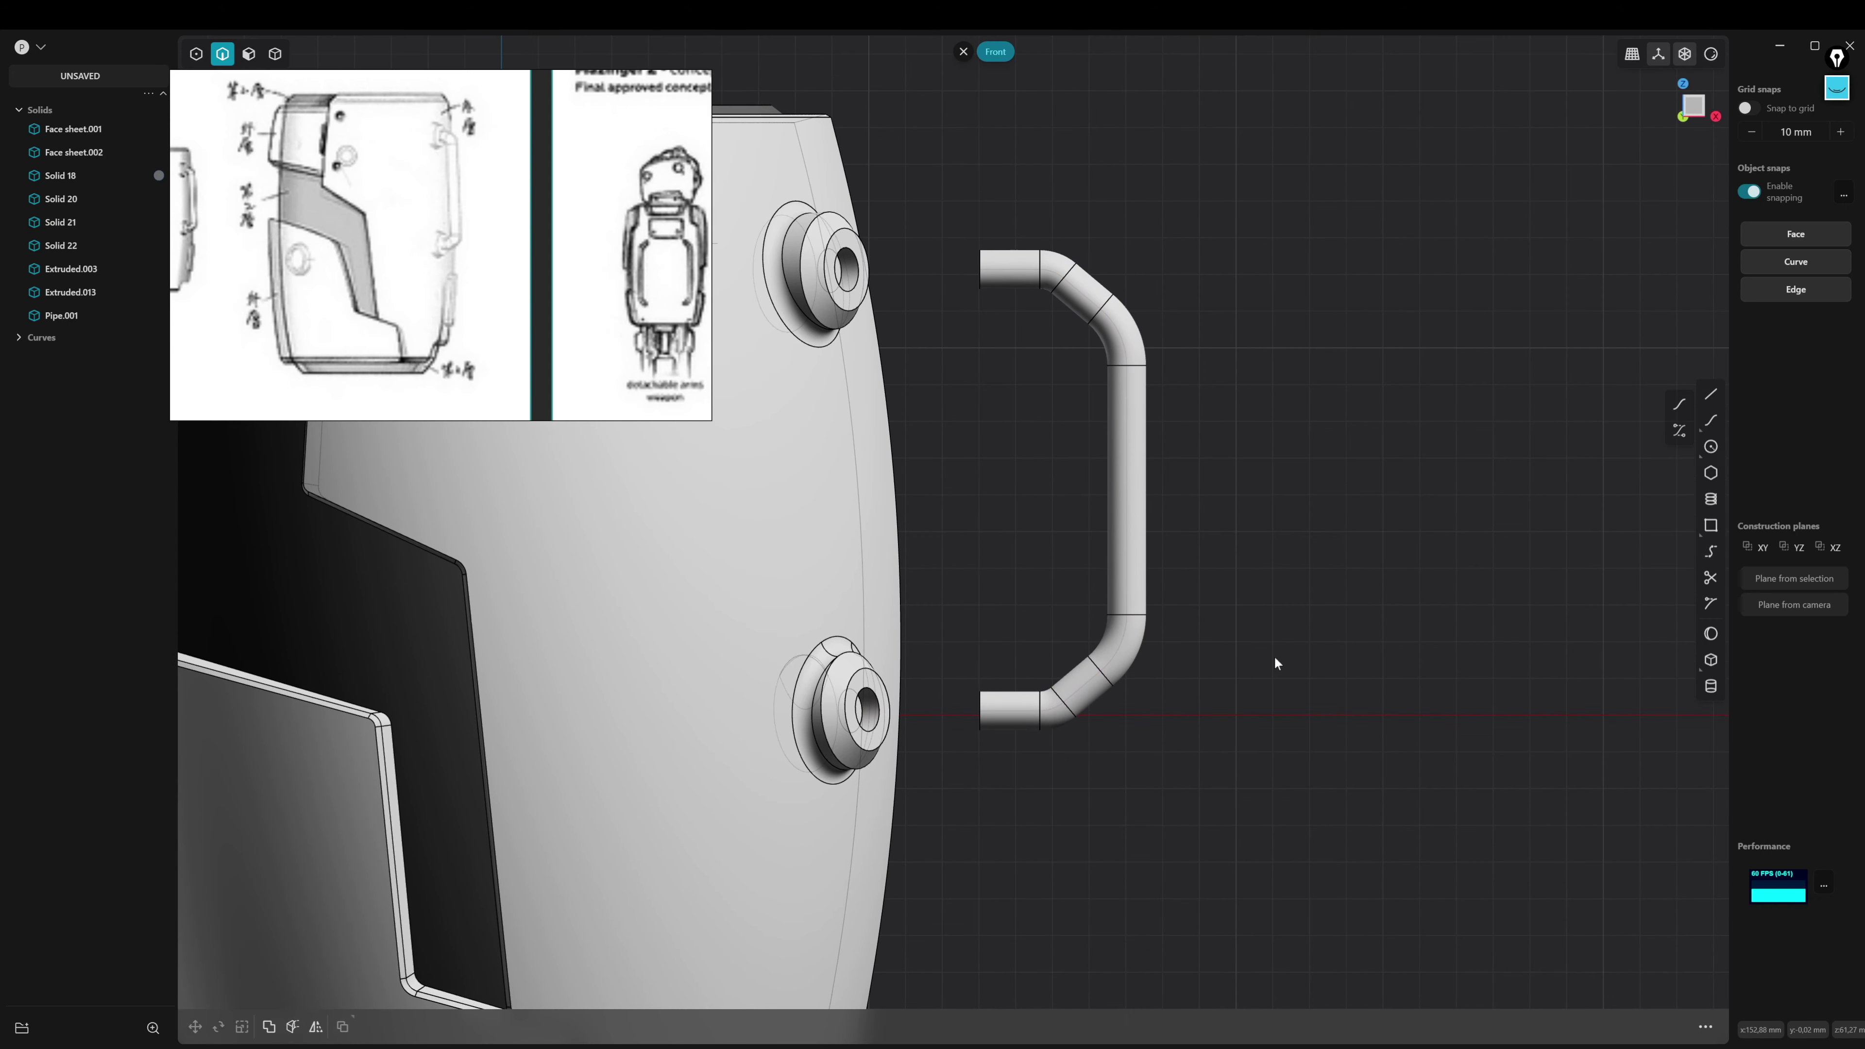
{"action": "mouse_move", "coordinate": [1273, 657]}
{"action": "middle_mouse_down"}
{"action": "mouse_move", "coordinate": [1215, 594]}
{"action": "mouse_move", "coordinate": [990, 603]}
{"action": "mouse_move", "coordinate": [1223, 617]}
{"action": "mouse_move", "coordinate": [1251, 600]}
{"action": "middle_mouse_up"}
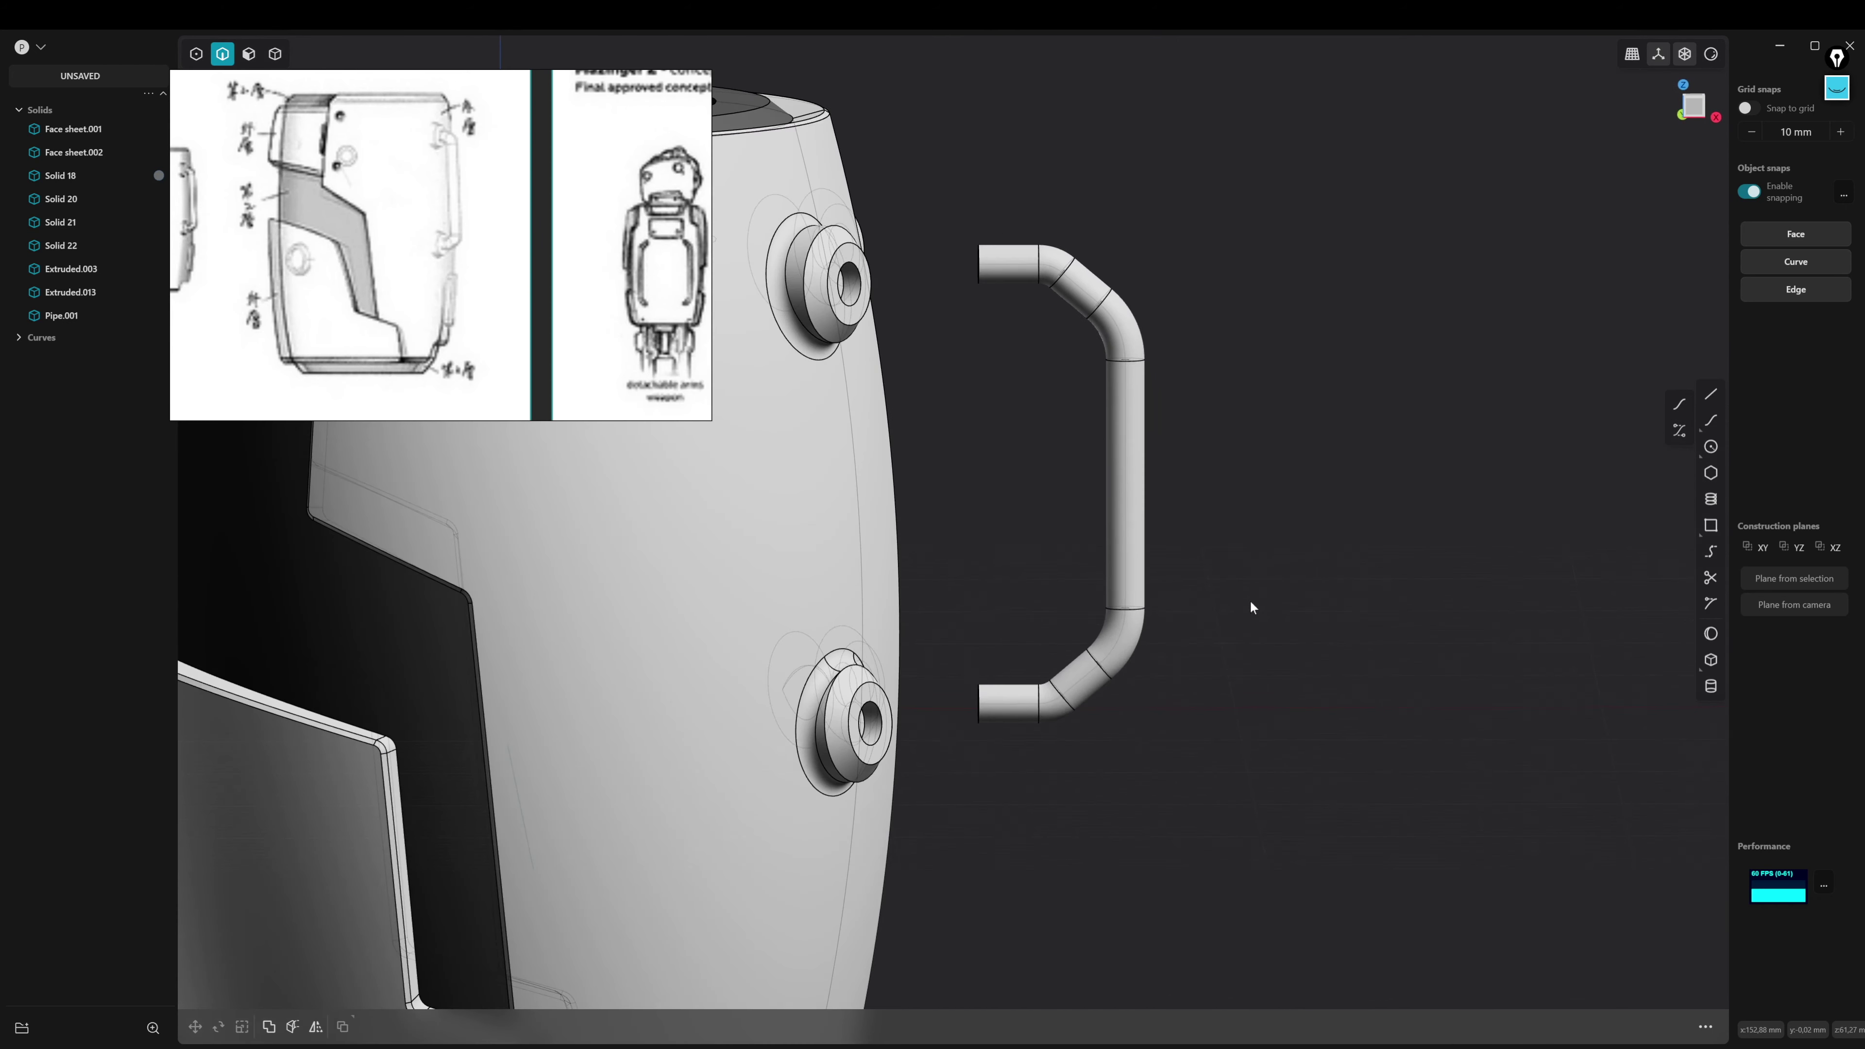
{"action": "middle_click_drag", "start_coordinate": [1295, 500], "coordinate": [1302, 570]}
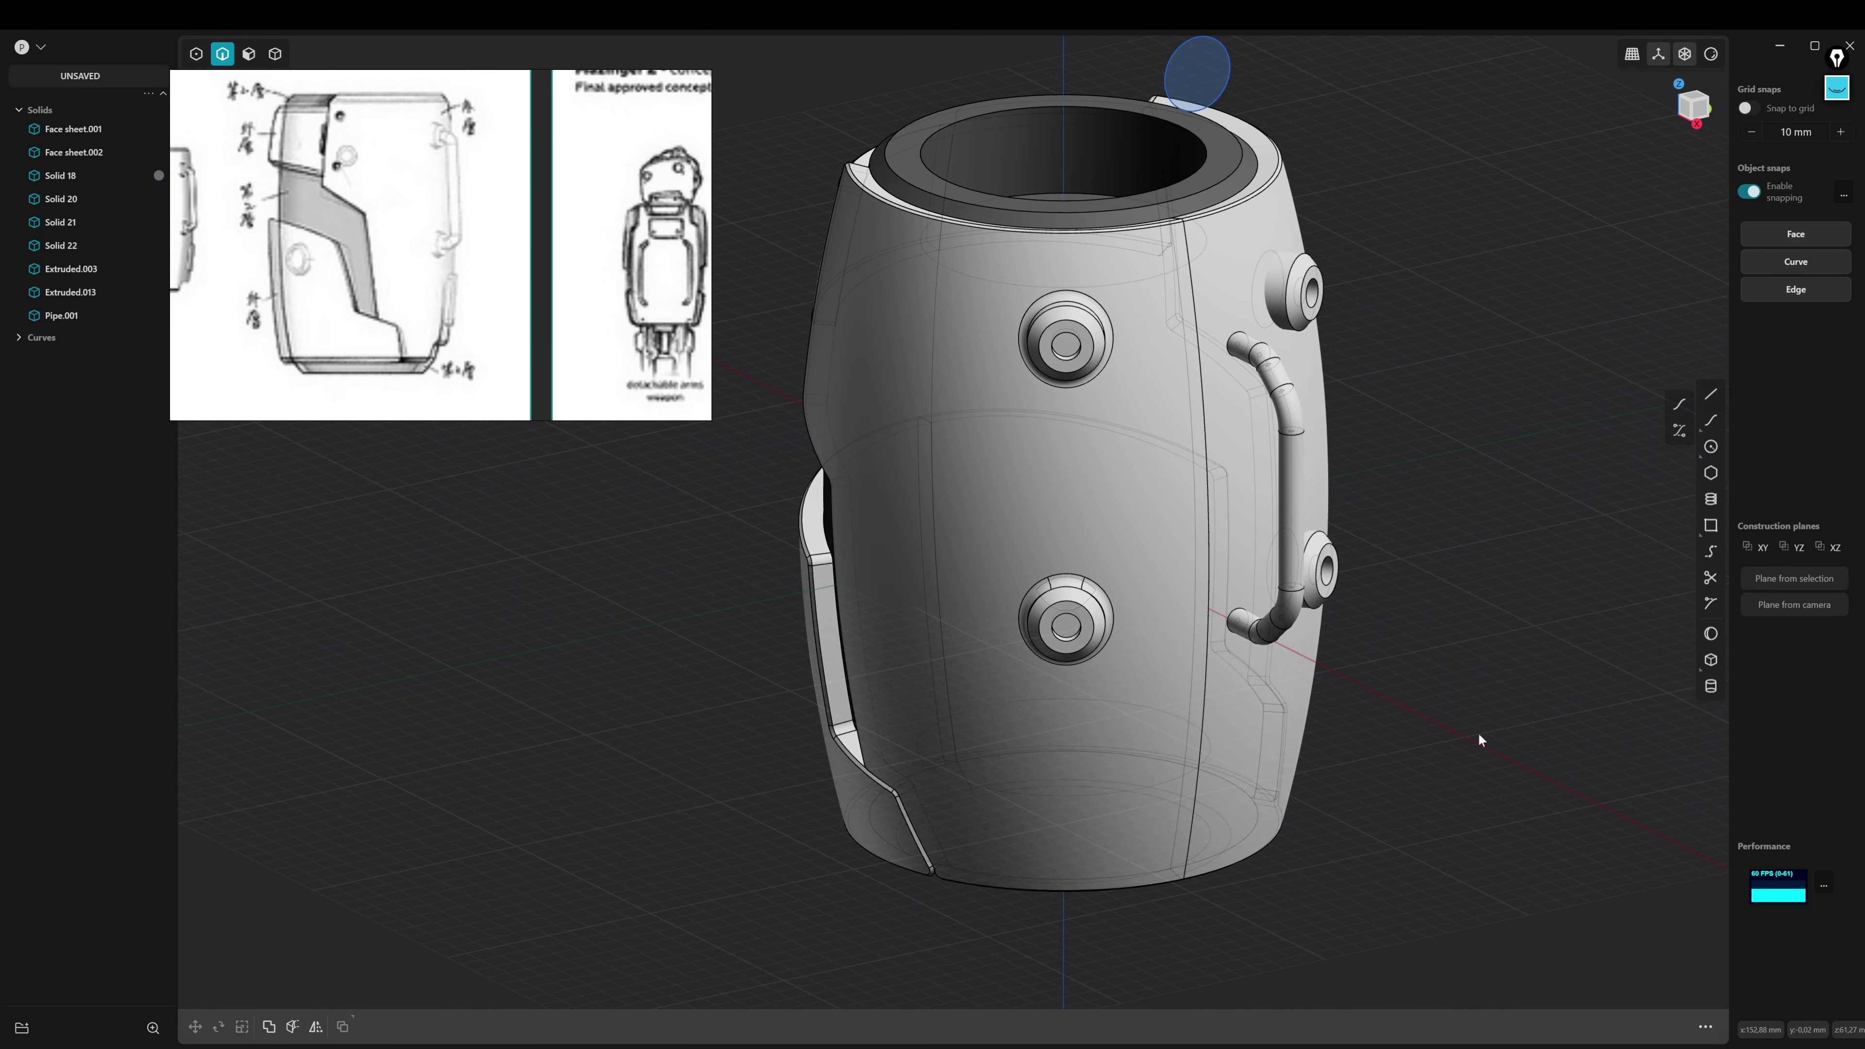
Radially array the handle pipe around the barrel's centre
{"action": "left_click", "coordinate": [1301, 599]}
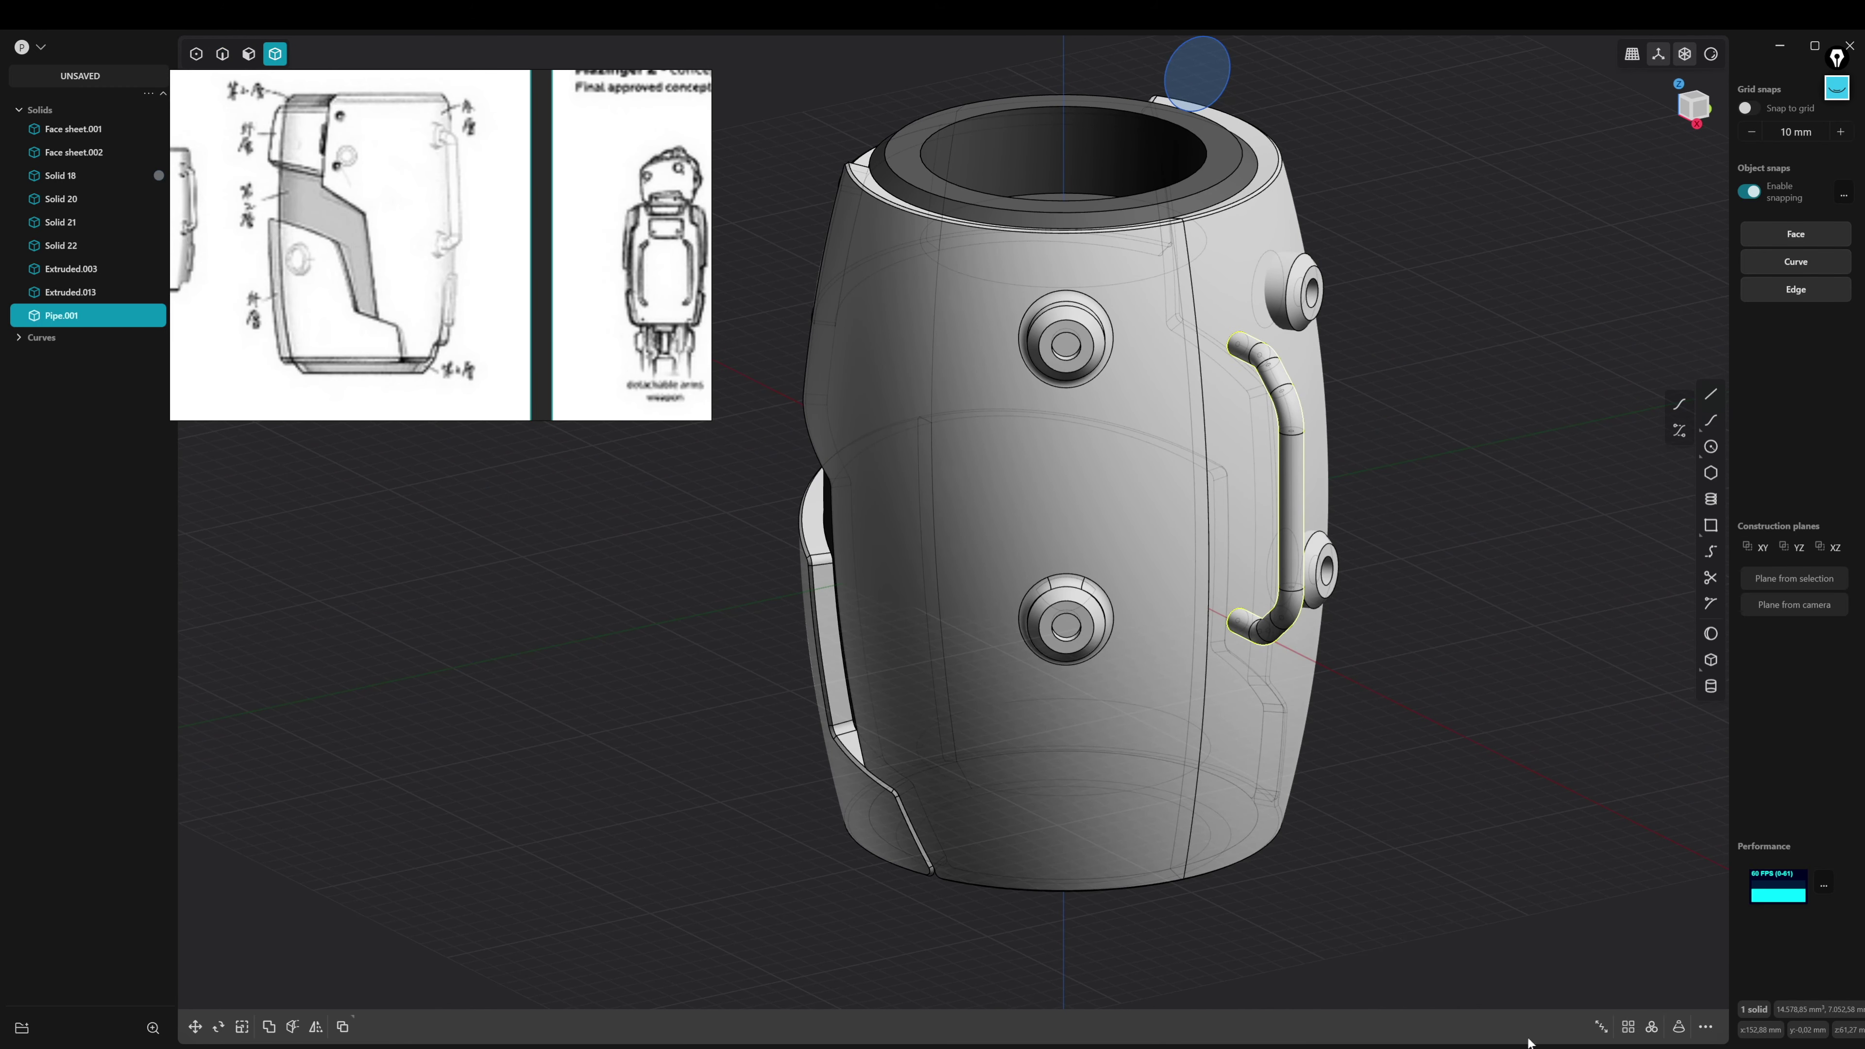
{"action": "left_click", "coordinate": [1651, 1027]}
{"action": "left_click", "coordinate": [1158, 807]}
{"action": "key", "text": "Escape"}
{"action": "left_click", "coordinate": [1652, 1026]}
{"action": "middle_click_drag", "start_coordinate": [1066, 184], "coordinate": [1070, 274]}
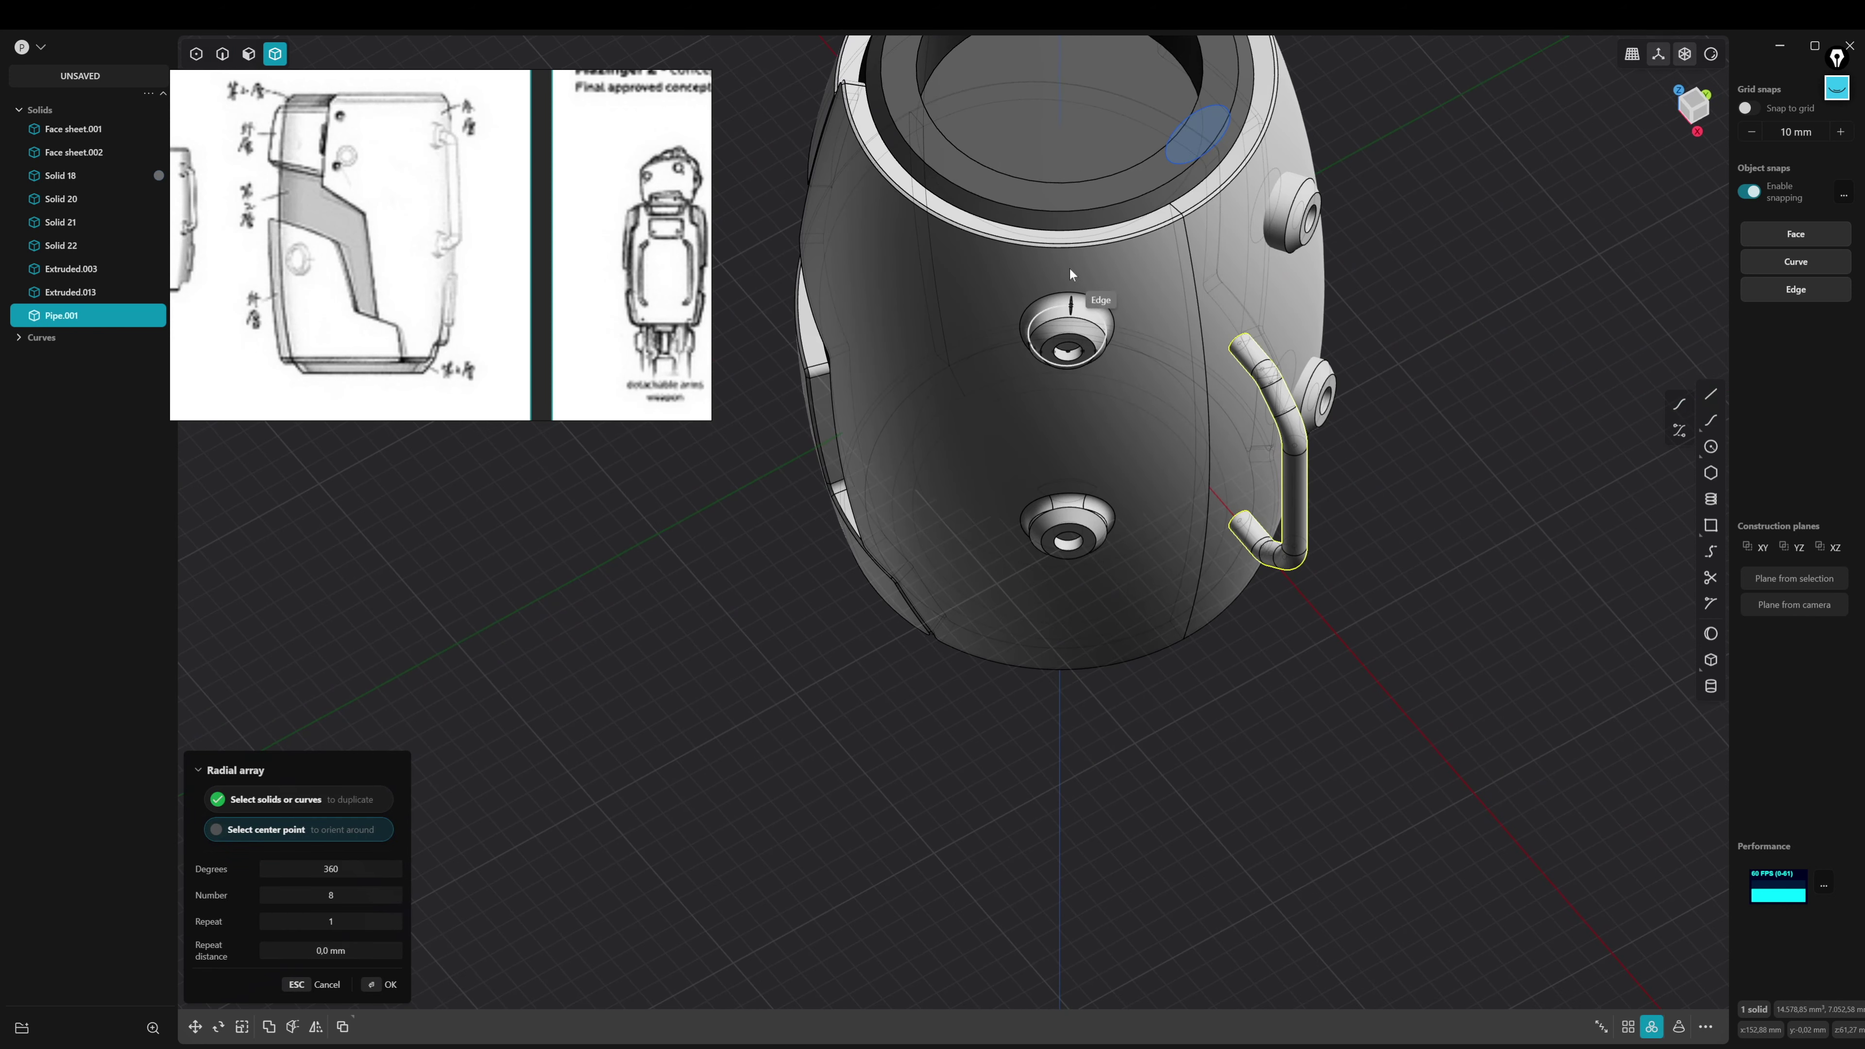
{"action": "left_click", "coordinate": [1101, 144]}
{"action": "mouse_move", "coordinate": [1069, 184]}
{"action": "middle_mouse_down"}
{"action": "mouse_move", "coordinate": [1316, 504]}
{"action": "mouse_move", "coordinate": [1379, 664]}
{"action": "middle_mouse_up"}
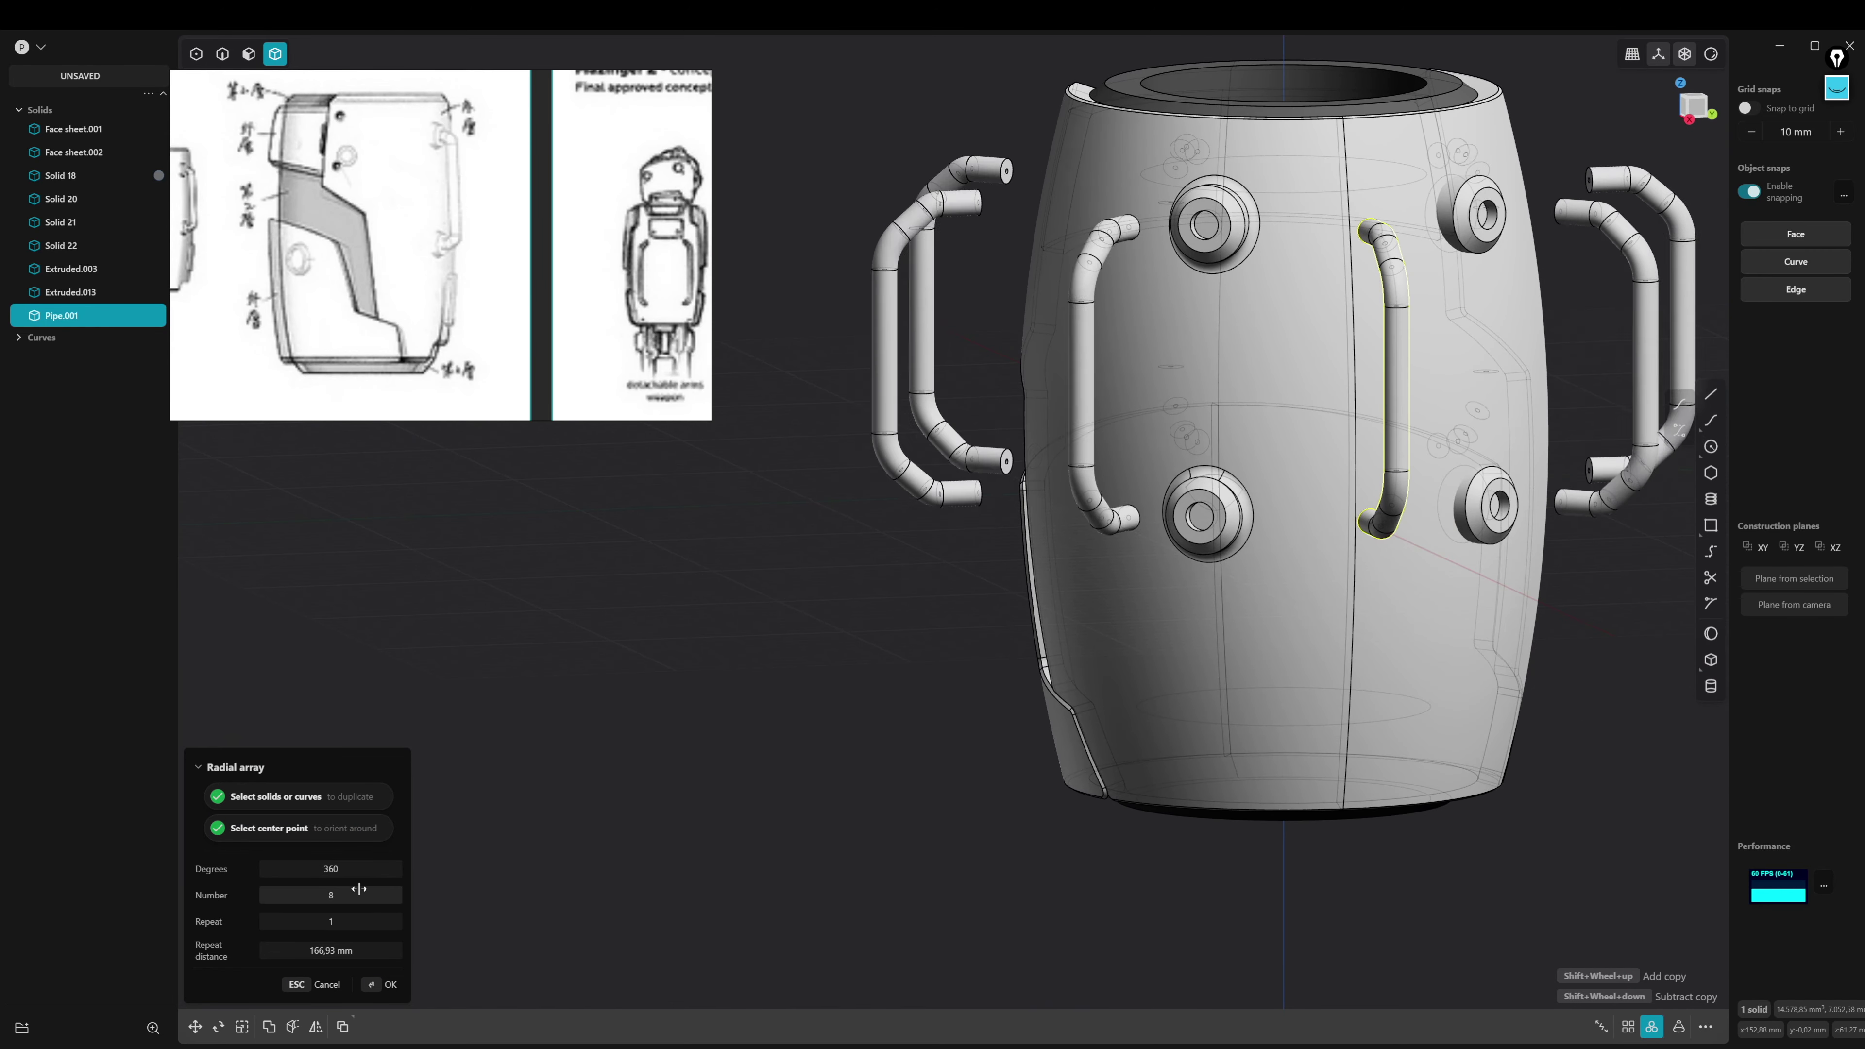
{"action": "left_click_drag", "start_coordinate": [359, 890], "coordinate": [382, 890]}
{"action": "mouse_move", "coordinate": [751, 735]}
{"action": "middle_mouse_down"}
{"action": "mouse_move", "coordinate": [881, 712]}
{"action": "mouse_move", "coordinate": [842, 795]}
{"action": "mouse_move", "coordinate": [1212, 786]}
{"action": "mouse_move", "coordinate": [1175, 727]}
{"action": "middle_mouse_up"}
{"action": "key", "text": "Return"}
Delete three of the surplus pipe copies
{"action": "left_click", "coordinate": [1113, 470]}
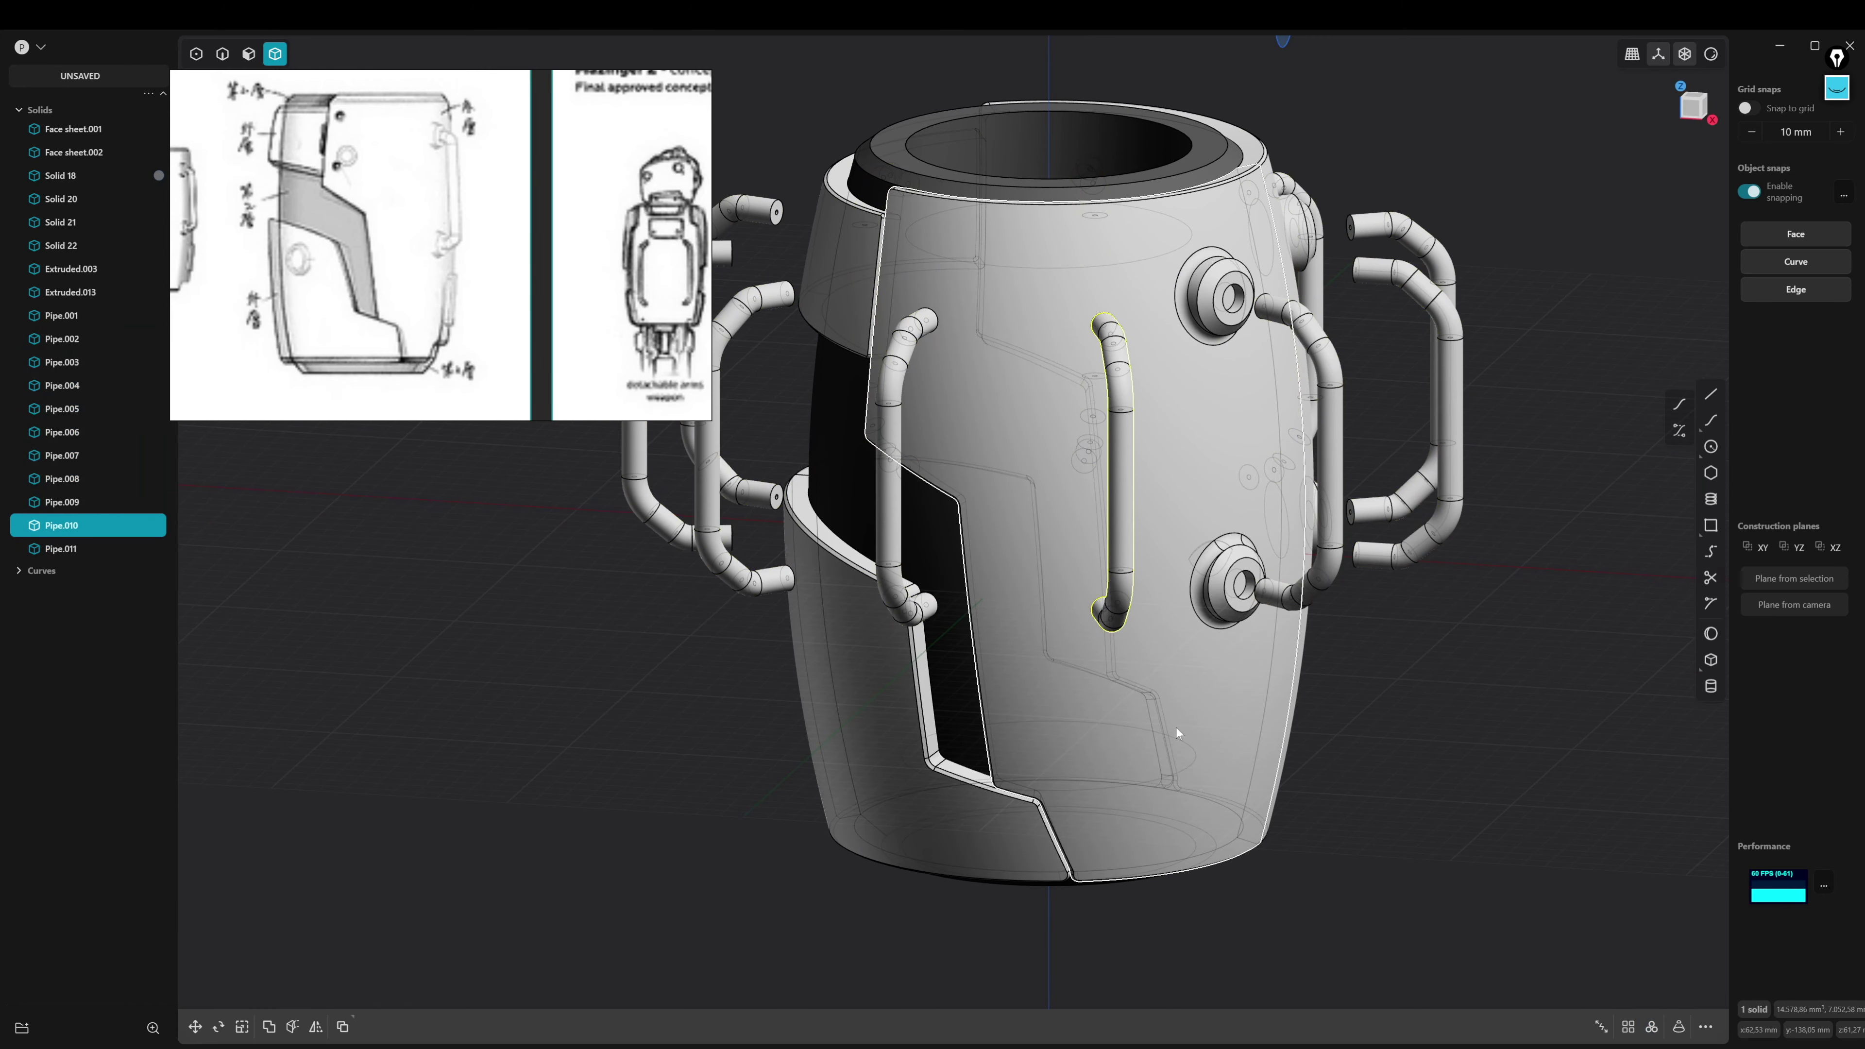
{"action": "key", "text": "Delete"}
{"action": "left_click", "coordinate": [890, 470]}
{"action": "key", "text": "Delete"}
{"action": "left_click", "coordinate": [706, 514]}
{"action": "key", "text": "Delete"}
Delete the remaining extra copies, including the vertical pipe, leaving three pipes
{"action": "mouse_move", "coordinate": [808, 551]}
{"action": "middle_mouse_down"}
{"action": "mouse_move", "coordinate": [1029, 515]}
{"action": "mouse_move", "coordinate": [1166, 632]}
{"action": "mouse_move", "coordinate": [1148, 674]}
{"action": "mouse_move", "coordinate": [1056, 522]}
{"action": "middle_mouse_up"}
{"action": "left_click", "coordinate": [1028, 514]}
{"action": "key", "text": "Delete"}
{"action": "left_click", "coordinate": [1041, 506]}
{"action": "key", "text": "Delete"}
{"action": "left_click", "coordinate": [1029, 514]}
{"action": "key", "text": "Delete"}
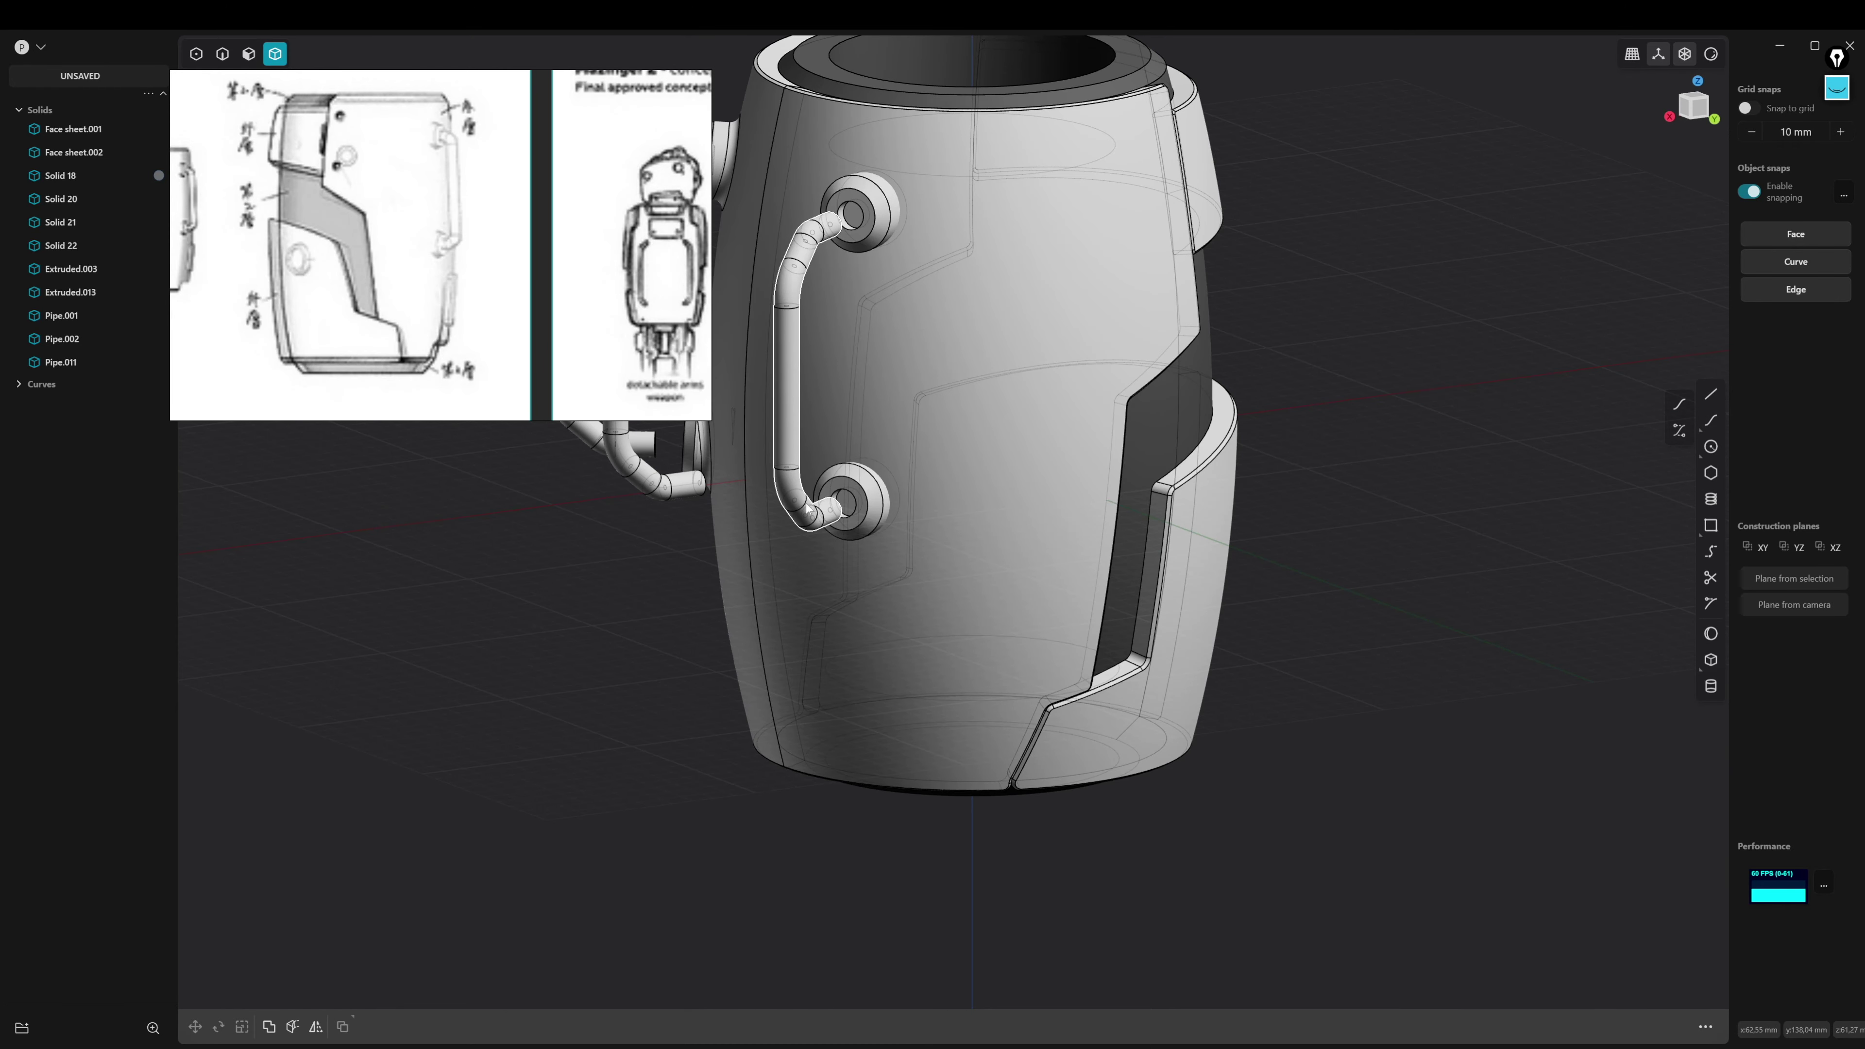
{"action": "mouse_move", "coordinate": [806, 507]}
{"action": "middle_mouse_down"}
{"action": "mouse_move", "coordinate": [733, 687]}
{"action": "mouse_move", "coordinate": [1265, 708]}
{"action": "mouse_move", "coordinate": [1185, 723]}
{"action": "mouse_move", "coordinate": [1246, 680]}
{"action": "mouse_move", "coordinate": [1068, 610]}
{"action": "middle_mouse_up"}
In top view, slide the upper pipe copy in until it seats in its boss
{"action": "key", "text": "7"}
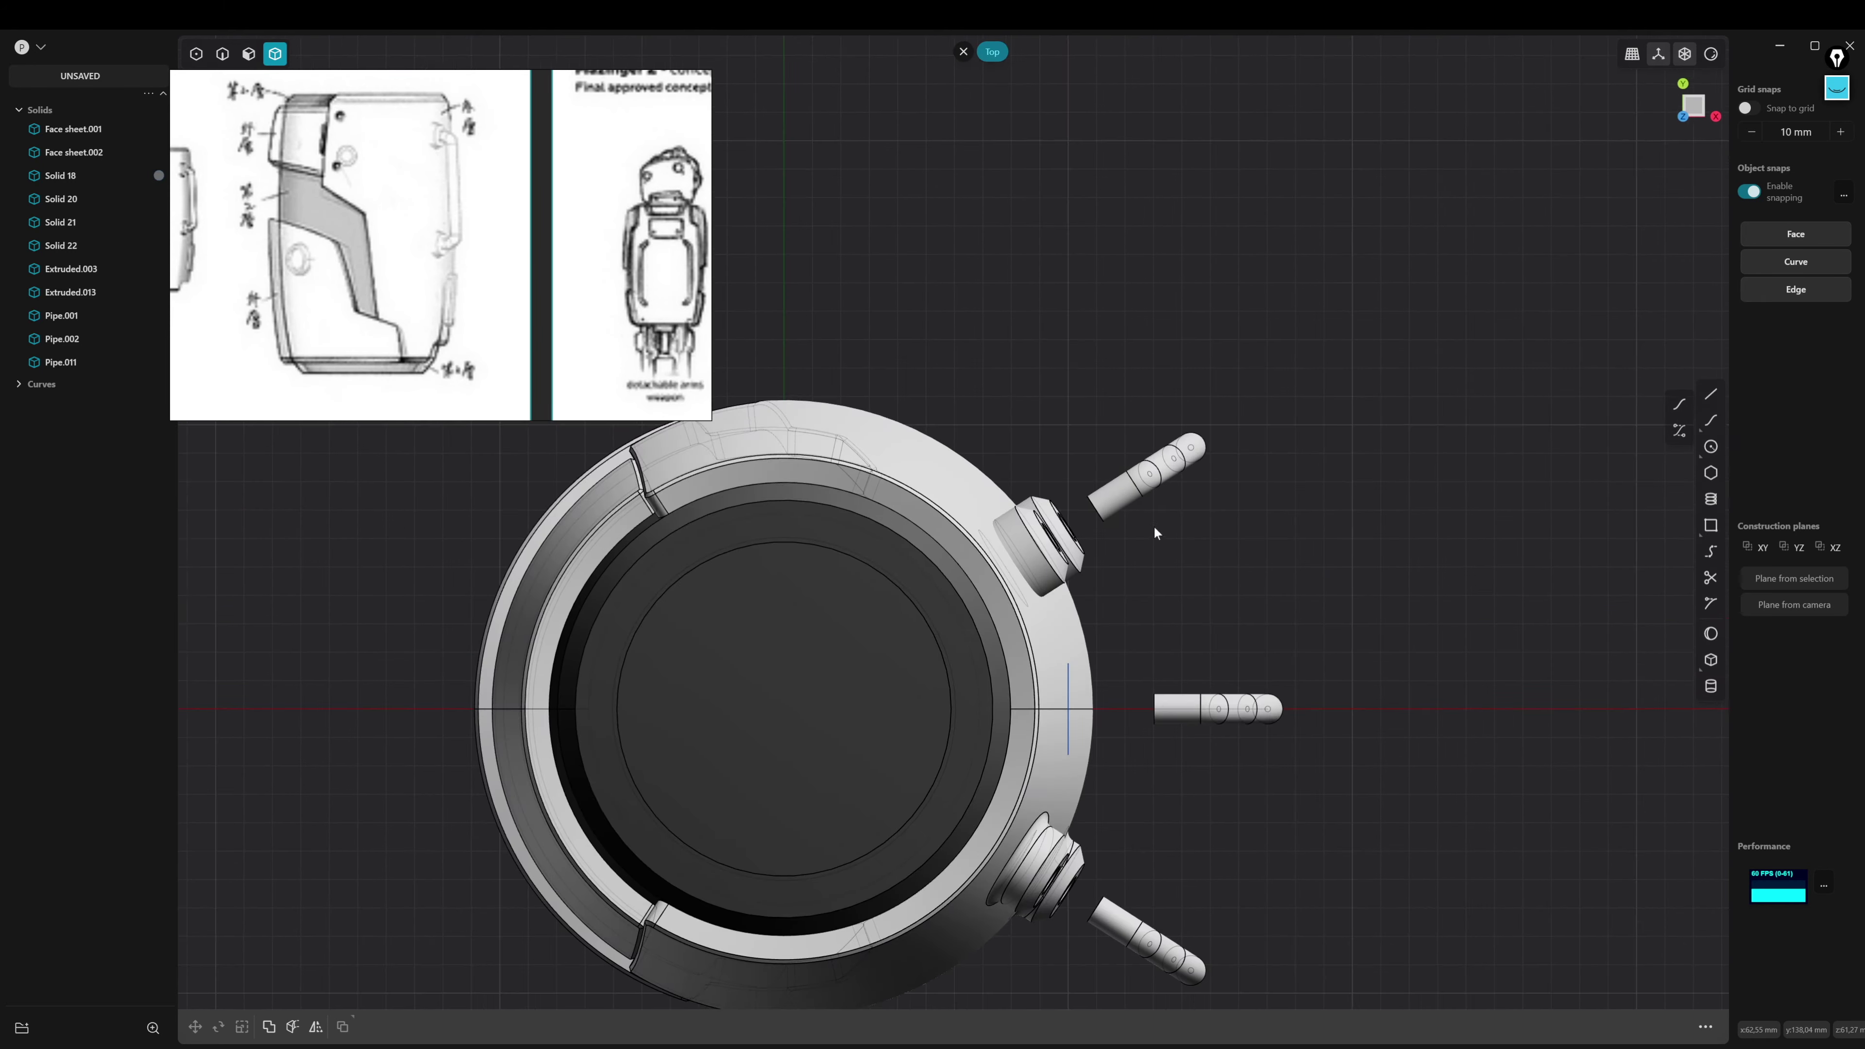
{"action": "middle_click_drag", "start_coordinate": [1155, 533], "coordinate": [1082, 443], "text": "shift"}
{"action": "left_click", "coordinate": [1051, 396]}
{"action": "key", "text": "g"}
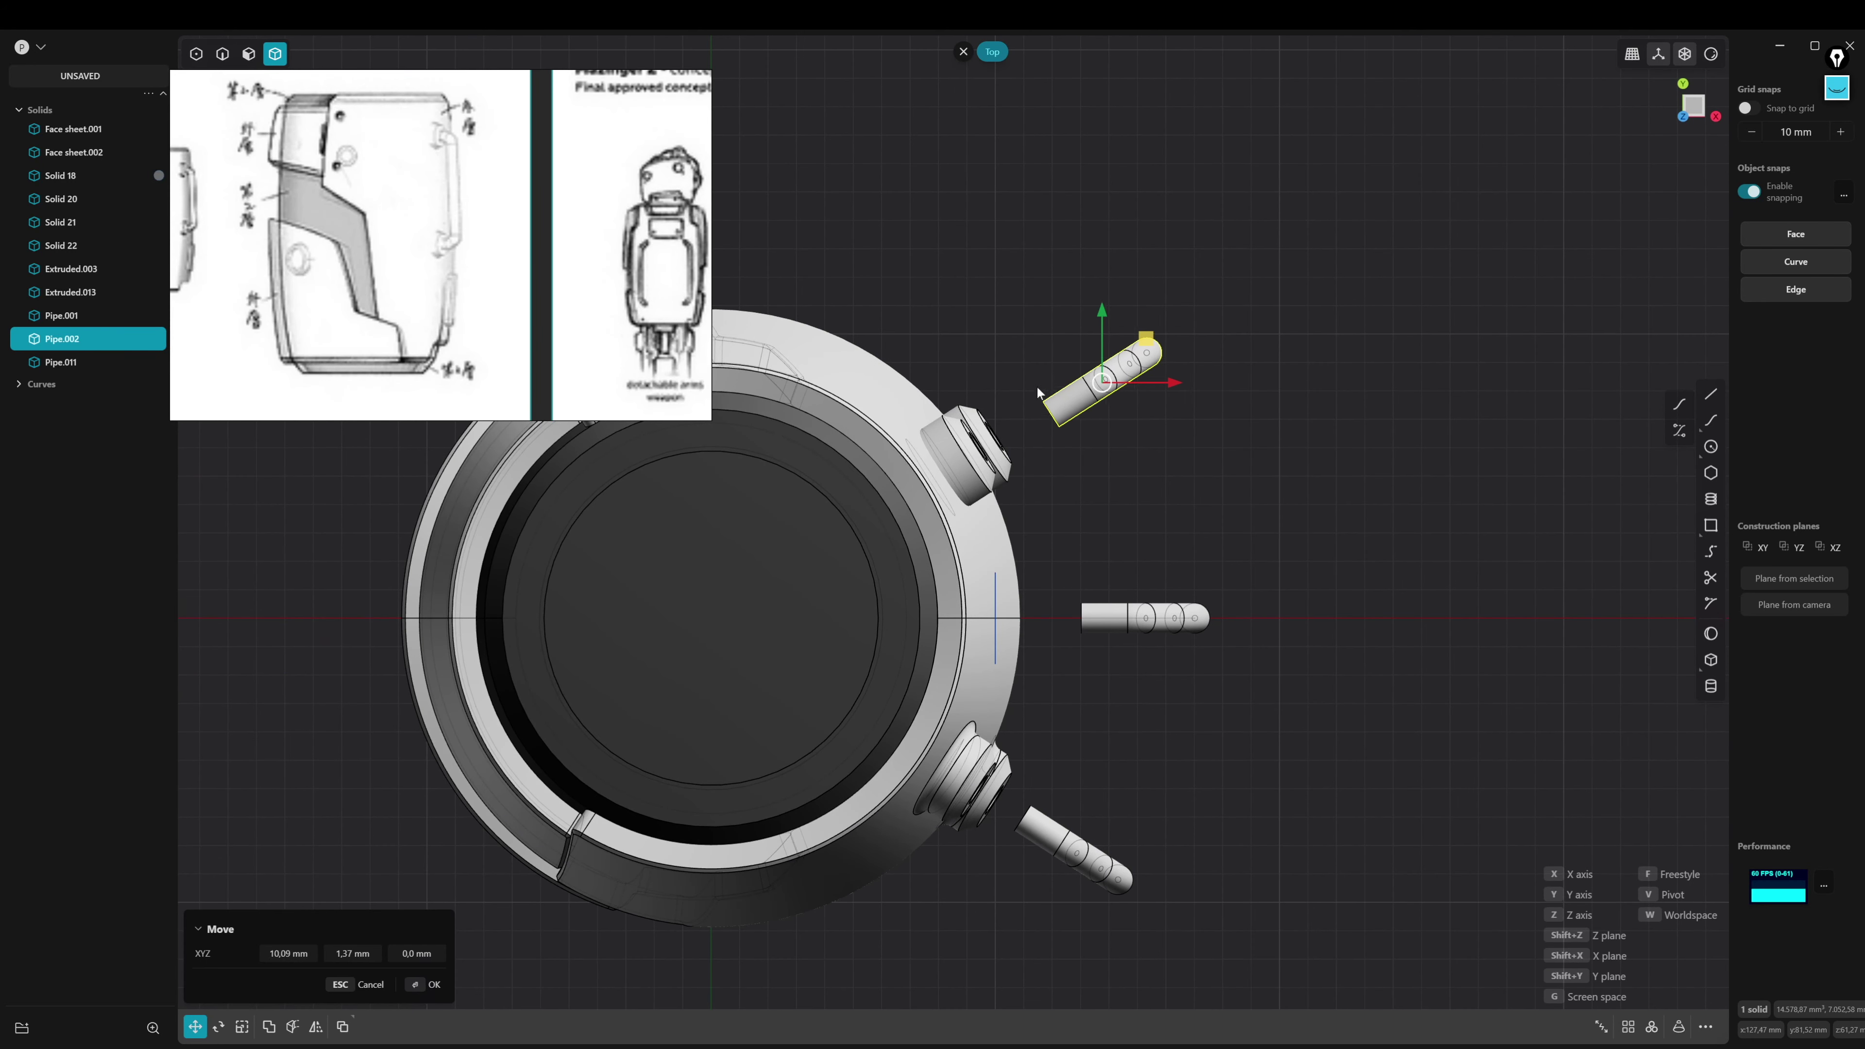
{"action": "mouse_move", "coordinate": [1029, 367]}
{"action": "middle_mouse_down"}
{"action": "mouse_move", "coordinate": [1063, 524]}
{"action": "mouse_move", "coordinate": [1050, 563]}
{"action": "mouse_move", "coordinate": [829, 409]}
{"action": "mouse_move", "coordinate": [938, 473]}
{"action": "mouse_move", "coordinate": [1362, 509]}
{"action": "mouse_move", "coordinate": [1087, 646]}
{"action": "middle_mouse_up"}
{"action": "left_click", "coordinate": [1086, 646]}
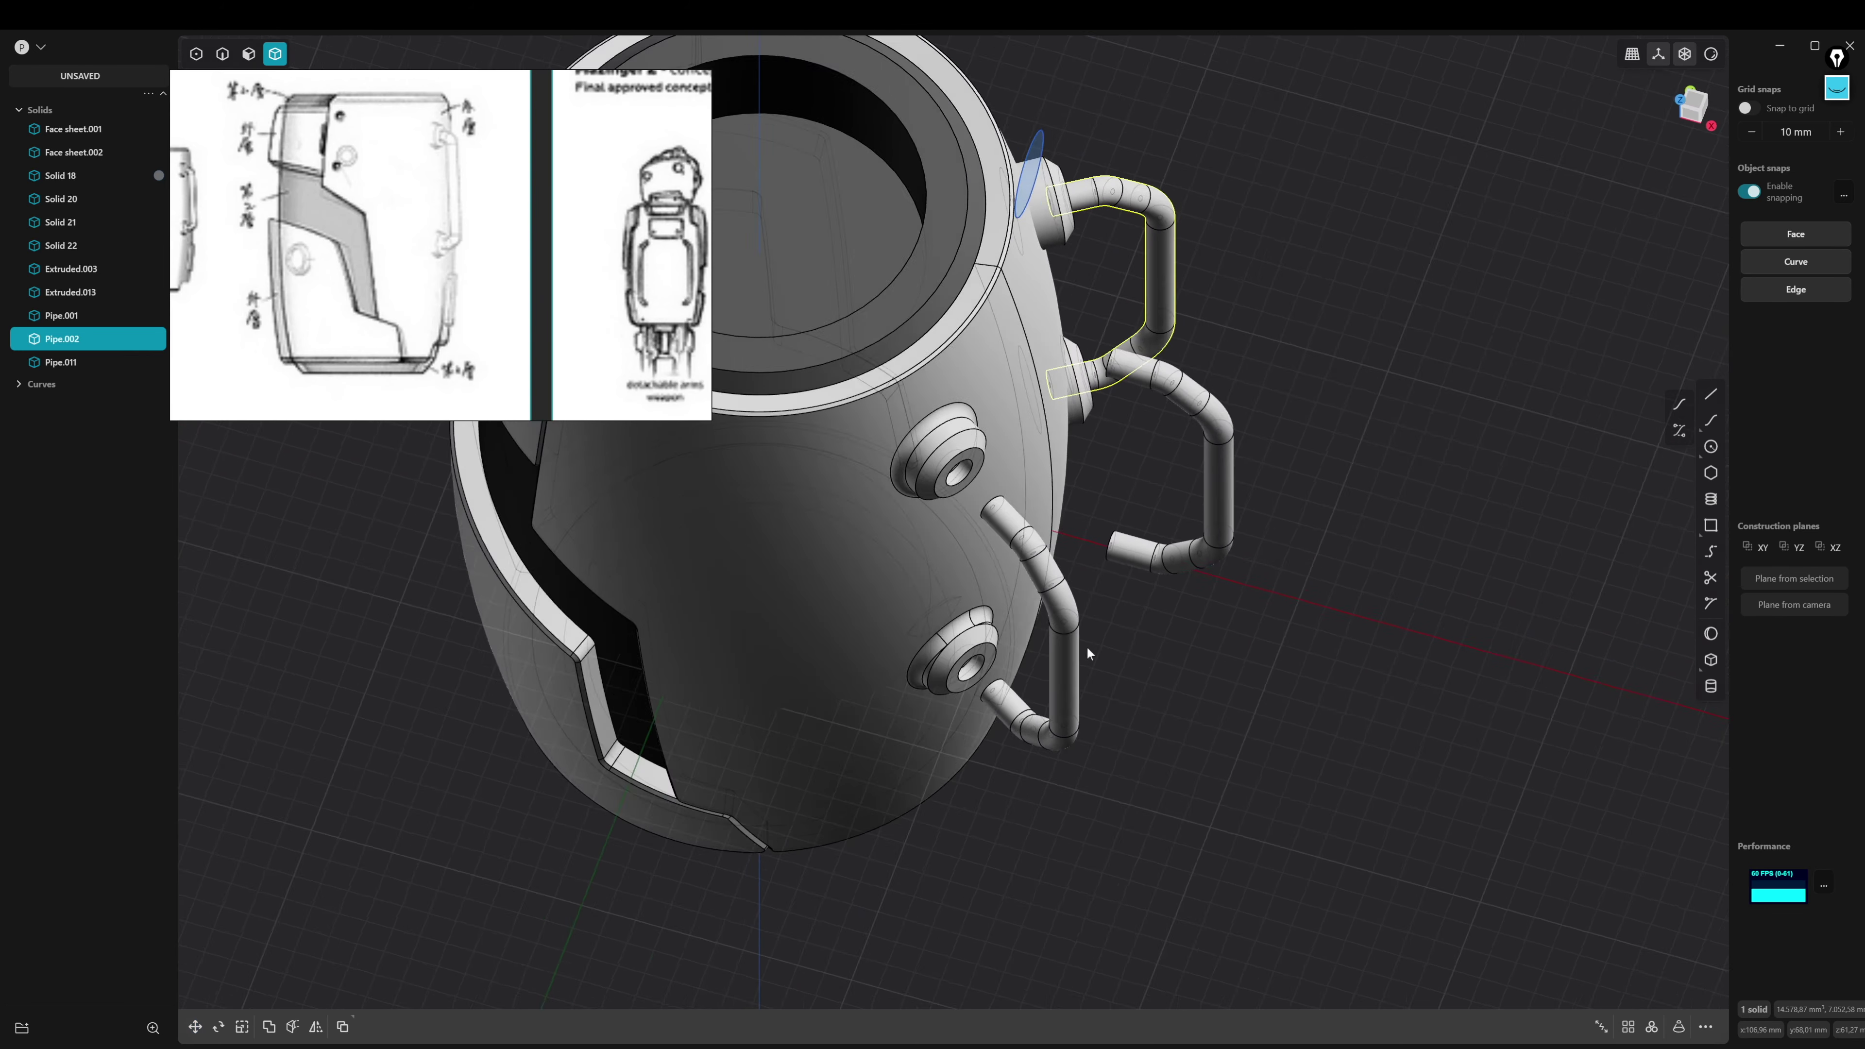
Move the lower pipe copy so its ends seat into the side bosses
{"action": "key", "text": "KP_7"}
{"action": "left_click", "coordinate": [1122, 724]}
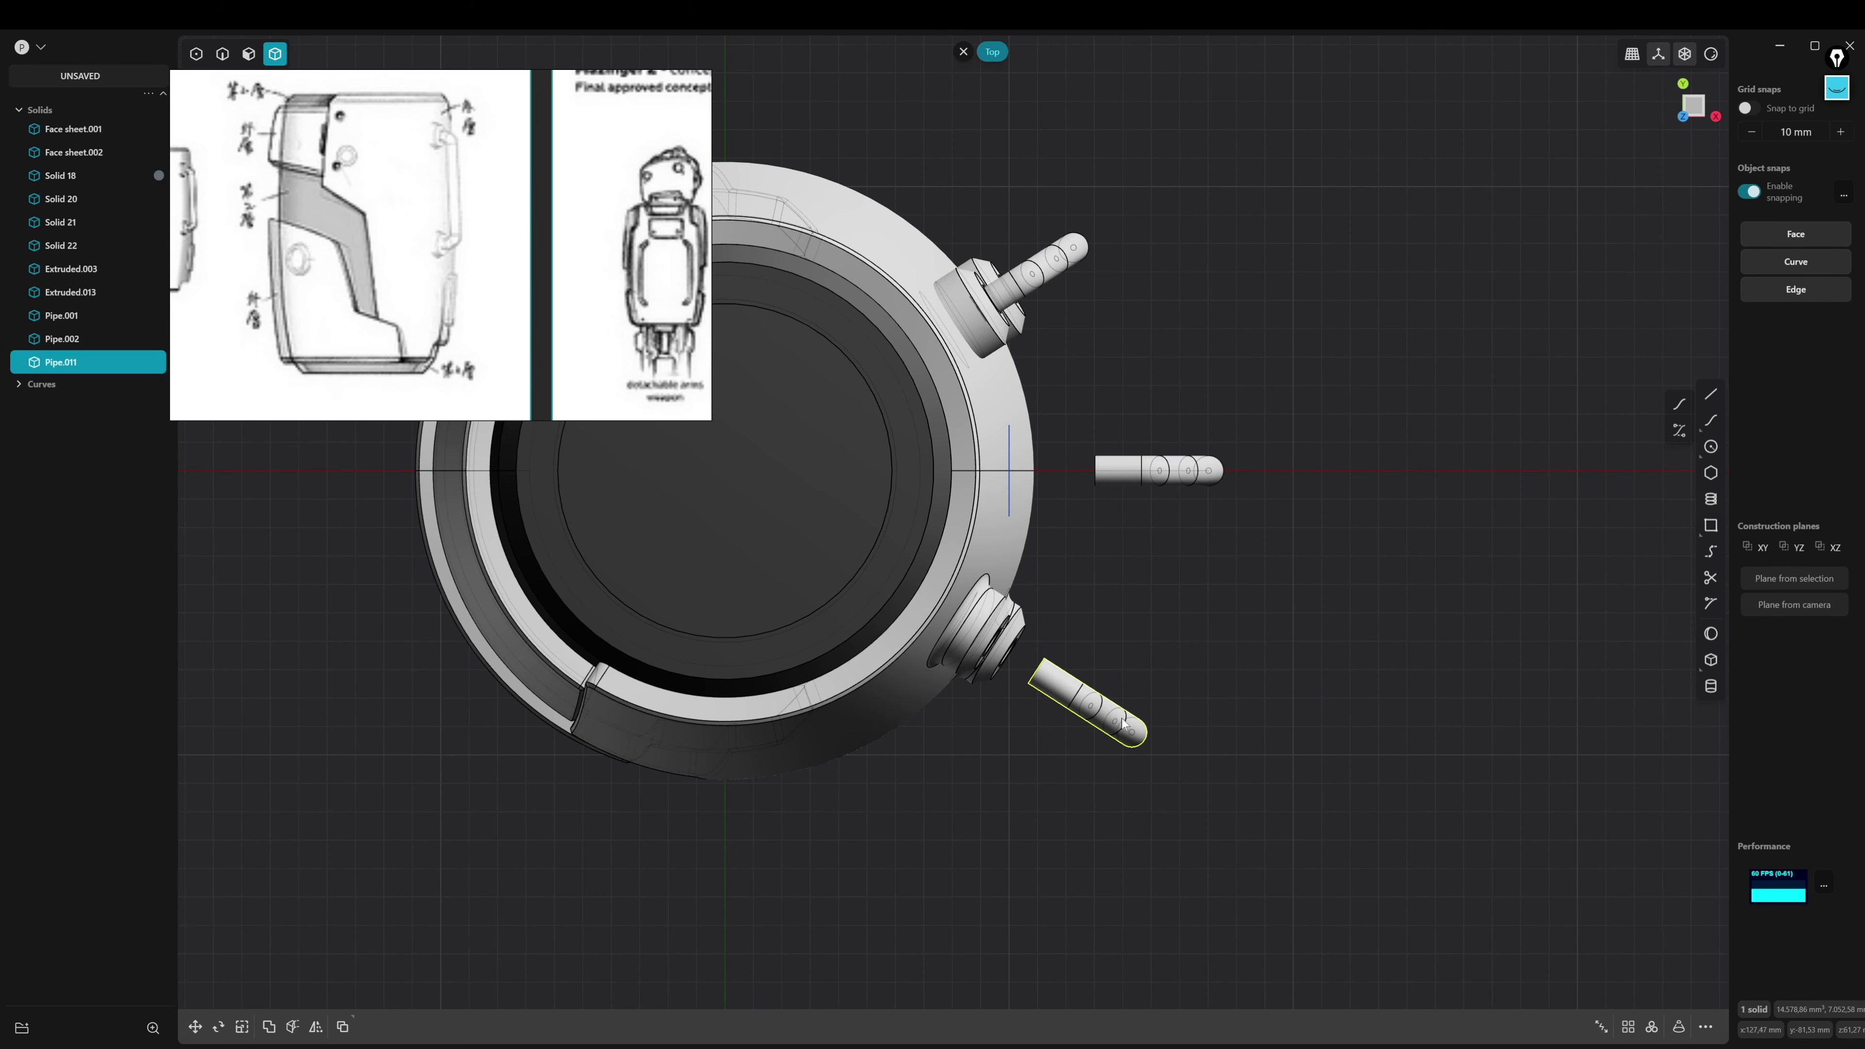
{"action": "key", "text": "g"}
{"action": "mouse_move", "coordinate": [1060, 685]}
{"action": "middle_mouse_down"}
{"action": "mouse_move", "coordinate": [1233, 493]}
{"action": "mouse_move", "coordinate": [1328, 739]}
{"action": "mouse_move", "coordinate": [1242, 739]}
{"action": "middle_mouse_up"}
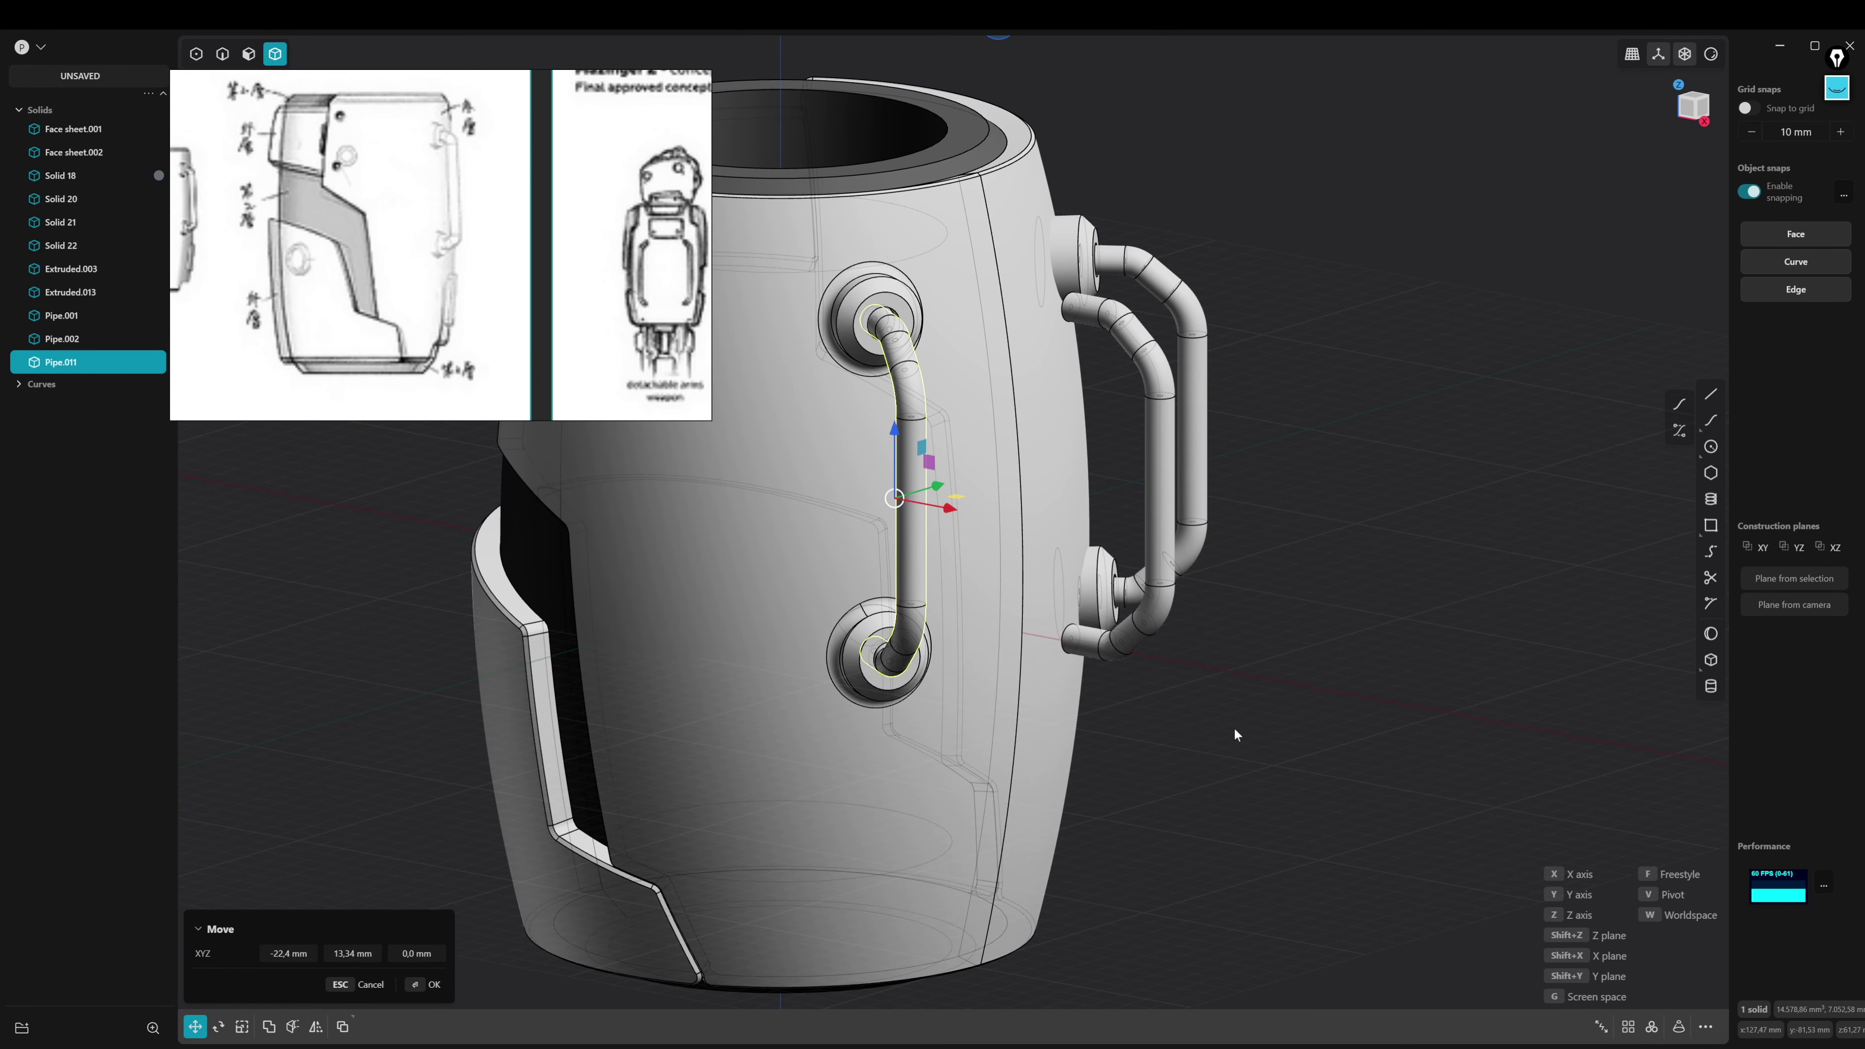
{"action": "key", "text": "Return"}
{"action": "mouse_move", "coordinate": [1150, 635]}
{"action": "middle_mouse_down"}
{"action": "mouse_move", "coordinate": [1153, 671]}
{"action": "mouse_move", "coordinate": [1377, 707]}
{"action": "mouse_move", "coordinate": [1261, 717]}
{"action": "mouse_move", "coordinate": [1449, 674]}
{"action": "mouse_move", "coordinate": [1418, 500]}
{"action": "middle_mouse_up"}
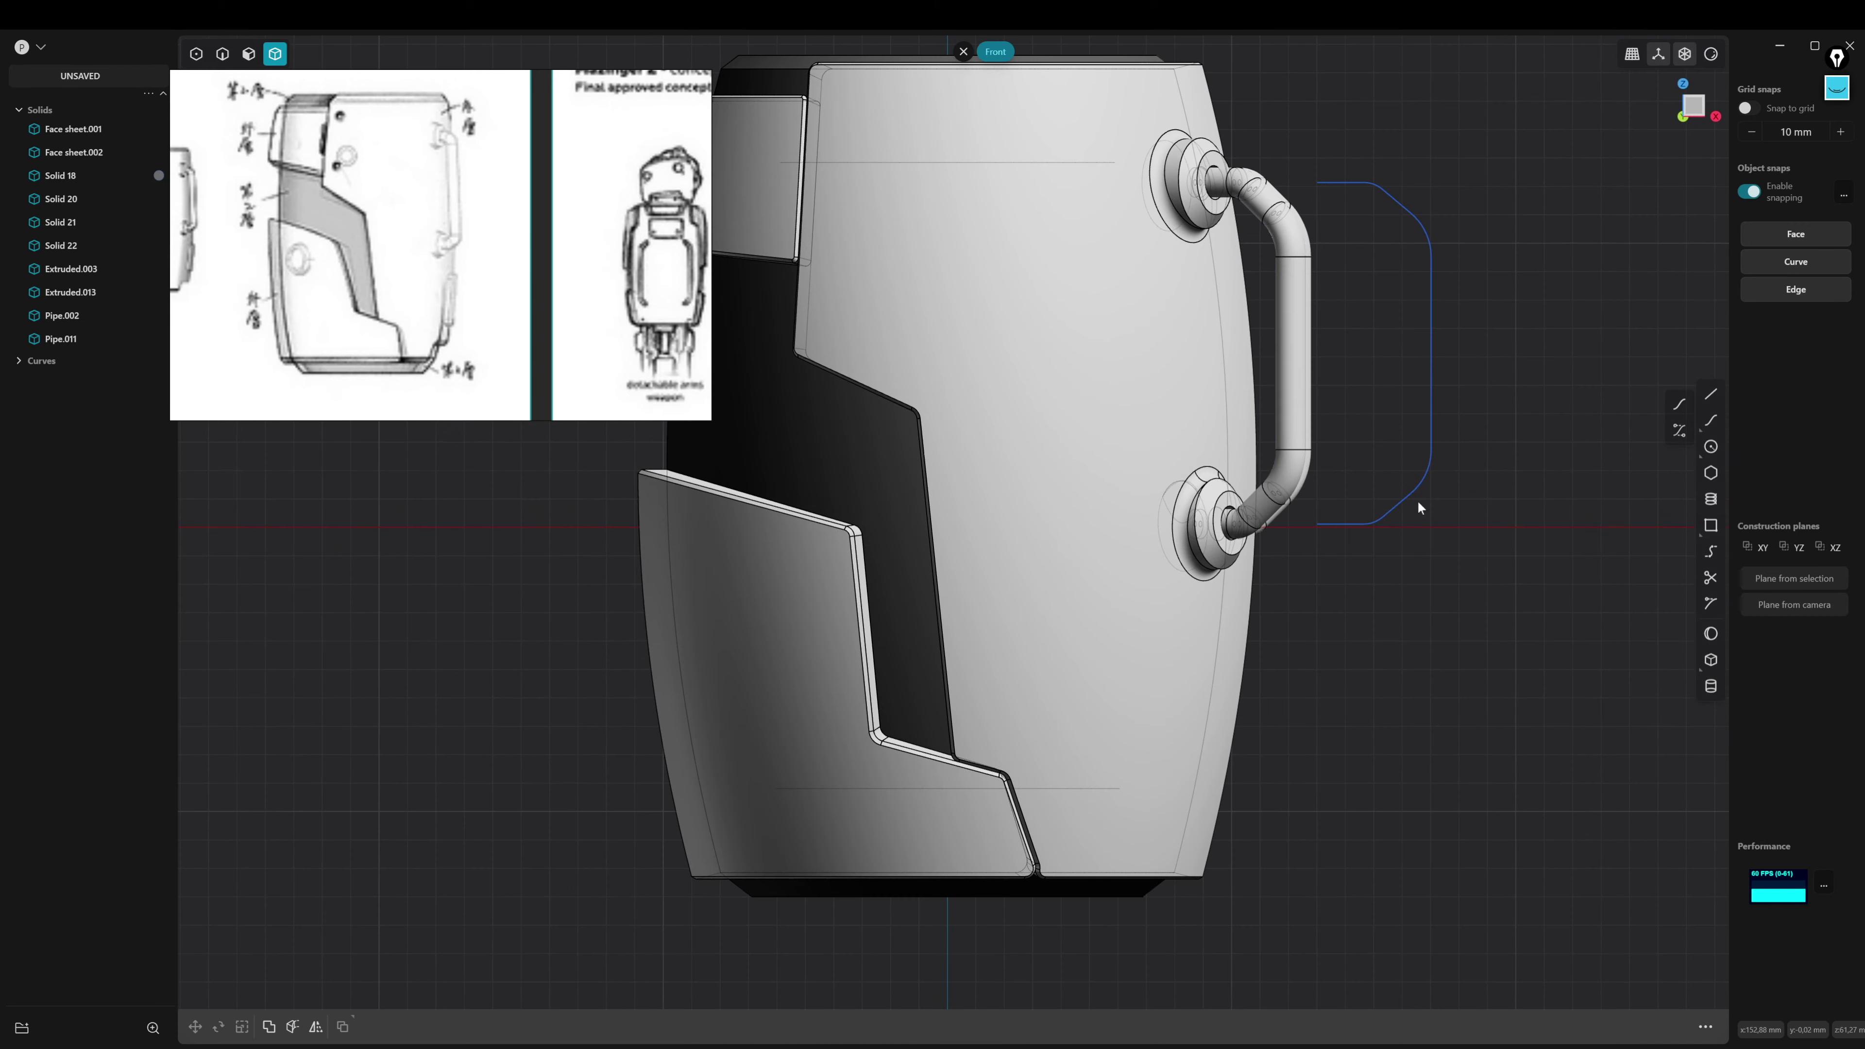
Zoom in, select the handle pipe, and orbit around it
{"action": "scroll", "coordinate": [1107, 533], "scroll_direction": "up", "scroll_amount": 5}
{"action": "scroll", "coordinate": [1117, 562], "scroll_direction": "up", "scroll_amount": 3}
{"action": "scroll", "coordinate": [1116, 536], "scroll_direction": "up", "scroll_amount": 2}
{"action": "left_click", "coordinate": [1116, 529]}
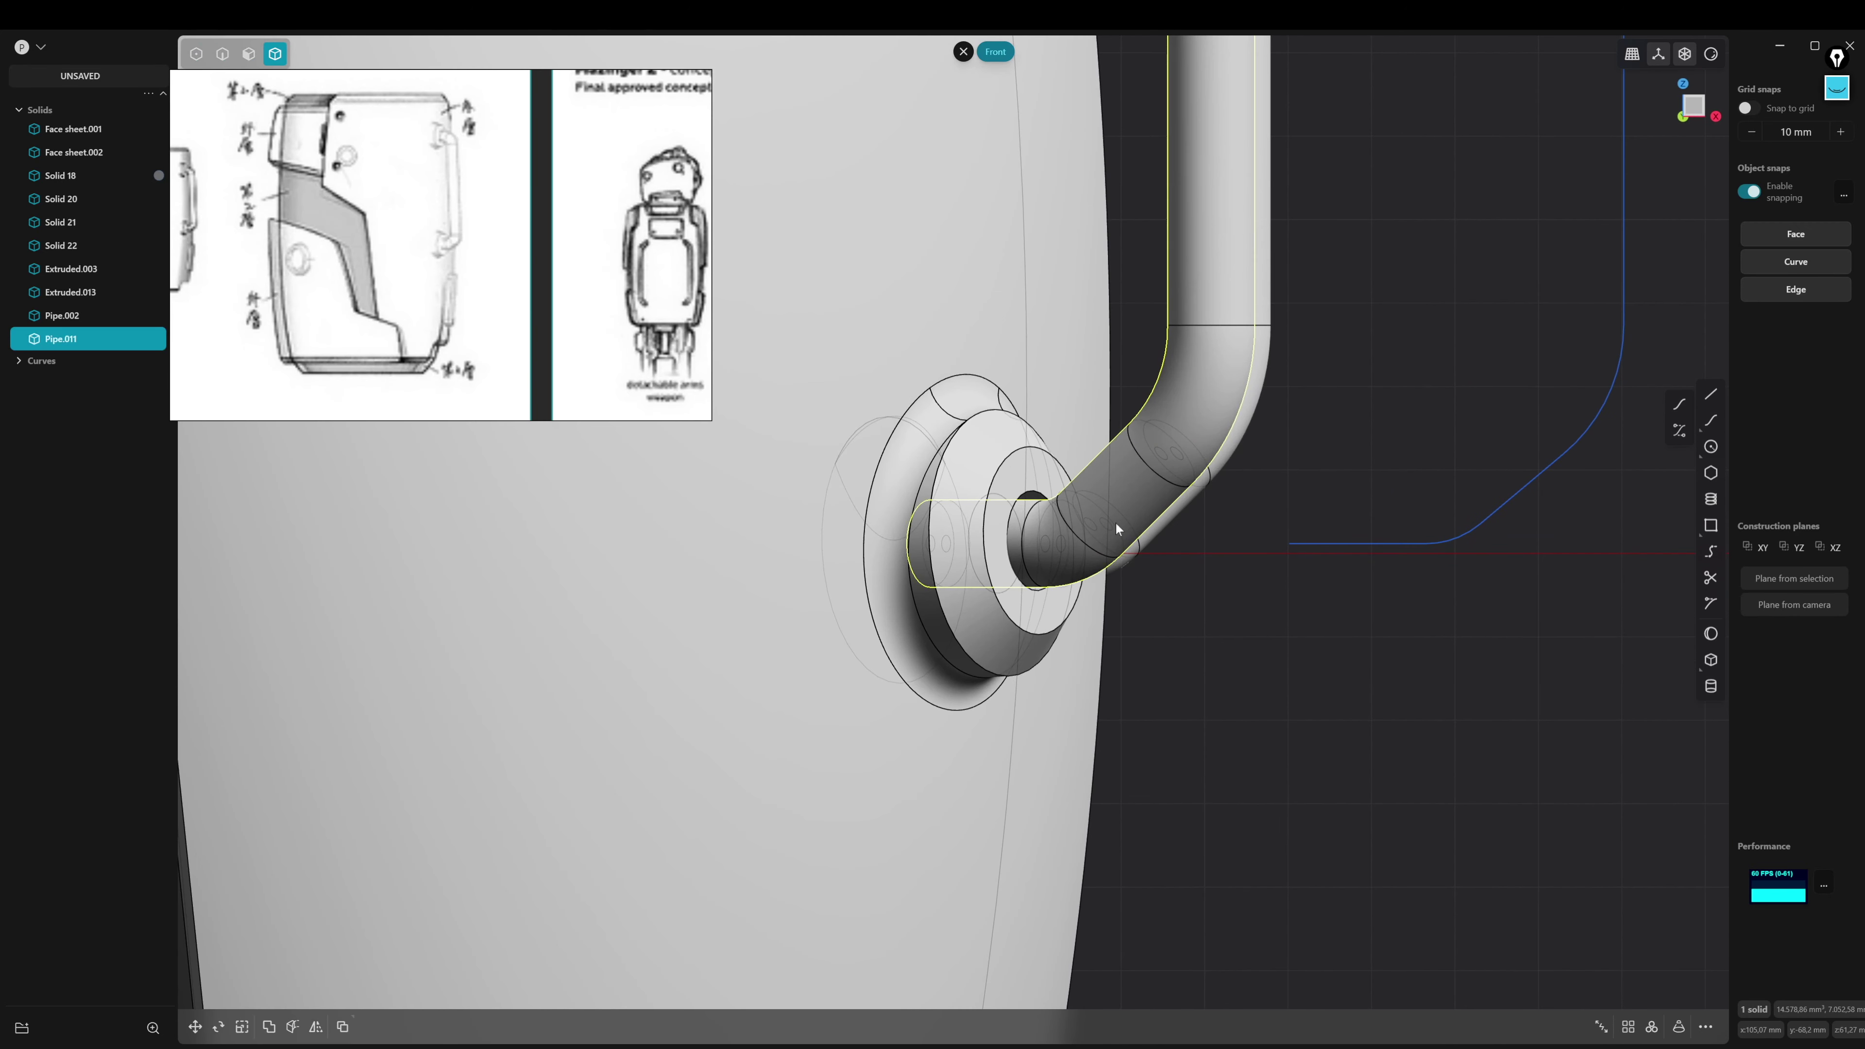
{"action": "key", "text": "g"}
{"action": "key", "text": "Escape"}
{"action": "mouse_move", "coordinate": [1117, 523]}
{"action": "middle_mouse_down"}
{"action": "mouse_move", "coordinate": [1129, 507]}
{"action": "mouse_move", "coordinate": [1152, 543]}
{"action": "mouse_move", "coordinate": [1060, 656]}
{"action": "mouse_move", "coordinate": [1112, 576]}
{"action": "middle_mouse_up"}
Select all the pipe's faces and offset them outward by about 0.58 mm
{"action": "key", "text": "3"}
{"action": "left_click", "coordinate": [1102, 443]}
{"action": "key", "text": "o"}
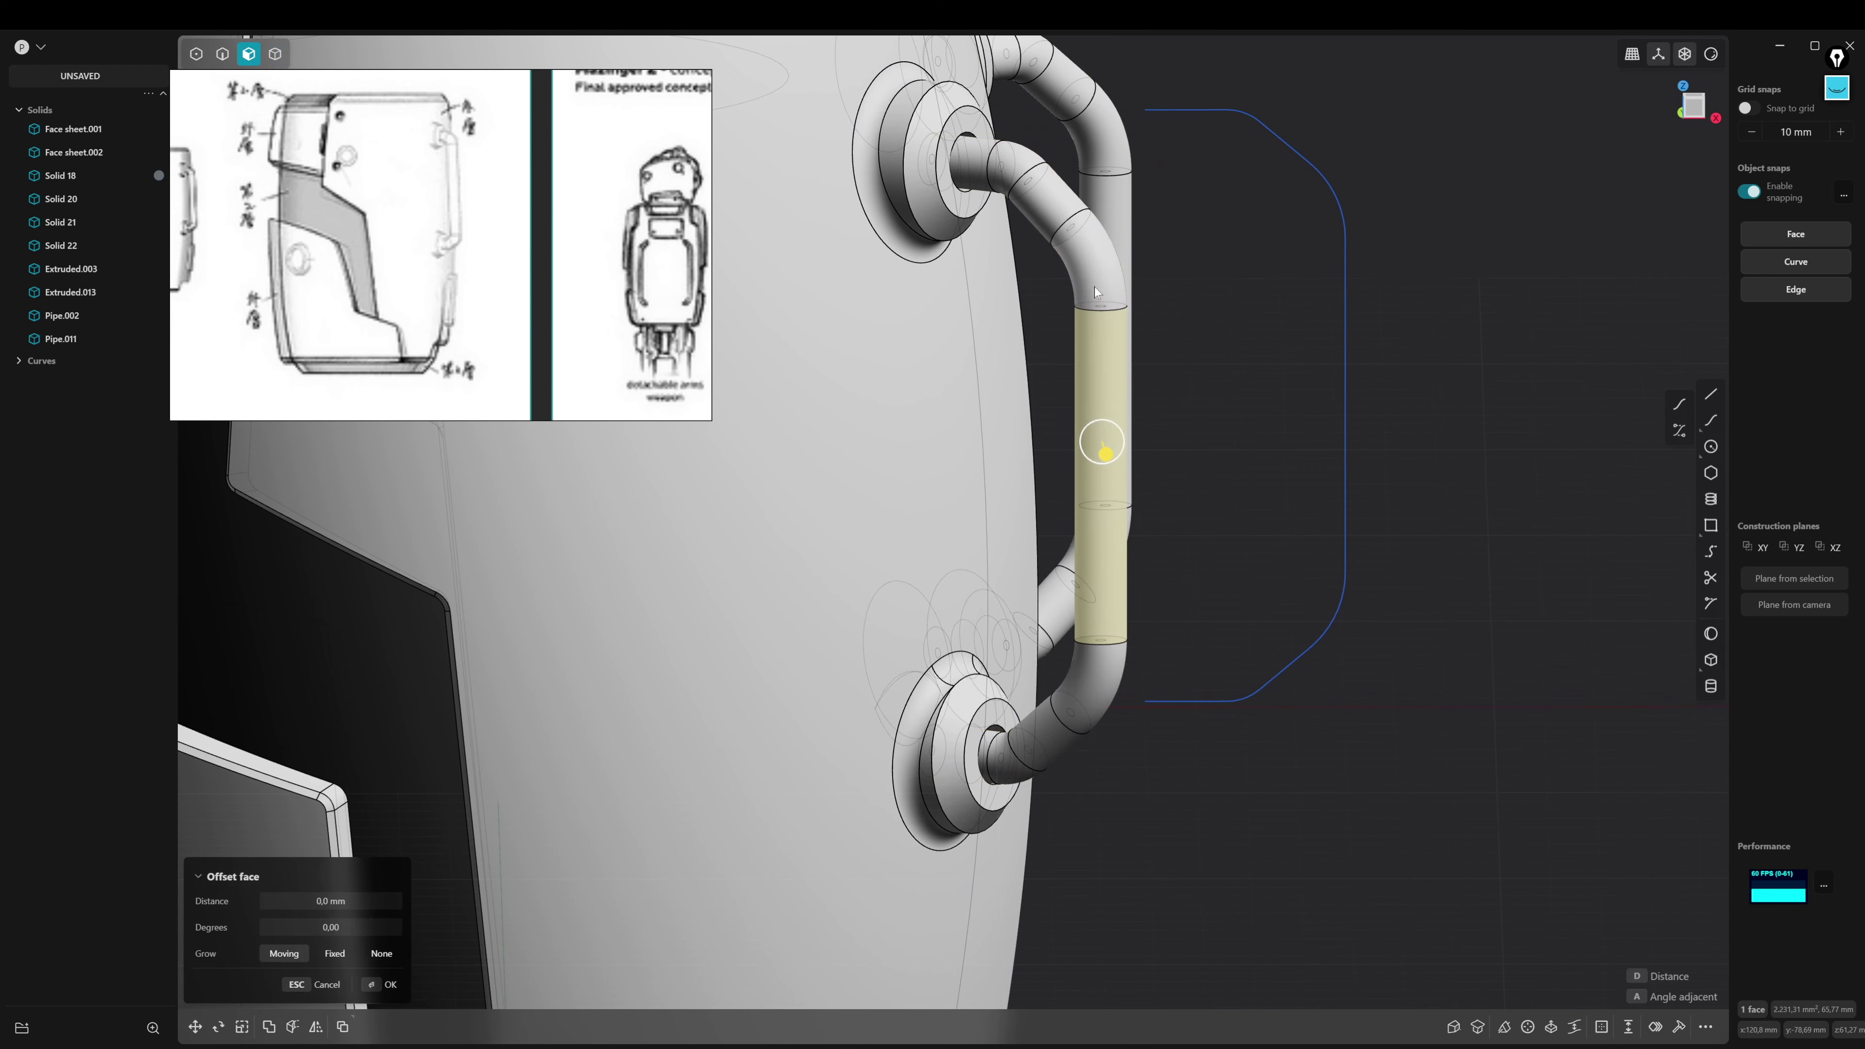
{"action": "mouse_move", "coordinate": [1095, 290]}
{"action": "left_mouse_down"}
{"action": "mouse_move", "coordinate": [1098, 156]}
{"action": "mouse_move", "coordinate": [970, 160]}
{"action": "mouse_move", "coordinate": [1075, 735]}
{"action": "mouse_move", "coordinate": [988, 764]}
{"action": "left_mouse_up"}
{"action": "mouse_move", "coordinate": [1088, 424]}
{"action": "middle_mouse_down"}
{"action": "mouse_move", "coordinate": [1077, 554]}
{"action": "mouse_move", "coordinate": [976, 675]}
{"action": "middle_mouse_up"}
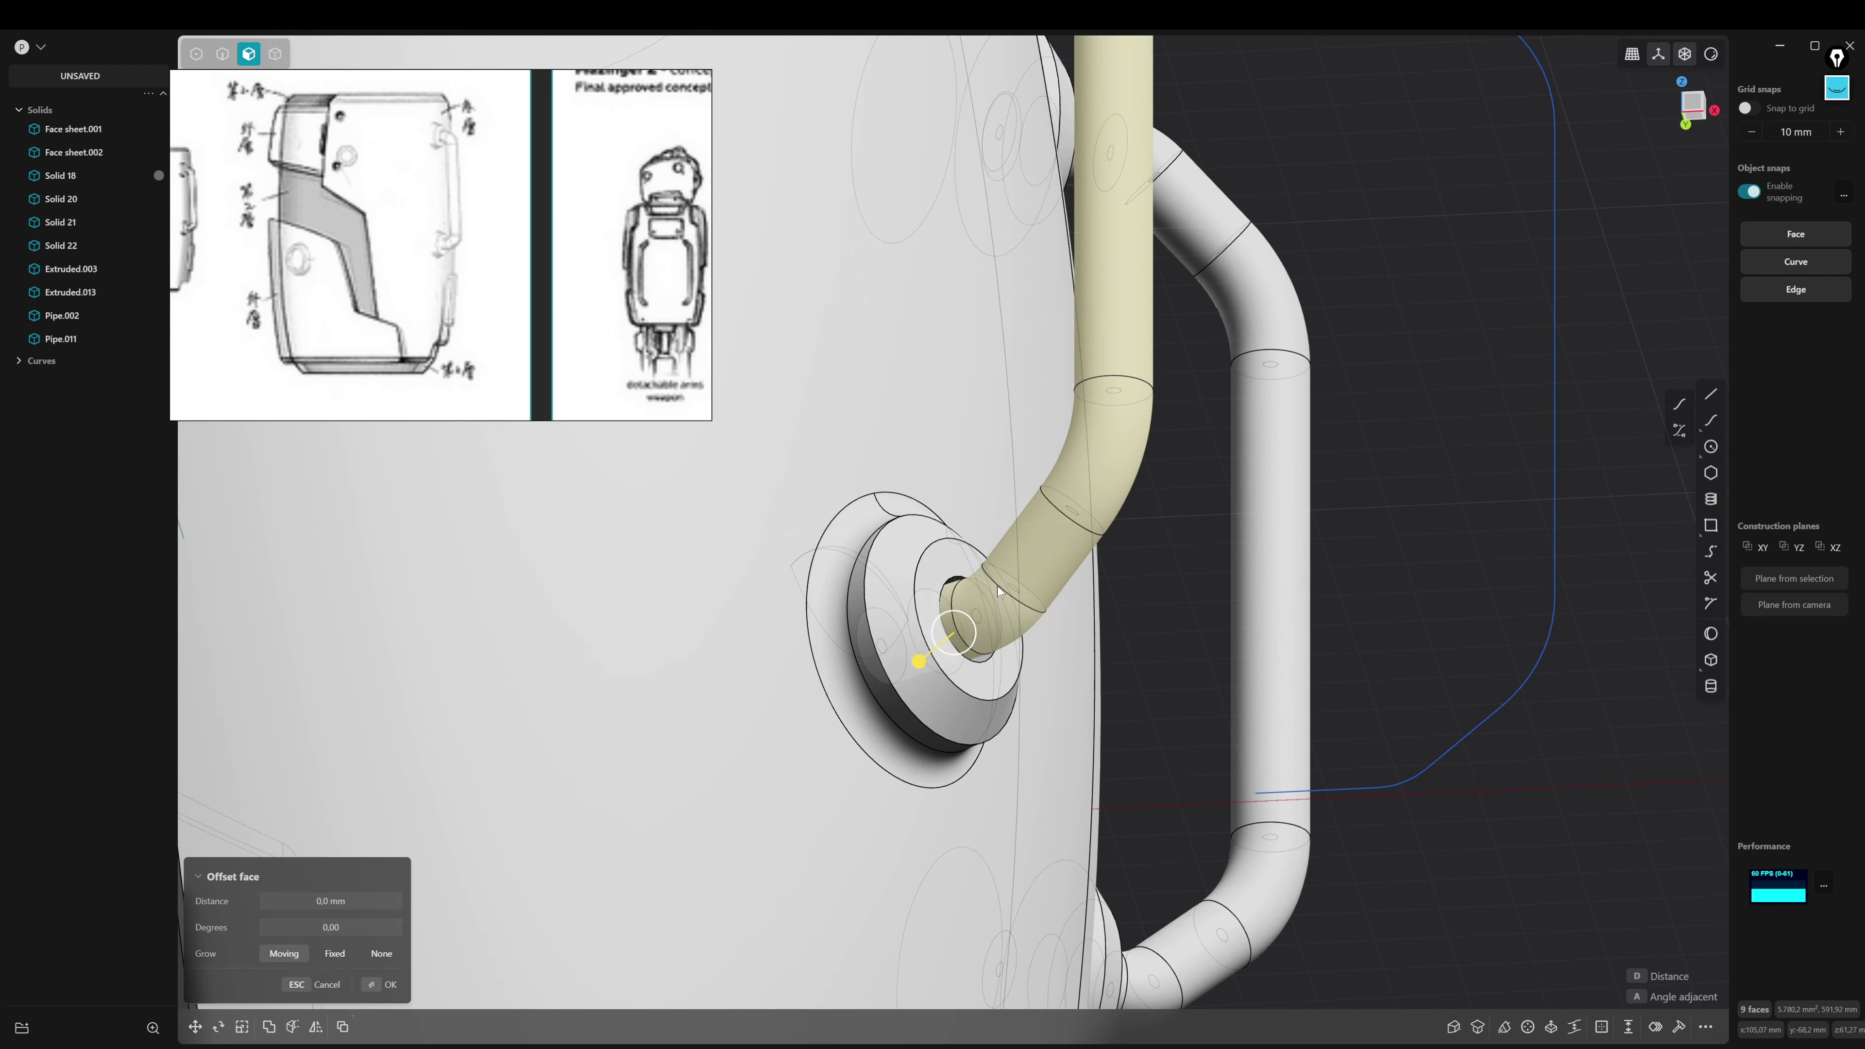
{"action": "mouse_move", "coordinate": [997, 586]}
{"action": "middle_mouse_down"}
{"action": "mouse_move", "coordinate": [1020, 451]}
{"action": "mouse_move", "coordinate": [1012, 610]}
{"action": "mouse_move", "coordinate": [1118, 704]}
{"action": "mouse_move", "coordinate": [1017, 682]}
{"action": "mouse_move", "coordinate": [971, 709]}
{"action": "middle_mouse_up"}
{"action": "left_click_drag", "start_coordinate": [967, 717], "coordinate": [959, 717]}
{"action": "mouse_move", "coordinate": [1028, 625]}
{"action": "middle_mouse_down"}
{"action": "mouse_move", "coordinate": [1201, 572]}
{"action": "mouse_move", "coordinate": [1186, 634]}
{"action": "mouse_move", "coordinate": [1304, 554]}
{"action": "mouse_move", "coordinate": [1115, 727]}
{"action": "middle_mouse_up"}
{"action": "key", "text": "Return"}
Move the pipe faces slightly along Z to centre the ends in the bosses
{"action": "key", "text": "g"}
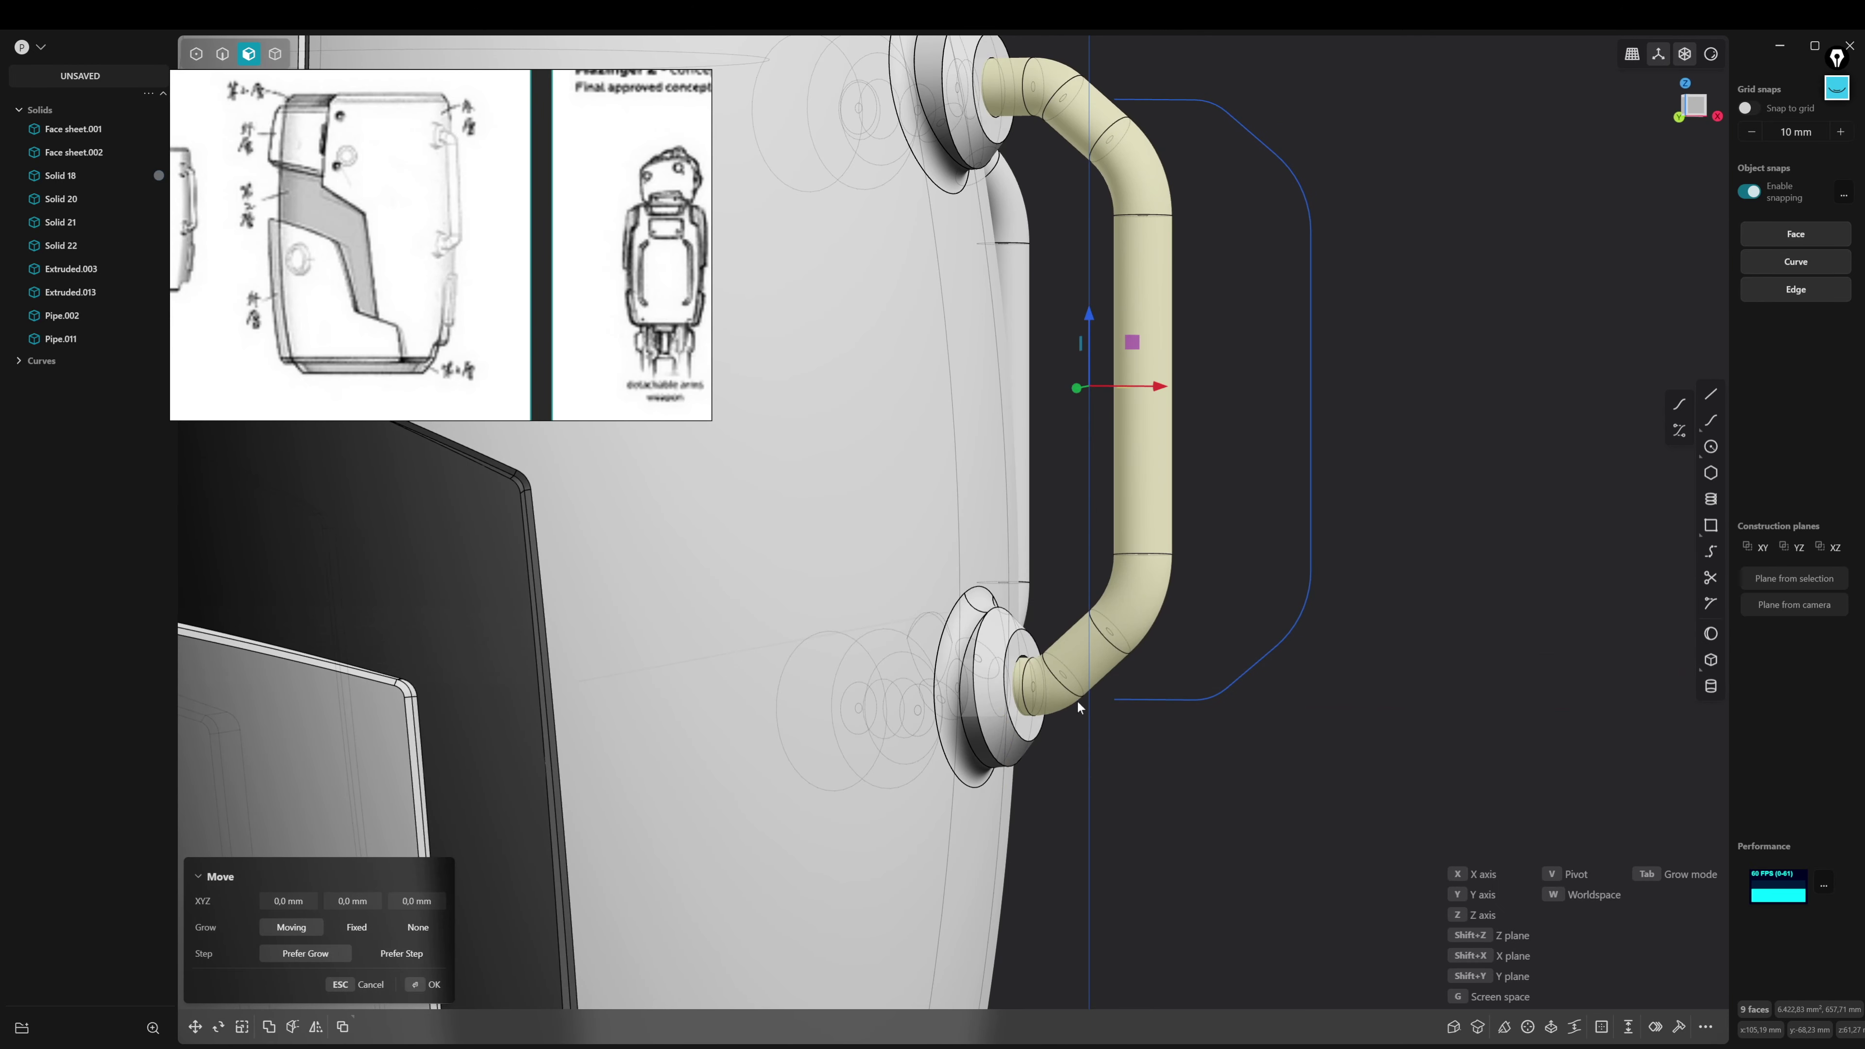
{"action": "mouse_move", "coordinate": [1089, 699]}
{"action": "middle_mouse_down"}
{"action": "mouse_move", "coordinate": [892, 654]}
{"action": "mouse_move", "coordinate": [1136, 717]}
{"action": "middle_mouse_up"}
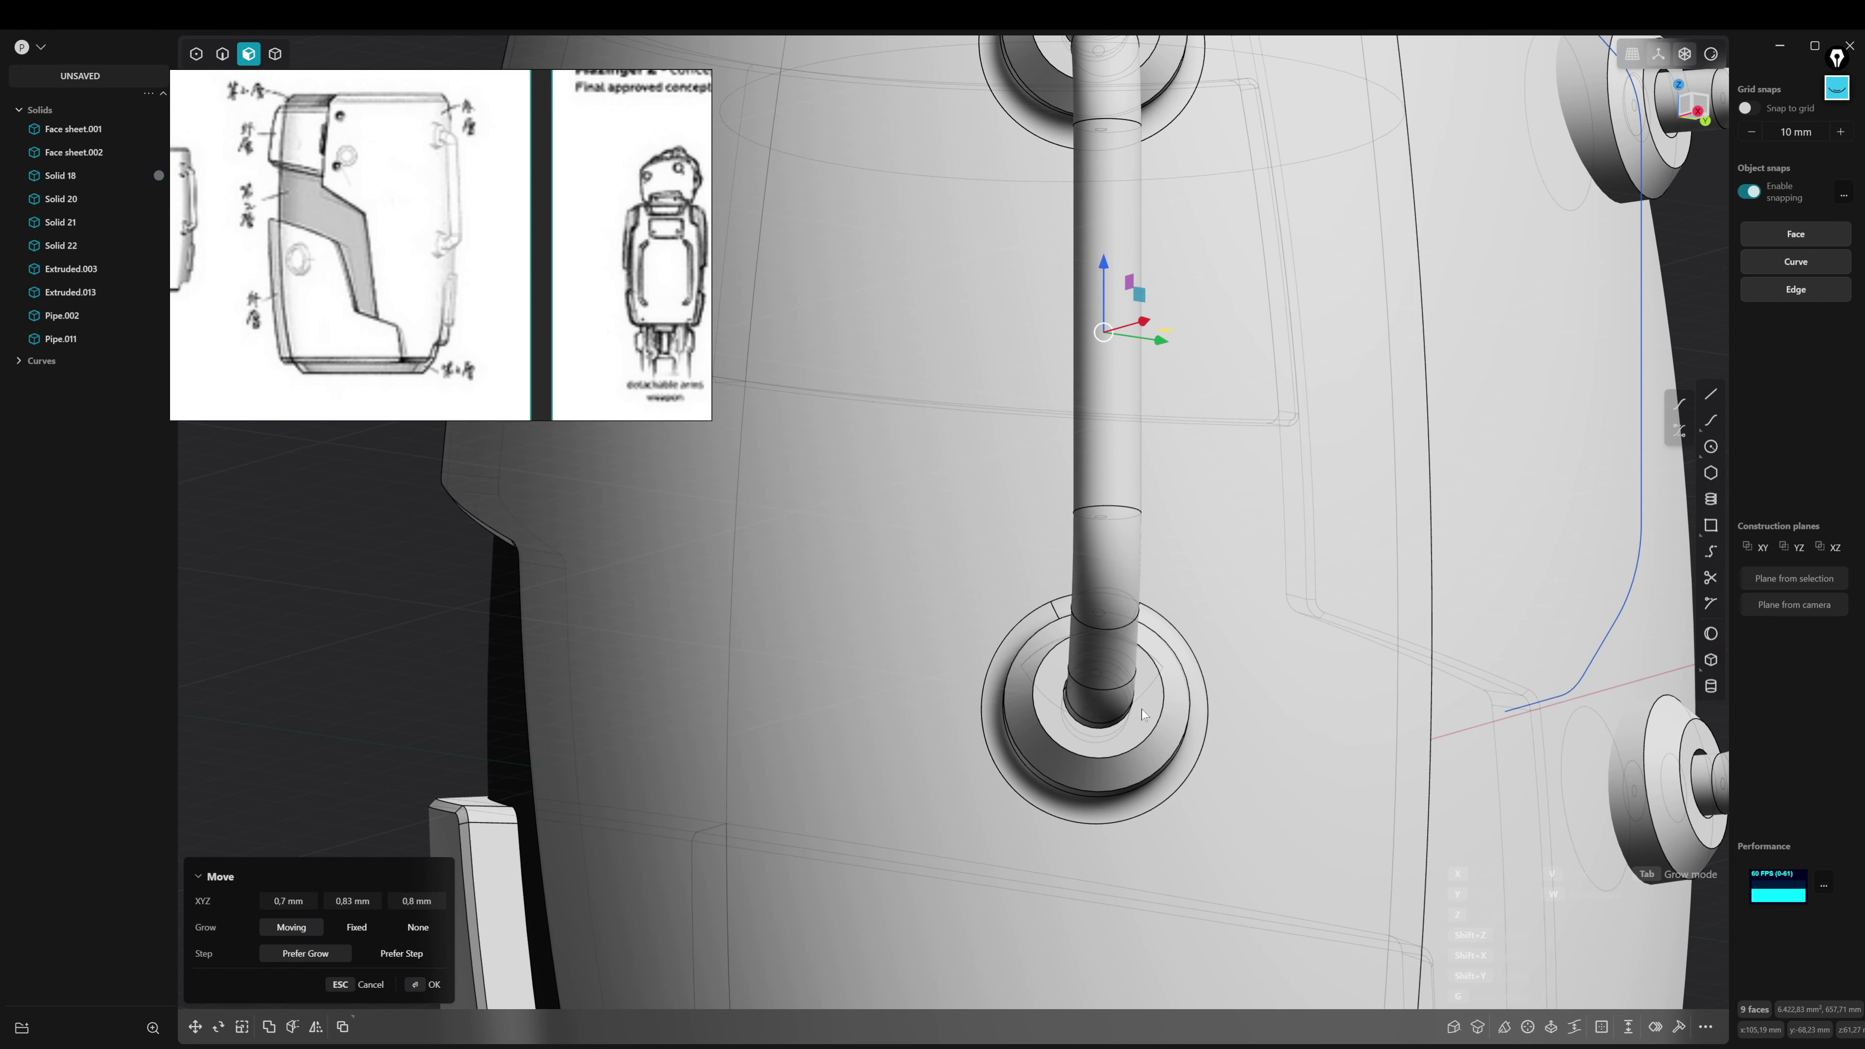
{"action": "mouse_move", "coordinate": [1144, 709]}
{"action": "middle_mouse_down"}
{"action": "mouse_move", "coordinate": [1180, 586]}
{"action": "mouse_move", "coordinate": [1158, 617]}
{"action": "middle_mouse_up"}
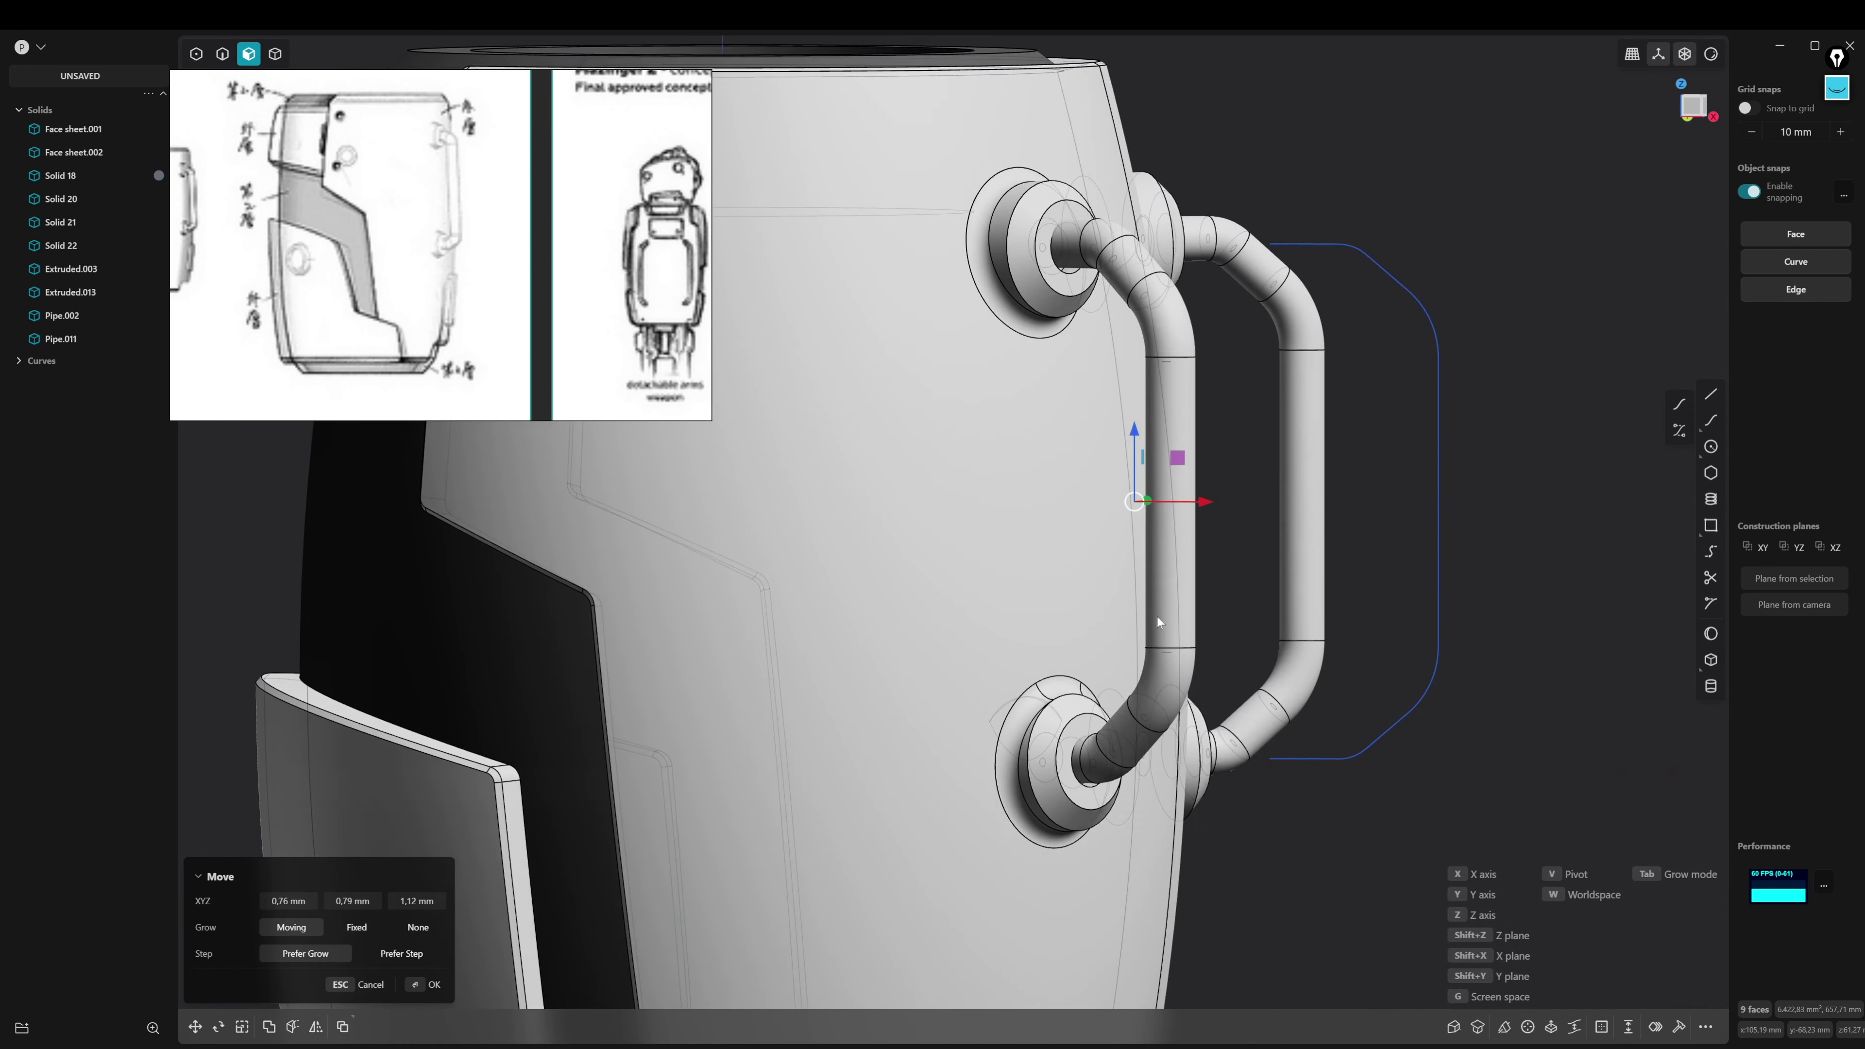
{"action": "scroll", "coordinate": [1027, 431], "scroll_direction": "up", "scroll_amount": 3}
{"action": "left_click_drag", "start_coordinate": [1044, 332], "coordinate": [1060, 373]}
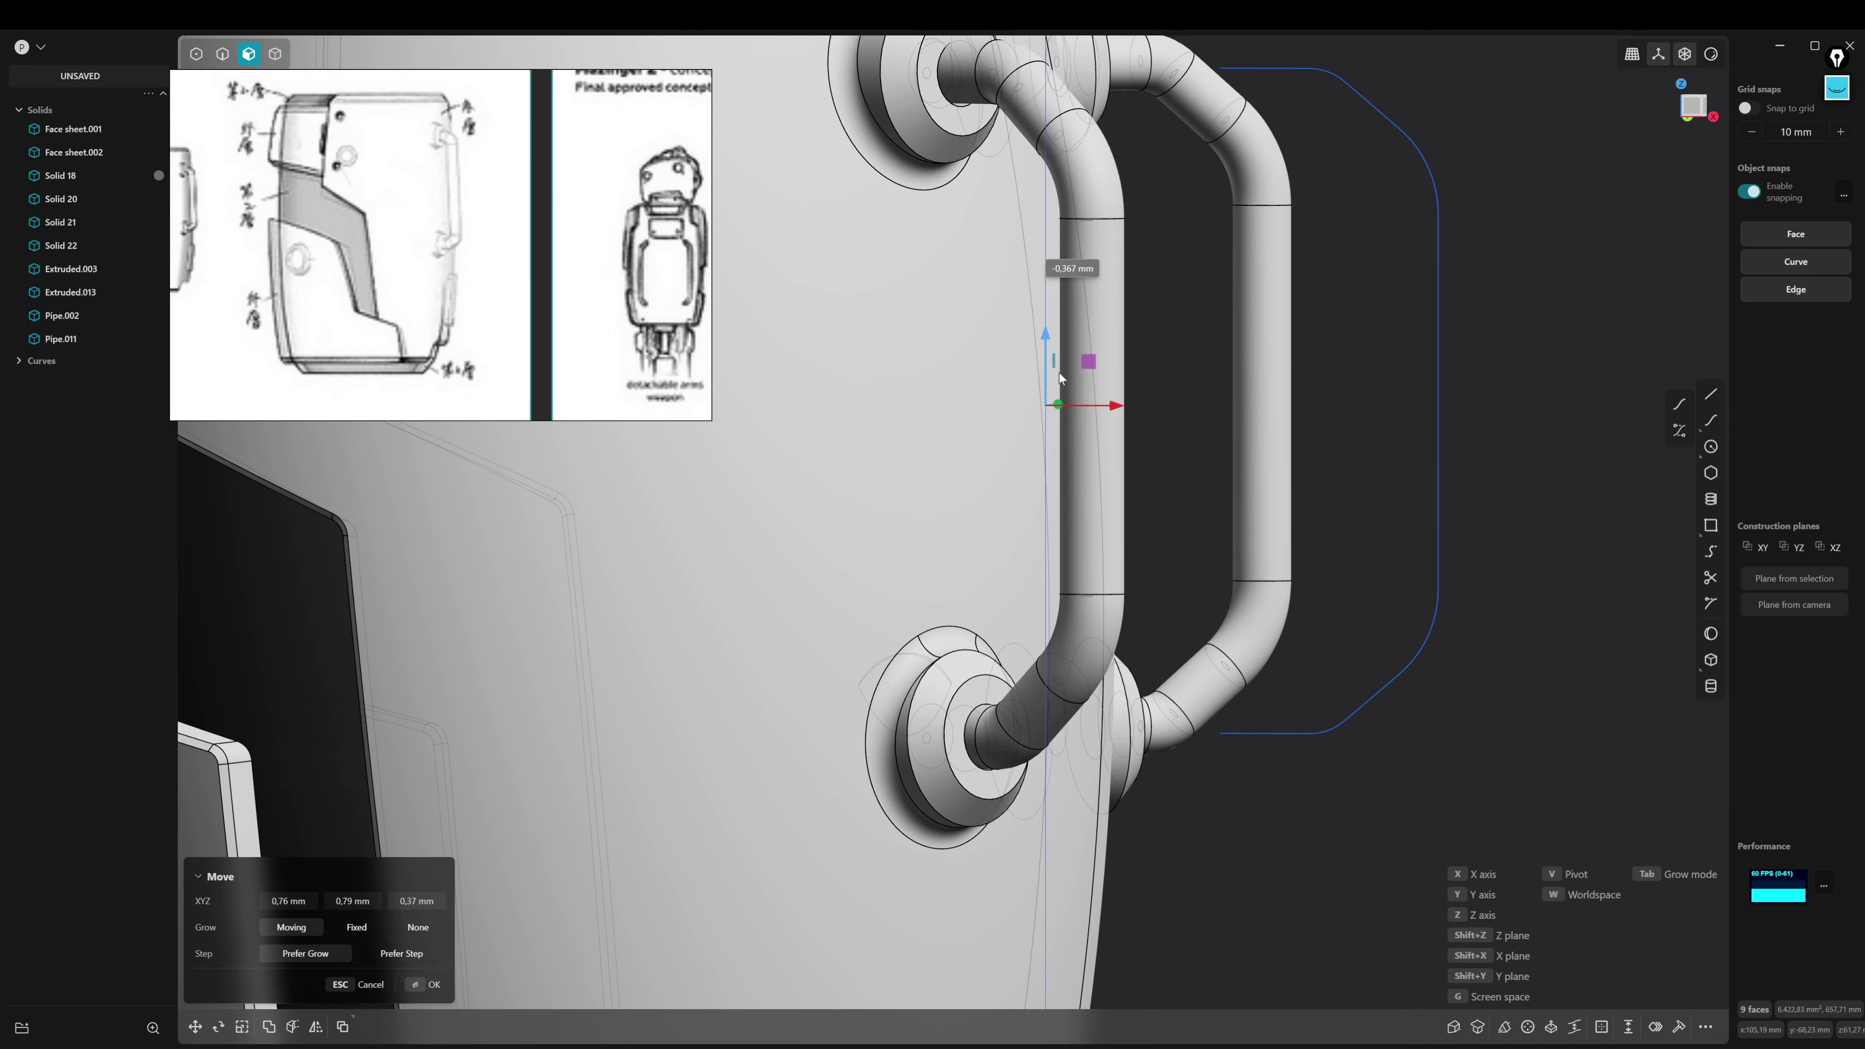
{"action": "mouse_move", "coordinate": [1060, 373]}
{"action": "middle_mouse_down"}
{"action": "mouse_move", "coordinate": [1020, 518]}
{"action": "mouse_move", "coordinate": [1111, 481]}
{"action": "mouse_move", "coordinate": [1028, 529]}
{"action": "middle_mouse_up"}
{"action": "scroll", "coordinate": [968, 565], "scroll_direction": "up", "scroll_amount": 3}
{"action": "left_click_drag", "start_coordinate": [1003, 533], "coordinate": [1000, 513]}
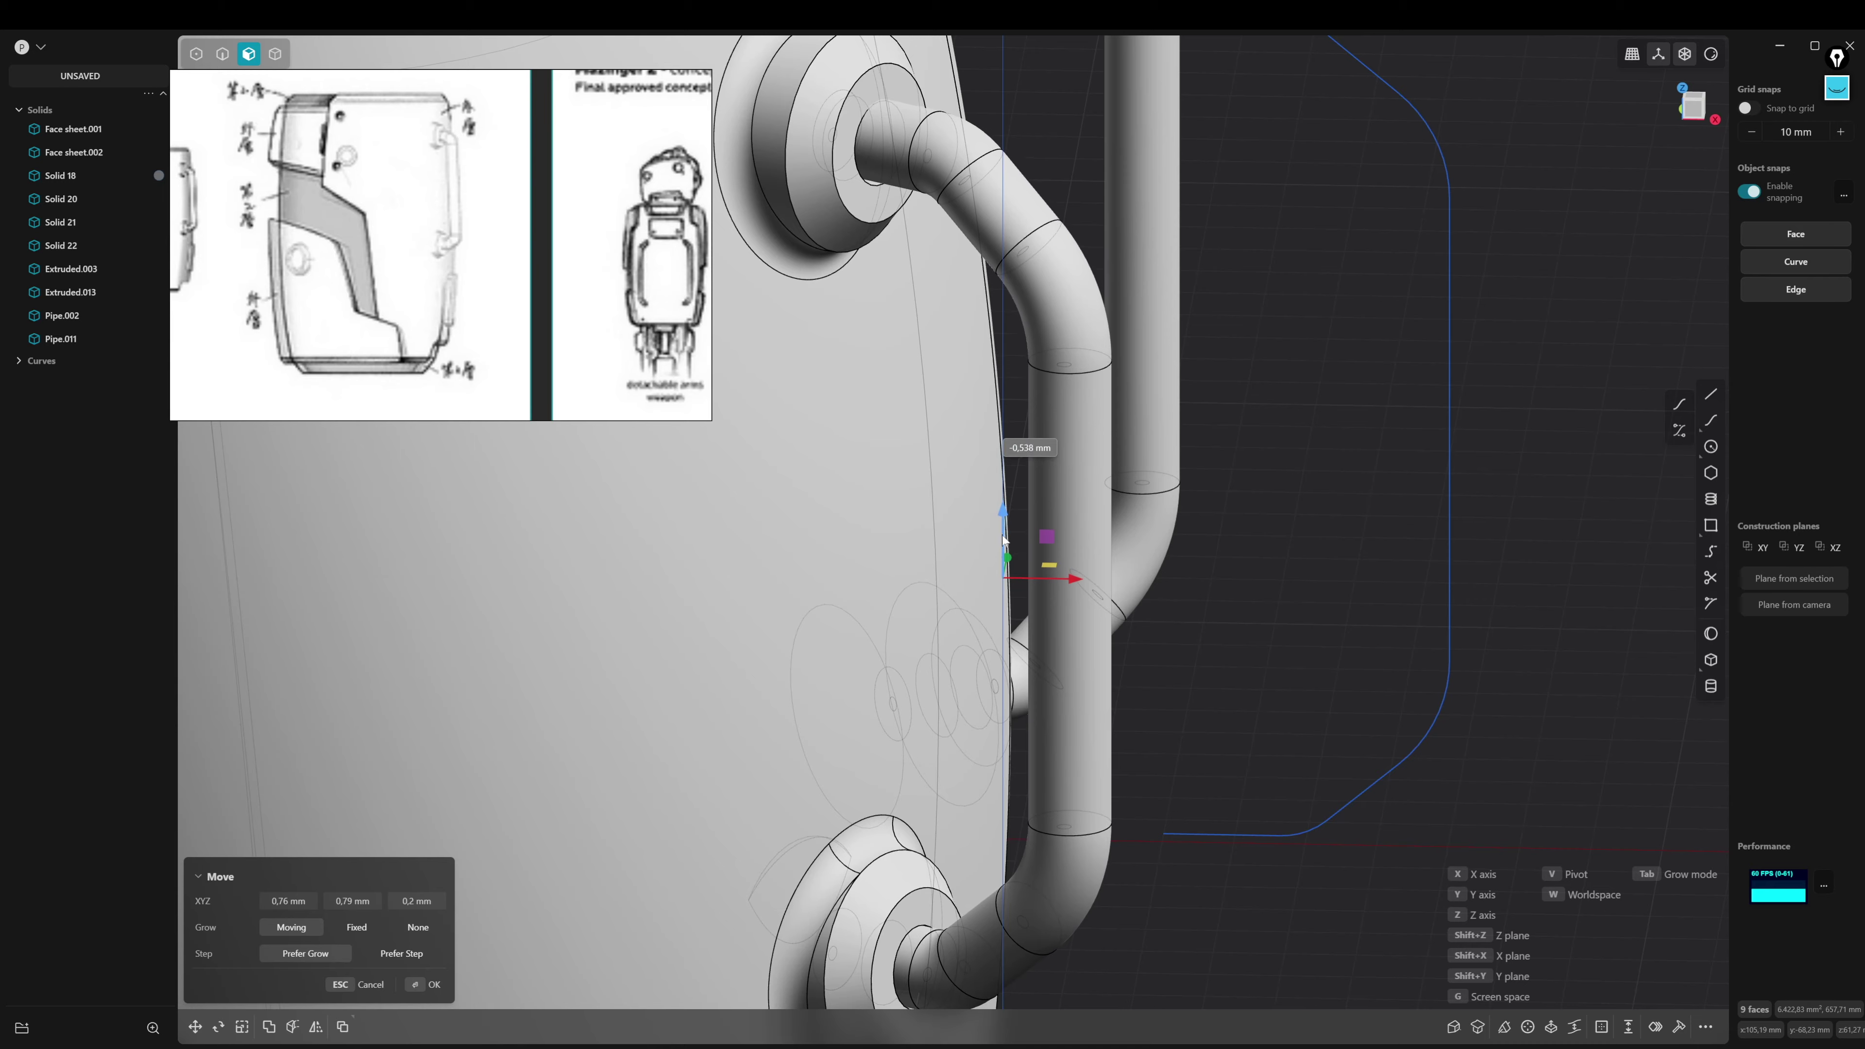
{"action": "mouse_move", "coordinate": [1000, 513]}
{"action": "middle_mouse_down"}
{"action": "mouse_move", "coordinate": [1020, 492]}
{"action": "mouse_move", "coordinate": [1042, 550]}
{"action": "middle_mouse_up"}
{"action": "key", "text": "Return"}
Reselect the pipe faces for another offset, then cancel it after checking the whole barrel
{"action": "left_click", "coordinate": [1042, 549]}
{"action": "key", "text": "o"}
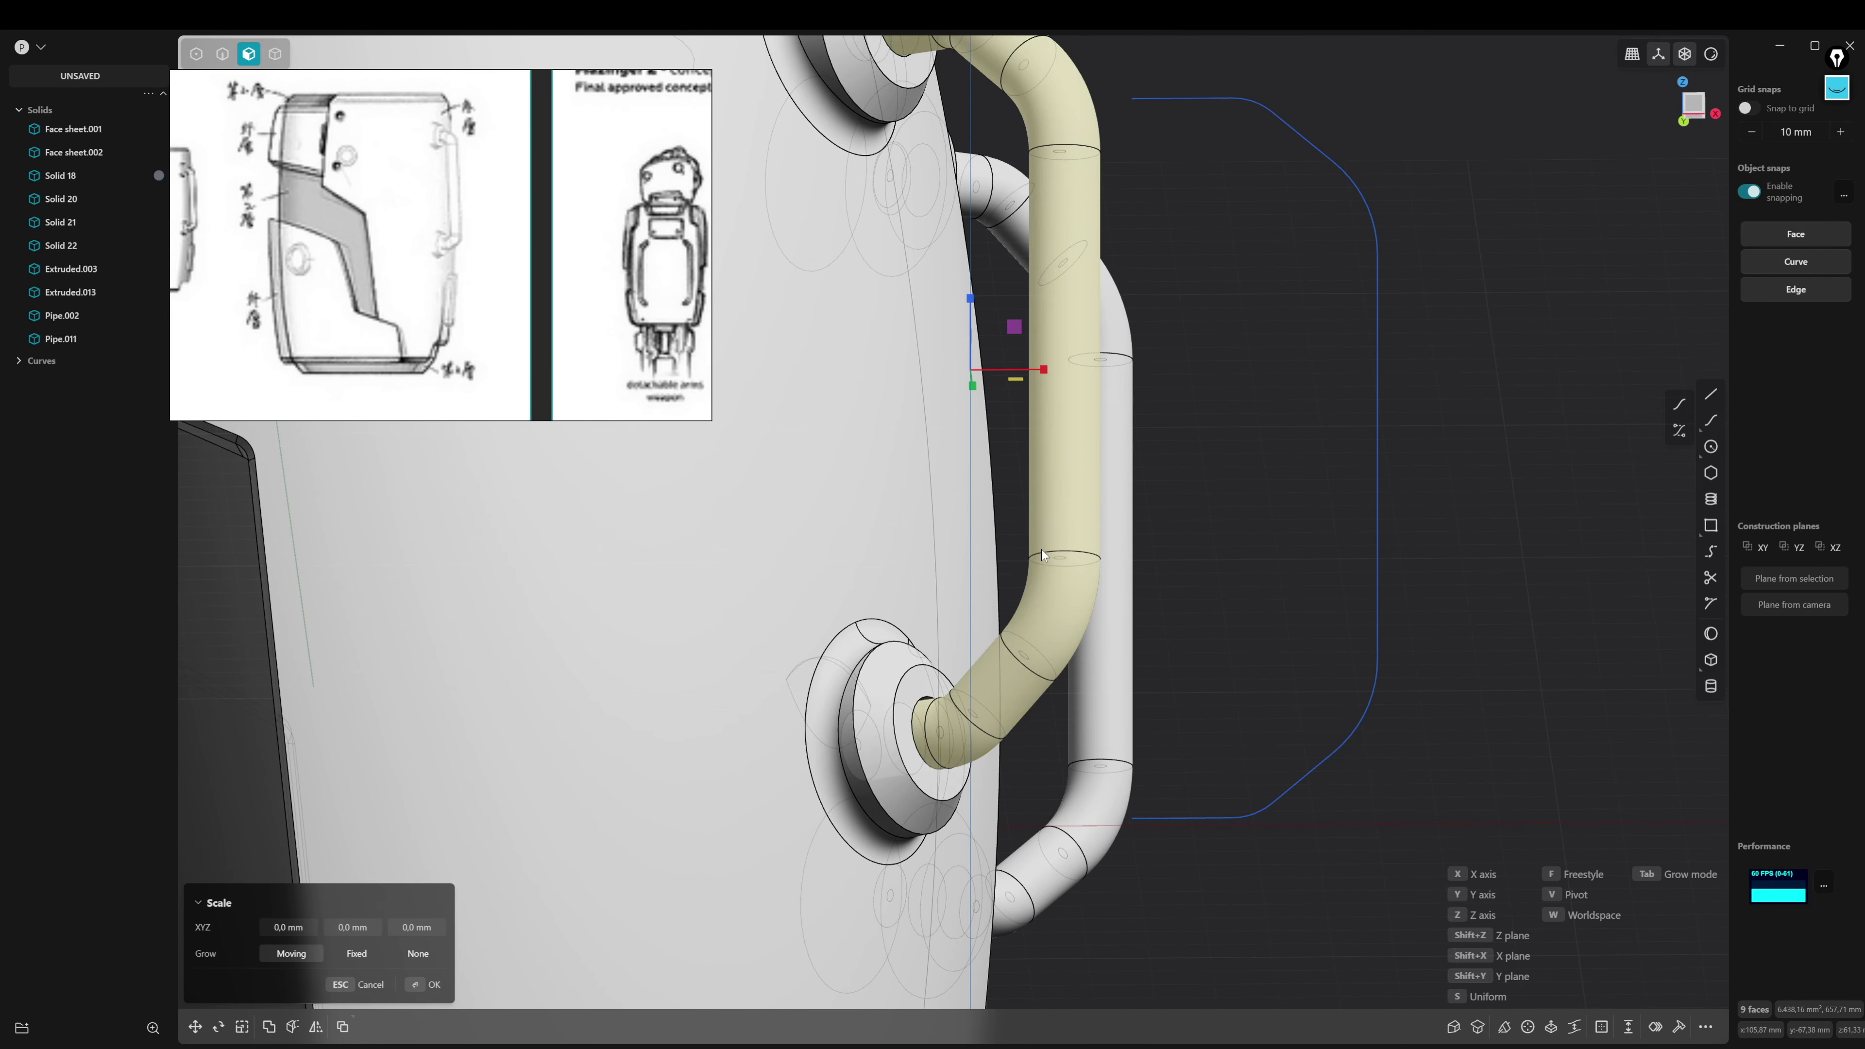
{"action": "middle_click_drag", "start_coordinate": [1329, 324], "coordinate": [1119, 584]}
{"action": "scroll", "coordinate": [1020, 528], "scroll_direction": "down", "scroll_amount": 3}
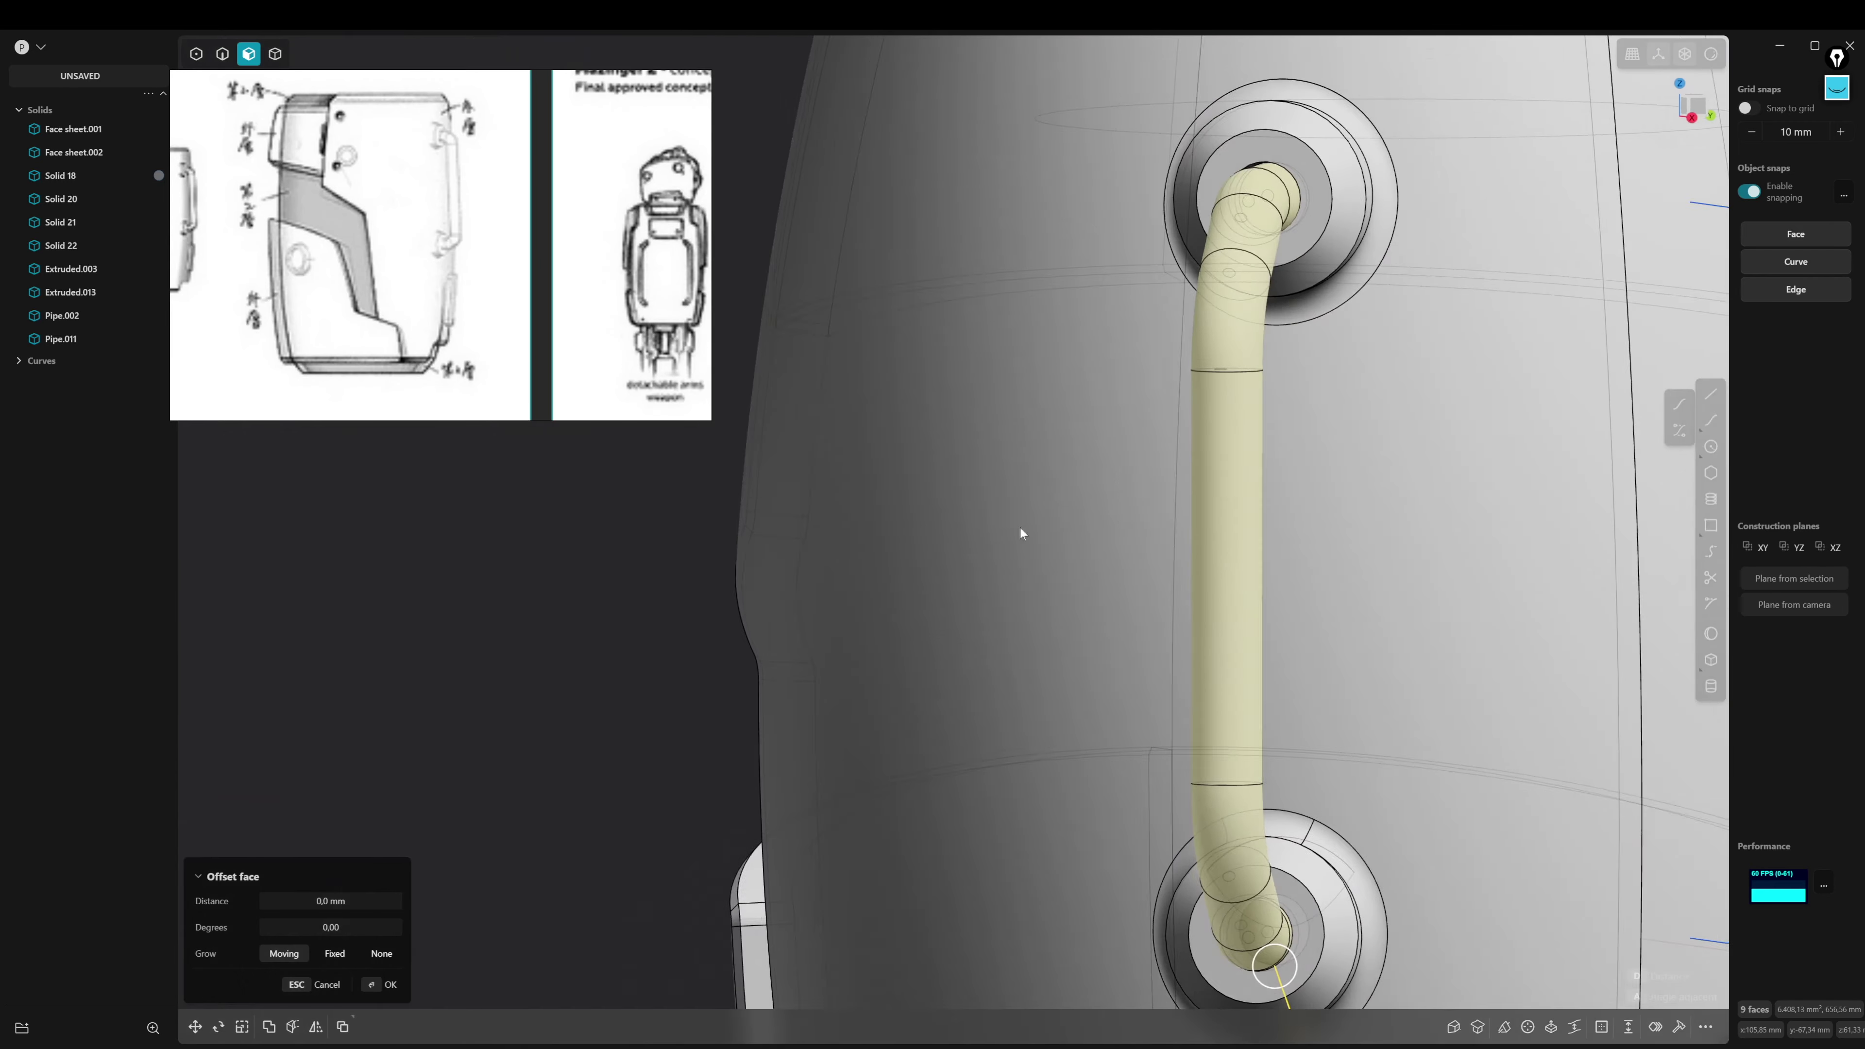
{"action": "mouse_move", "coordinate": [1020, 527]}
{"action": "middle_mouse_down"}
{"action": "mouse_move", "coordinate": [1239, 524]}
{"action": "mouse_move", "coordinate": [1358, 607]}
{"action": "mouse_move", "coordinate": [1292, 655]}
{"action": "mouse_move", "coordinate": [994, 700]}
{"action": "middle_mouse_up"}
{"action": "key", "text": "Escape"}
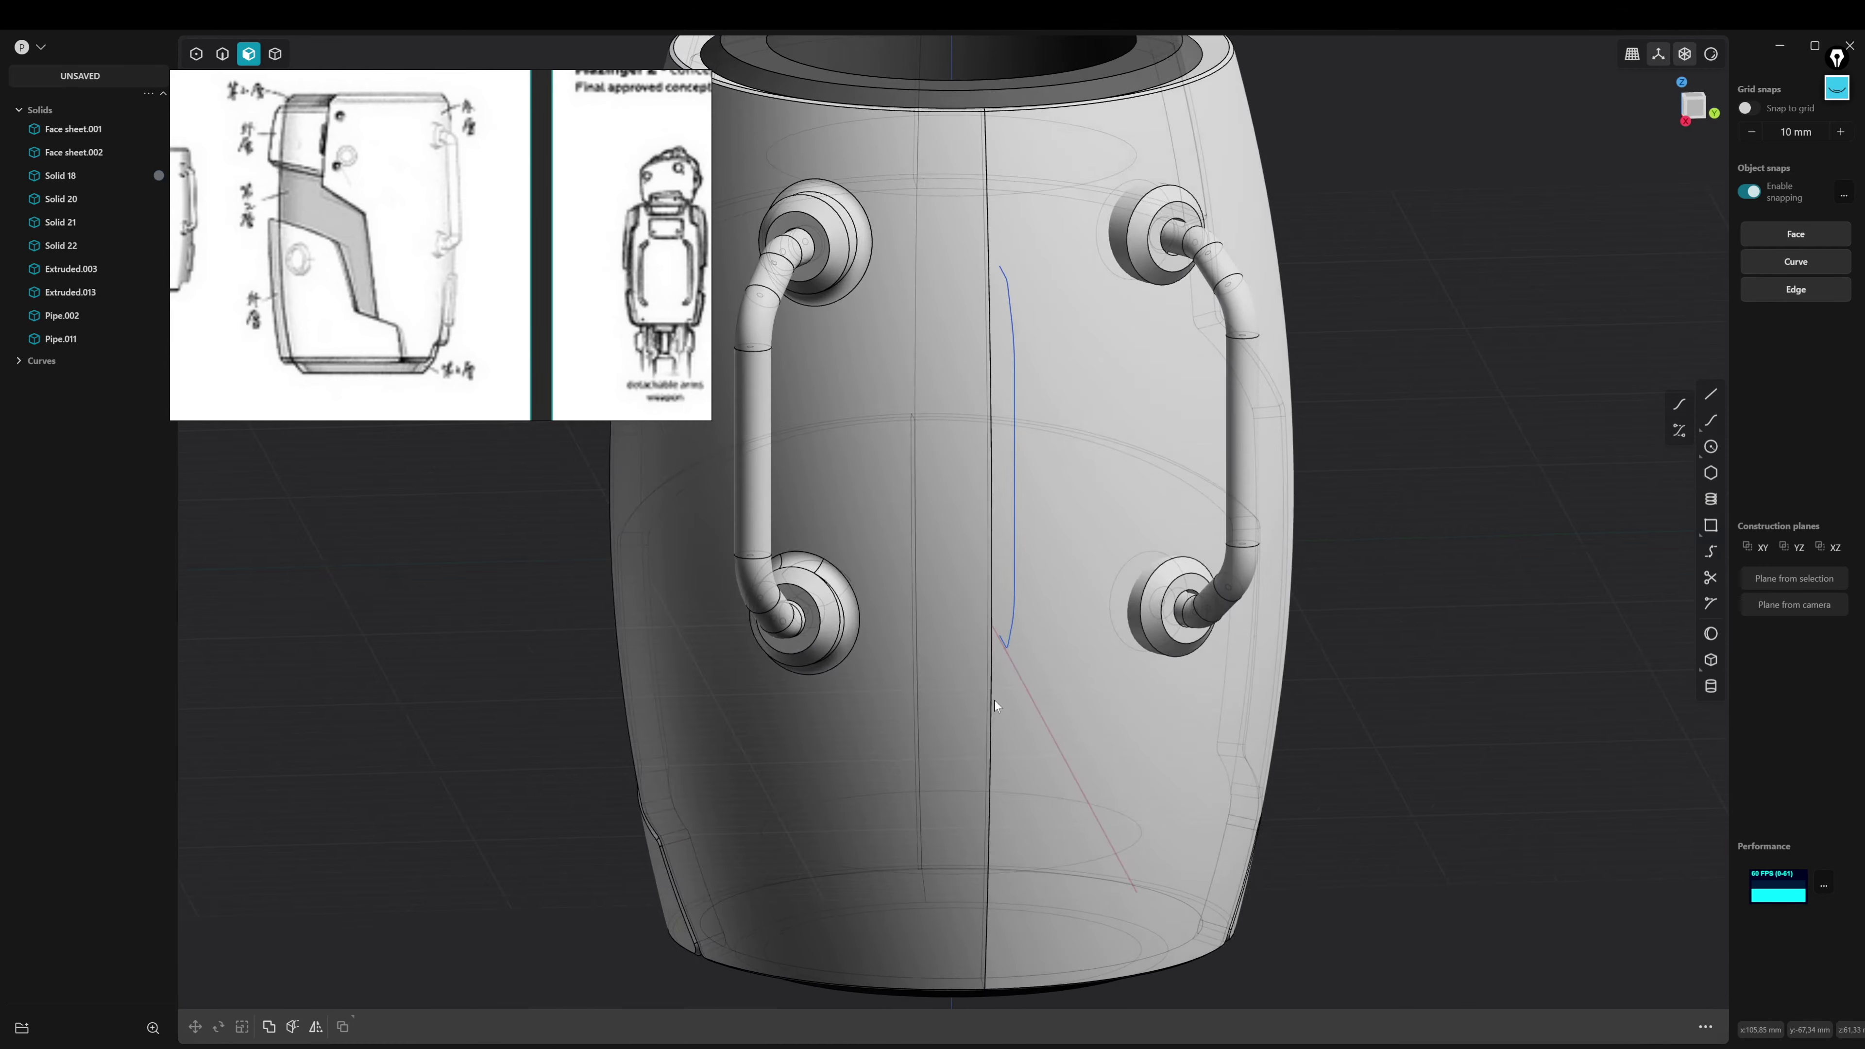
Delete the second (right) handle pipe, Pipe.002
{"action": "left_click", "coordinate": [1228, 478]}
{"action": "key", "text": "o"}
{"action": "key", "text": "Escape"}
{"action": "left_click", "coordinate": [1234, 464]}
{"action": "key", "text": "Delete"}
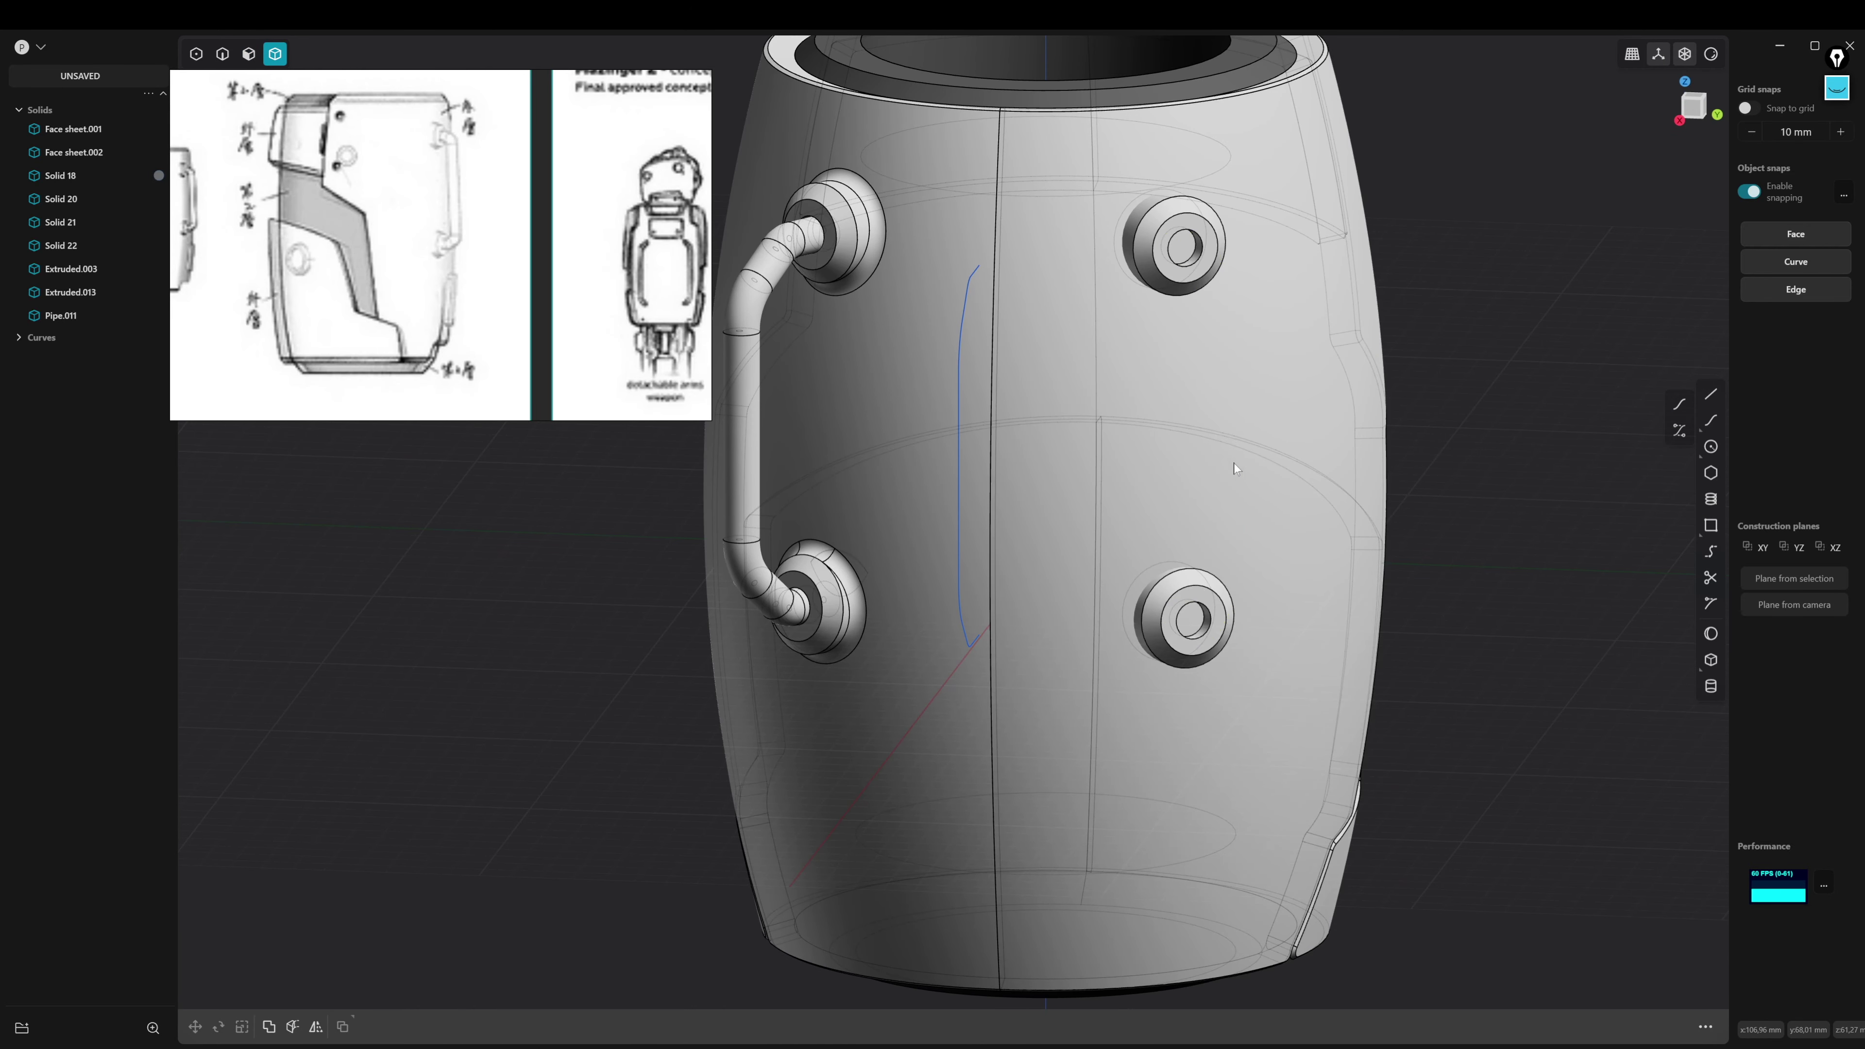
{"action": "mouse_move", "coordinate": [1234, 463]}
{"action": "middle_mouse_down"}
{"action": "mouse_move", "coordinate": [1326, 509]}
{"action": "mouse_move", "coordinate": [1291, 430]}
{"action": "mouse_move", "coordinate": [1349, 420]}
{"action": "middle_mouse_up"}
Mirror the remaining handle pipe, Pipe.011, across the X axis to replace it
{"action": "key", "text": "7"}
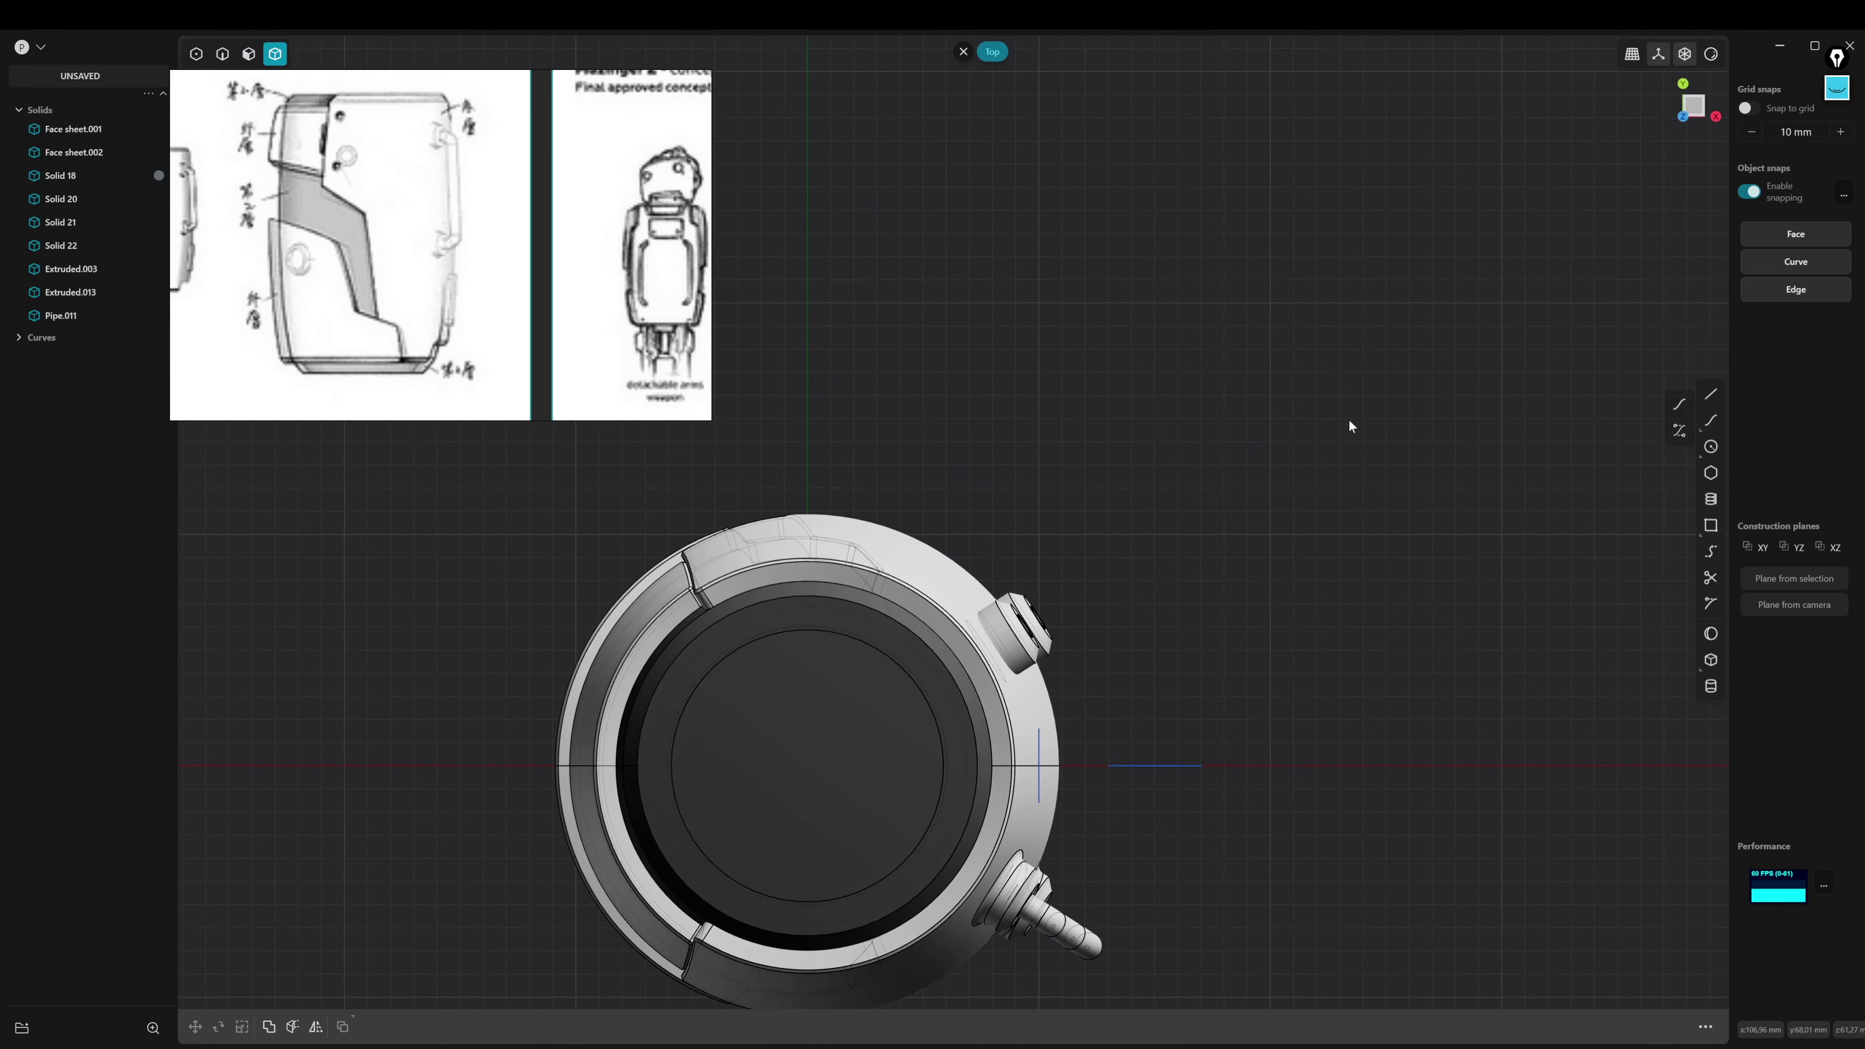
{"action": "left_click", "coordinate": [1083, 785]}
{"action": "key", "text": "alt+x"}
{"action": "key", "text": "y"}
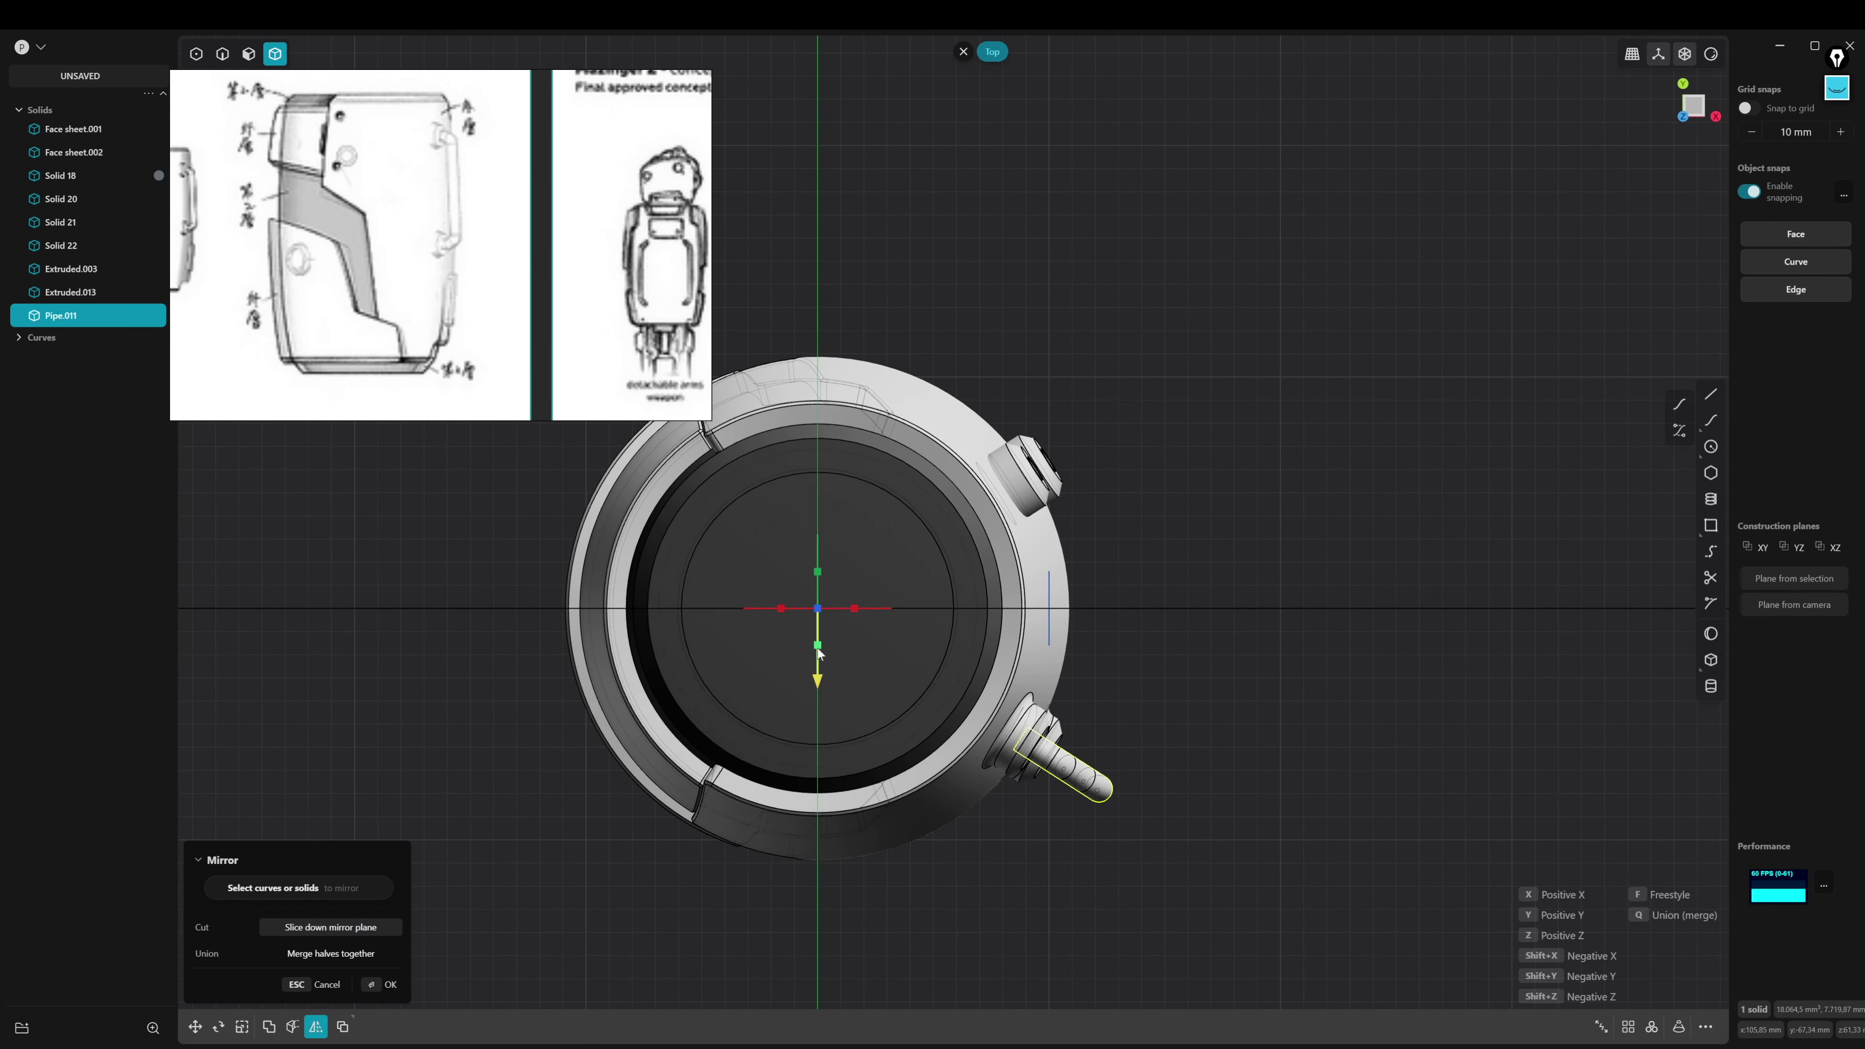
{"action": "key", "text": "Return"}
{"action": "mouse_move", "coordinate": [1354, 608]}
{"action": "middle_mouse_down"}
{"action": "mouse_move", "coordinate": [1096, 580]}
{"action": "mouse_move", "coordinate": [1120, 512]}
{"action": "middle_mouse_up"}
{"action": "key", "text": "1"}
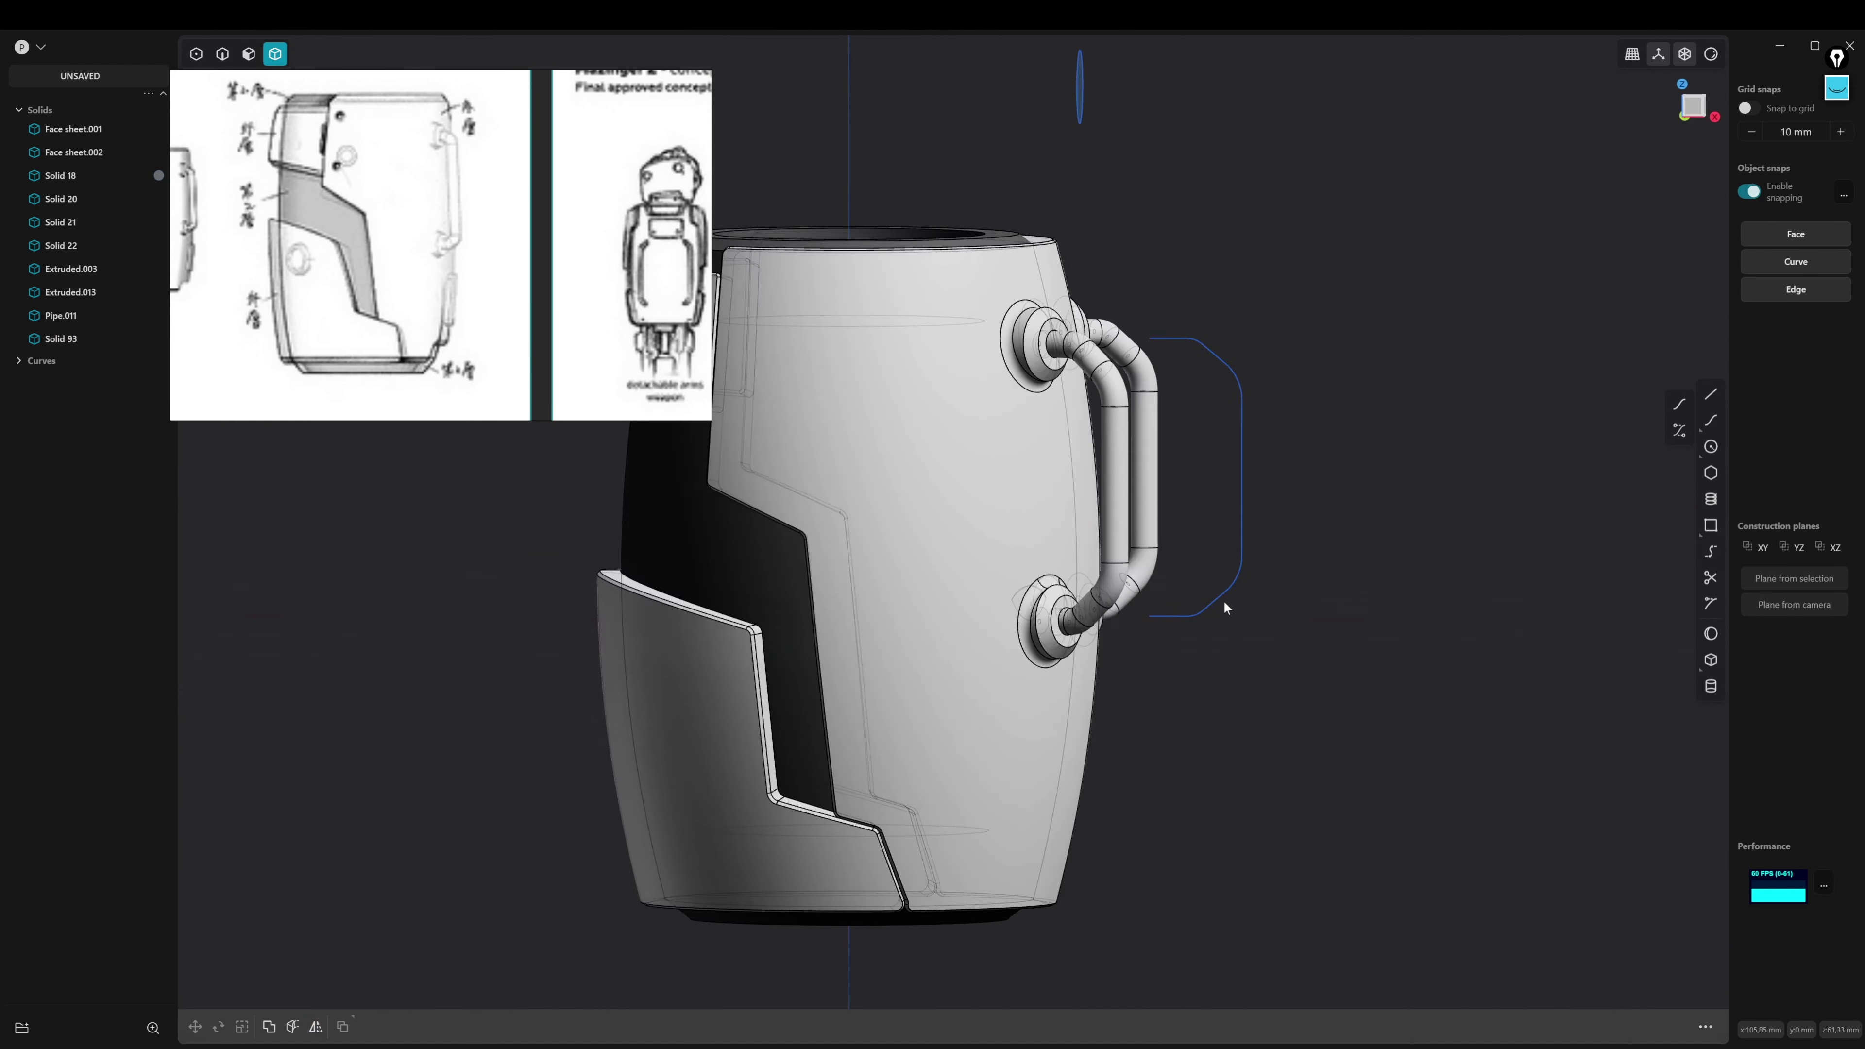
{"action": "mouse_move", "coordinate": [1224, 601]}
{"action": "middle_mouse_down"}
{"action": "mouse_move", "coordinate": [1260, 625]}
{"action": "mouse_move", "coordinate": [1150, 602]}
{"action": "mouse_move", "coordinate": [1396, 589]}
{"action": "mouse_move", "coordinate": [991, 610]}
{"action": "mouse_move", "coordinate": [1428, 550]}
{"action": "middle_mouse_up"}
{"action": "mouse_move", "coordinate": [1064, 708]}
{"action": "middle_mouse_down"}
{"action": "mouse_move", "coordinate": [1252, 639]}
{"action": "mouse_move", "coordinate": [1179, 721]}
{"action": "mouse_move", "coordinate": [1016, 796]}
{"action": "mouse_move", "coordinate": [812, 741]}
{"action": "mouse_move", "coordinate": [1212, 716]}
{"action": "middle_mouse_up"}
Hide the handle path and ellipse curves in the outliner, then go to front view
{"action": "left_click", "coordinate": [49, 364]}
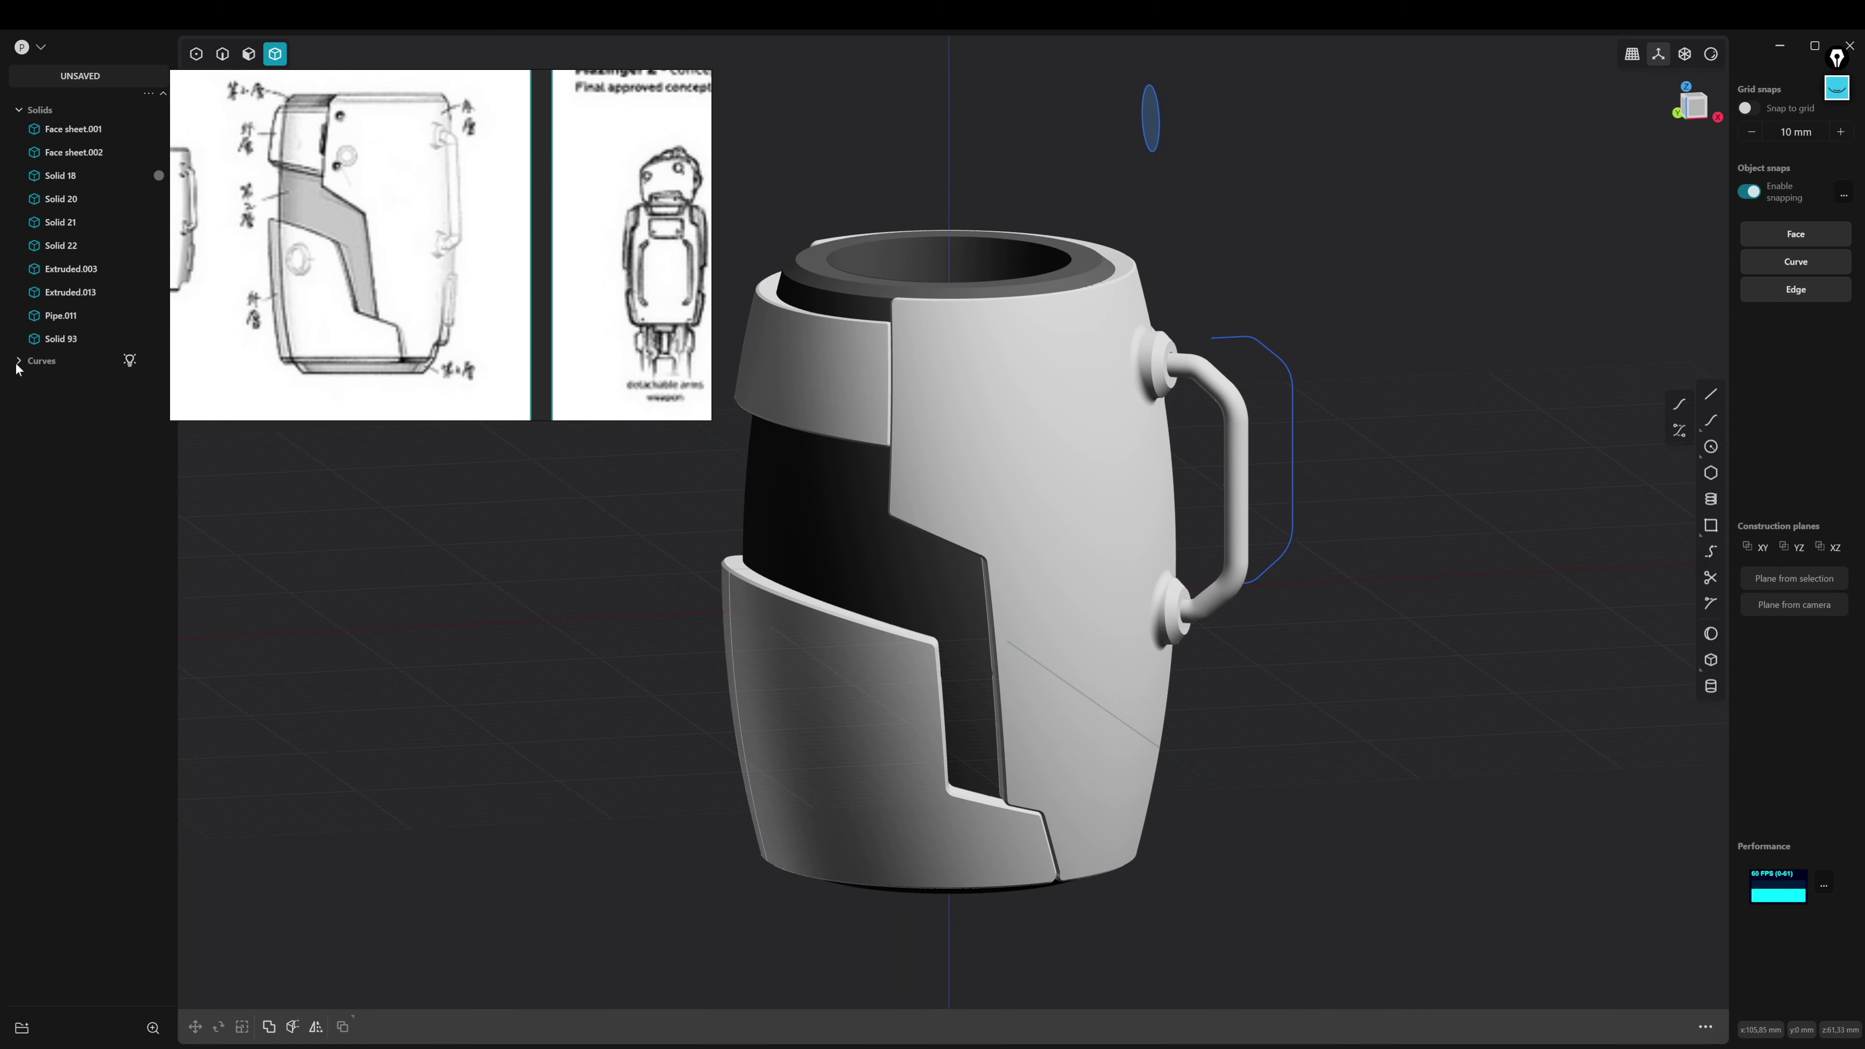
{"action": "left_click", "coordinate": [116, 519]}
{"action": "left_click", "coordinate": [116, 473]}
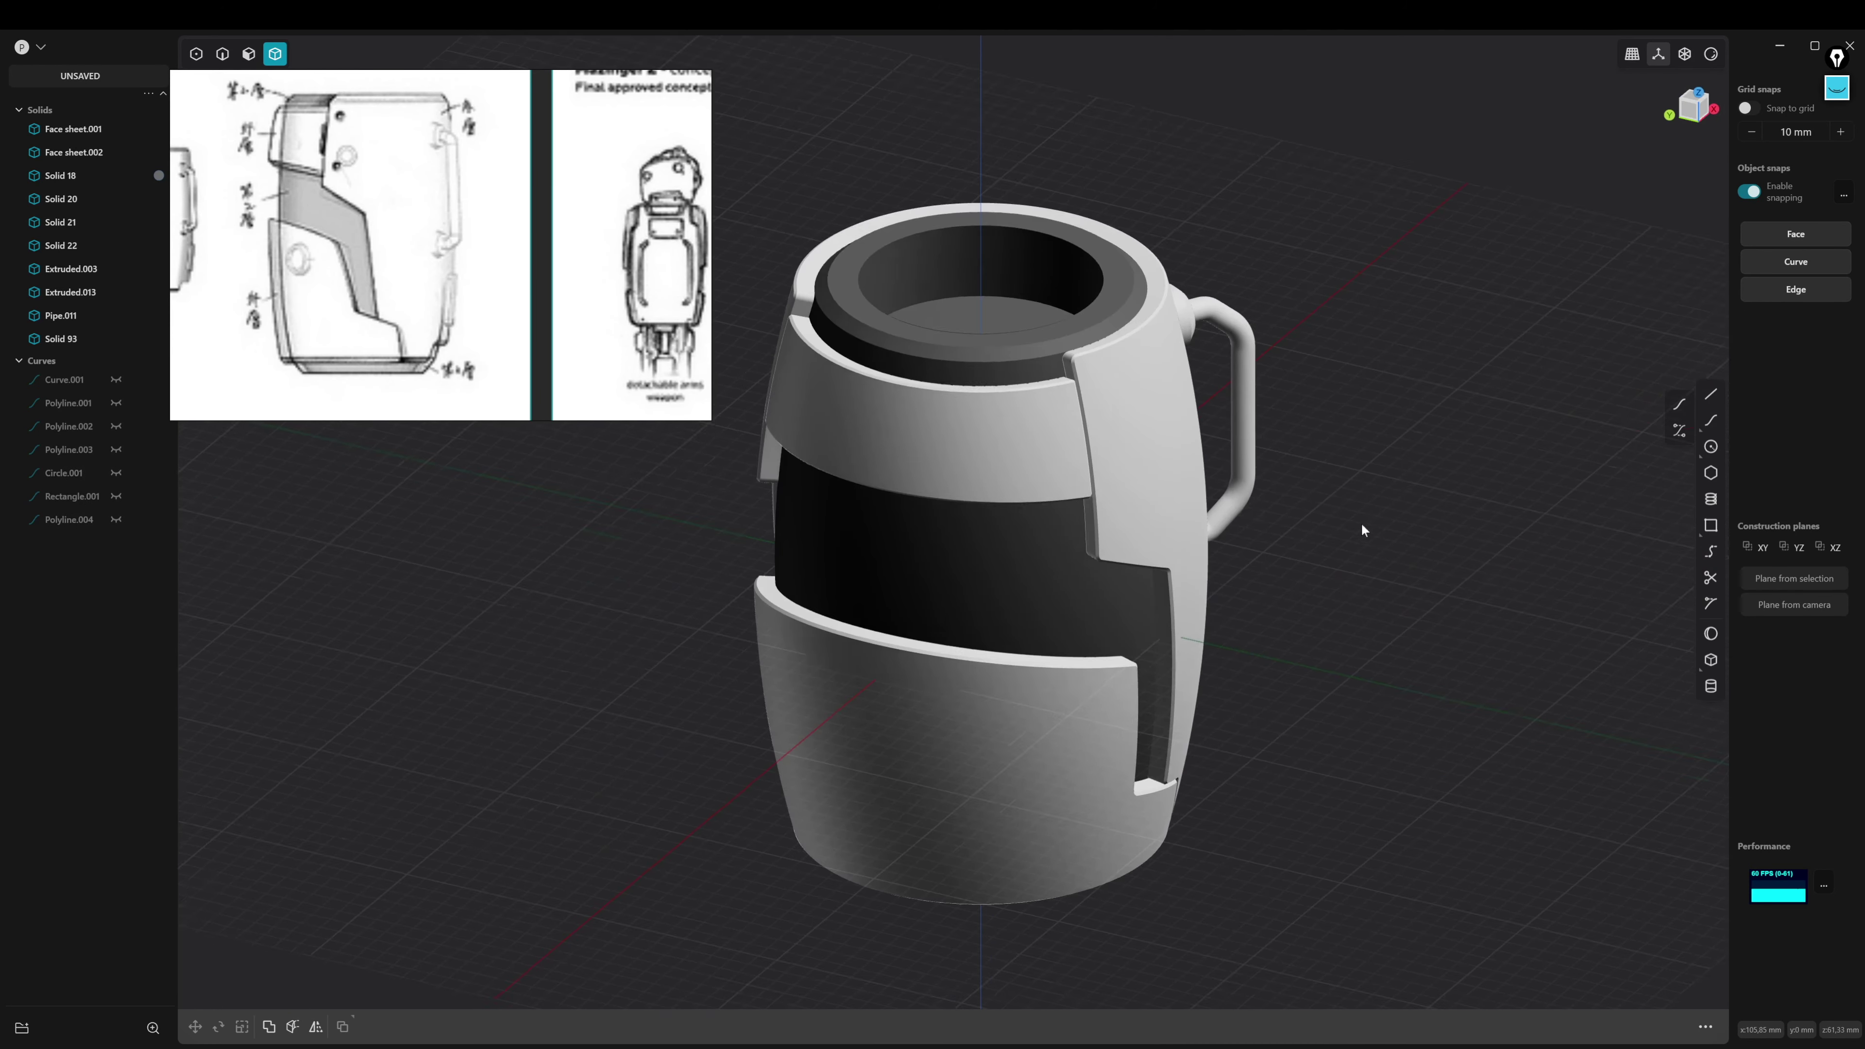
{"action": "key", "text": "KP_1"}
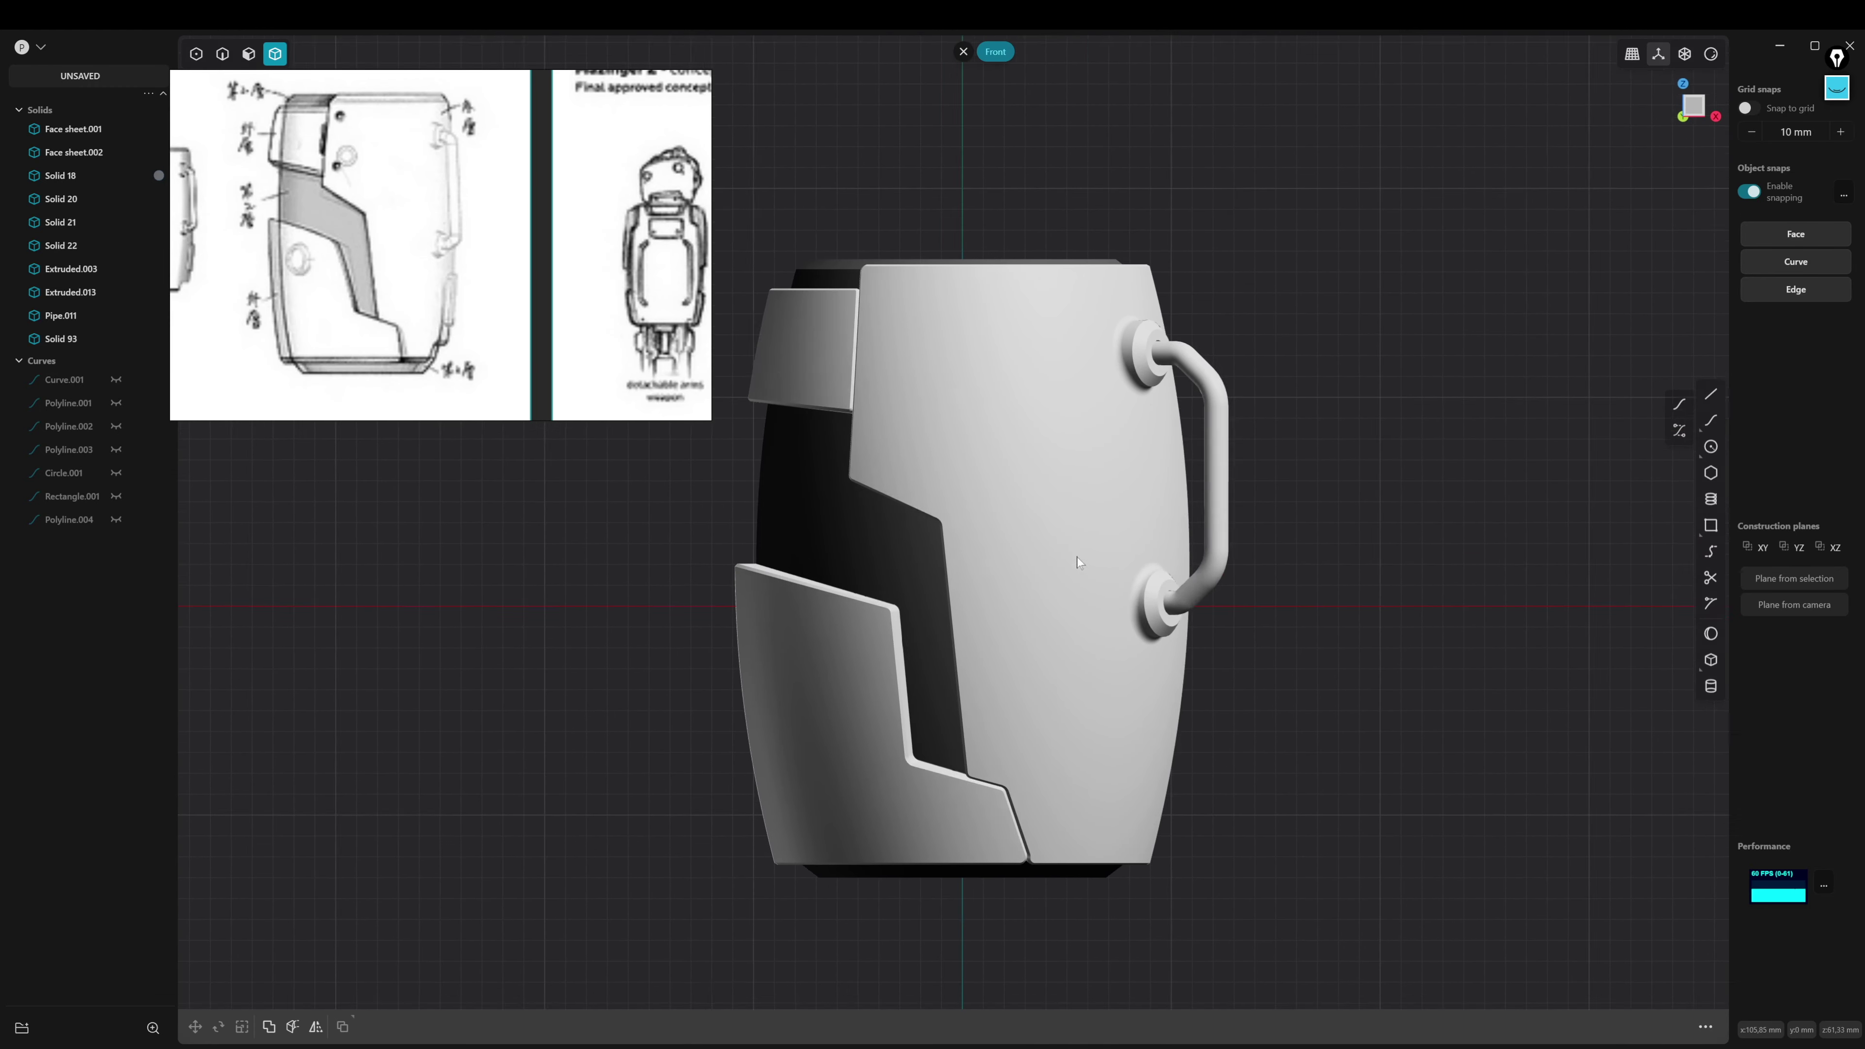